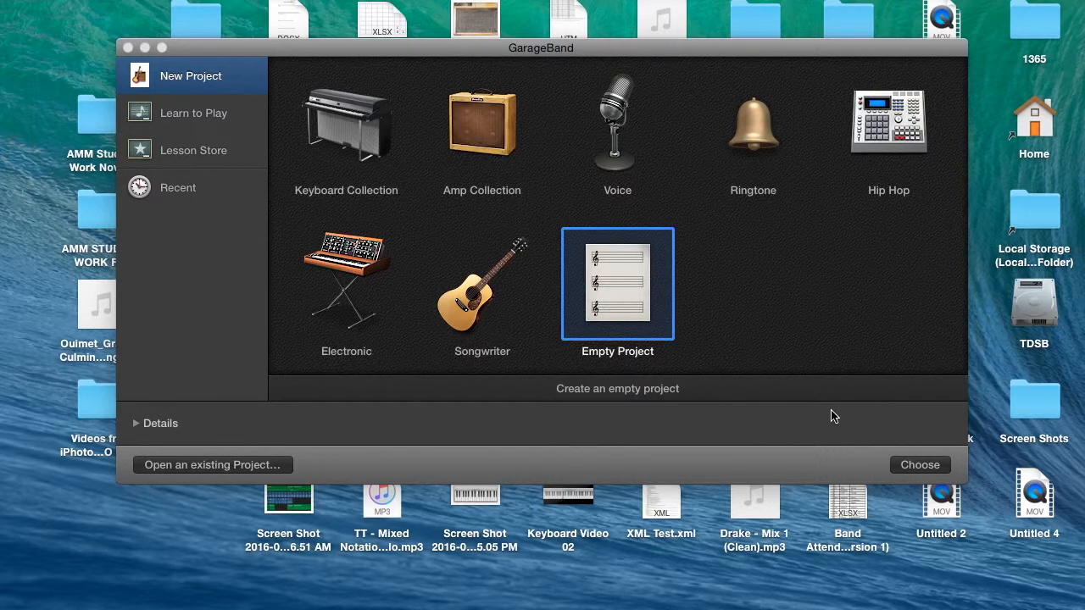
- Create an empty project with a Software Instrument track
click(906, 464)
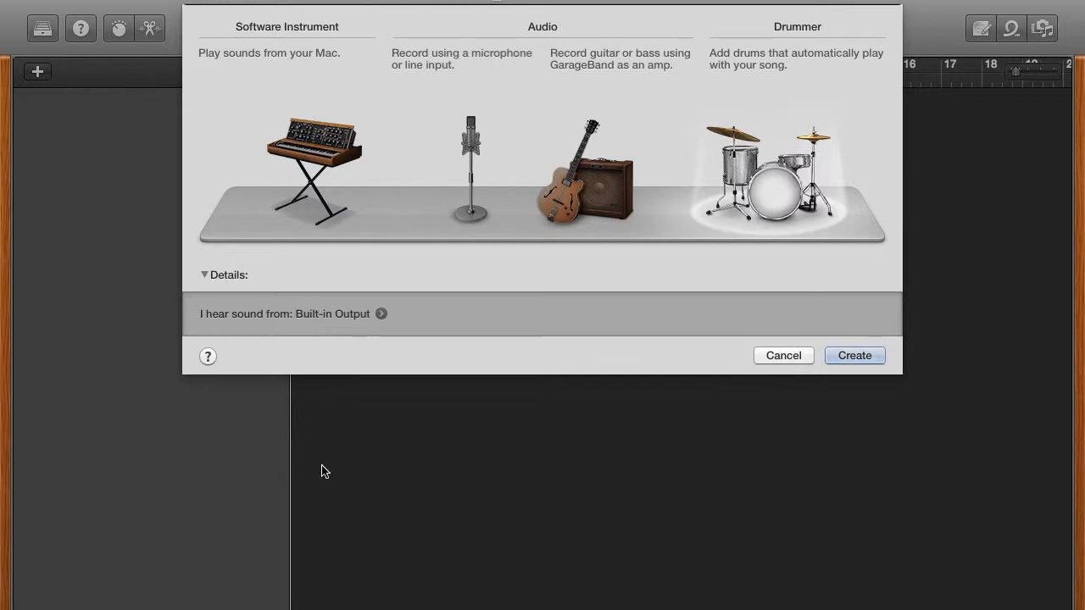
click(317, 145)
click(843, 355)
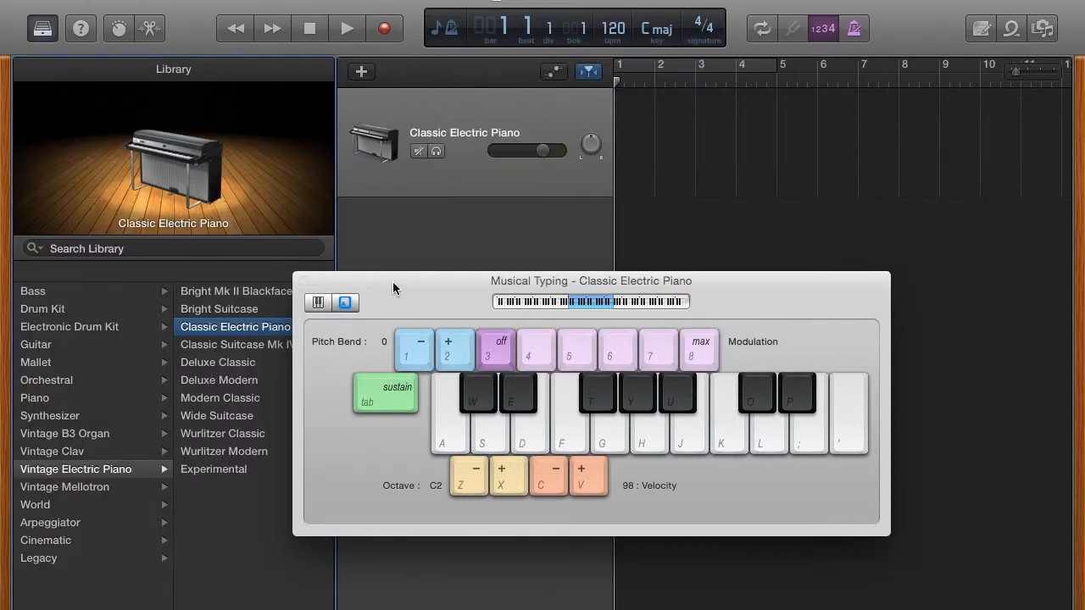
- Move the Musical Typing window aside and hide it
drag(423, 284, 384, 152)
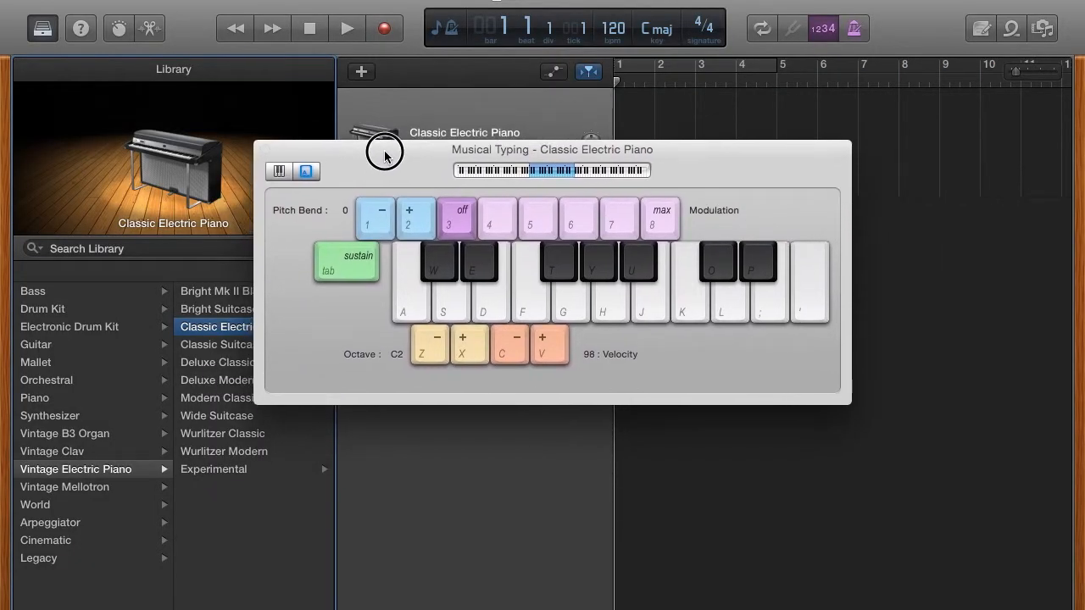
click(466, 0)
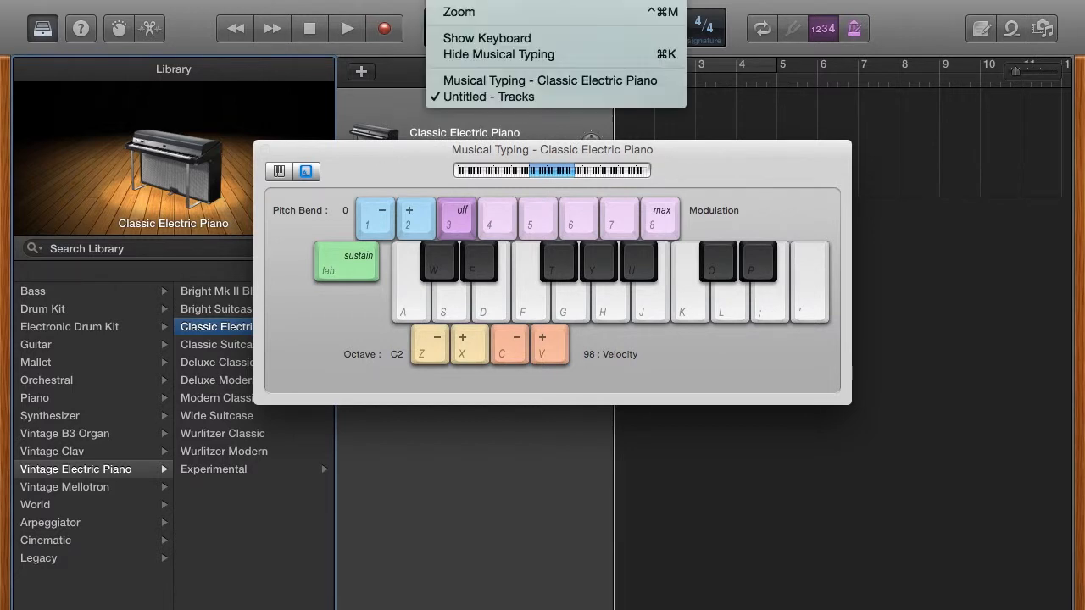
click(469, 54)
key(super+k)
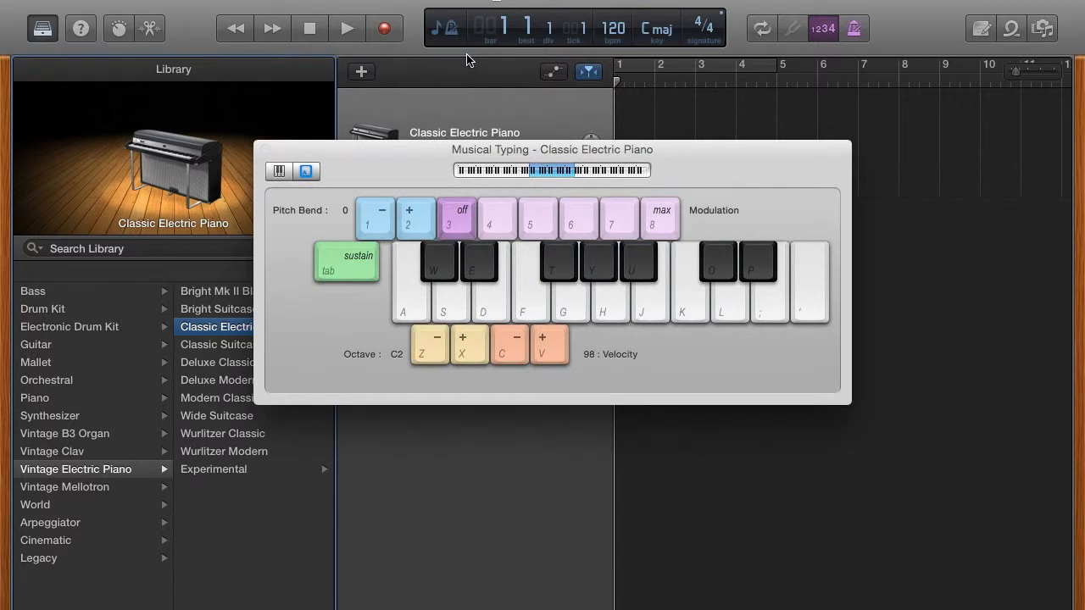
key(super+k)
click(471, 0)
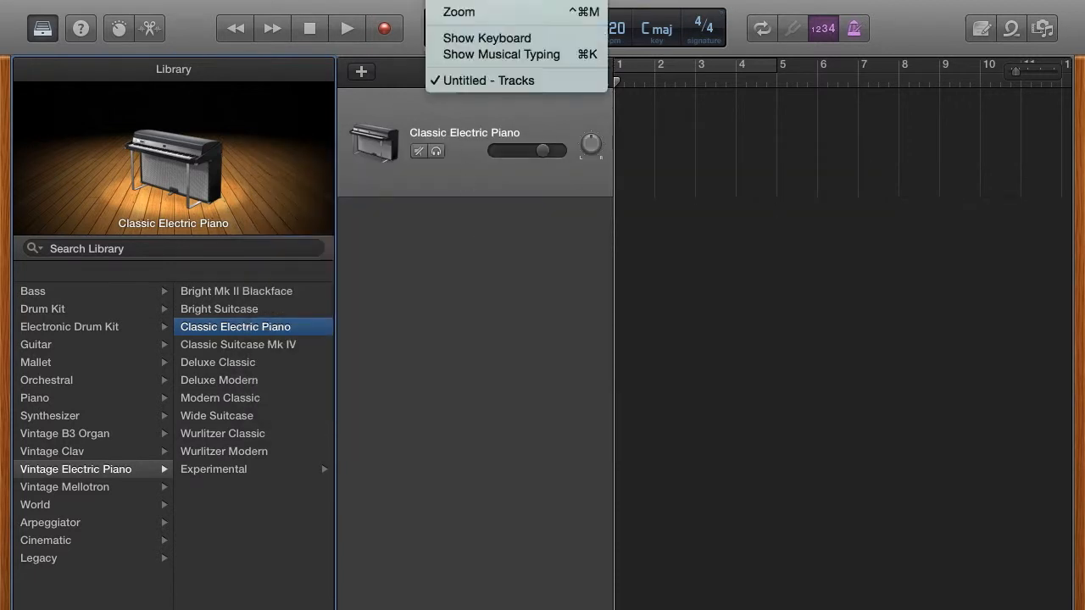
- Browse the View, Share, File and Edit menus to see their commands
mouse_move(407, 0)
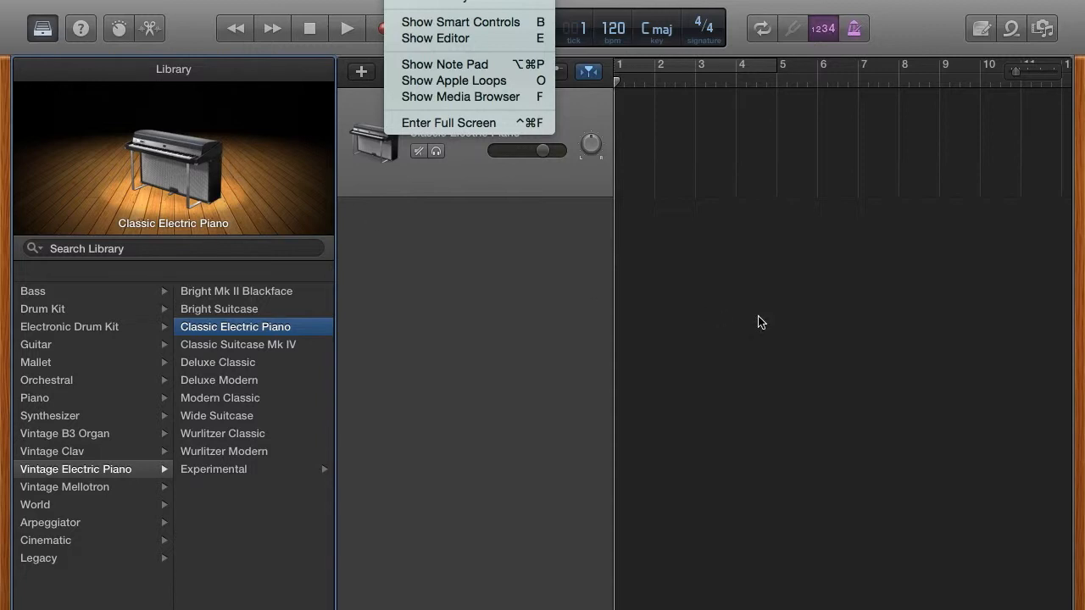
key(Left)
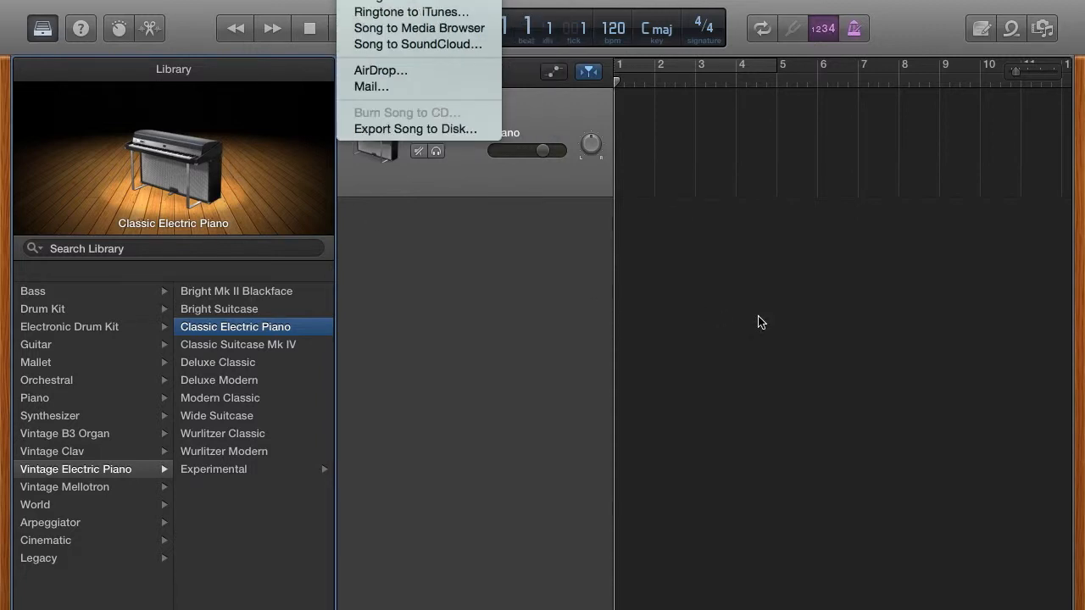
mouse_move(457, 0)
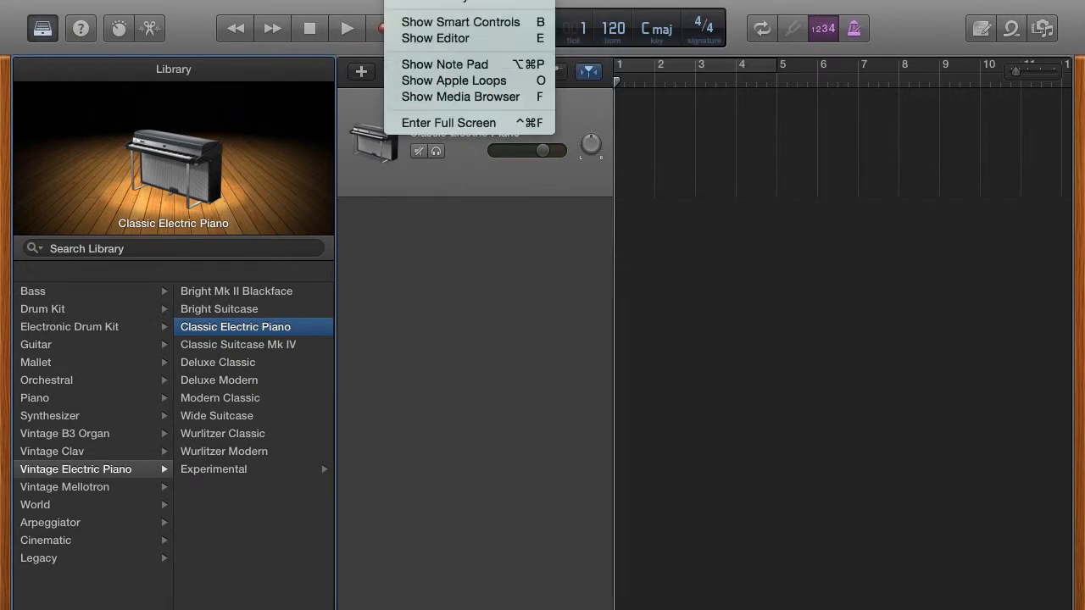
mouse_move(140, 0)
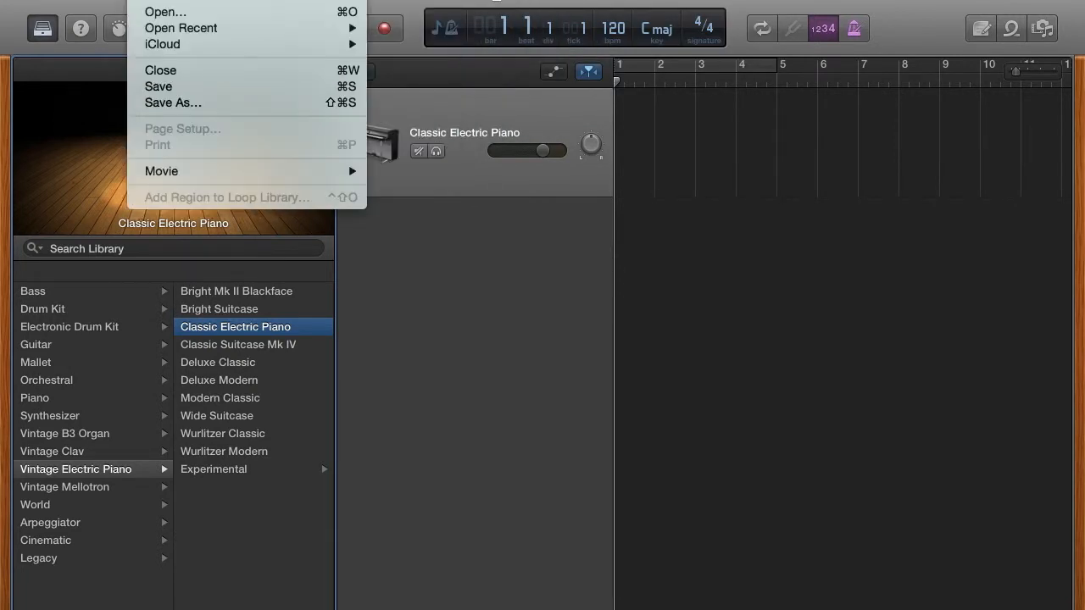
mouse_move(176, 0)
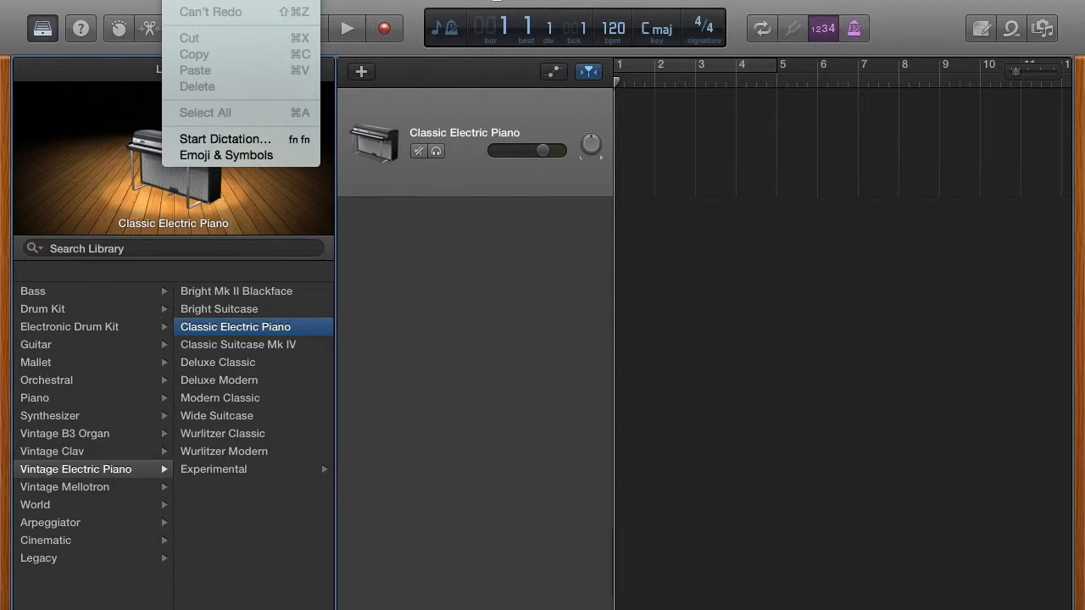
mouse_move(285, 15)
click(298, 29)
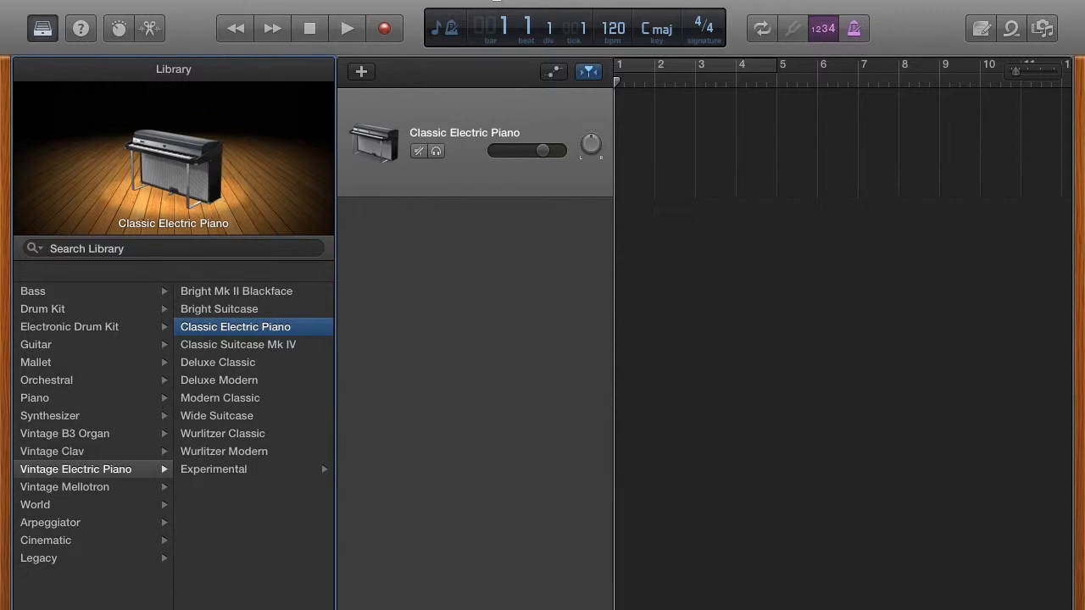
click(176, 0)
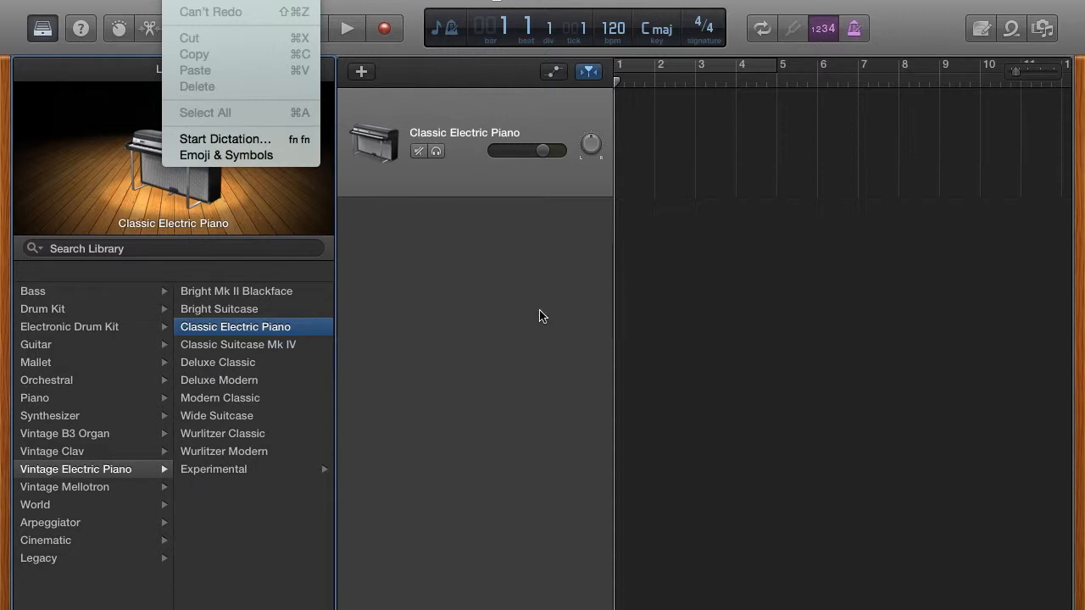
click(607, 244)
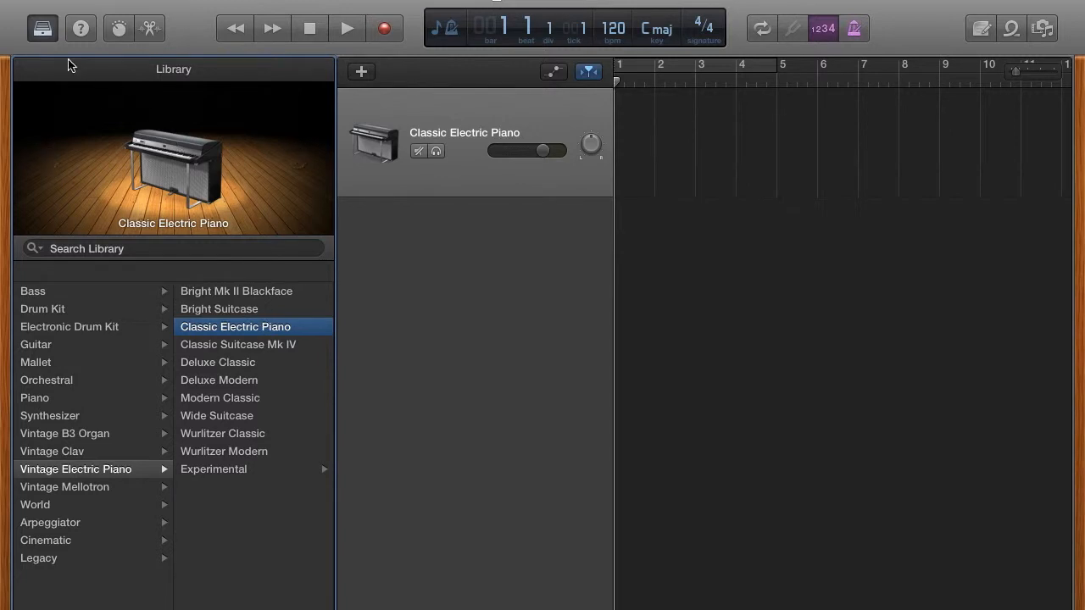
- Hide the Library and duplicate the Classic Electric Piano track three times
click(42, 30)
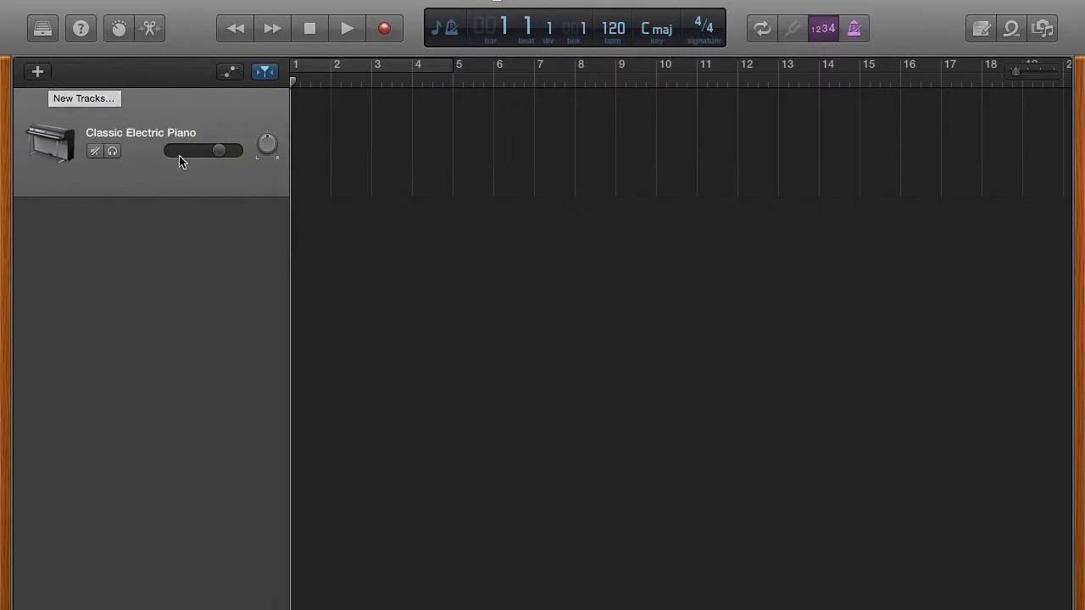
key(super+d)
key(super+d)
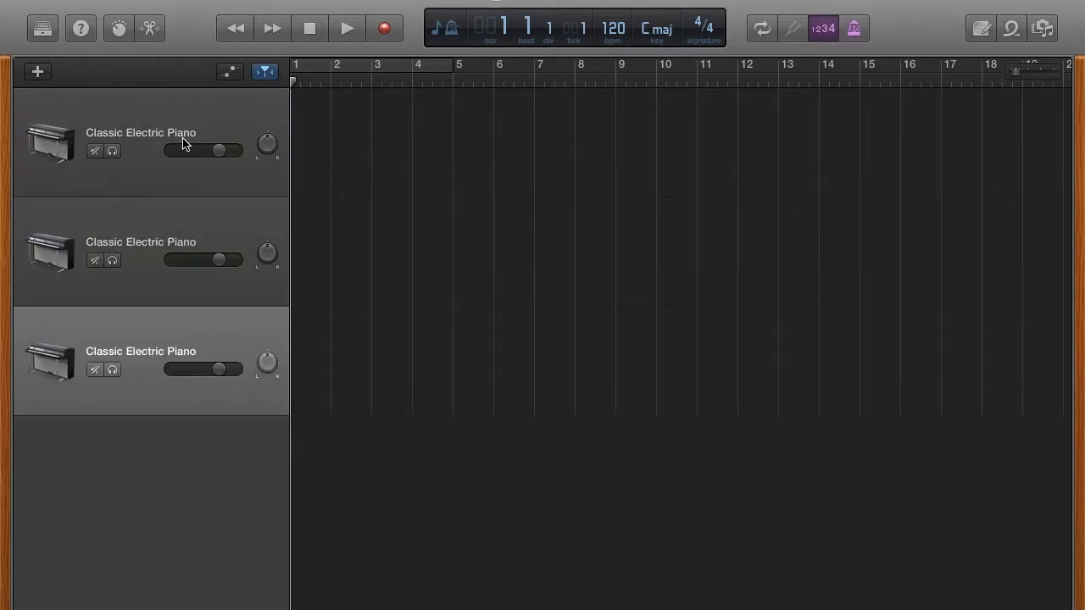
key(super+d)
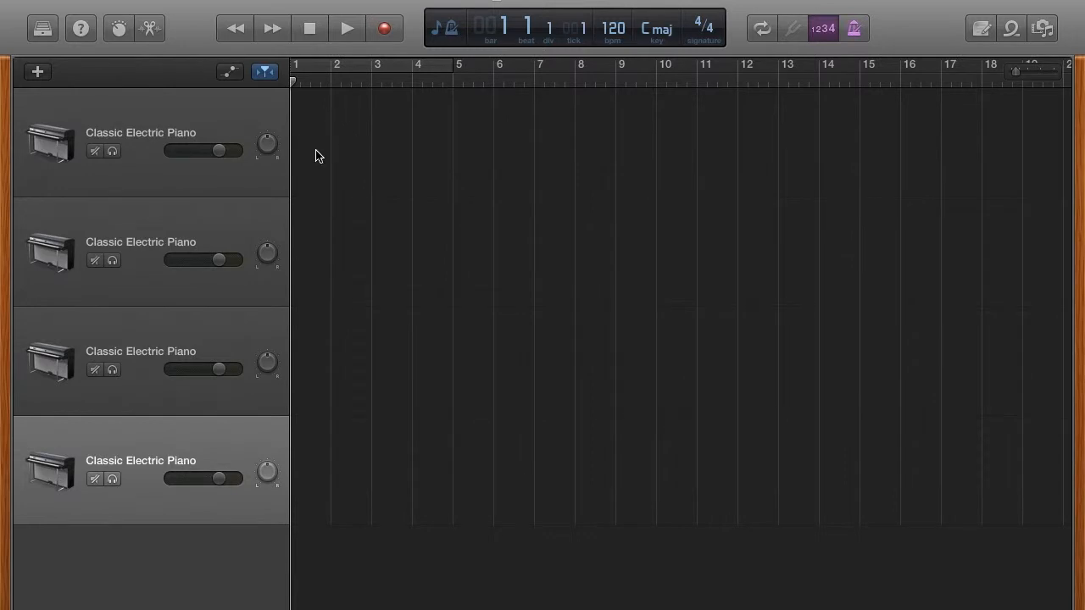
click(216, 330)
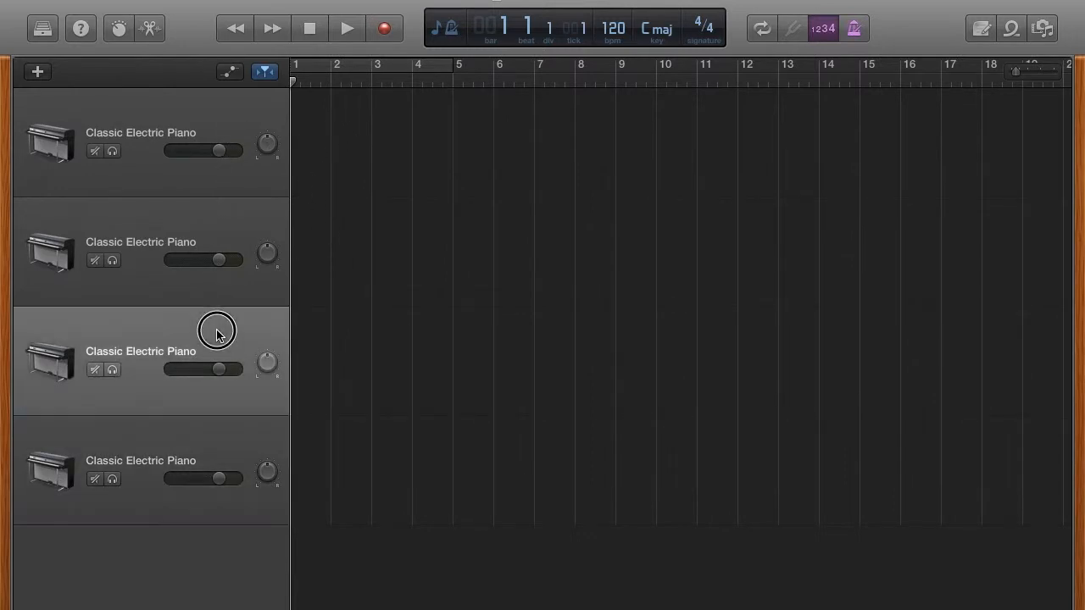
click(245, 204)
click(239, 125)
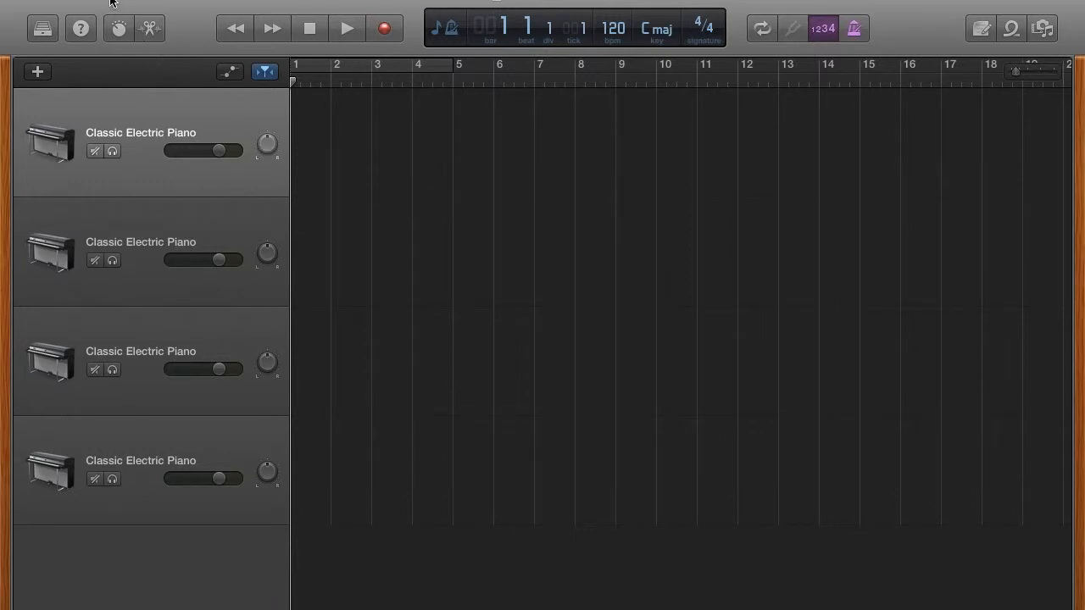
- Turn on Quick Help and move its window to the lower right of the workspace
click(79, 30)
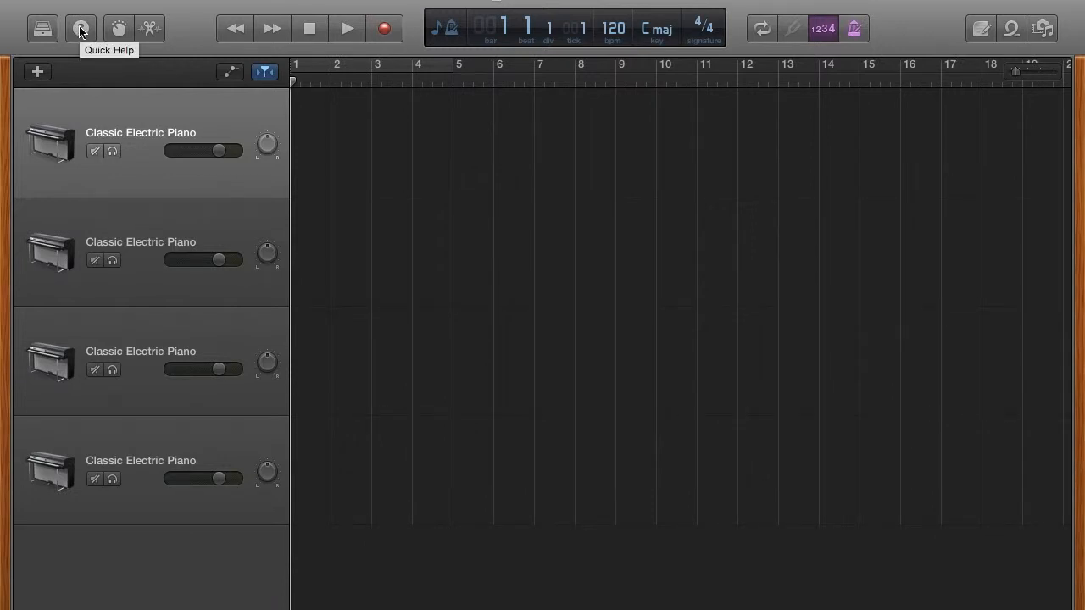
click(81, 30)
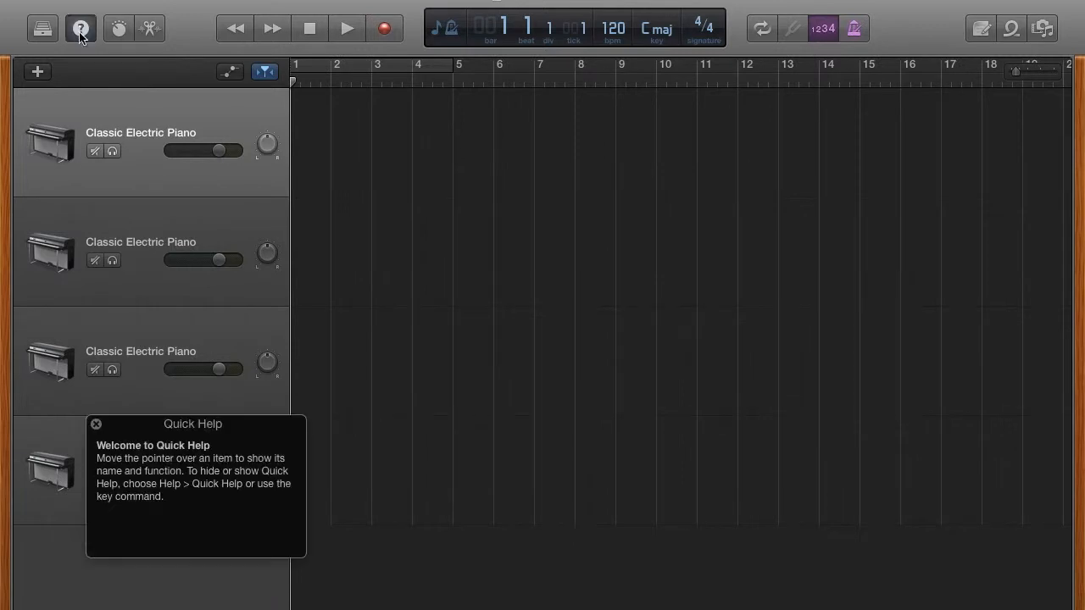
click(130, 430)
drag(130, 434, 863, 471)
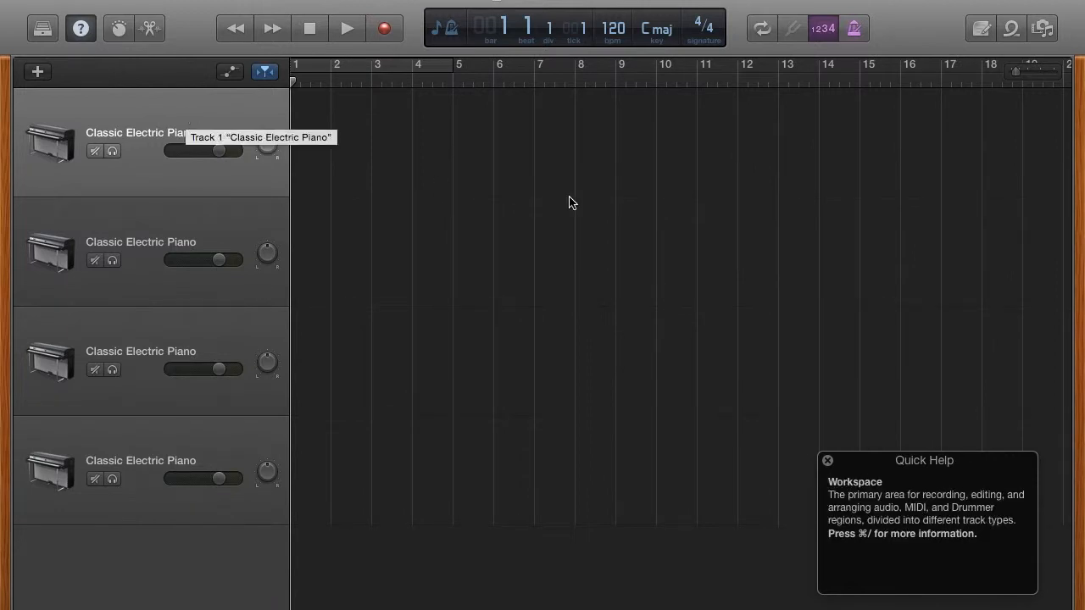
- Delete all the duplicated piano tracks, keeping only the first one
click(214, 212)
key(super+BackSpace)
key(super+BackSpace)
key(super+BackSpace)
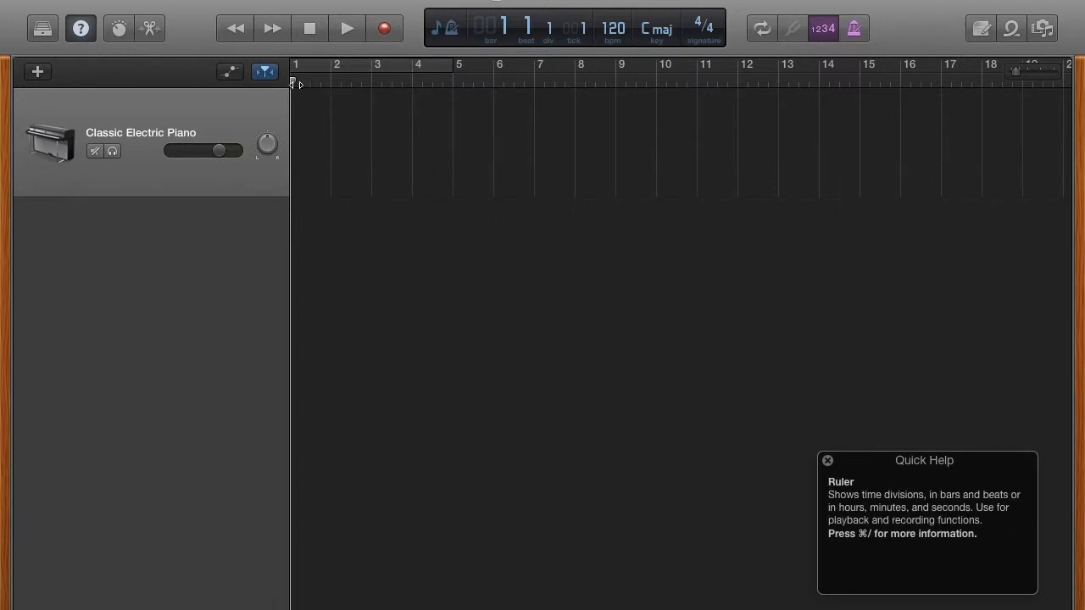
- Start and stop playback several times from the playhead position
mouse_move(295, 84)
mouse_down()
mouse_move(537, 80)
mouse_move(304, 78)
mouse_move(397, 70)
mouse_move(424, 72)
mouse_move(419, 81)
mouse_move(523, 75)
mouse_move(307, 88)
mouse_up()
key(space)
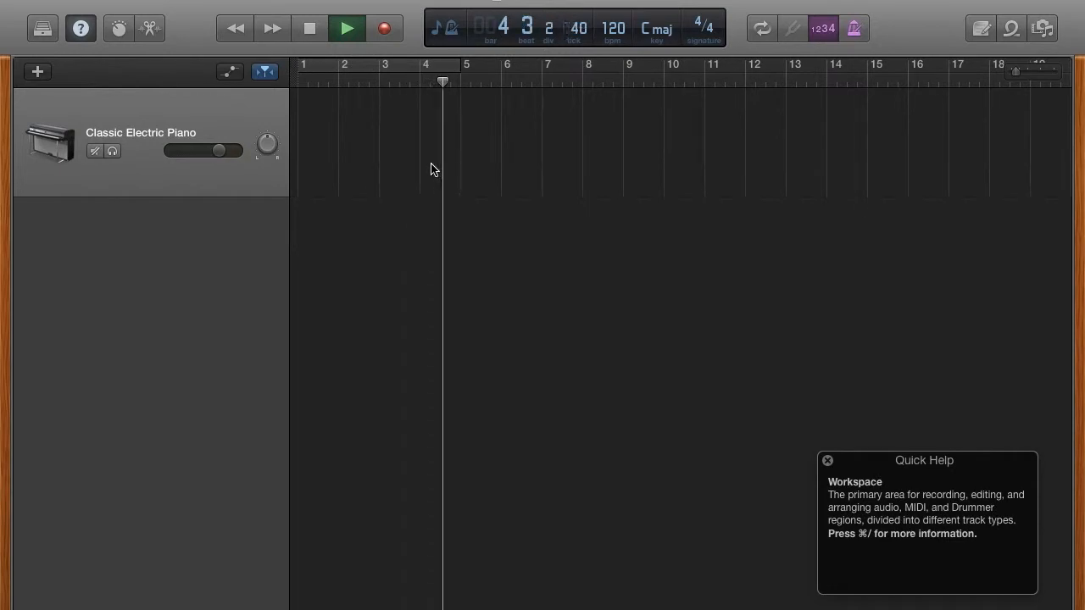
key(space)
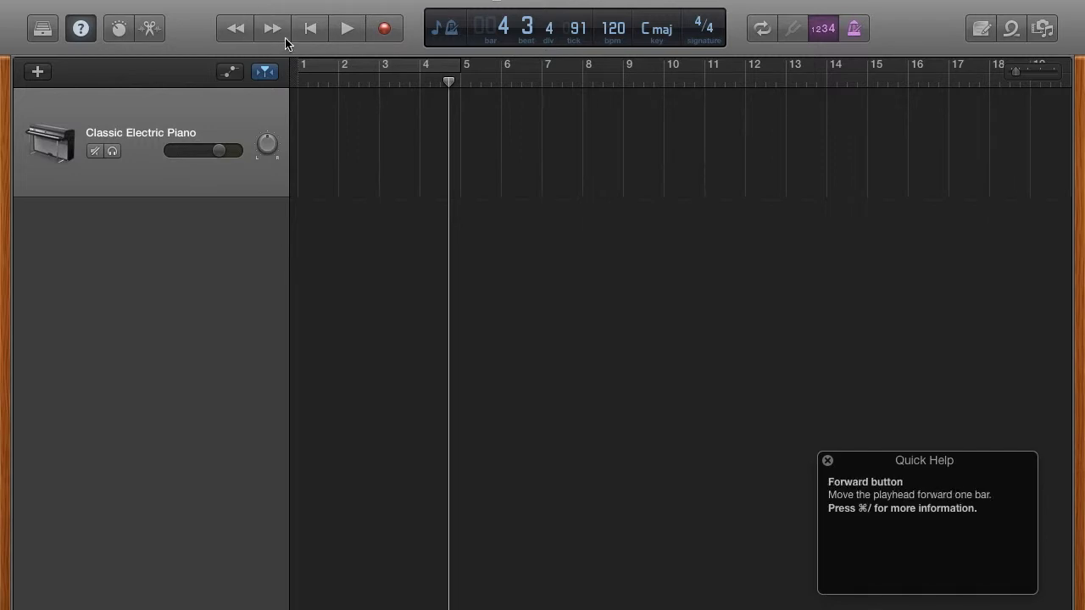
click(346, 31)
click(346, 32)
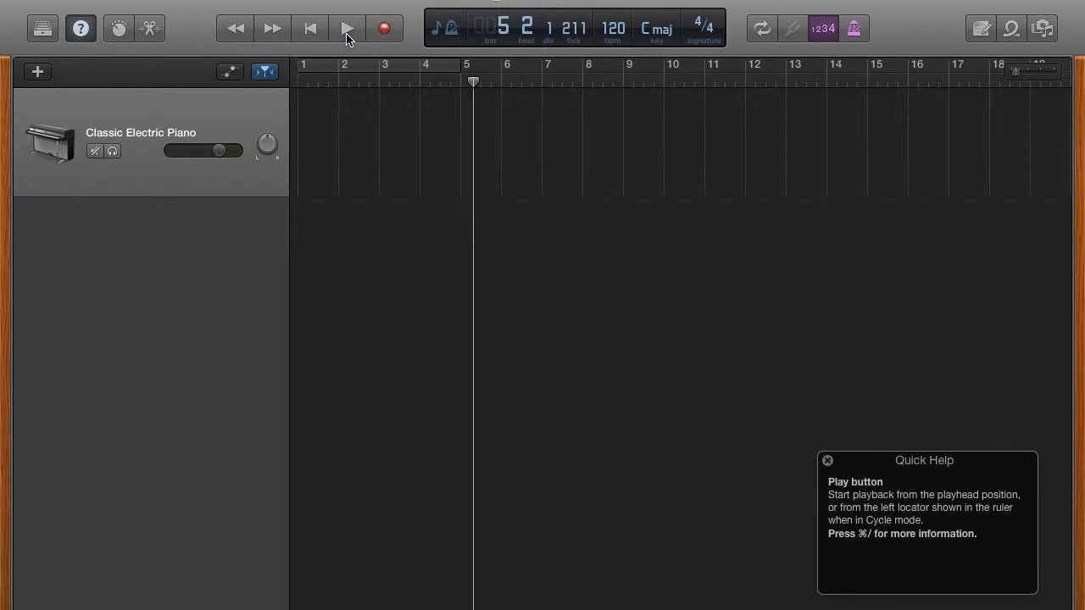
key(space)
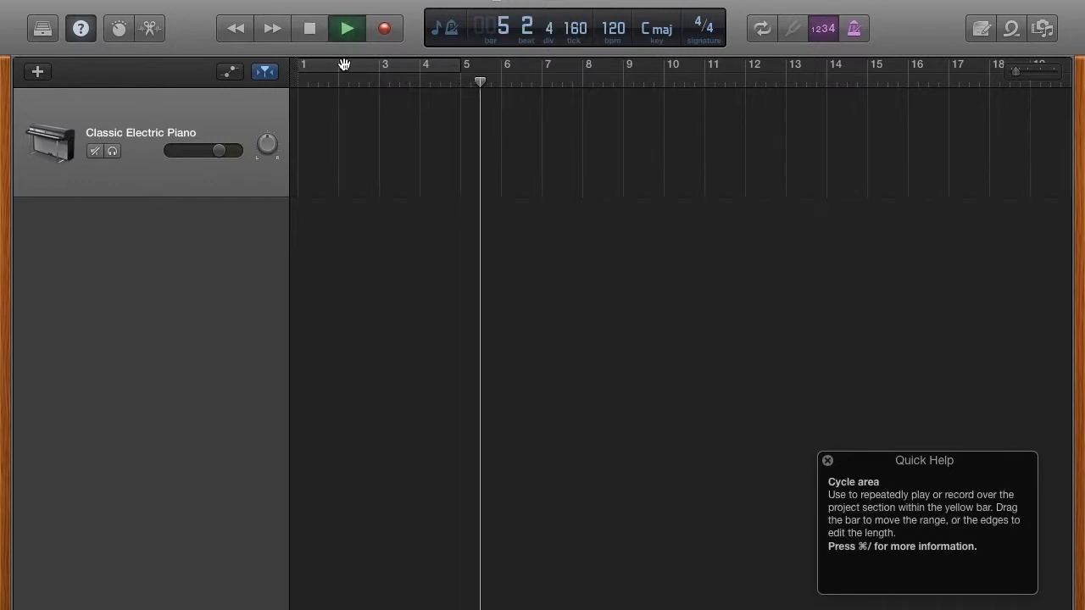
key(space)
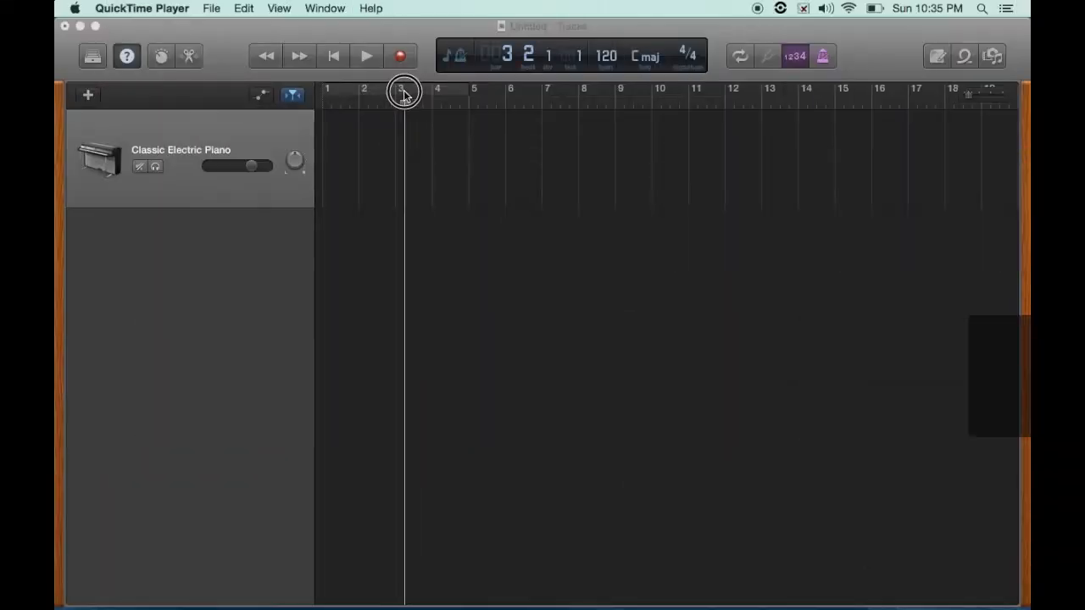
- Move the playhead to about bar 4, start recording, and stop it
mouse_move(402, 92)
mouse_down()
mouse_move(450, 94)
mouse_move(396, 94)
mouse_up()
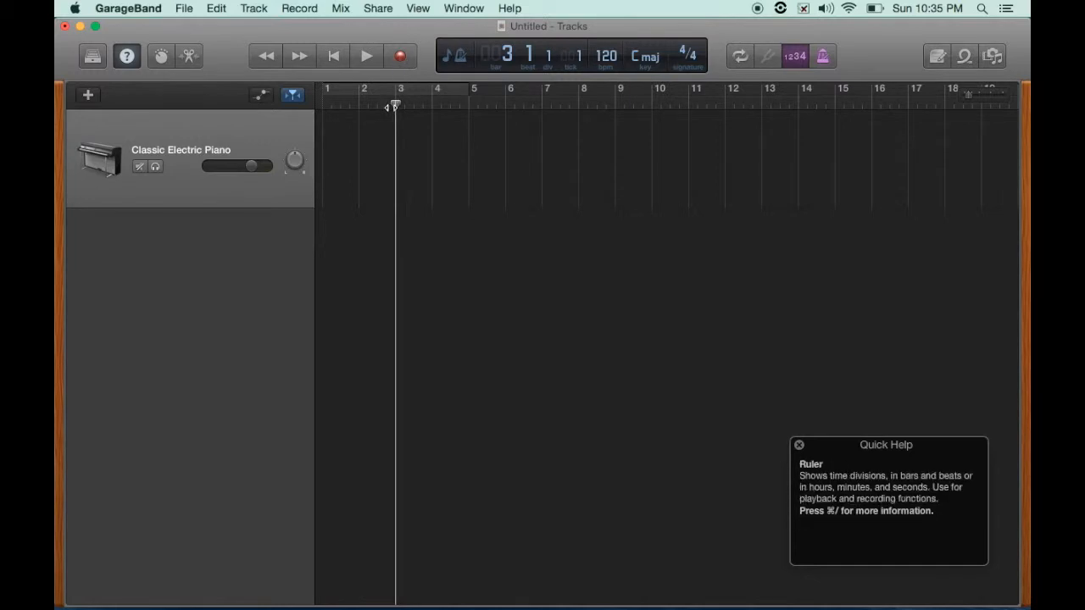
drag(396, 103, 425, 100)
click(400, 56)
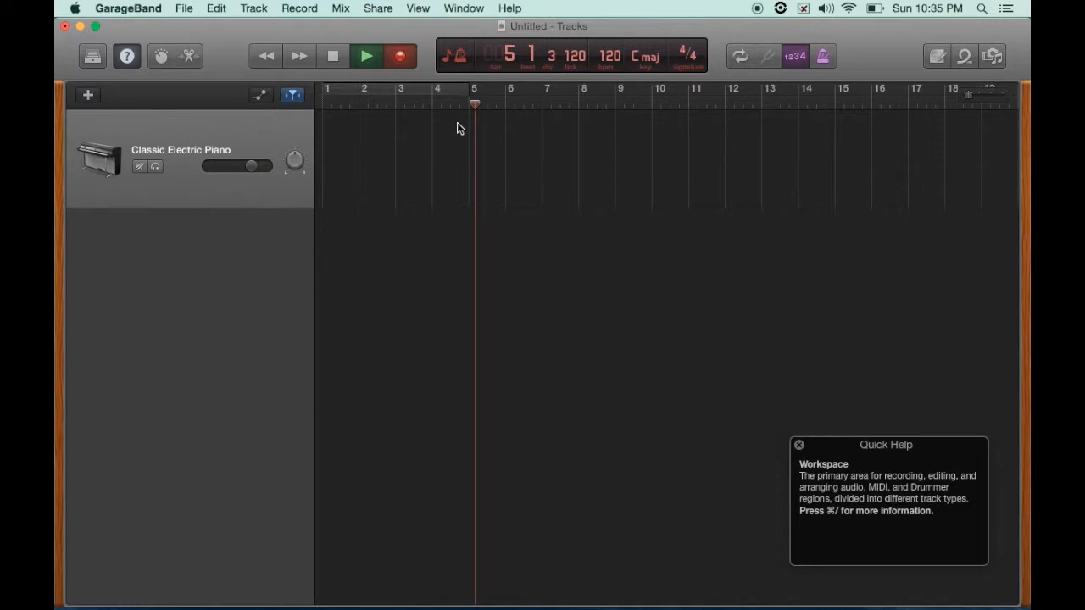
key(space)
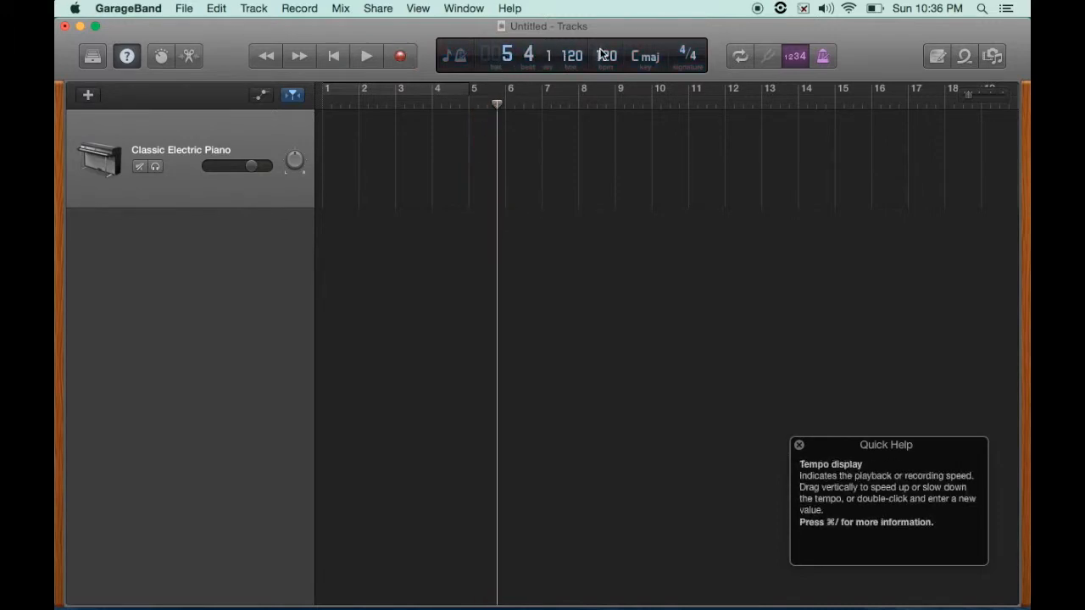
- Return the playhead to the beginning of bar 1
drag(497, 103, 450, 103)
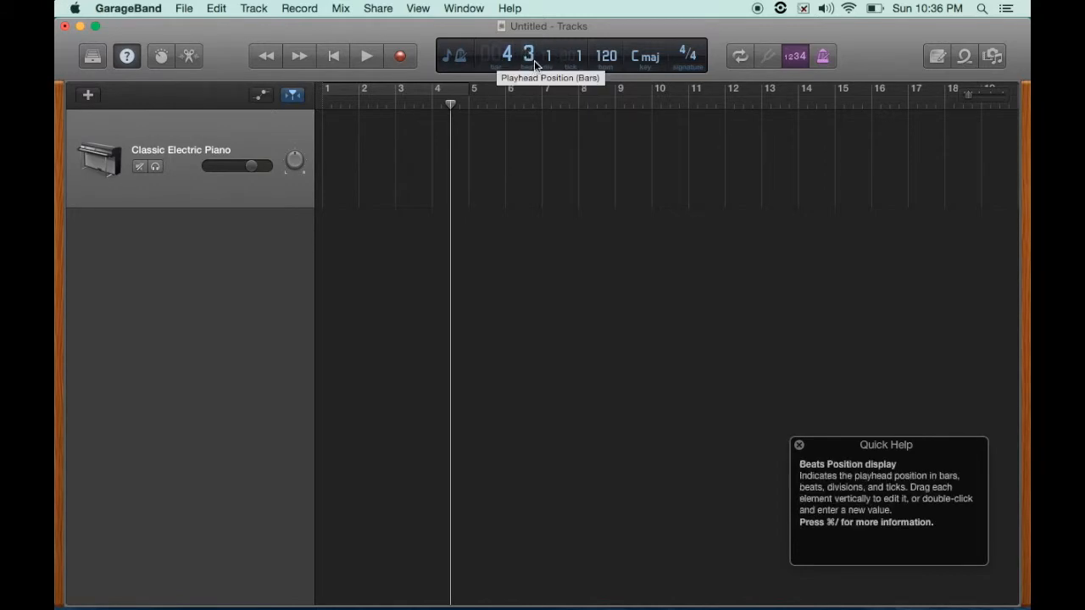
drag(448, 104, 326, 99)
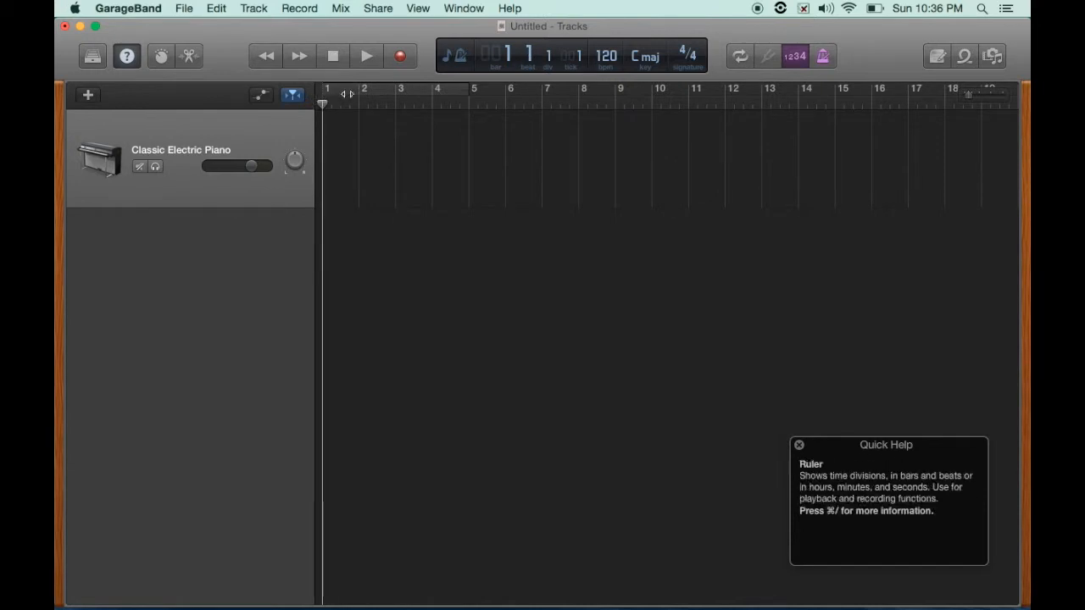
- Switch the display mode to Time and briefly play the project
click(457, 55)
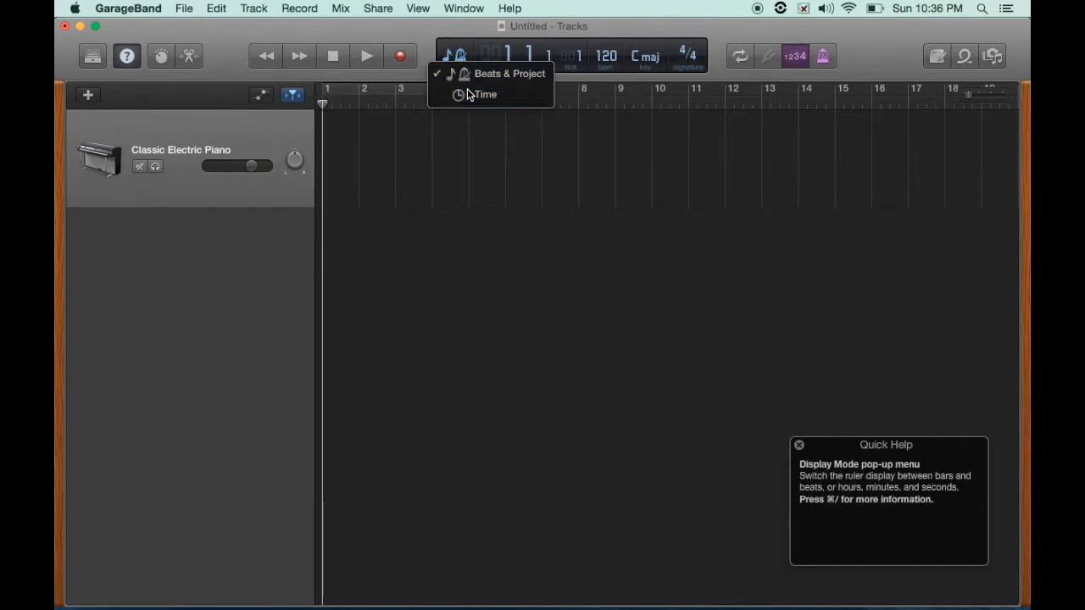
click(474, 94)
click(454, 56)
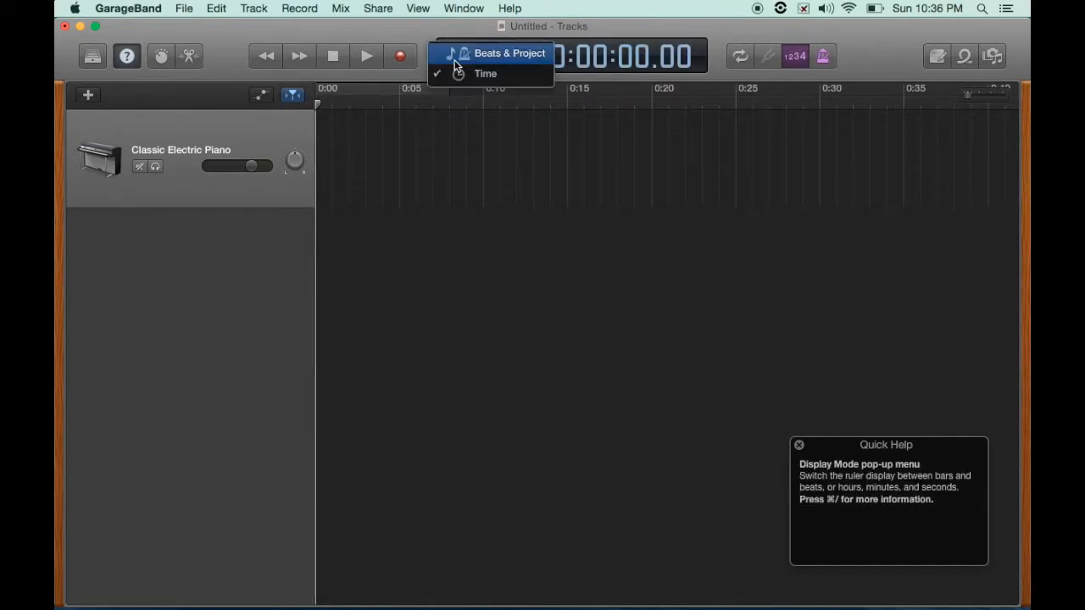
click(456, 75)
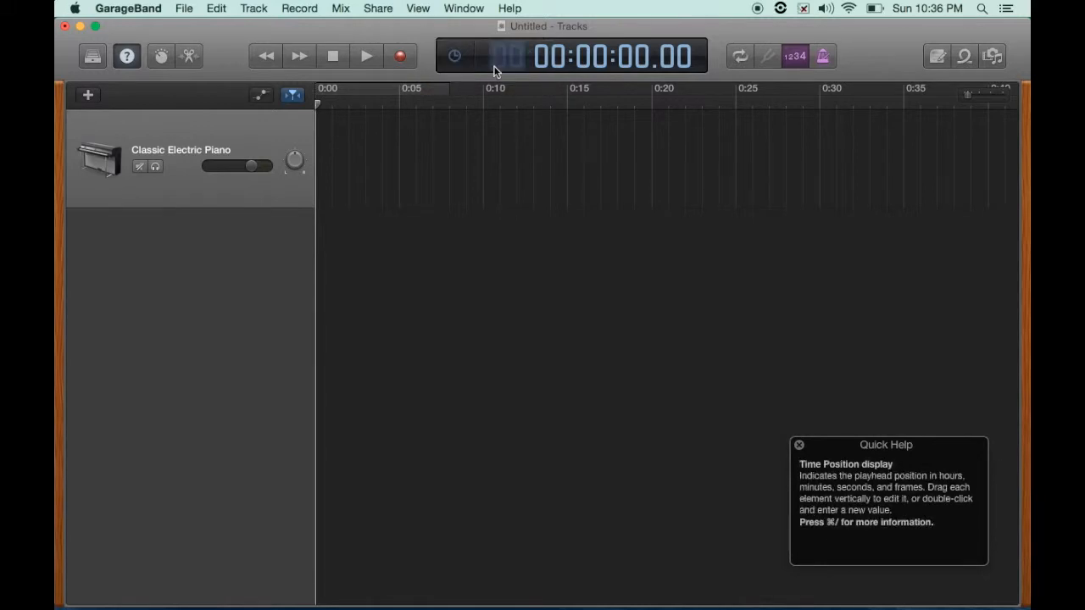
key(space)
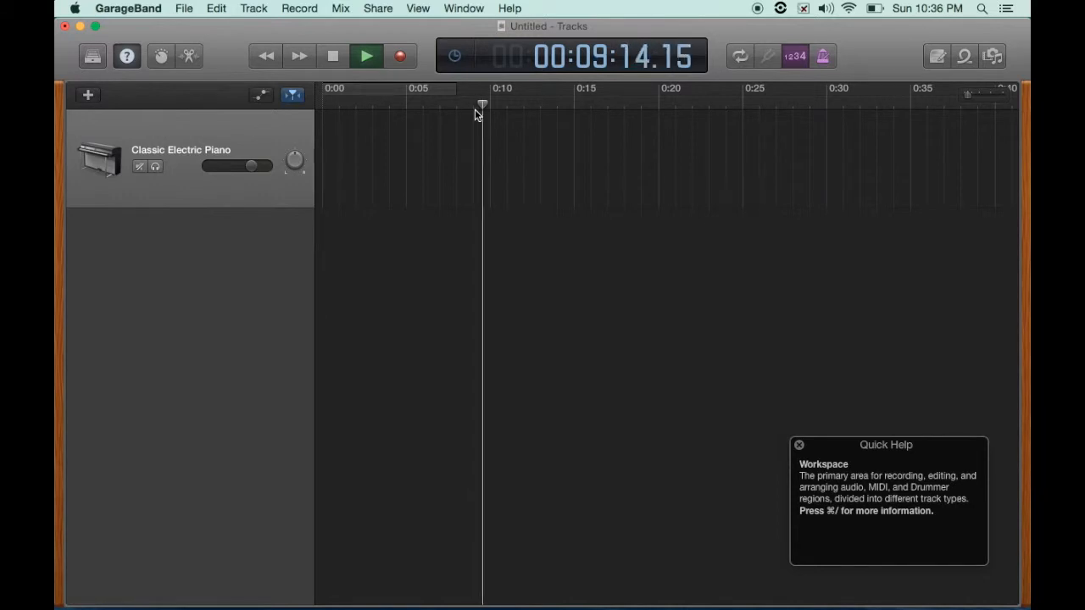
key(space)
- Switch the display mode back to Beats & Project
click(458, 68)
click(460, 73)
click(456, 57)
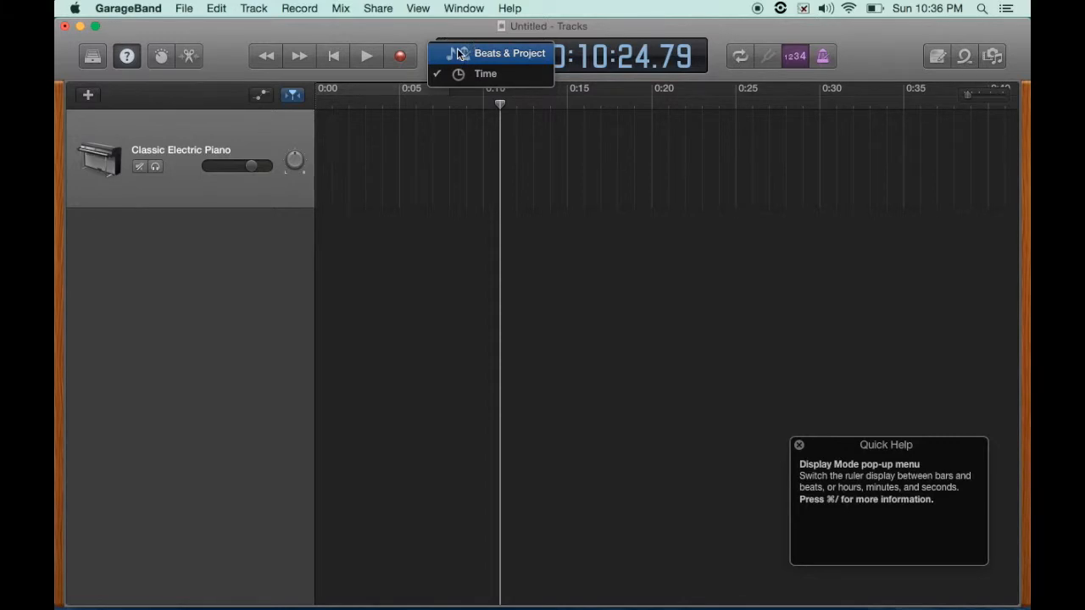
click(457, 54)
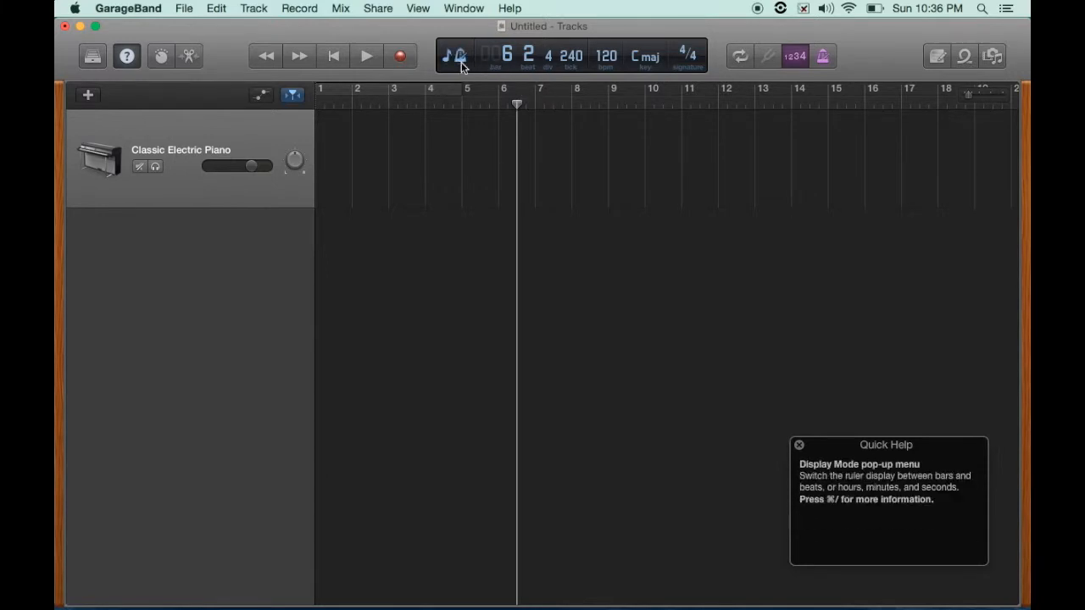
- Move the playhead to about bar 4, beat 3
drag(516, 103, 416, 103)
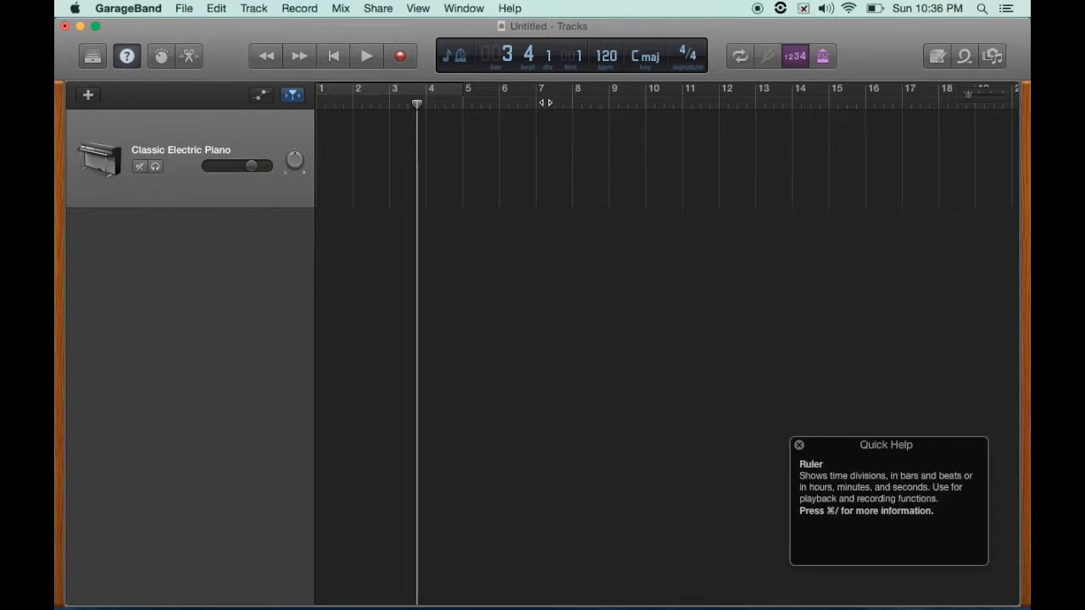
mouse_move(967, 97)
mouse_down()
mouse_move(978, 96)
mouse_move(959, 99)
mouse_up()
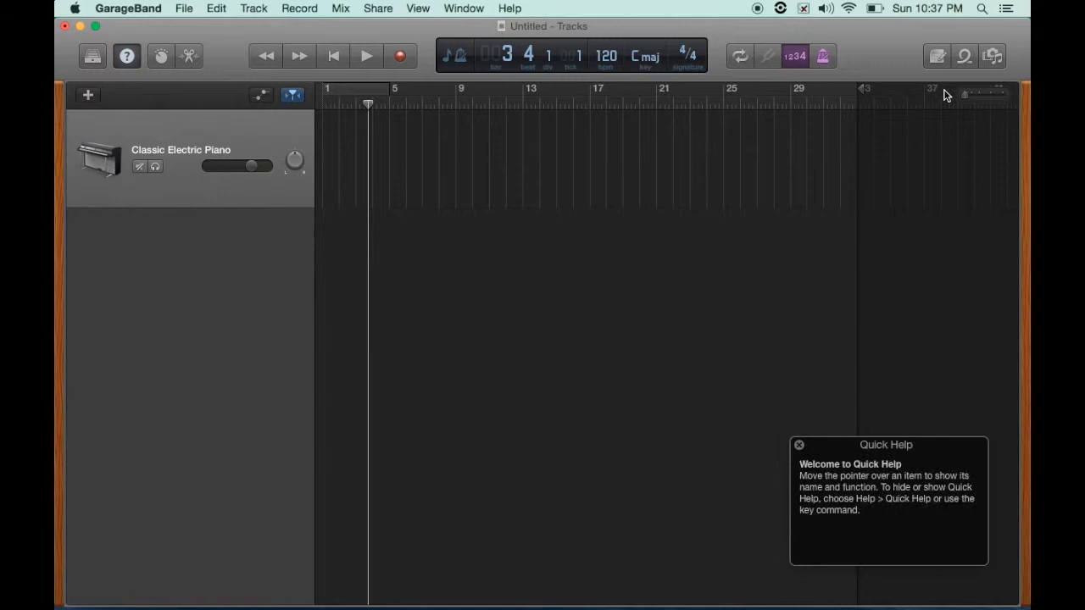
drag(967, 98, 972, 98)
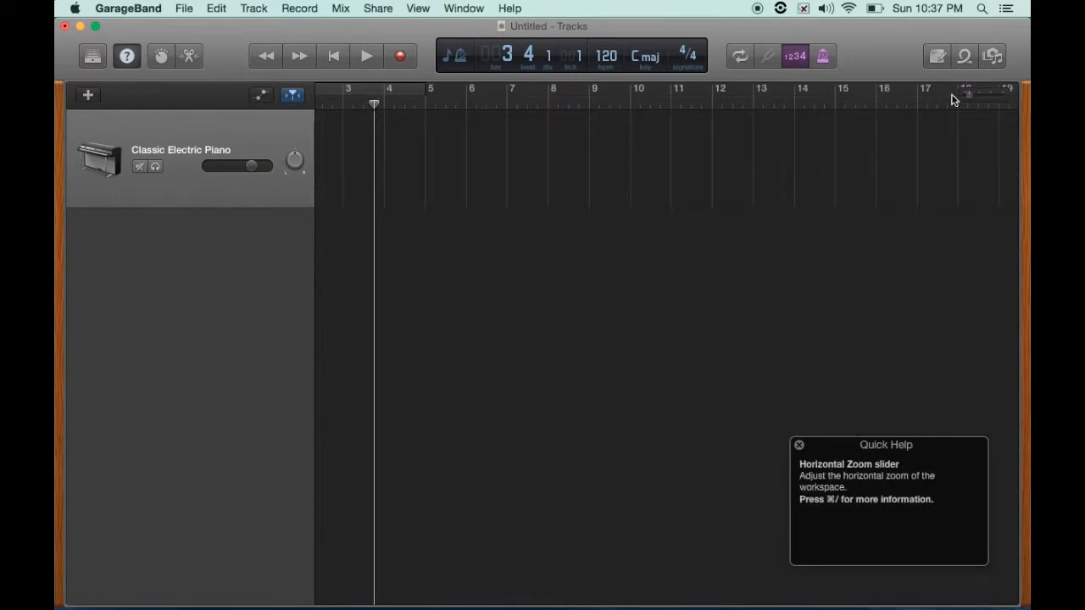
scroll(402, 128, left, 3)
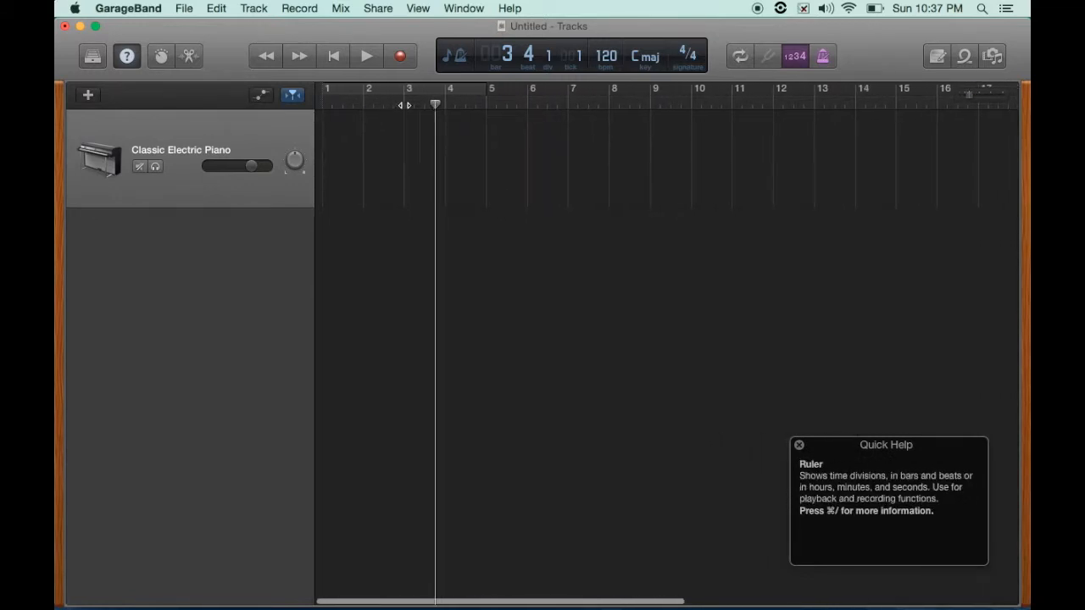
drag(436, 103, 465, 100)
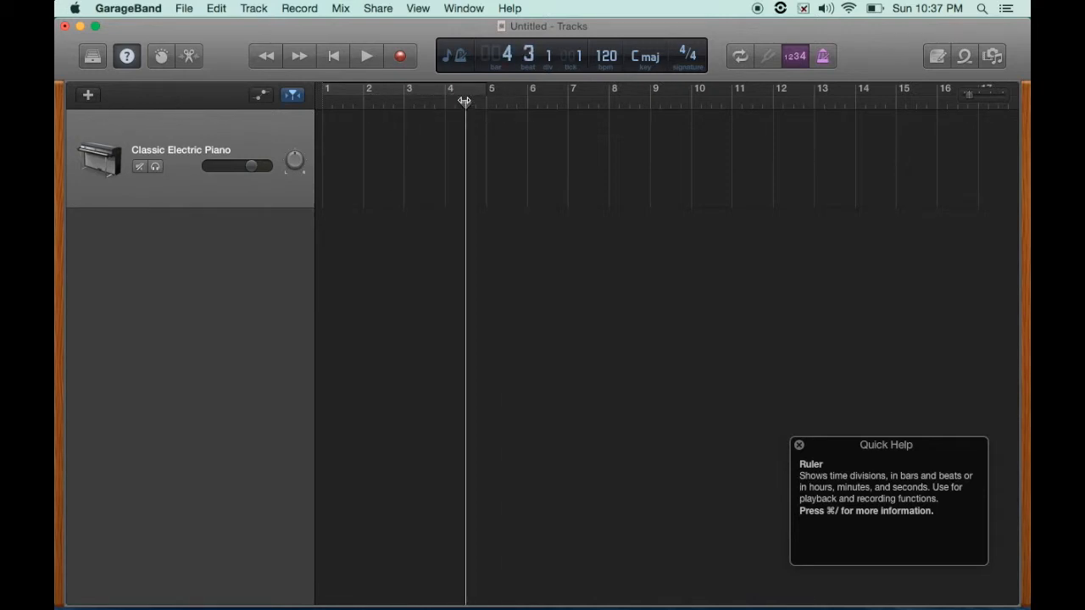
- Turn on a cycle area in the ruler and adjust it to span bars 2 to 5
click(399, 90)
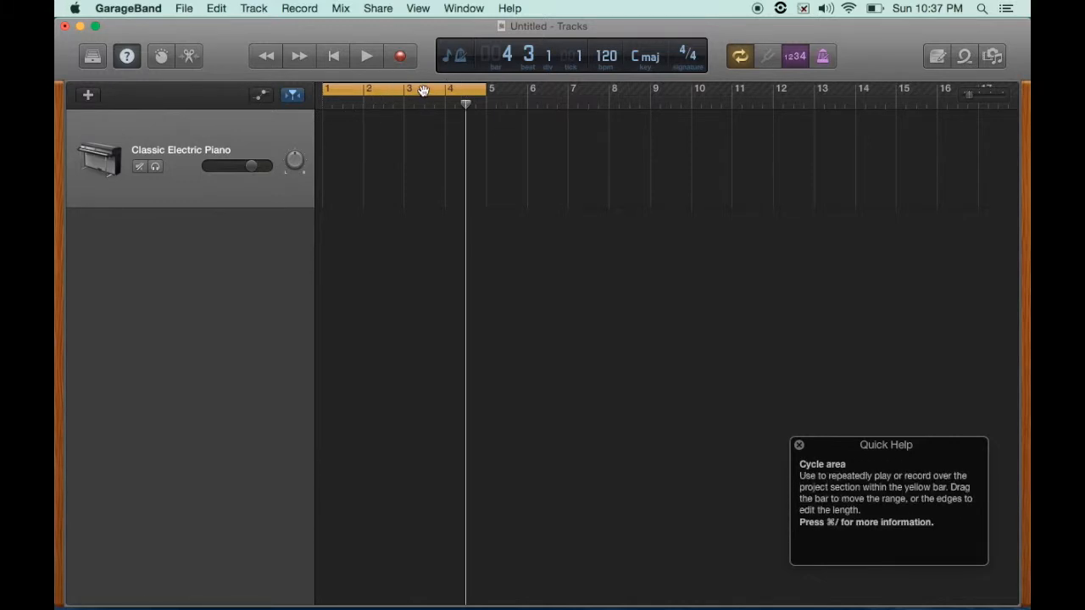
drag(418, 88, 519, 90)
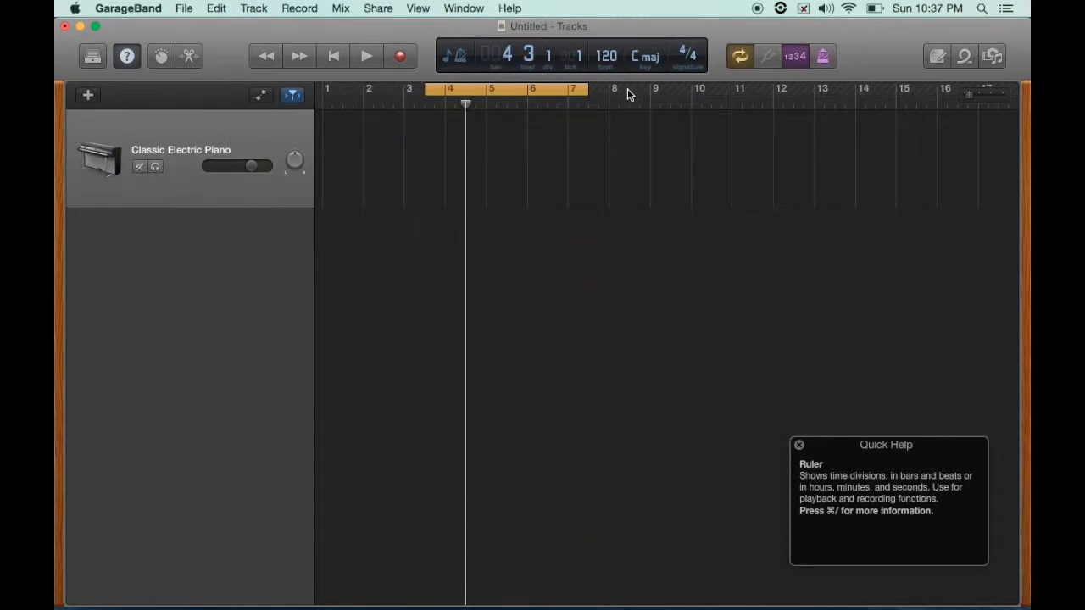
drag(621, 92, 730, 89)
drag(610, 88, 578, 89)
mouse_move(730, 90)
mouse_down()
mouse_move(763, 90)
mouse_move(710, 89)
mouse_up()
drag(626, 89, 412, 88)
mouse_move(492, 89)
mouse_down()
mouse_move(472, 91)
mouse_move(485, 94)
mouse_up()
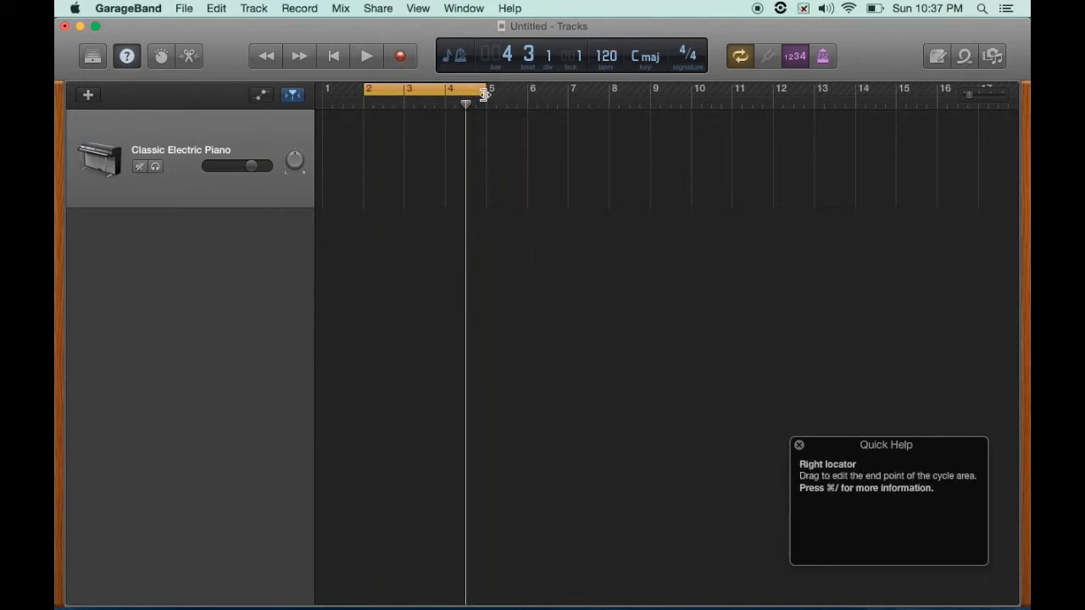
- Play the cycle while shortening it to end at bar 3, then stop playback
key(space)
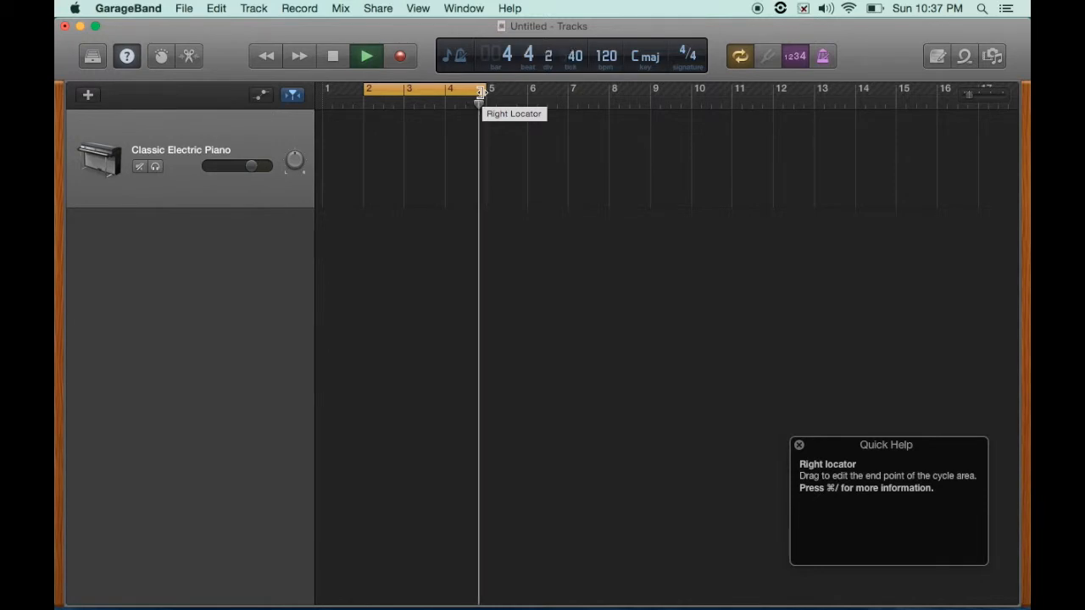
drag(481, 92, 407, 88)
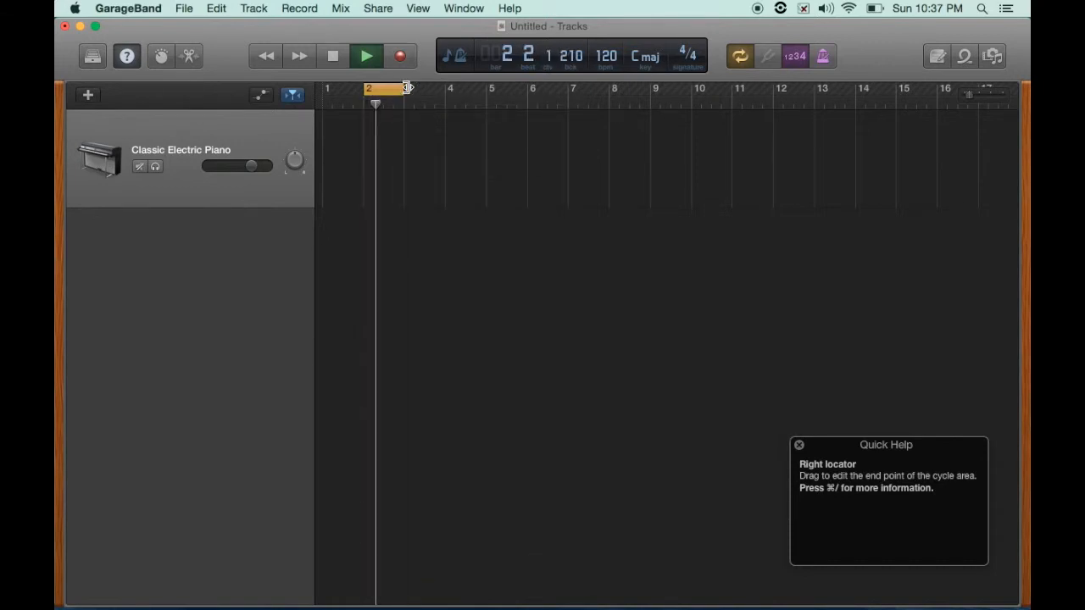
key(space)
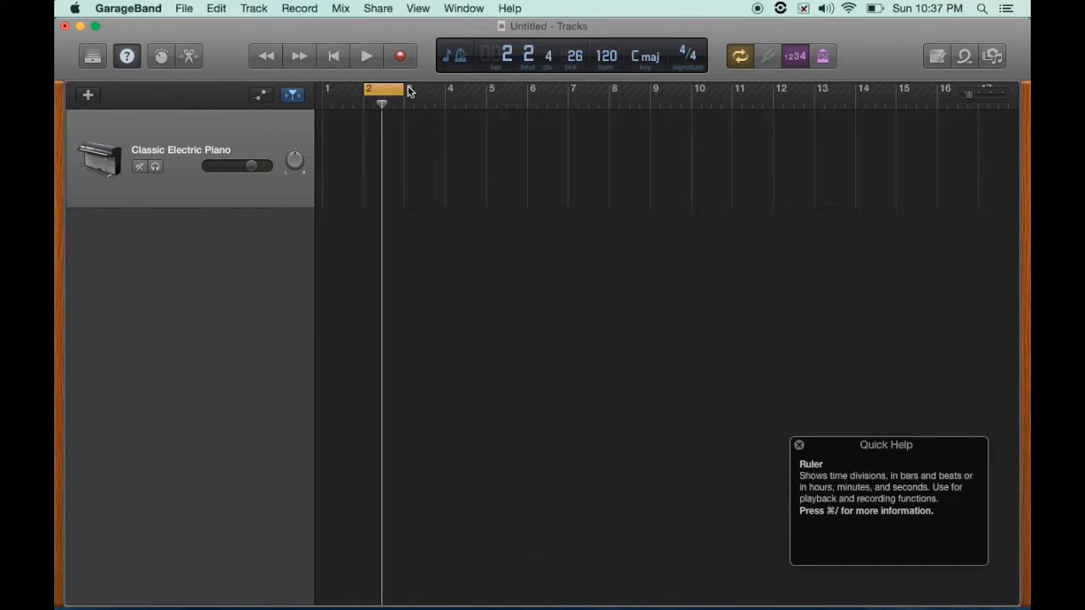
- Turn cycle mode off and create a new cycle area over bar 1
click(740, 57)
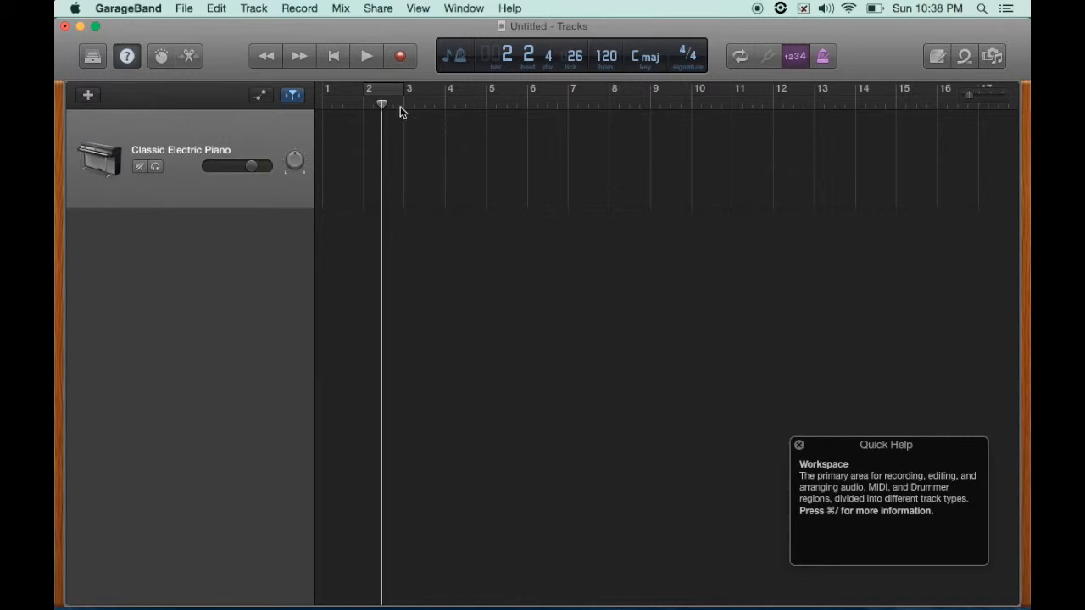
drag(352, 90, 312, 90)
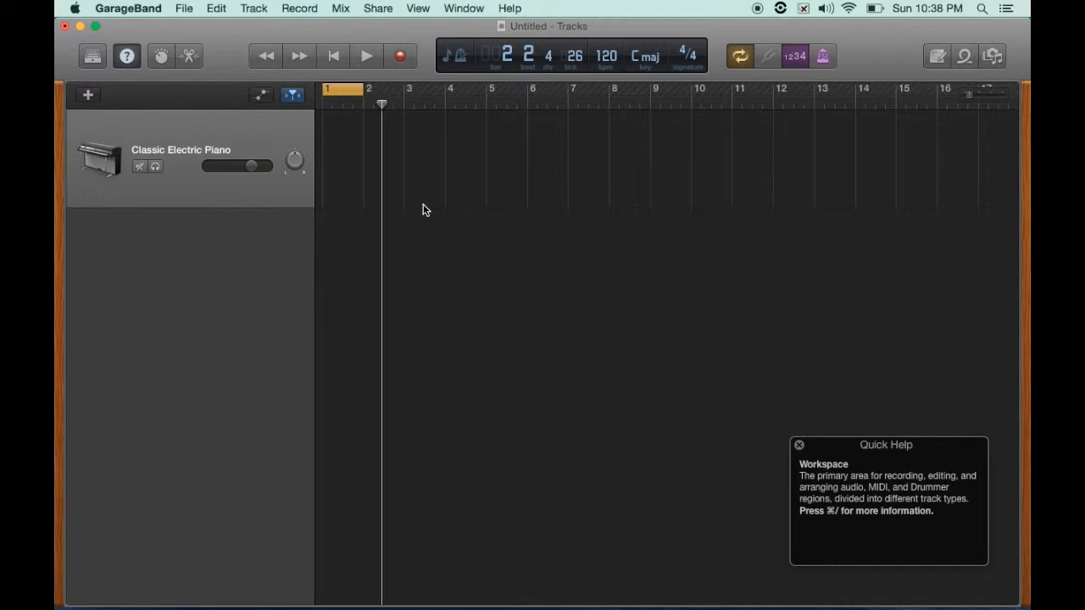
- Step the playhead forward and back by bars from bar 4, then return it to the beginning
drag(382, 103, 442, 100)
click(299, 56)
click(265, 56)
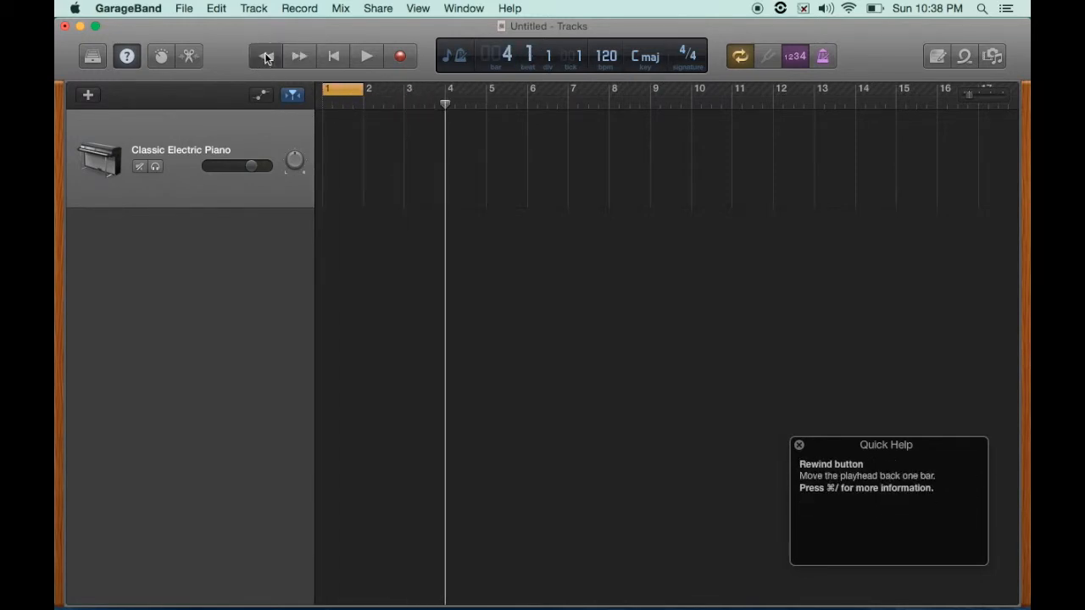
click(299, 56)
click(299, 56)
click(299, 56)
click(265, 56)
click(265, 56)
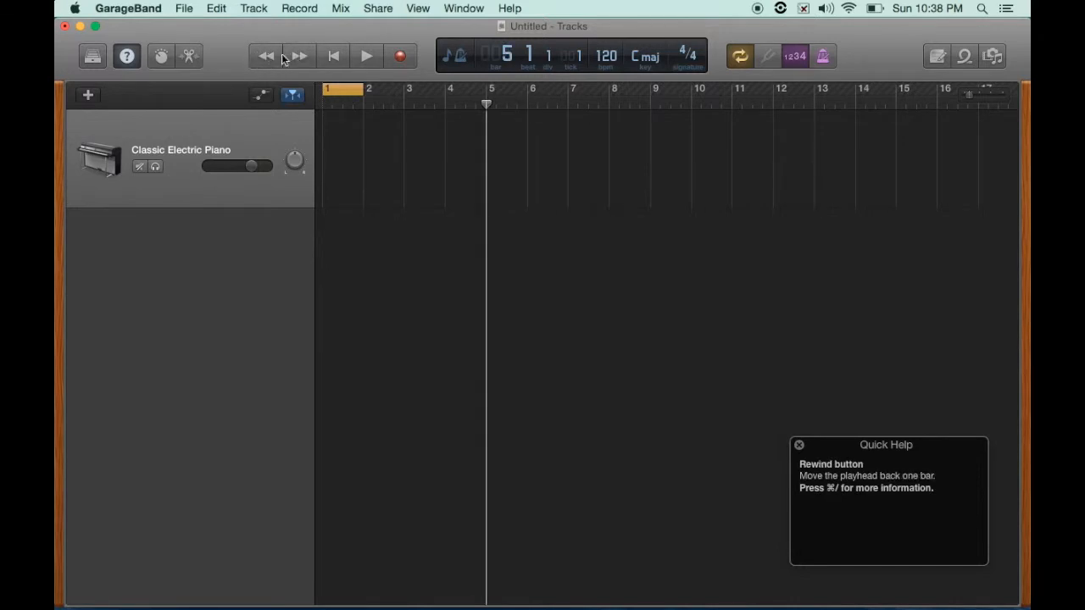
click(334, 57)
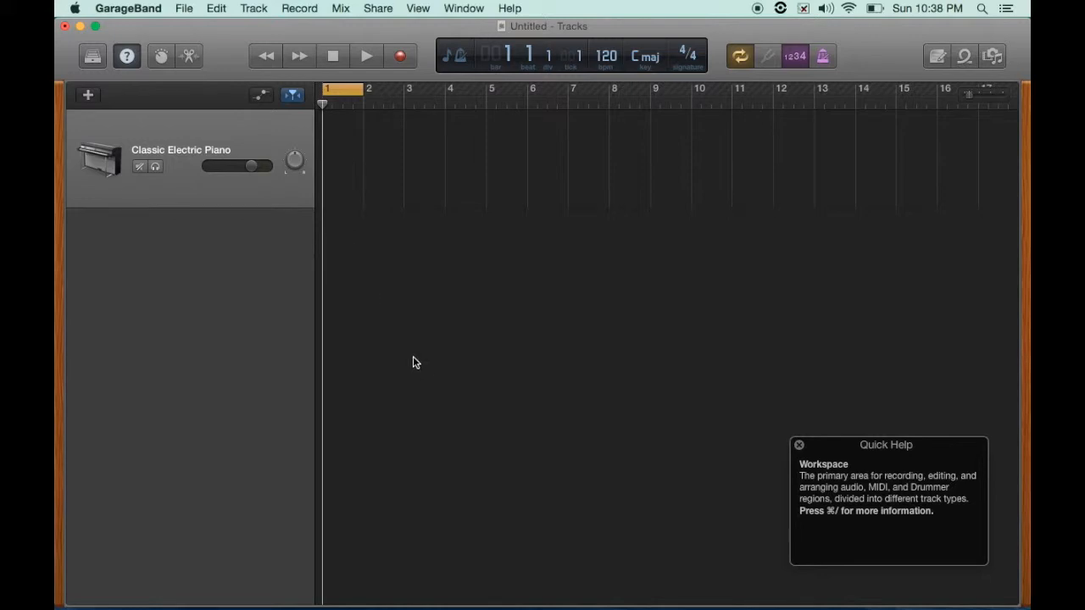
- Create an empty MIDI region at bar 1 on the piano track
super+click(342, 141)
double_click(339, 145)
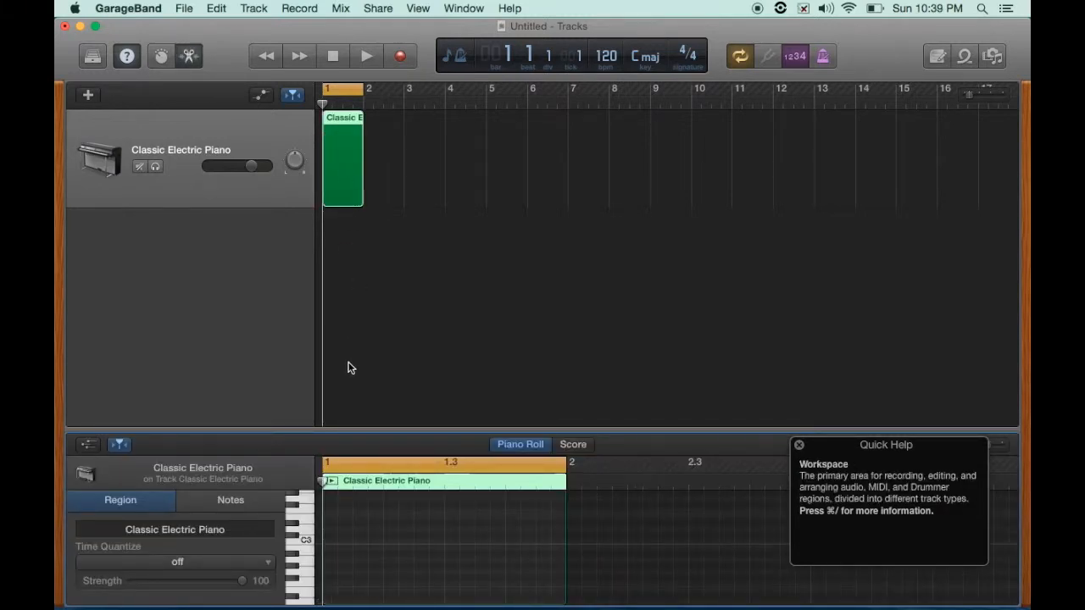
double_click(347, 432)
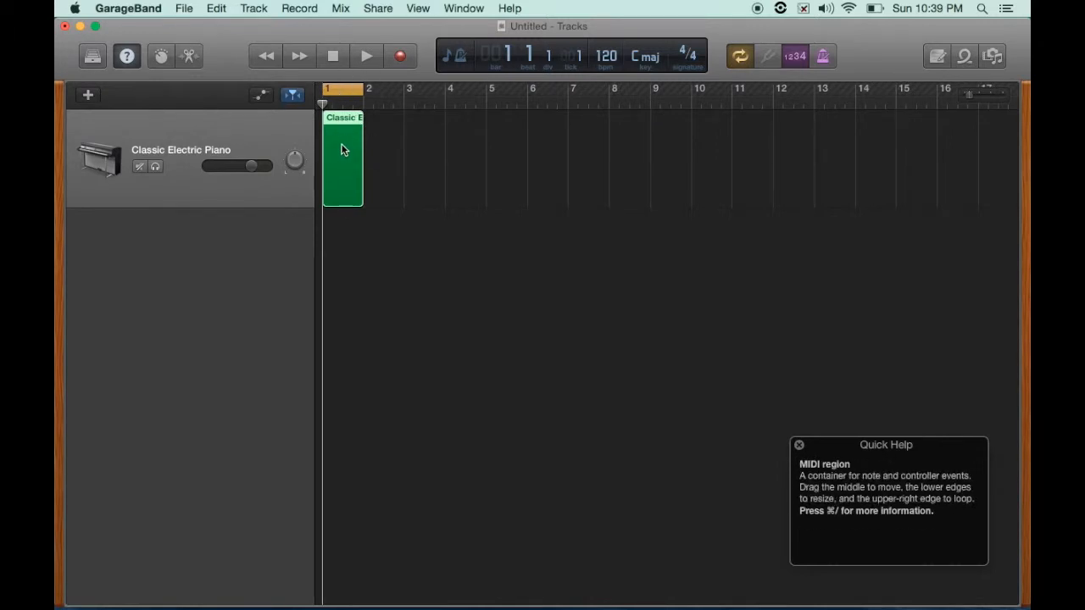
- Create four more empty MIDI regions at bars 3, 5, 7 and 8
super+click(428, 141)
super+click(508, 139)
super+click(593, 138)
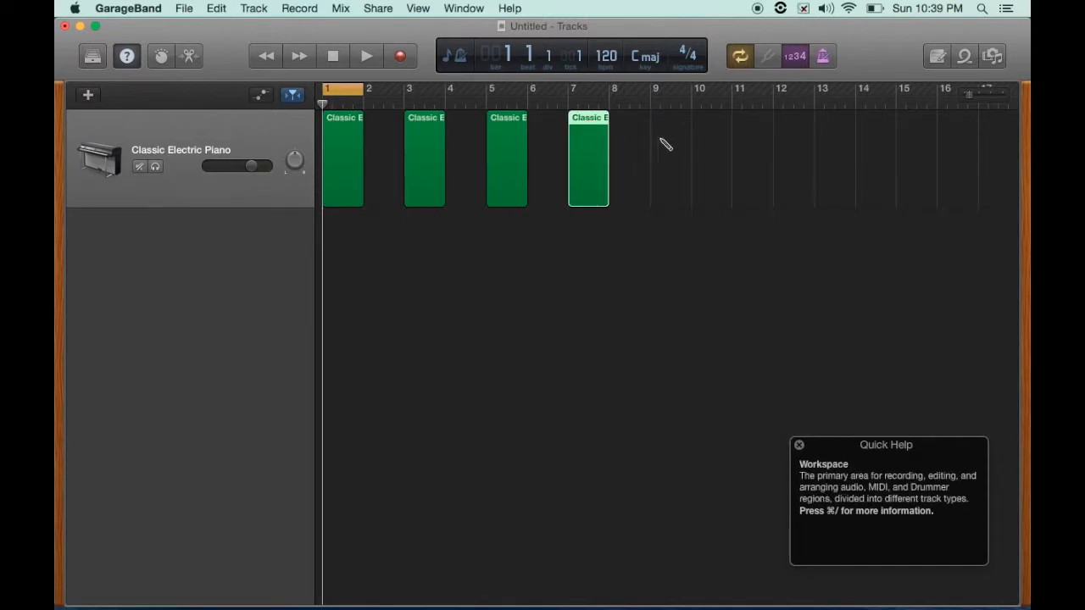
super+click(627, 141)
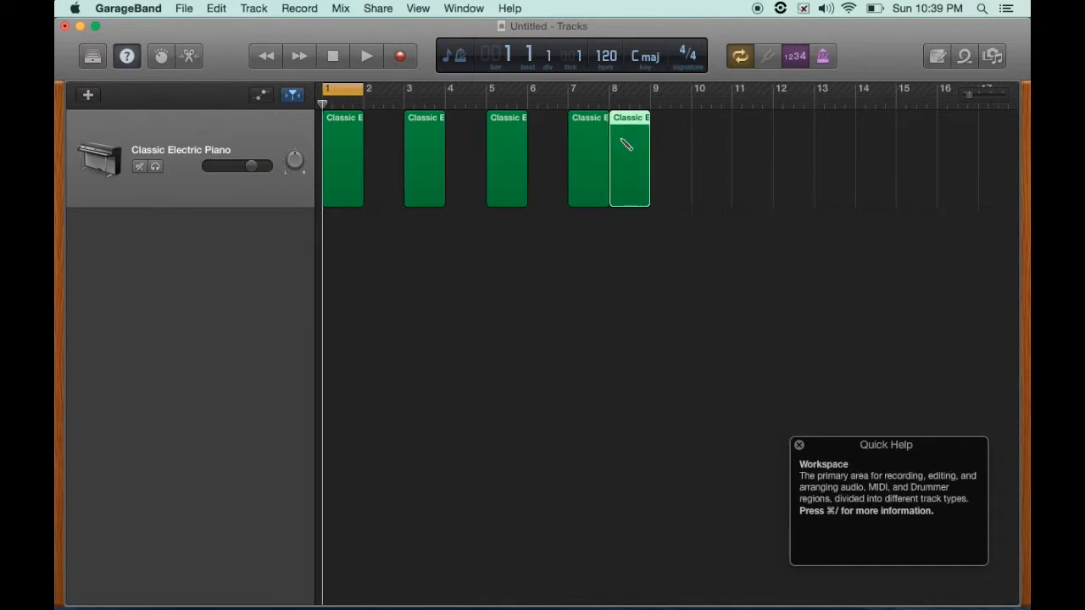
- Open the Piano Roll editor for the first region, close it, and reopen it
double_click(340, 143)
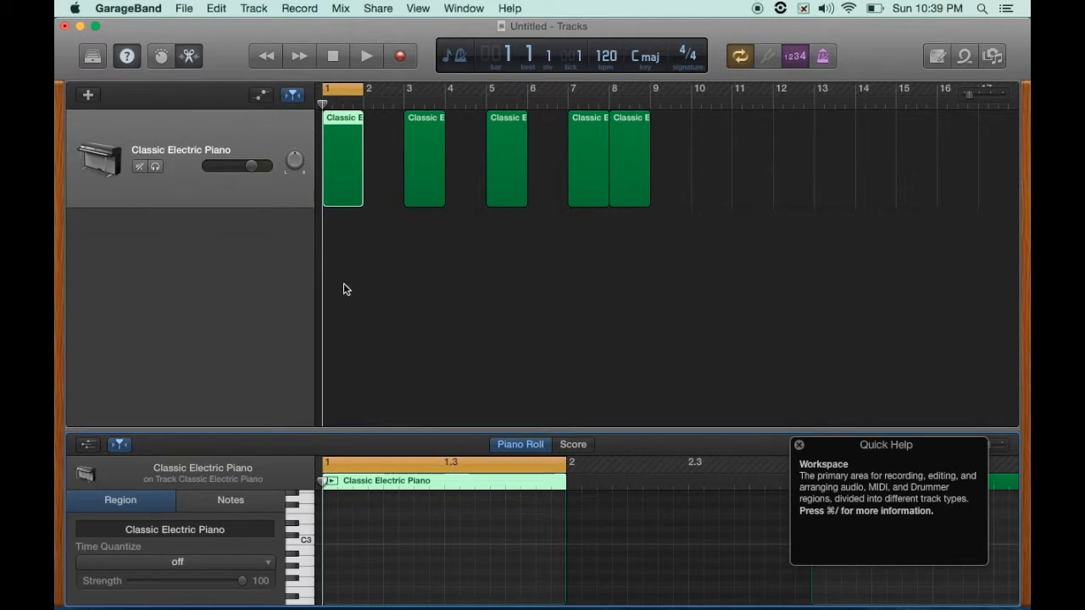
key(e)
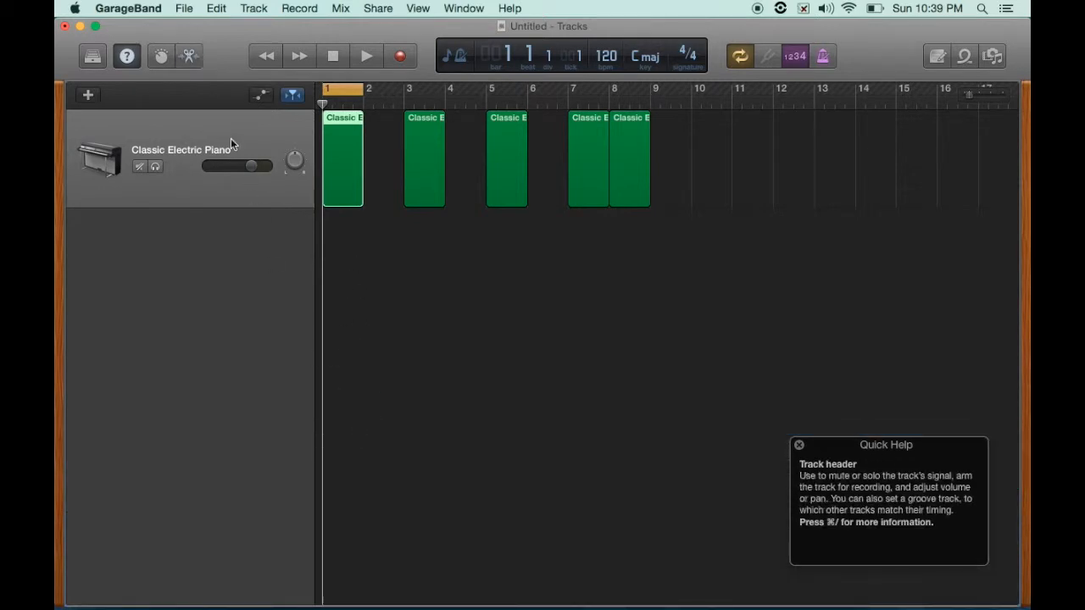
click(188, 58)
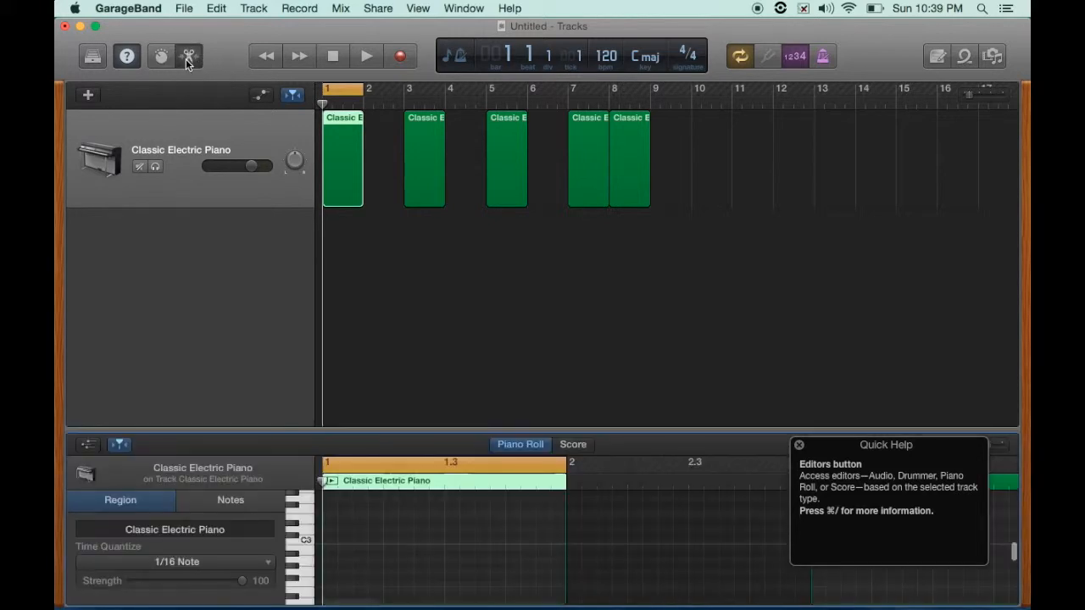
- Select each region in turn to view it in the editor, ending on the first region
click(427, 144)
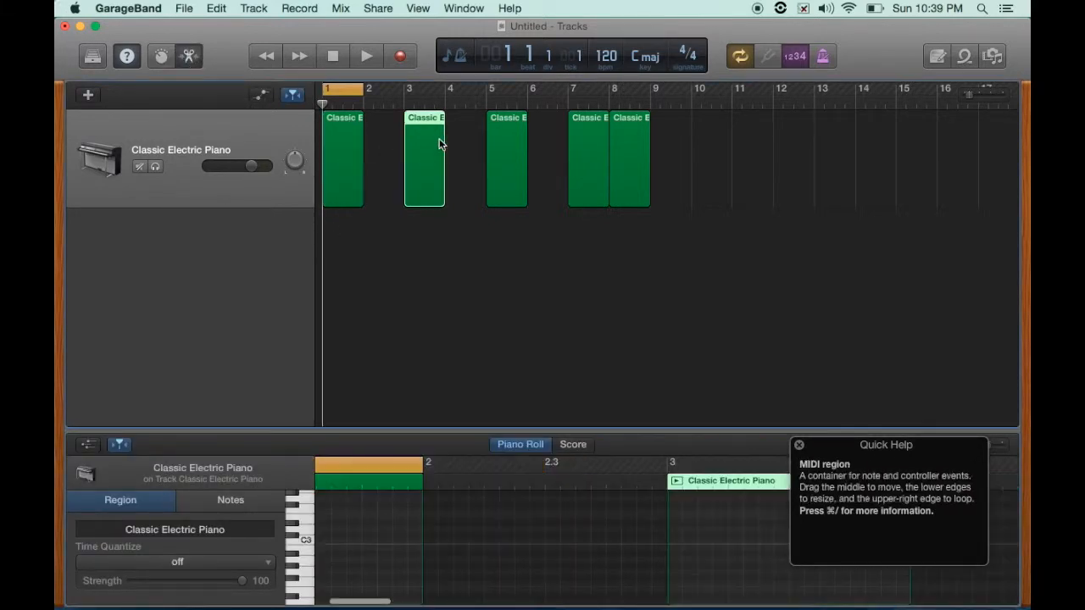
click(505, 136)
click(589, 144)
click(629, 144)
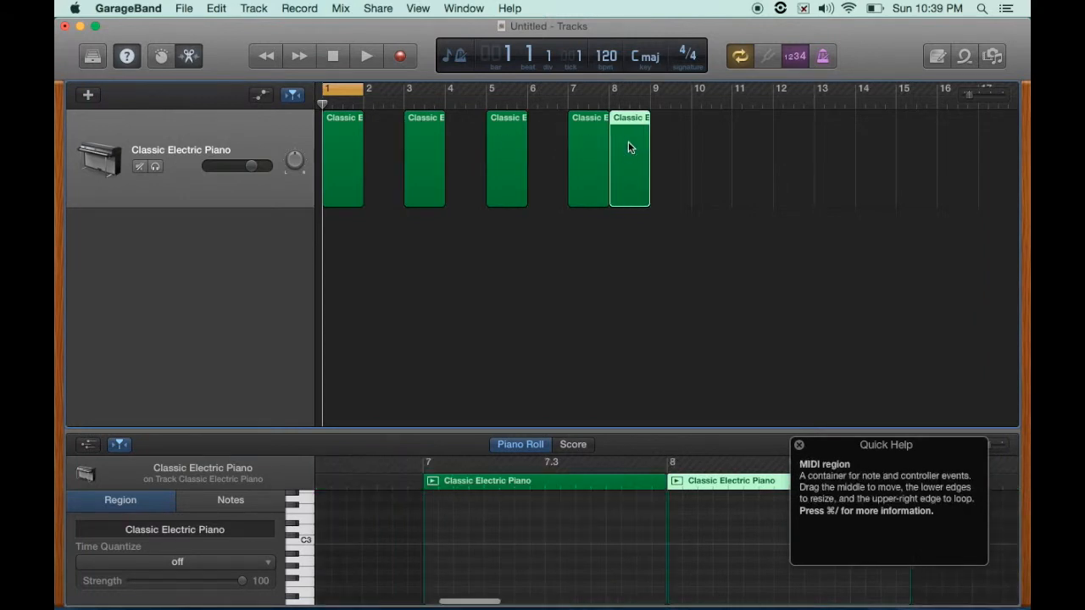
click(341, 142)
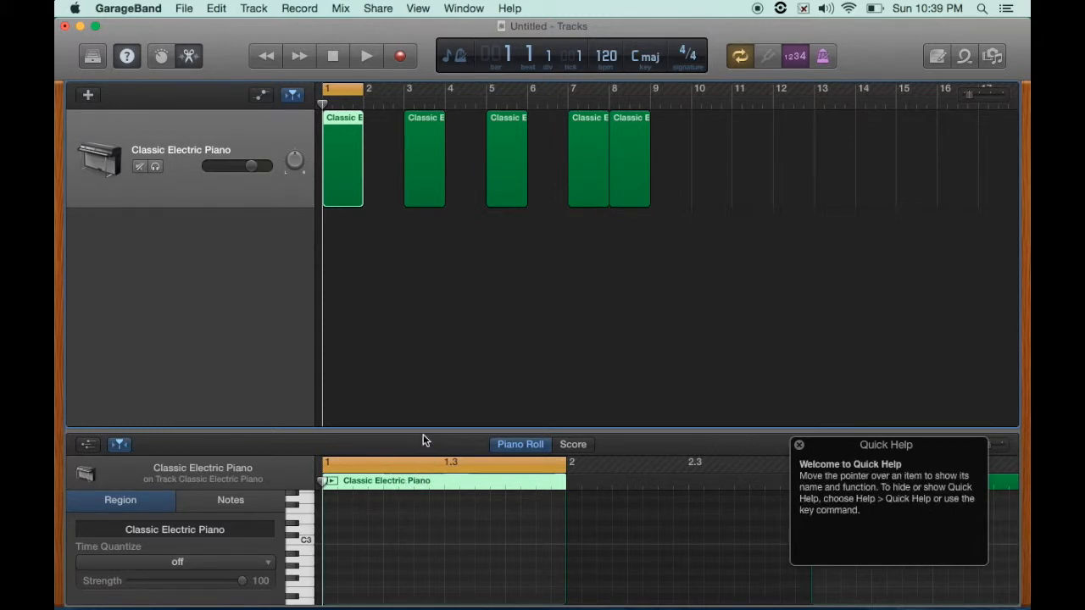
- Enlarge the editor and draw an ascending run of eight notes across the first bar of the first region
drag(424, 428, 427, 226)
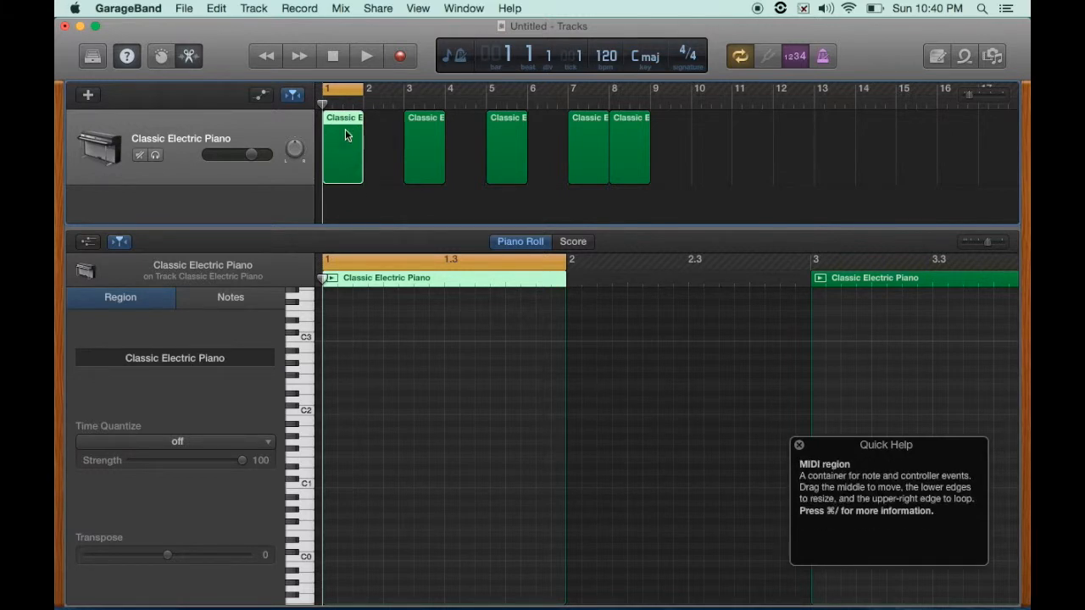
click(331, 460)
click(343, 423)
click(375, 435)
click(405, 393)
click(450, 356)
click(512, 326)
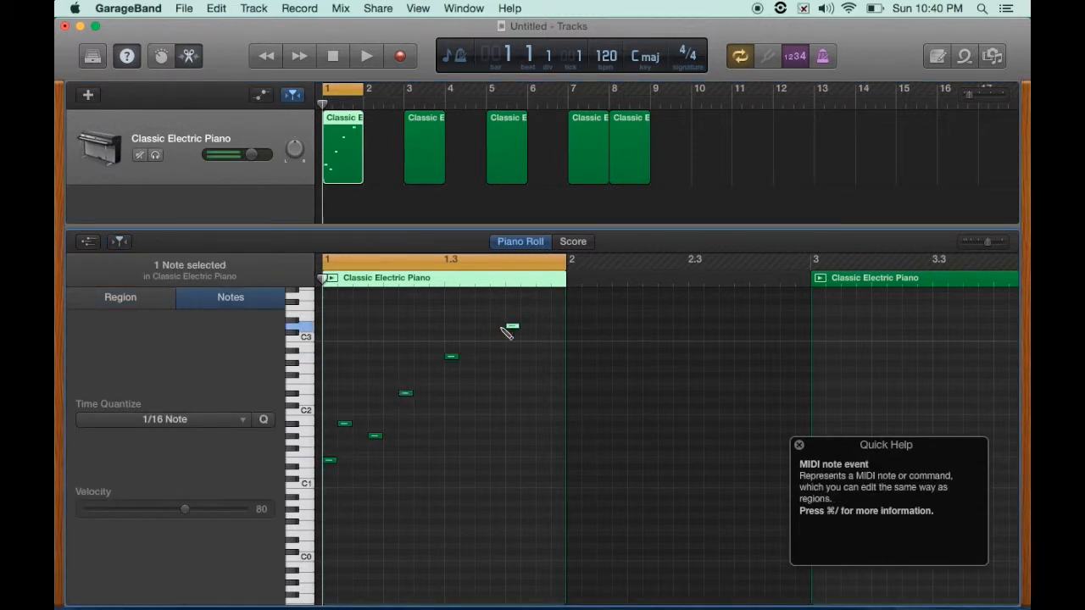
click(542, 320)
click(557, 325)
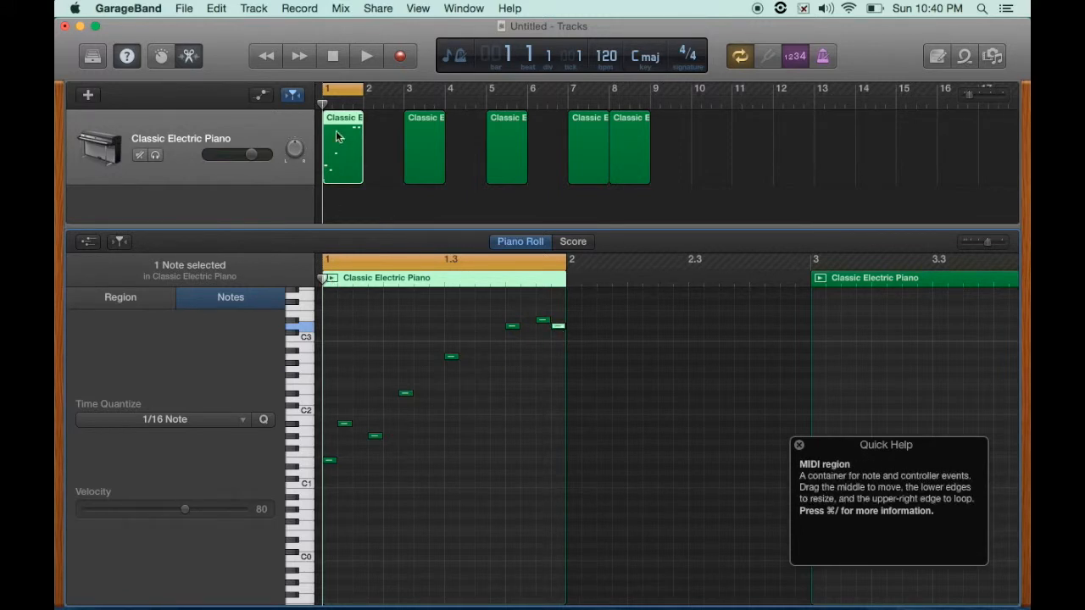
- Play the first region in a loop with cycle turned on, then stop playback and turn cycle off
click(337, 259)
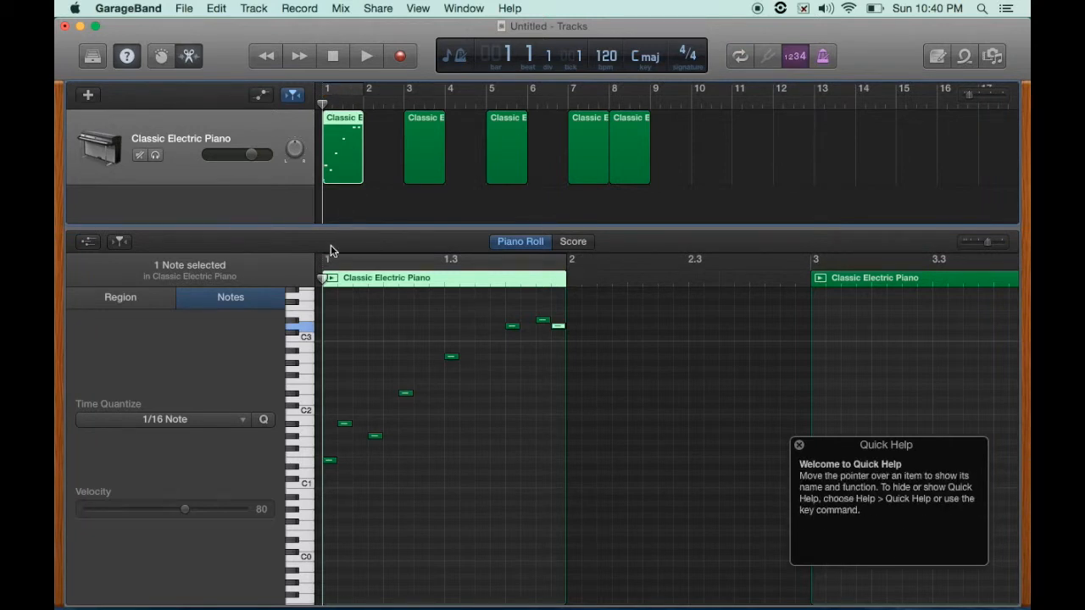
click(331, 283)
key(c)
key(space)
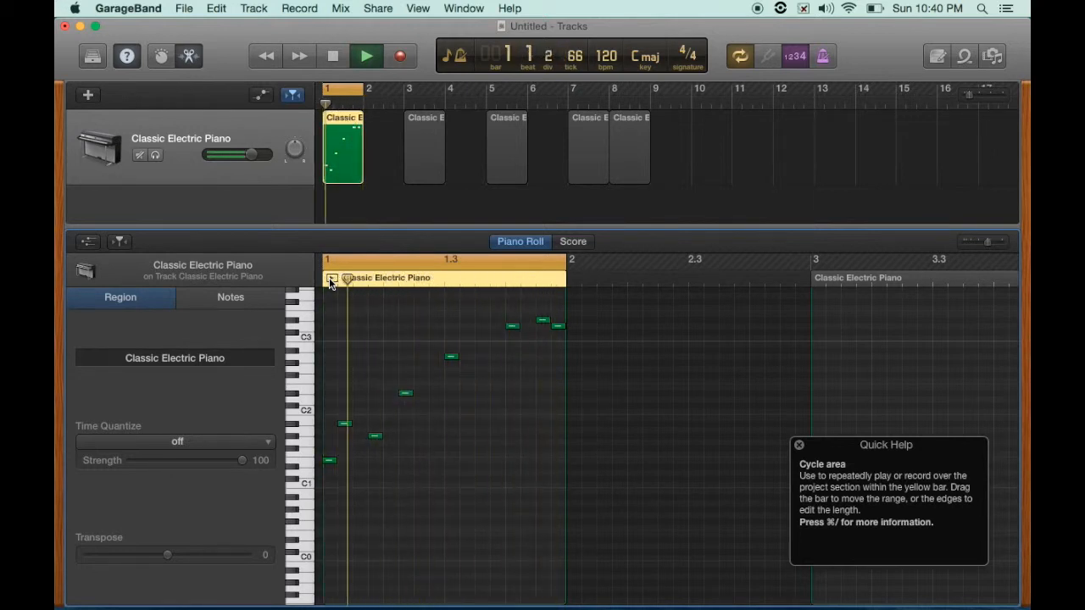
key(c)
key(space)
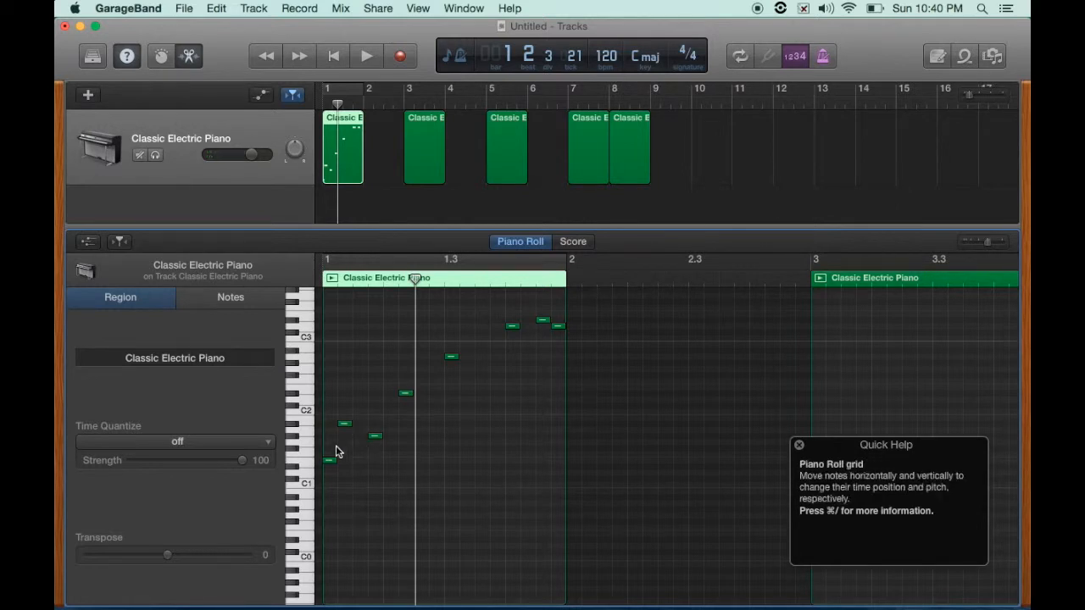
- Move several notes in the first bar of the region to higher pitches
drag(328, 463, 375, 361)
drag(405, 396, 513, 301)
click(452, 357)
click(512, 327)
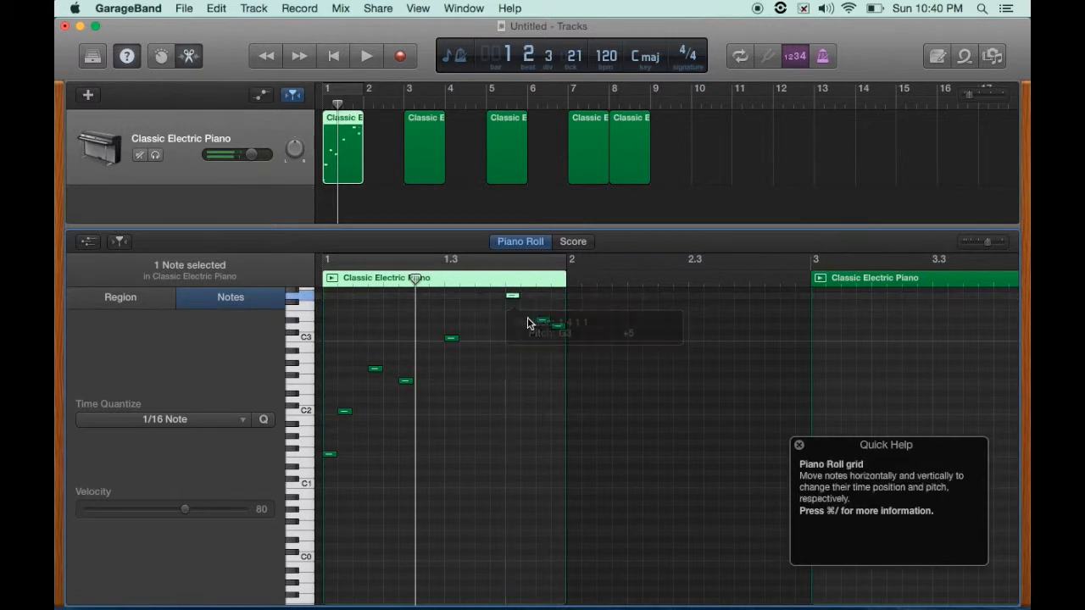
scroll(528, 322, up, 2)
click(541, 339)
drag(540, 339, 551, 317)
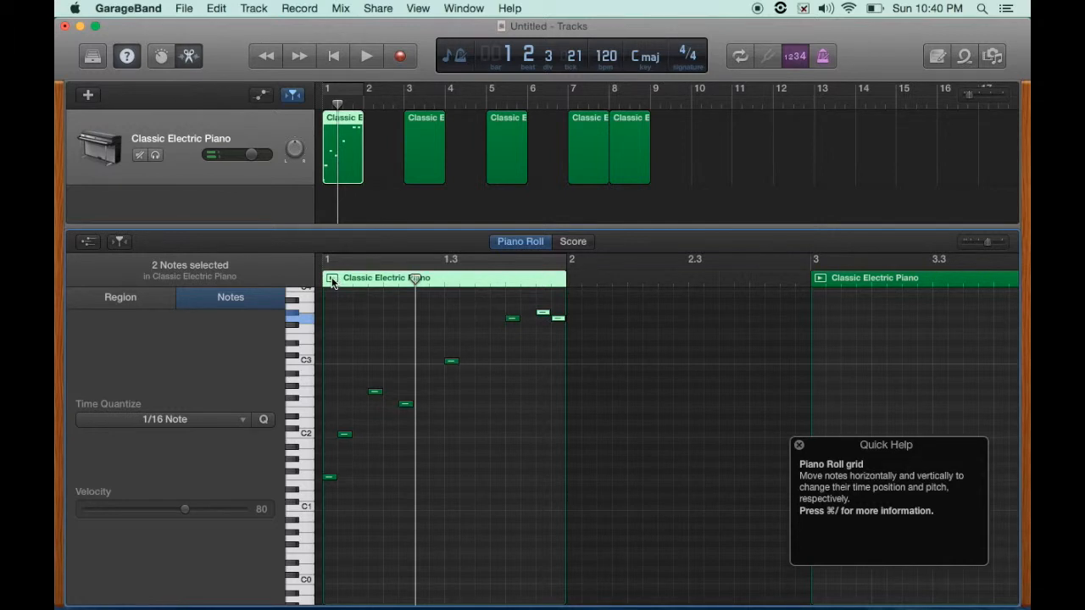
- Play the edited region in a cycle, then stop playback and turn cycle off
click(332, 283)
key(c)
key(space)
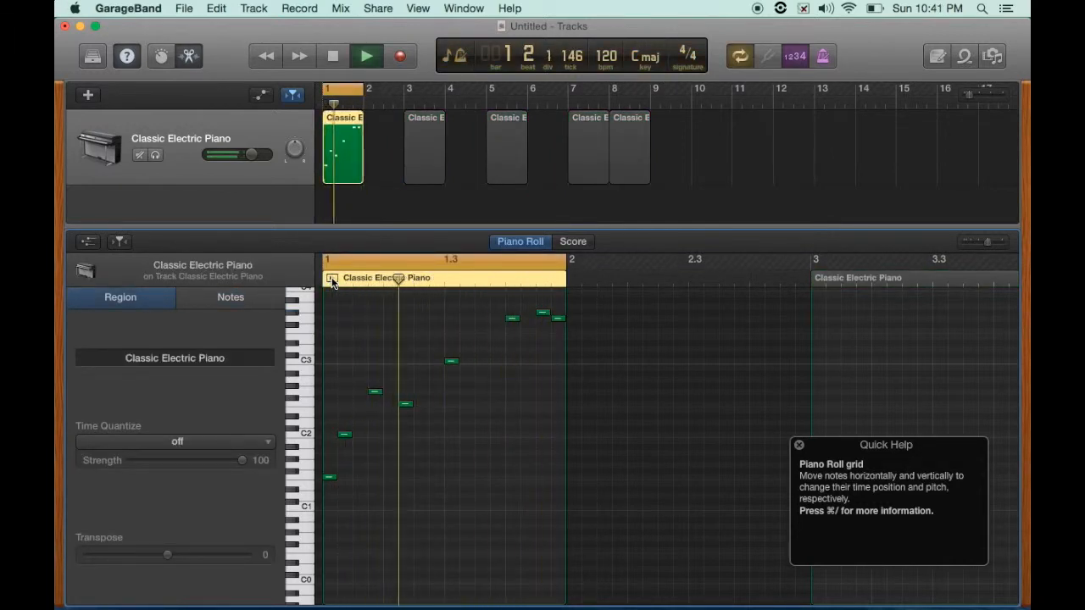
key(space)
key(c)
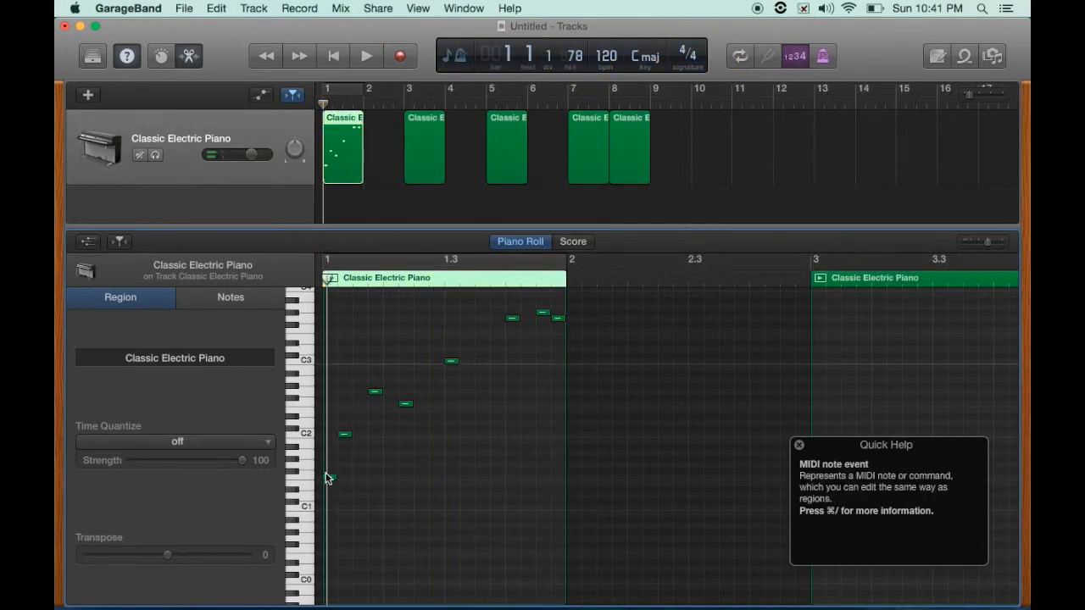
- Select notes by pitch using the Piano Roll keyboard, first across the whole range, then single keys C2 and C3
mouse_move(329, 480)
mouse_down()
mouse_move(327, 455)
mouse_move(329, 525)
mouse_move(327, 478)
mouse_up()
click(383, 476)
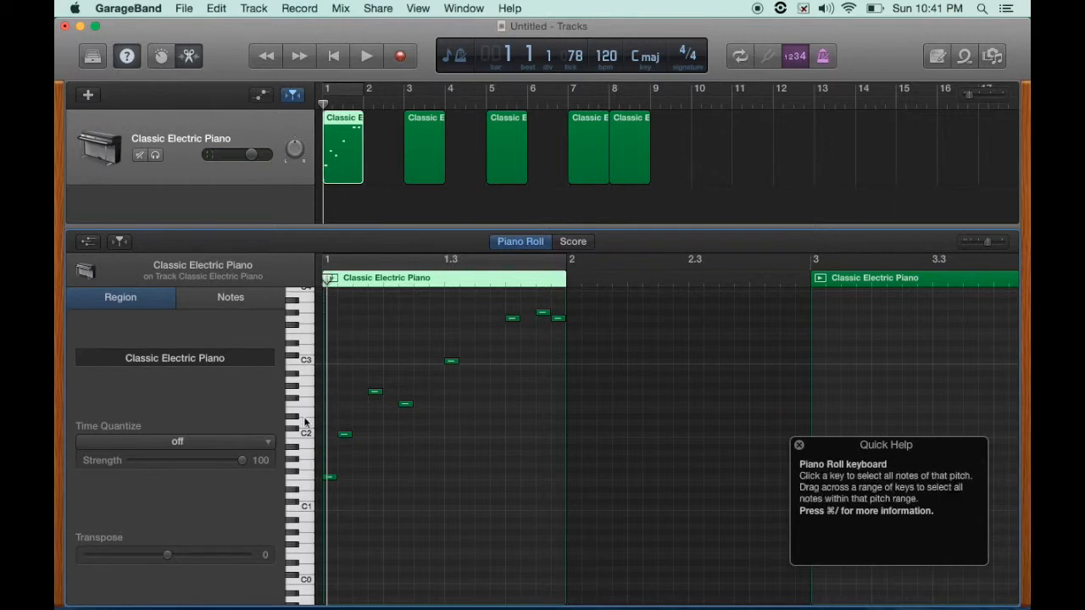
click(330, 479)
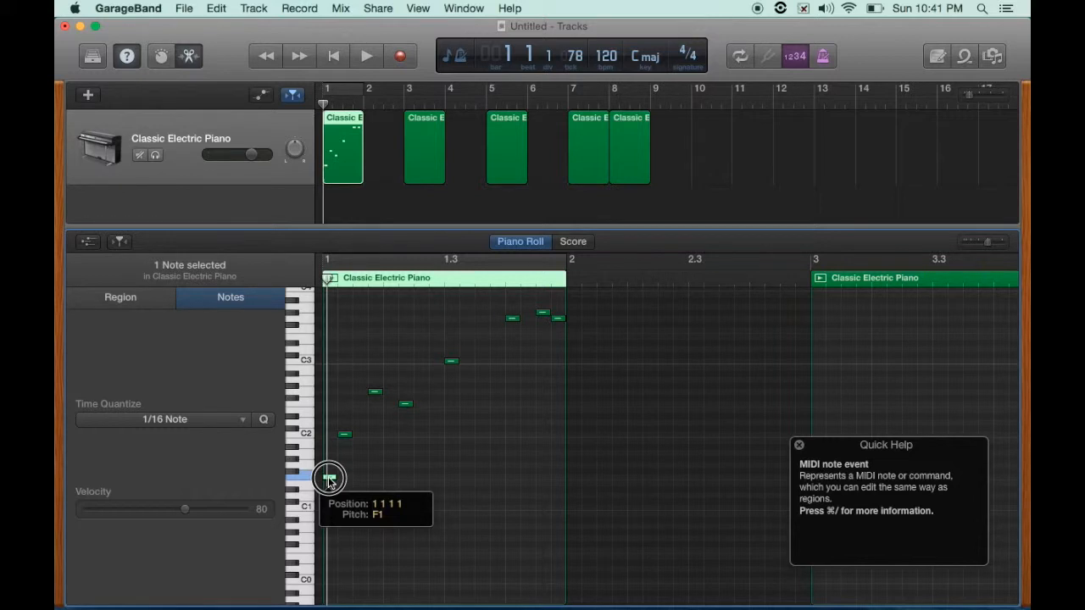
click(329, 480)
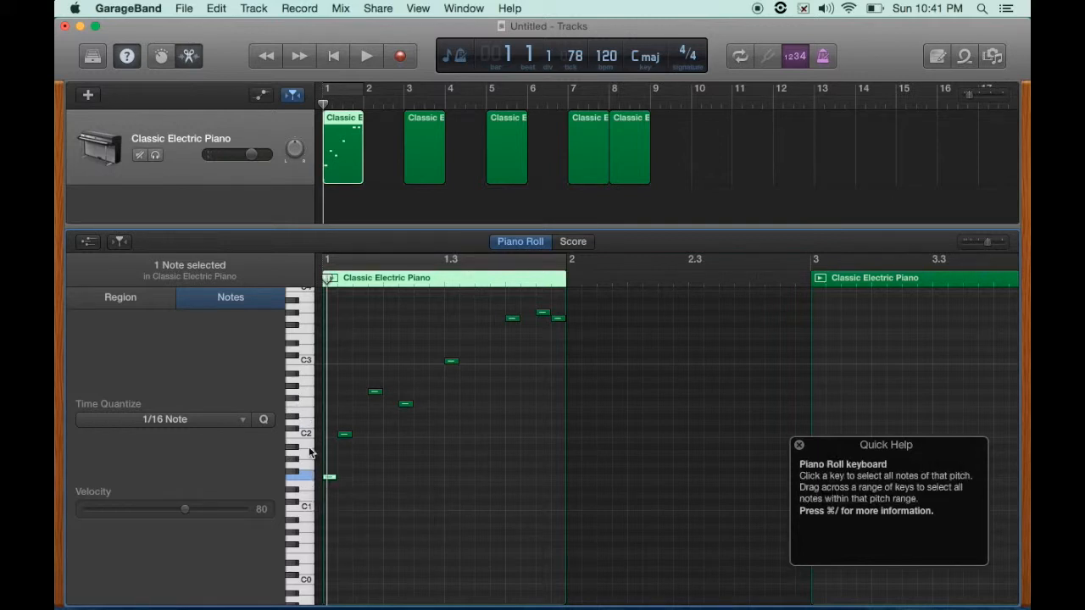
mouse_move(301, 584)
mouse_down()
mouse_move(305, 308)
mouse_move(301, 593)
mouse_move(302, 582)
mouse_up()
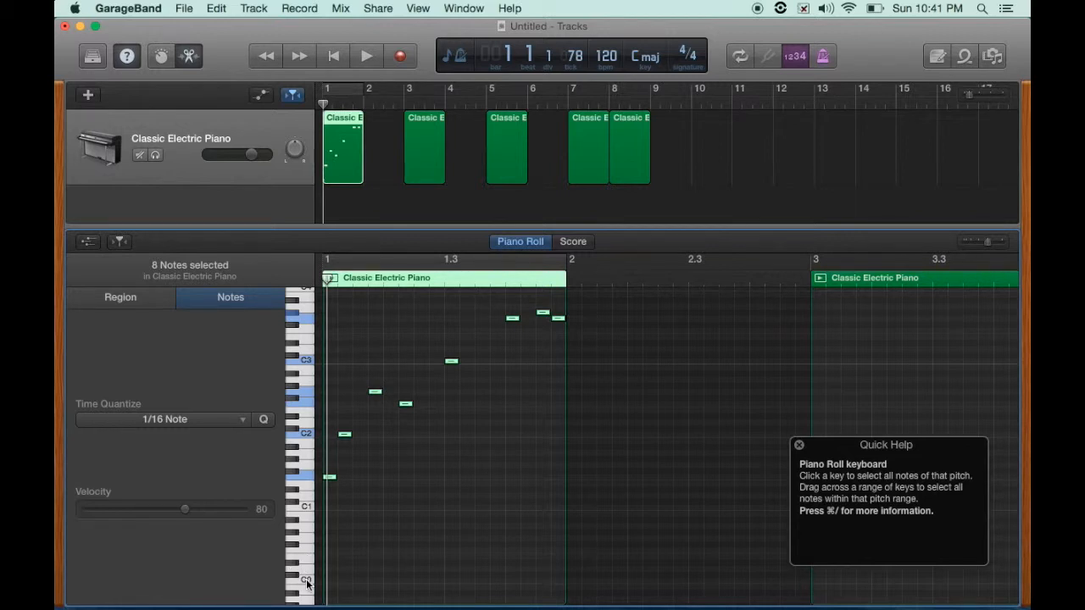
click(306, 581)
click(306, 503)
click(306, 435)
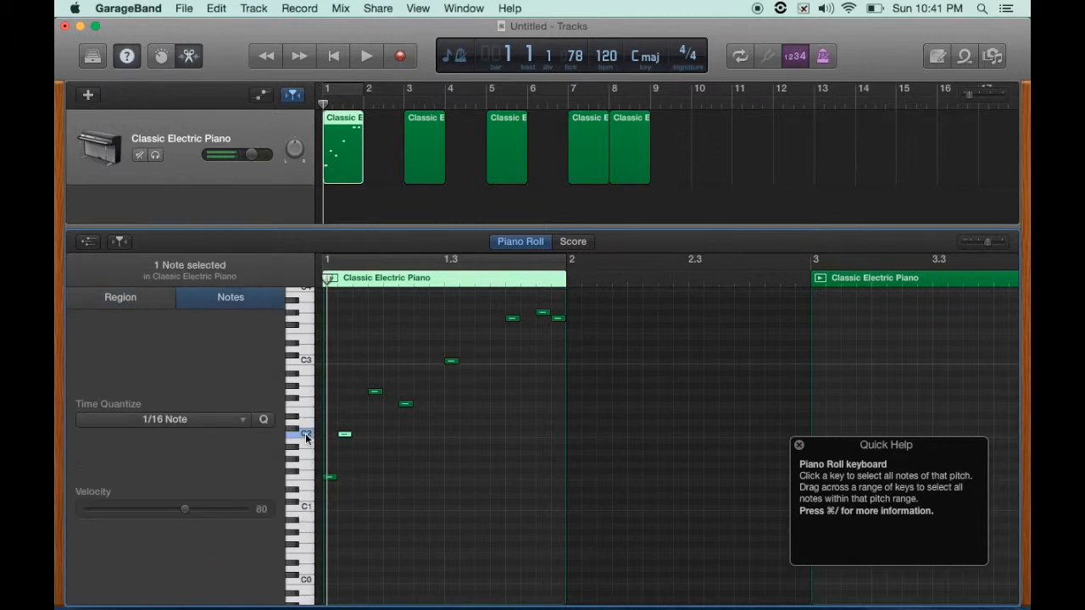
click(306, 359)
- Scroll through the Piano Roll's pitch range up to C8 and back down to the notes
scroll(306, 341, up, 3)
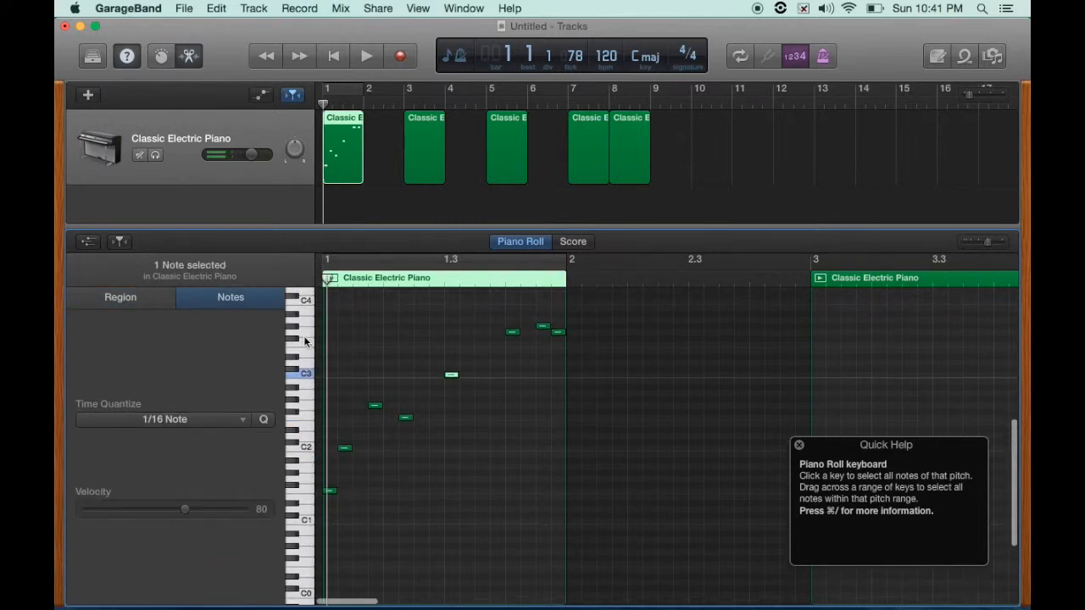
click(306, 320)
scroll(306, 322, up, 6)
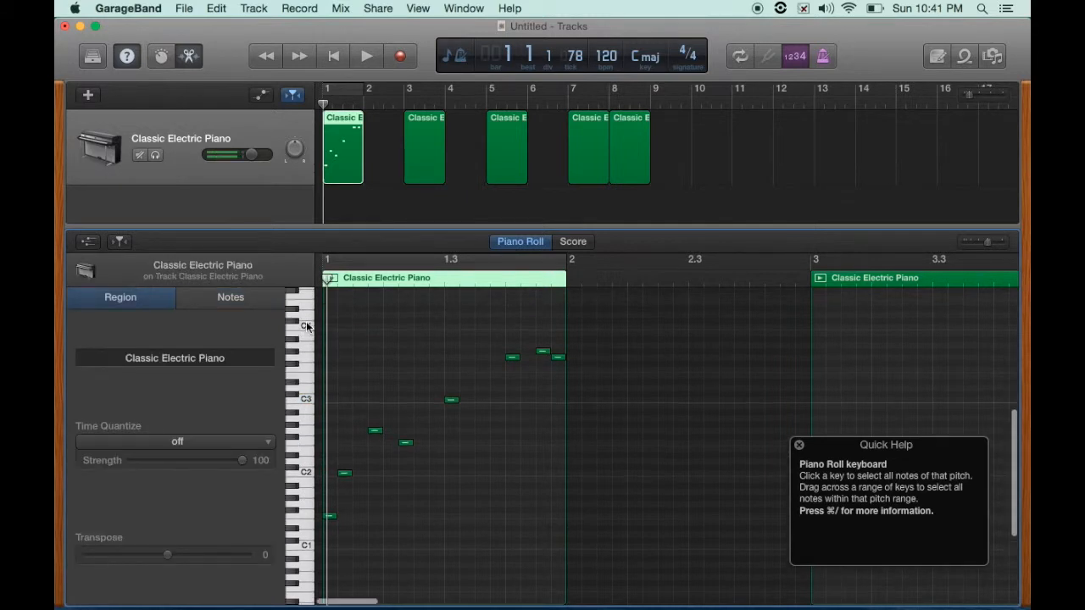
scroll(306, 328, up, 9)
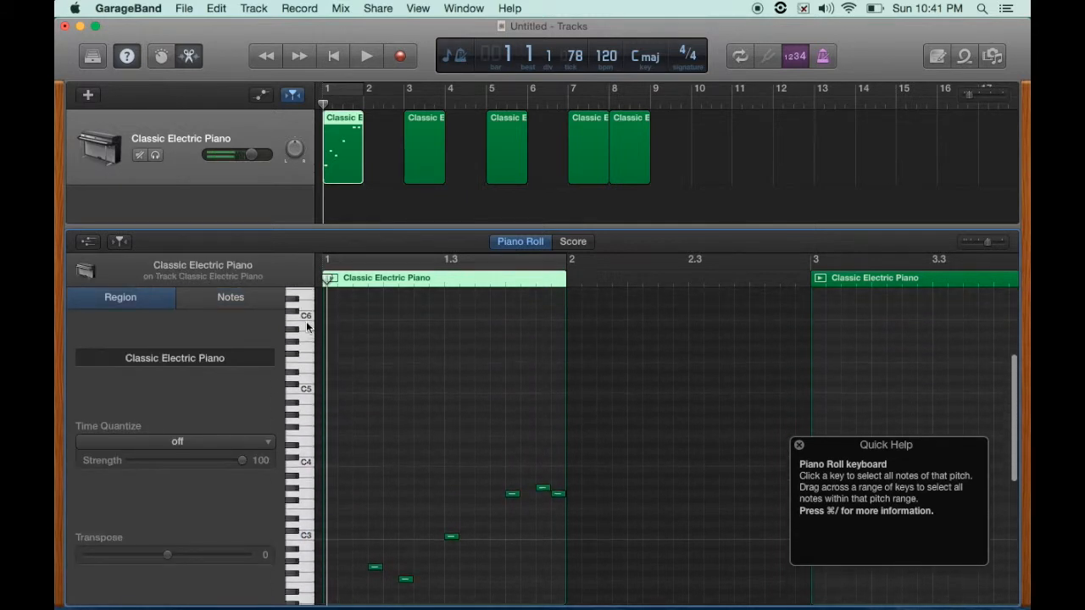
scroll(304, 381, up, 4)
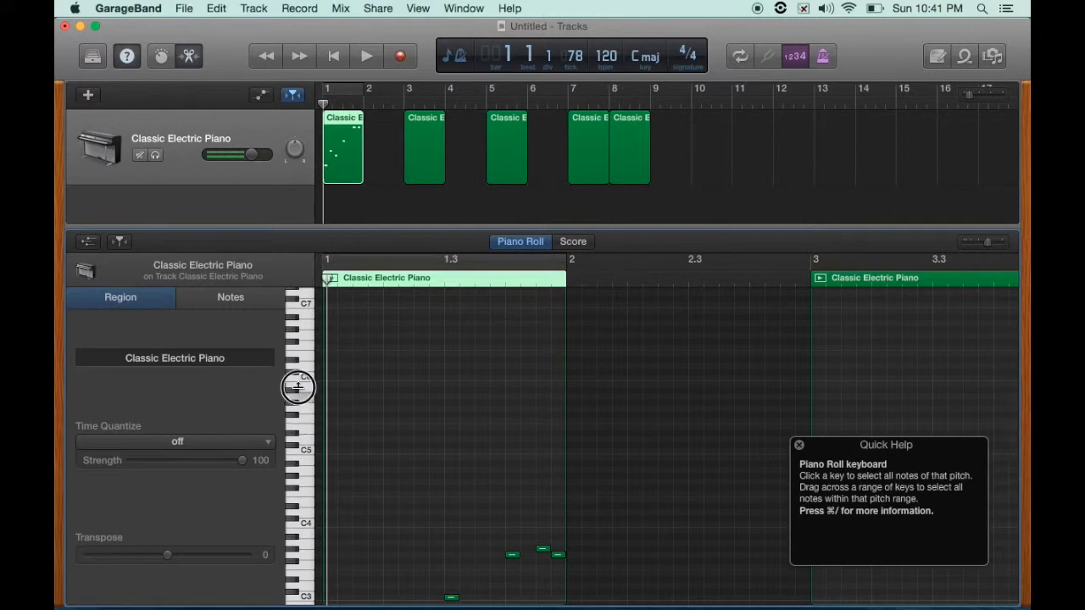
scroll(305, 313, up, 4)
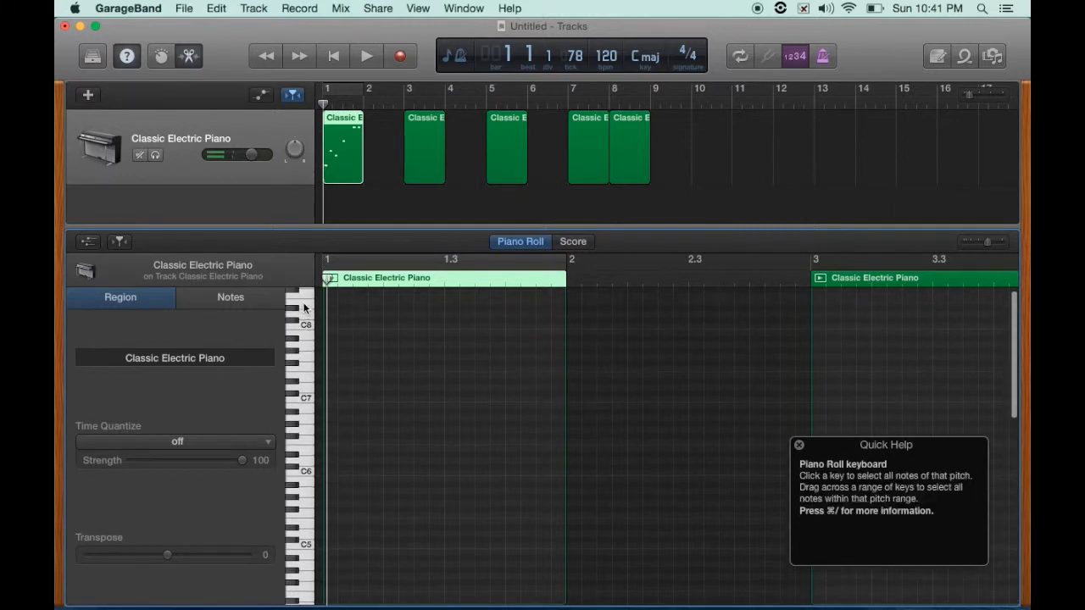
click(294, 373)
mouse_move(294, 374)
mouse_down()
mouse_move(295, 322)
mouse_move(303, 397)
mouse_move(300, 353)
mouse_up()
scroll(343, 423, down, 10)
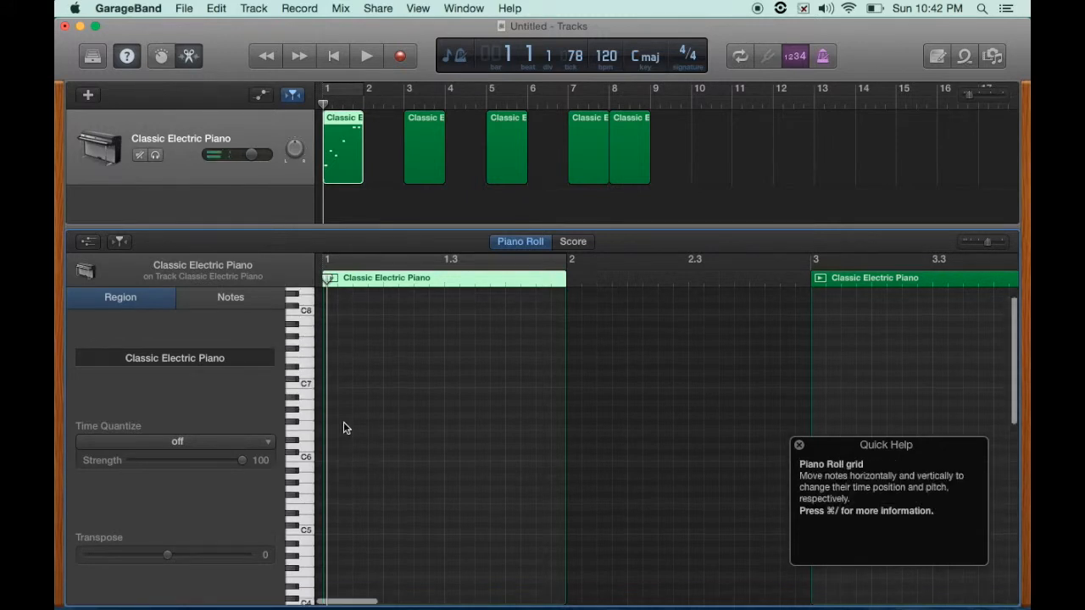
scroll(343, 421, down, 3)
scroll(343, 404, down, 1)
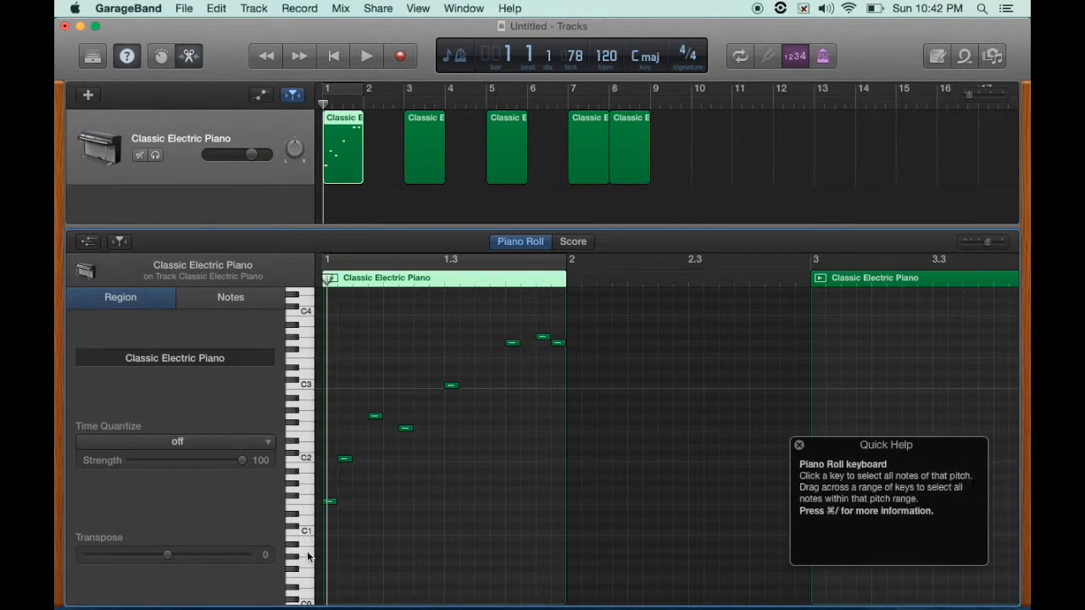
- Select individual notes in turn, then lengthen the C3 note by extending its start earlier
click(330, 501)
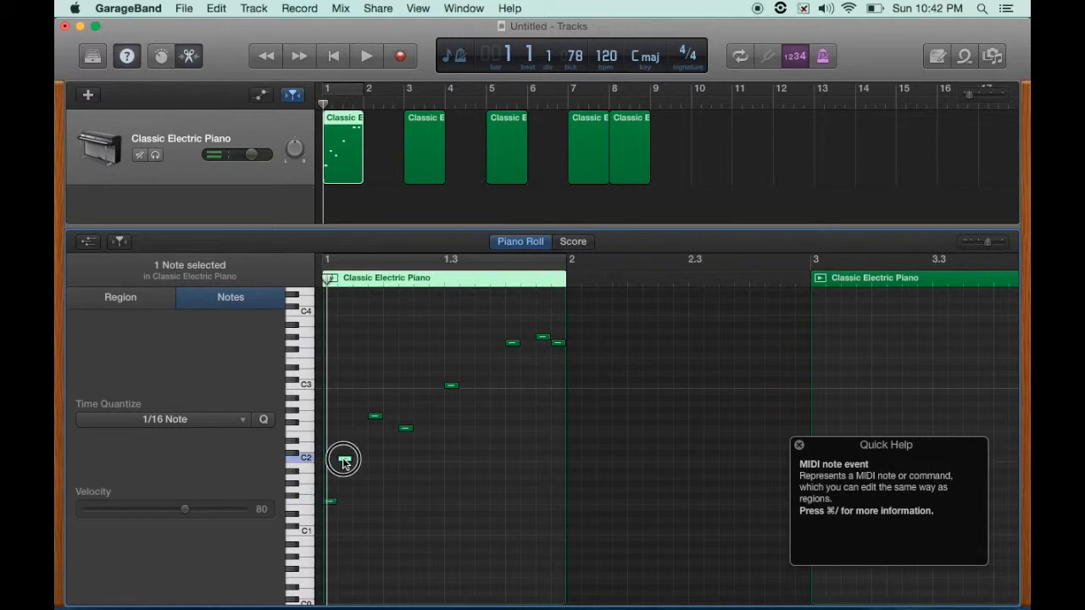
click(375, 416)
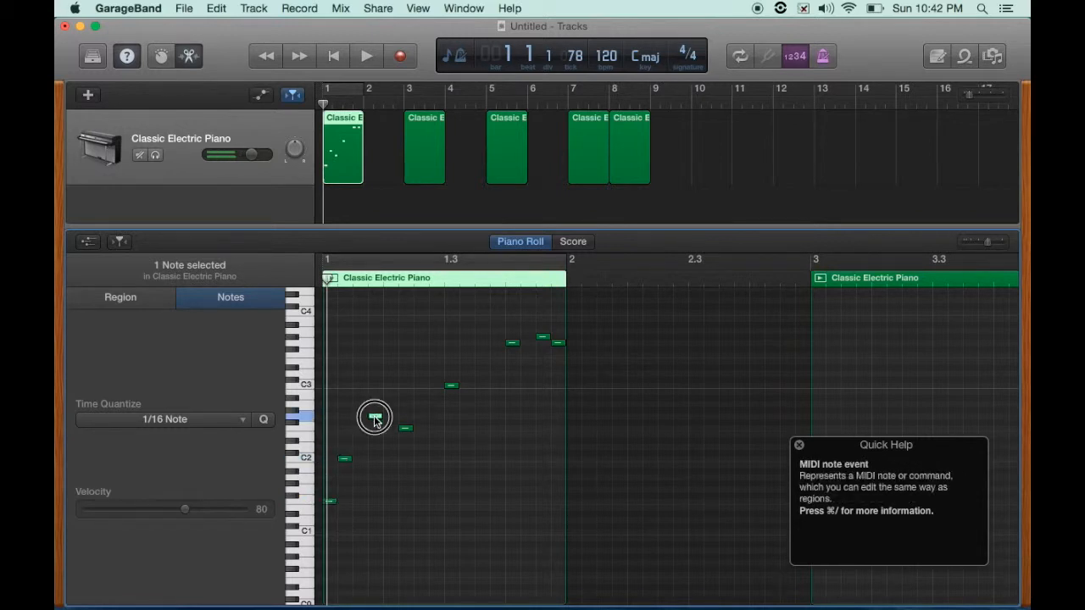
click(448, 380)
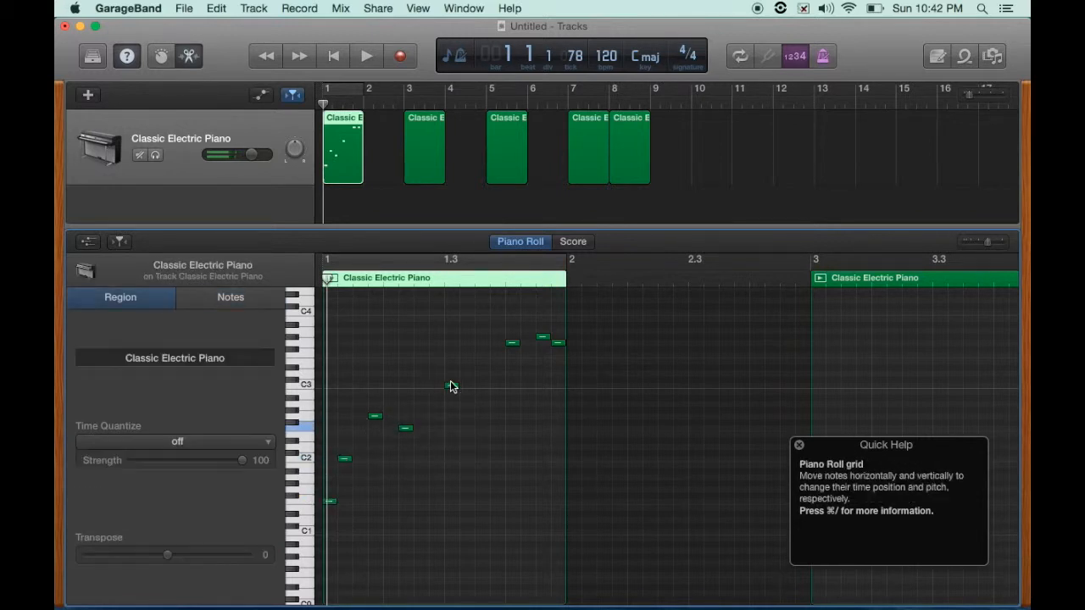
click(452, 388)
click(510, 343)
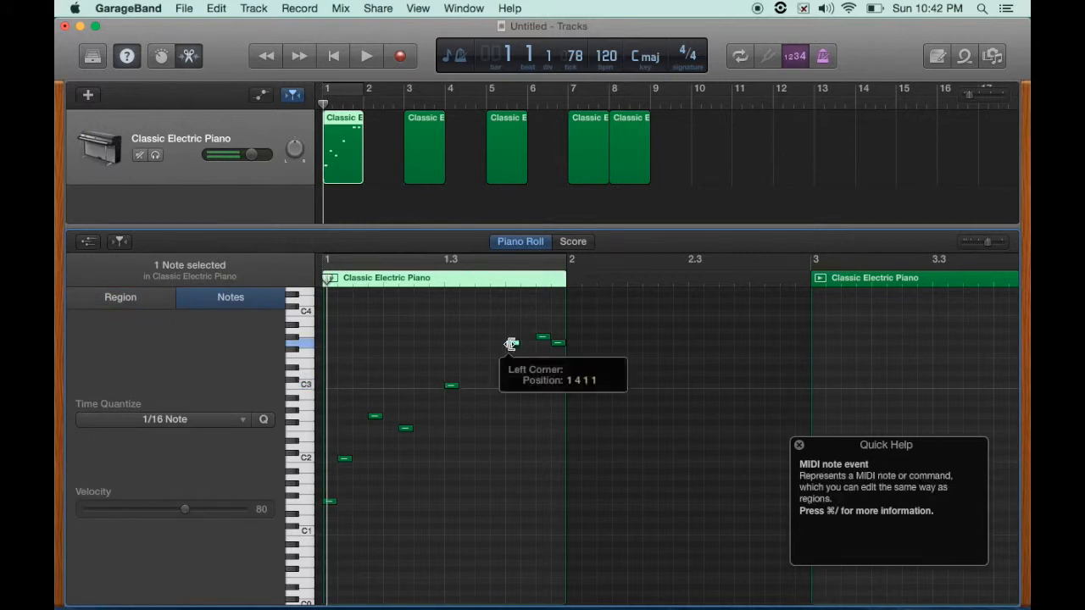
click(542, 338)
click(554, 342)
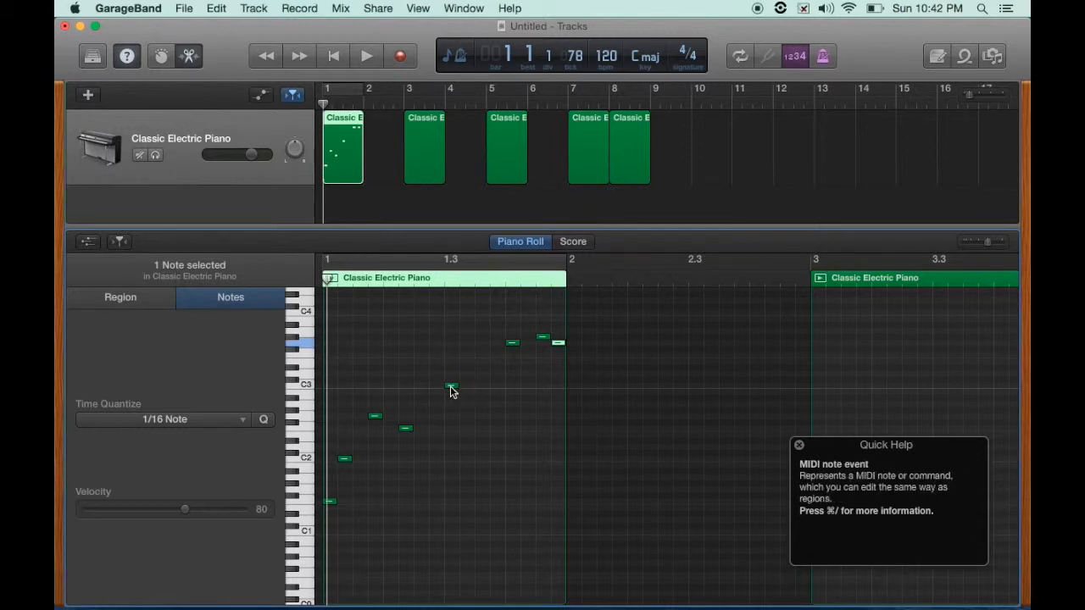
drag(455, 388, 415, 385)
- Play the region in a cycle while lengthening the C2 note and a higher note, then stop playback
key(space)
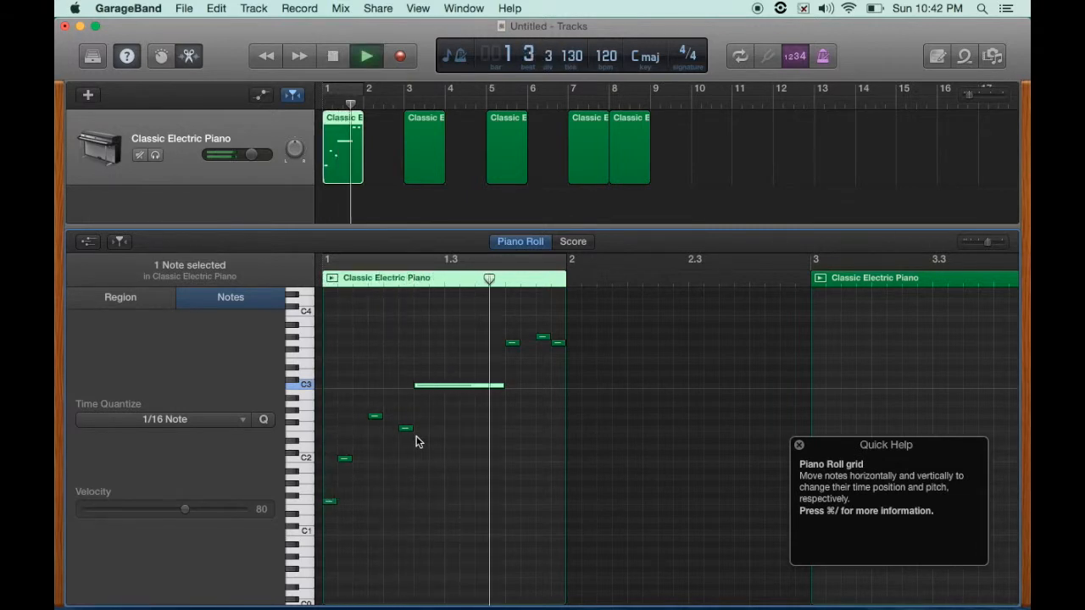
click(331, 282)
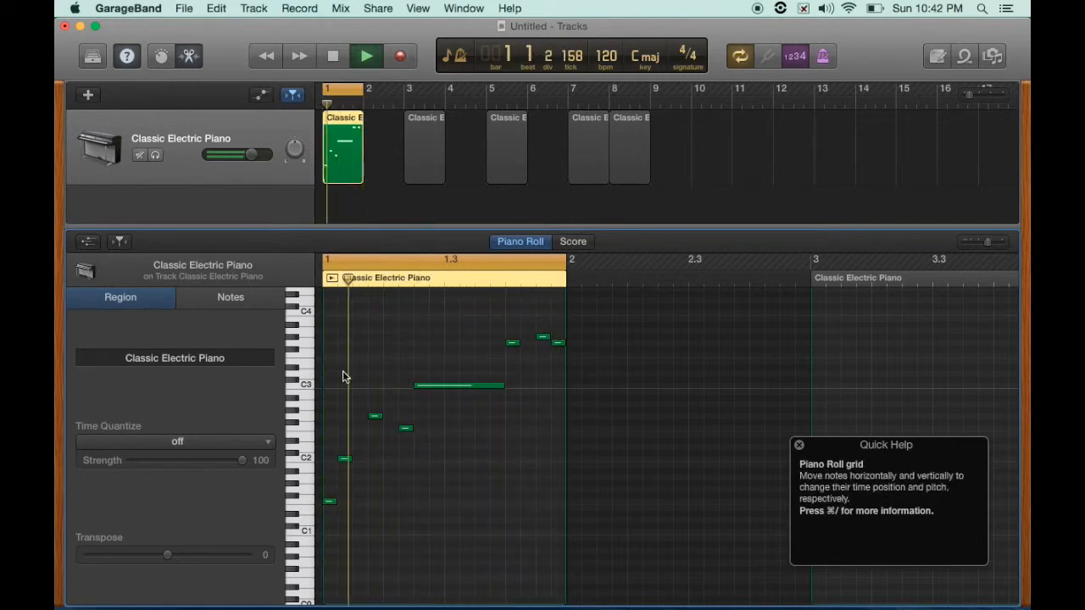
drag(349, 459, 362, 461)
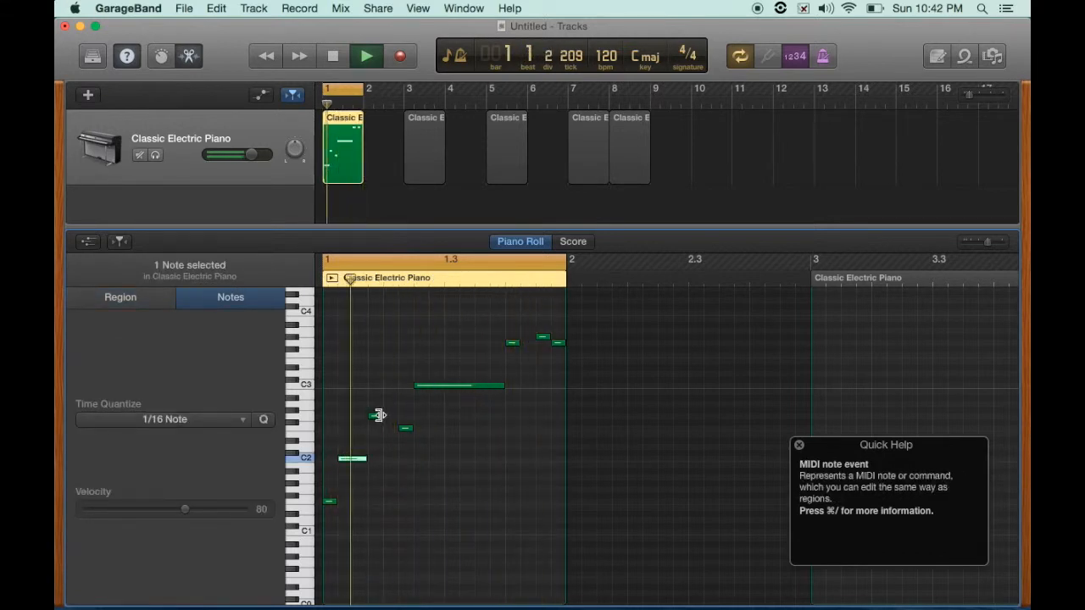
drag(517, 342, 531, 343)
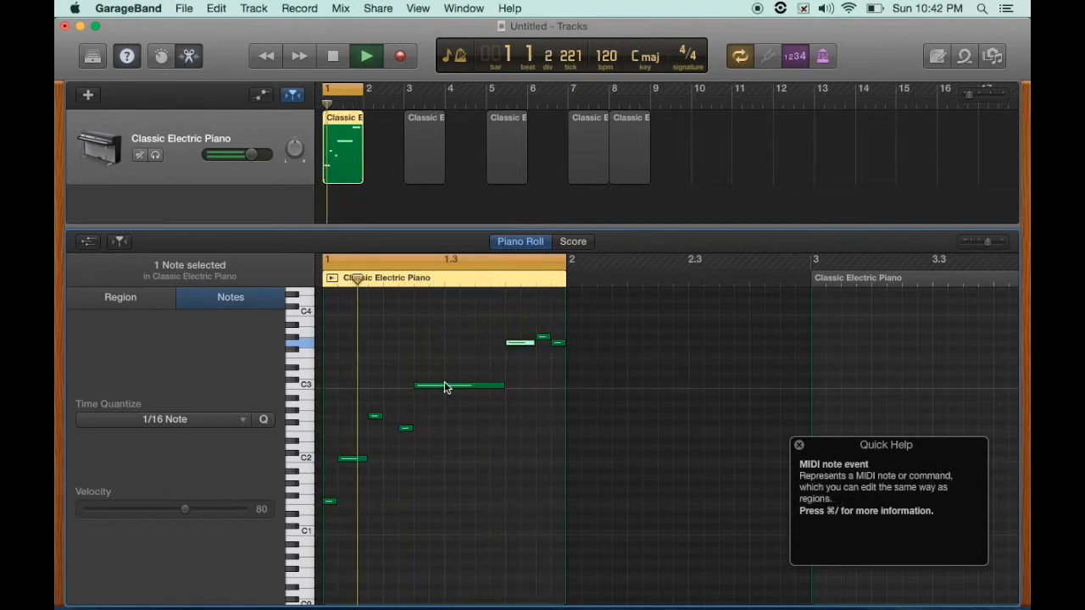
mouse_move(444, 382)
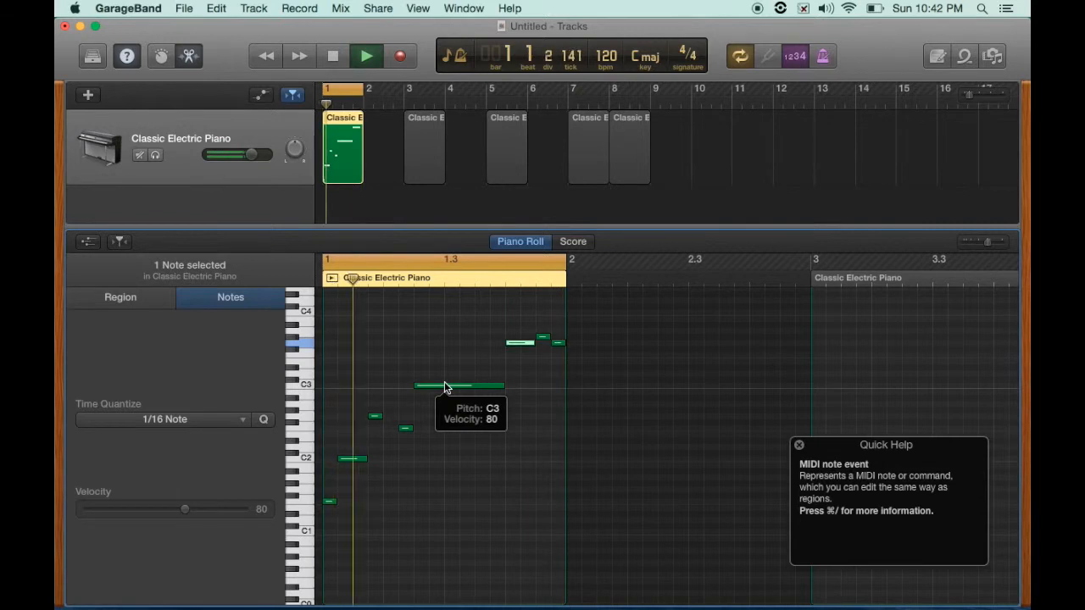
key(c)
key(space)
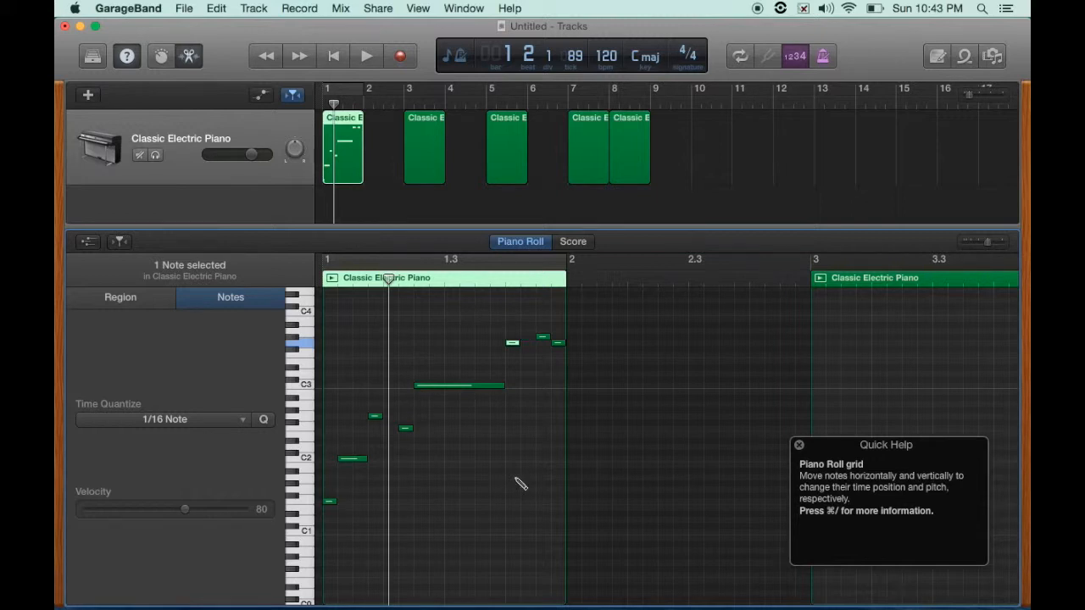
- Undo the last two note edits
key(super+z)
key(super+z)
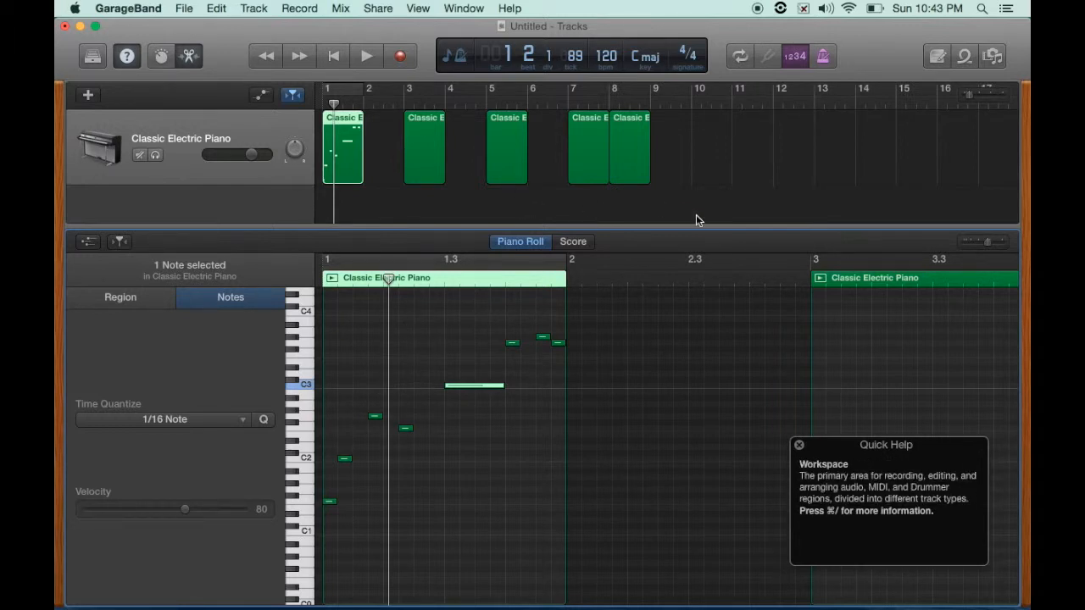
- Open the Apple Loops browser and preview 70s Ballad drum and piano loops from the list
click(963, 57)
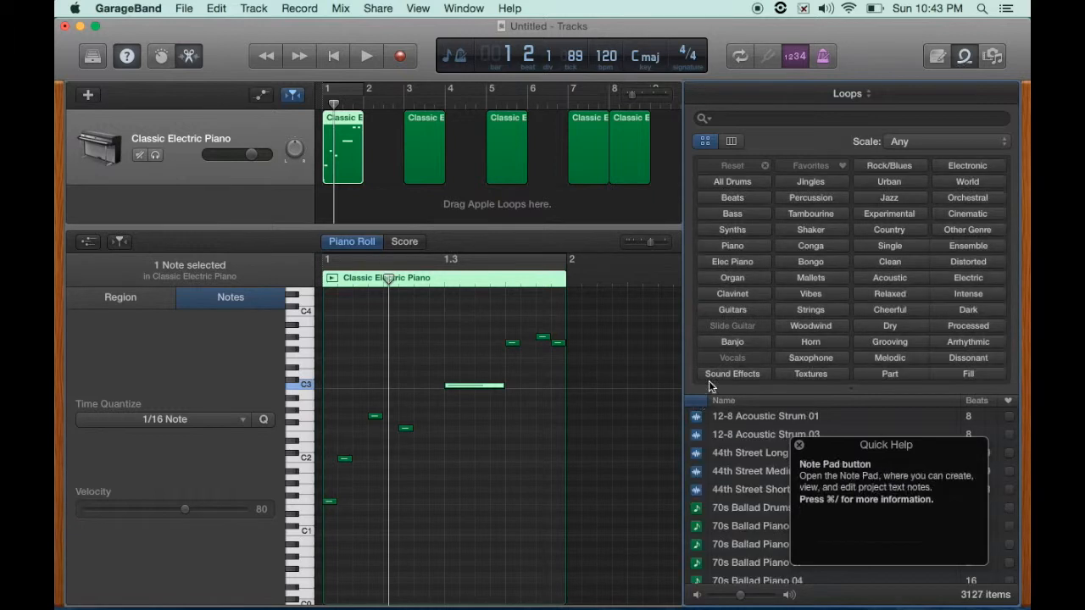
drag(826, 446, 453, 390)
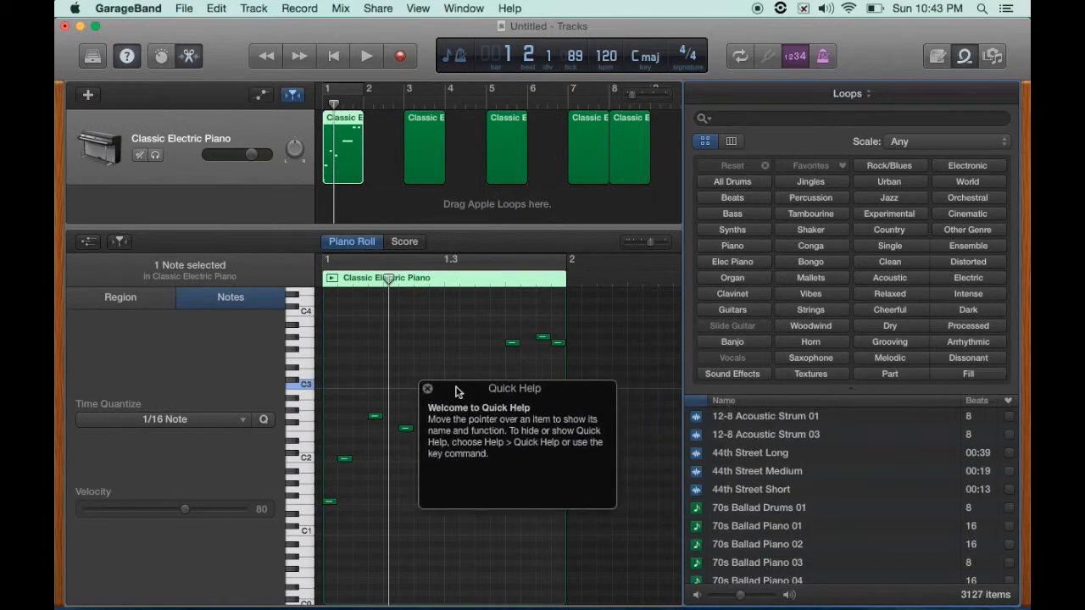
click(731, 508)
click(737, 547)
scroll(734, 546, down, 5)
click(743, 500)
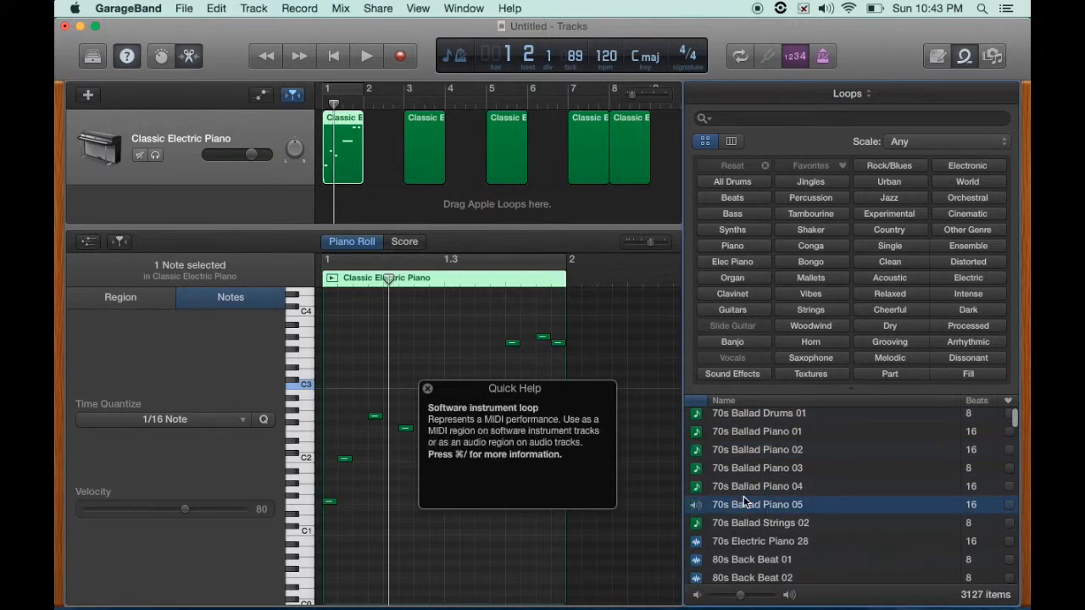
scroll(747, 475, down, 3)
scroll(747, 475, up, 4)
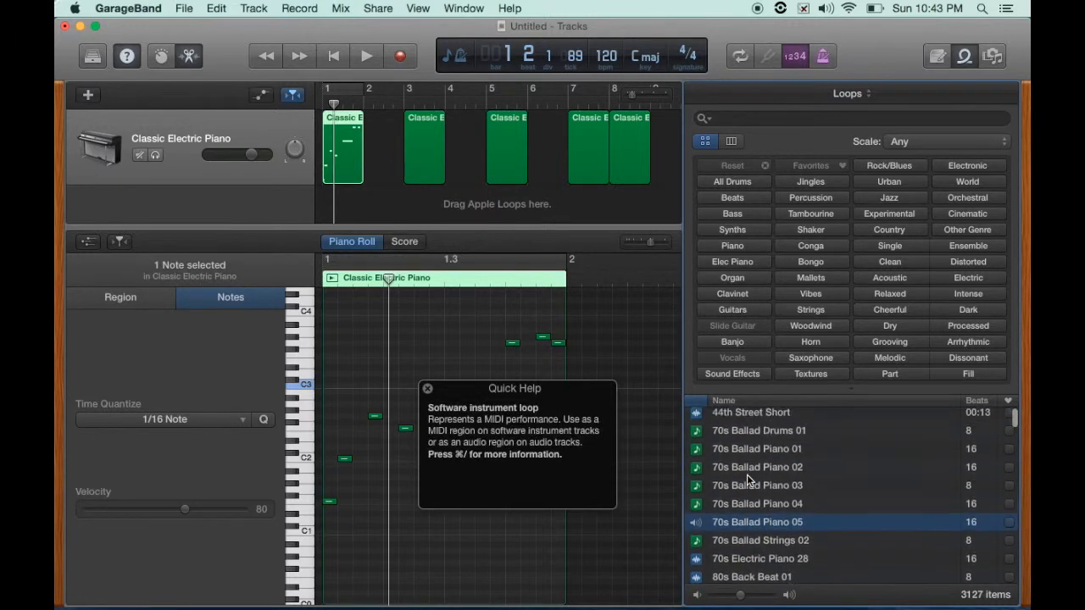
- Preview the 70s Ballad Drums 01, 70s Ballad Piano 01 and 70s Ballad Piano 02 loops in the list
scroll(747, 475, up, 1)
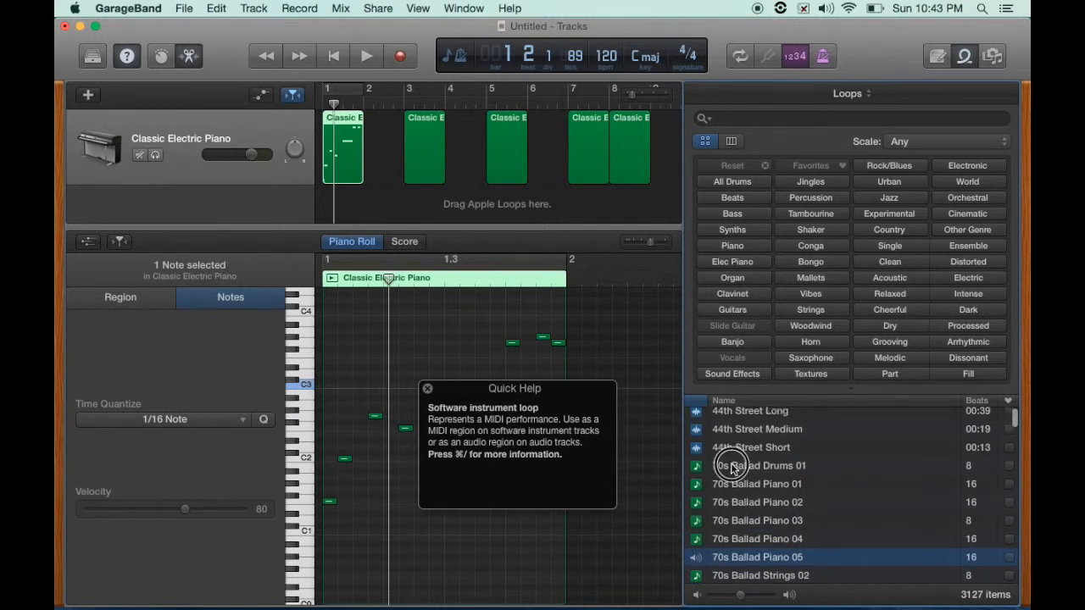
click(730, 466)
click(724, 484)
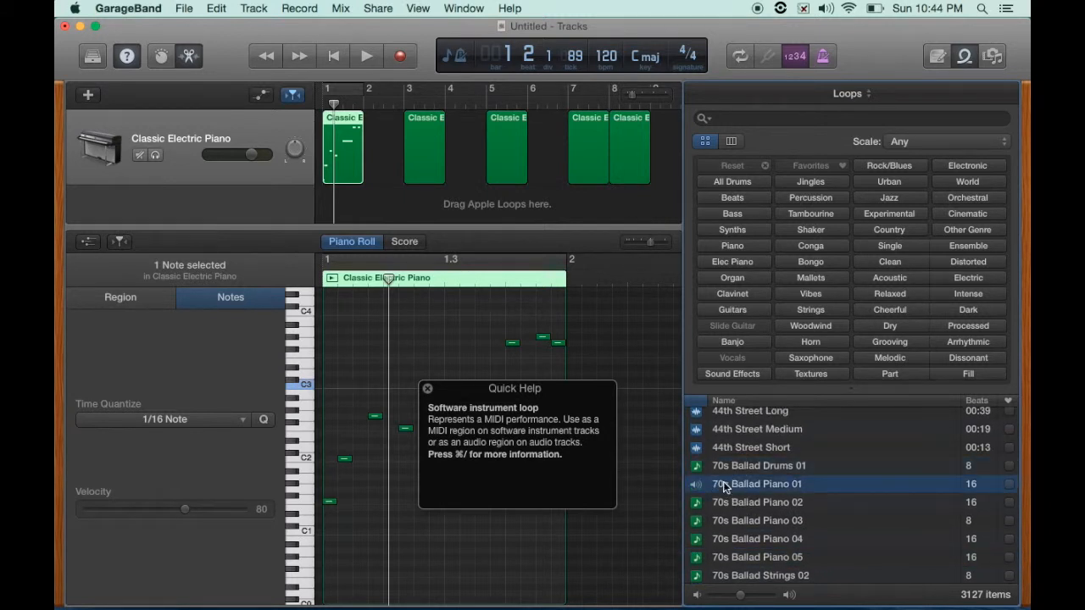
click(733, 502)
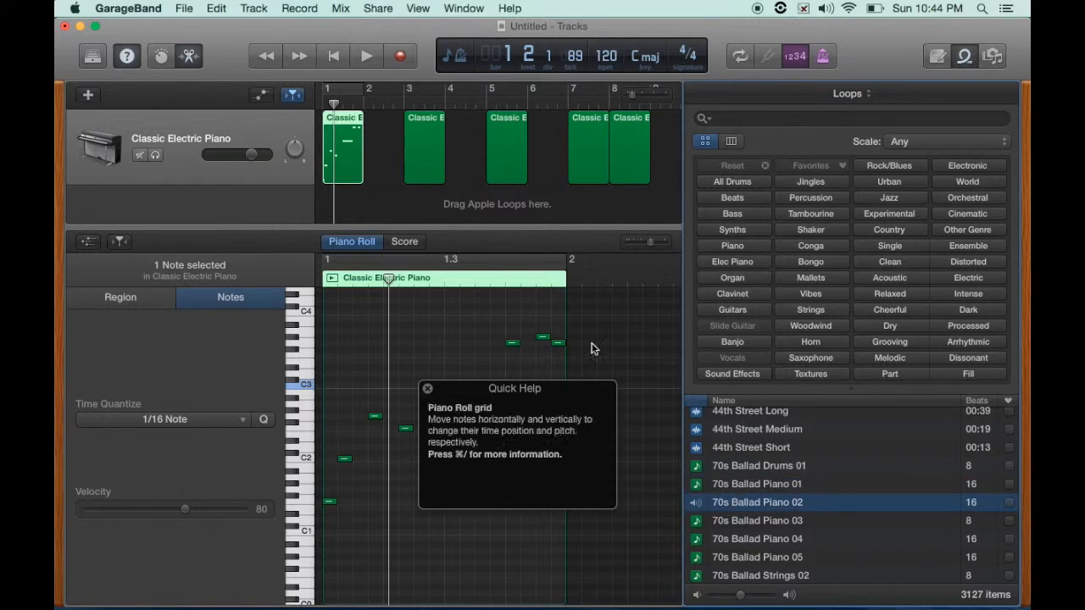
scroll(746, 526, down, 2)
scroll(746, 529, up, 4)
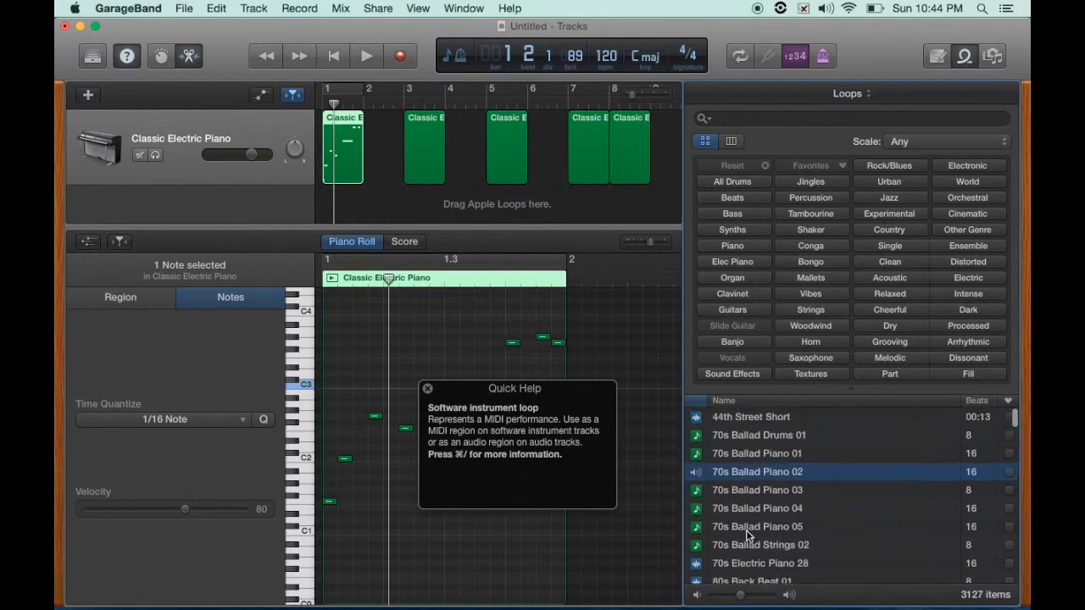
click(746, 501)
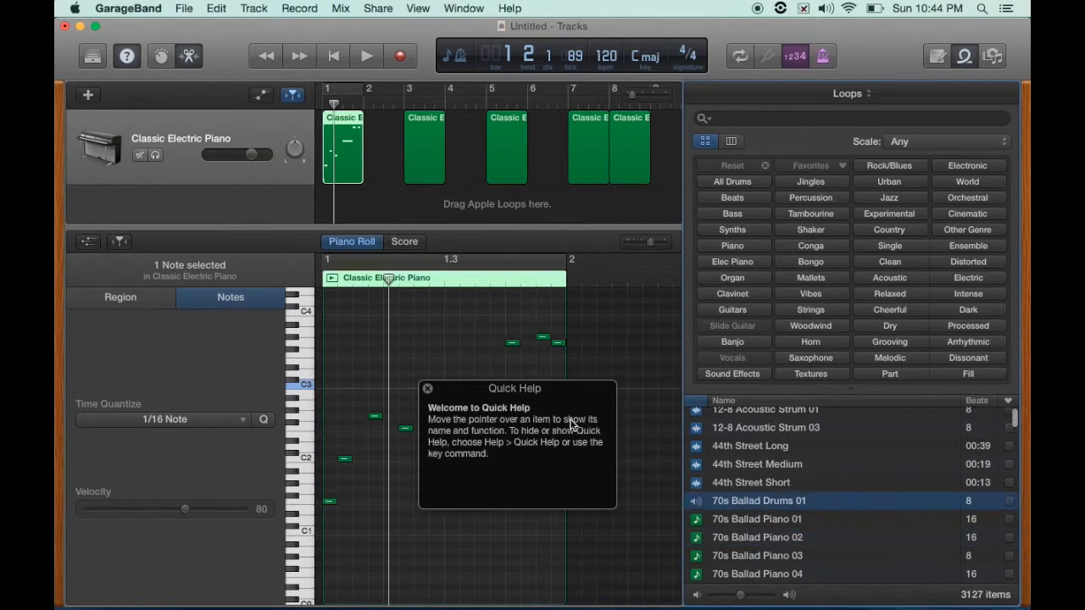
- Add the 70s Ballad Drums 01 loop as a new track at bar 3 and open its region in the Piano Roll
drag(562, 391, 510, 434)
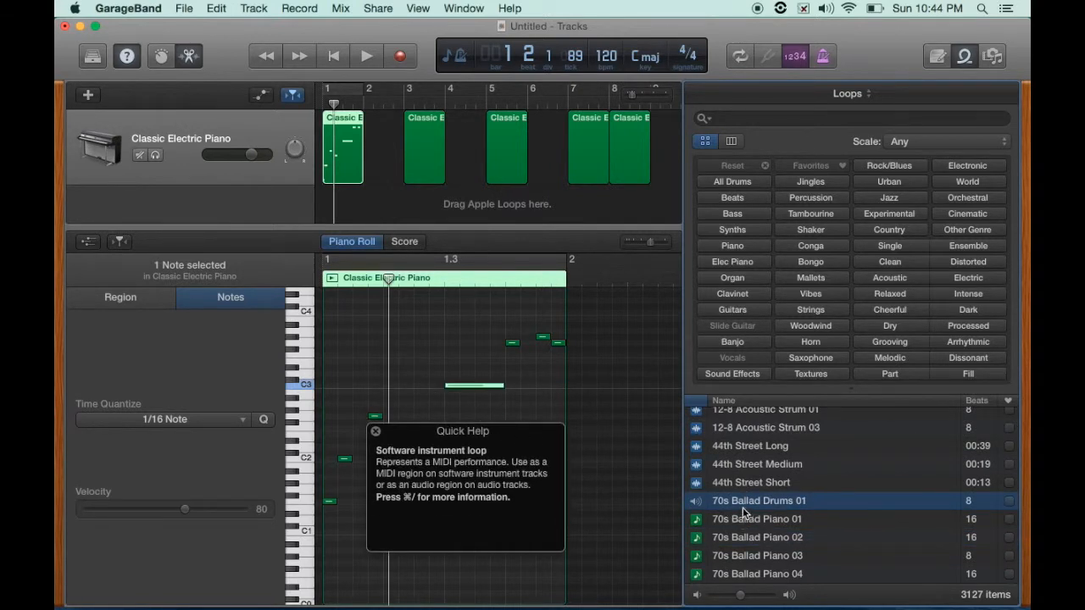
drag(737, 505, 411, 206)
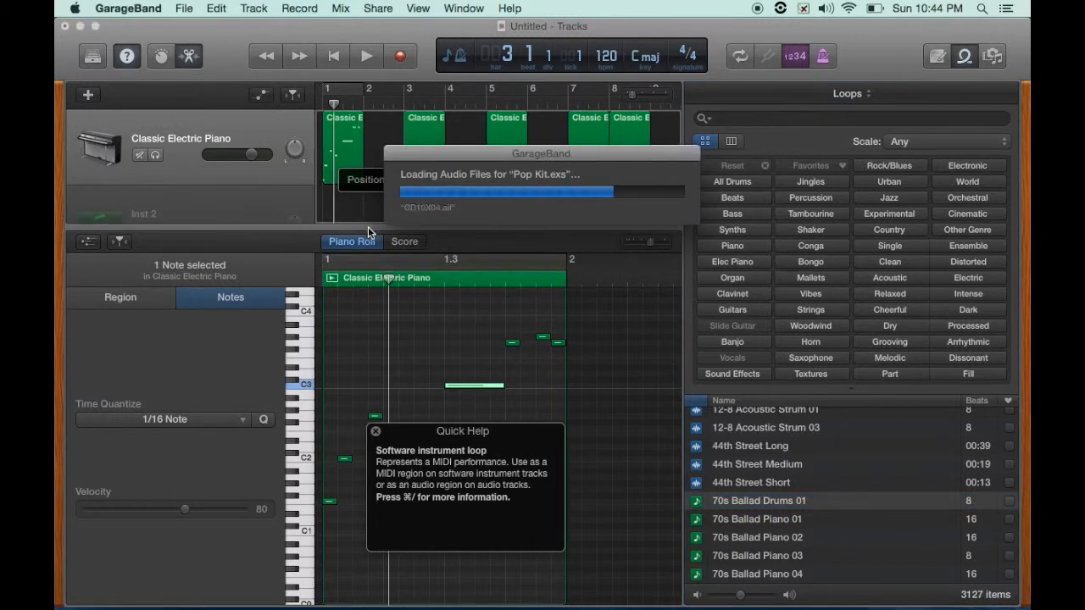
drag(368, 227, 364, 320)
click(430, 203)
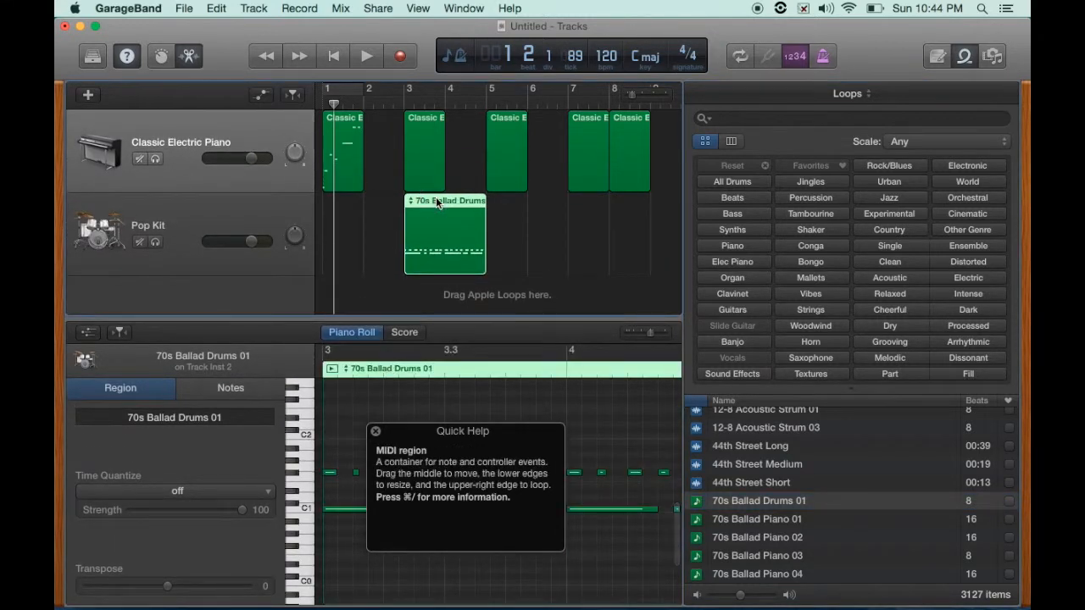
drag(435, 319, 436, 302)
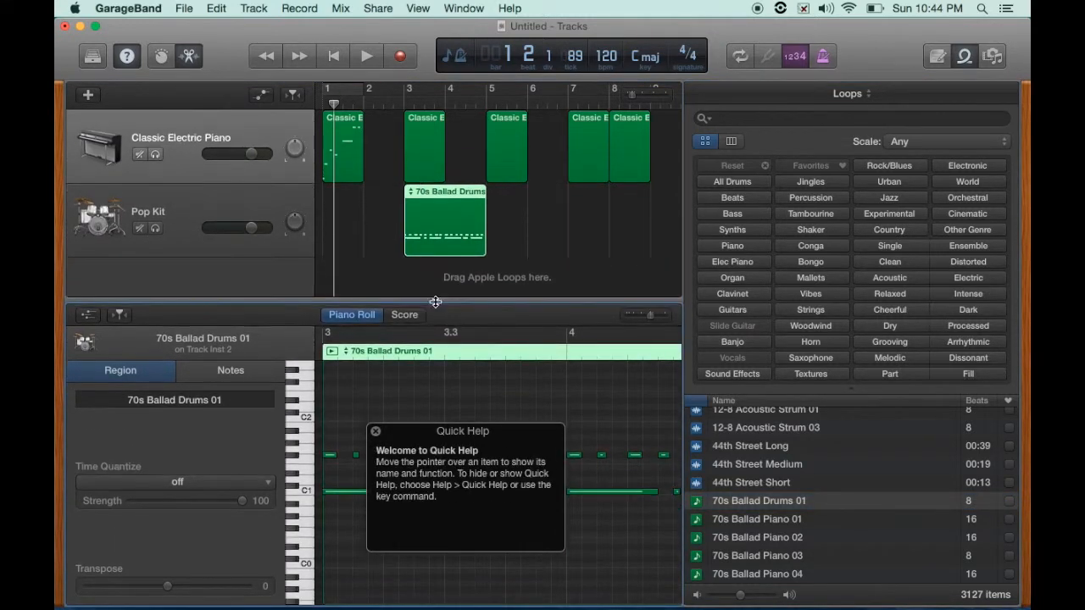
- Close the Loops browser and play the drum region in a cycle
key(o)
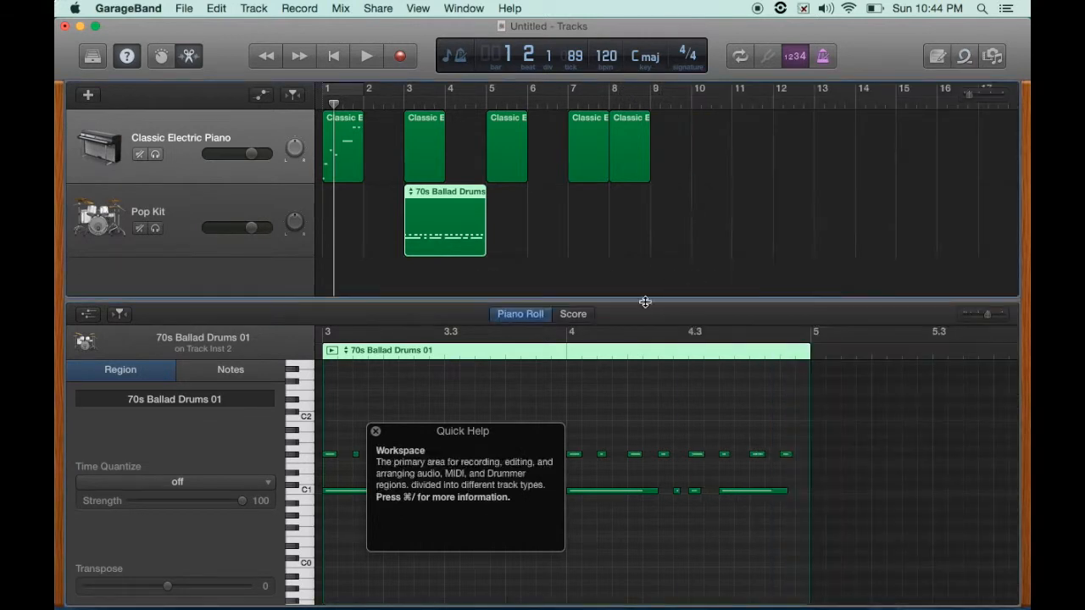
drag(420, 440, 805, 186)
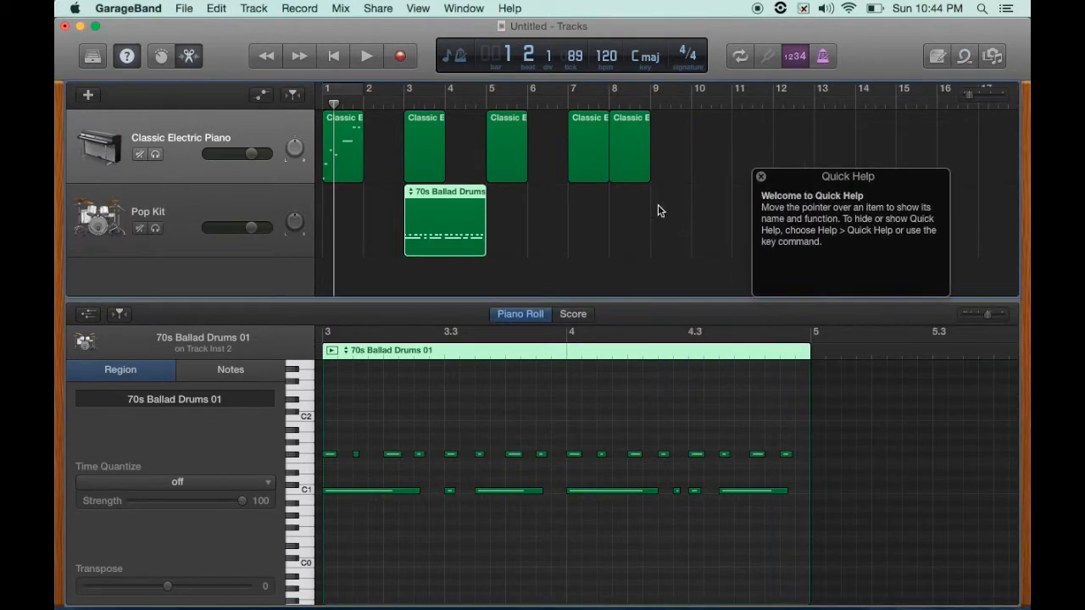
click(331, 350)
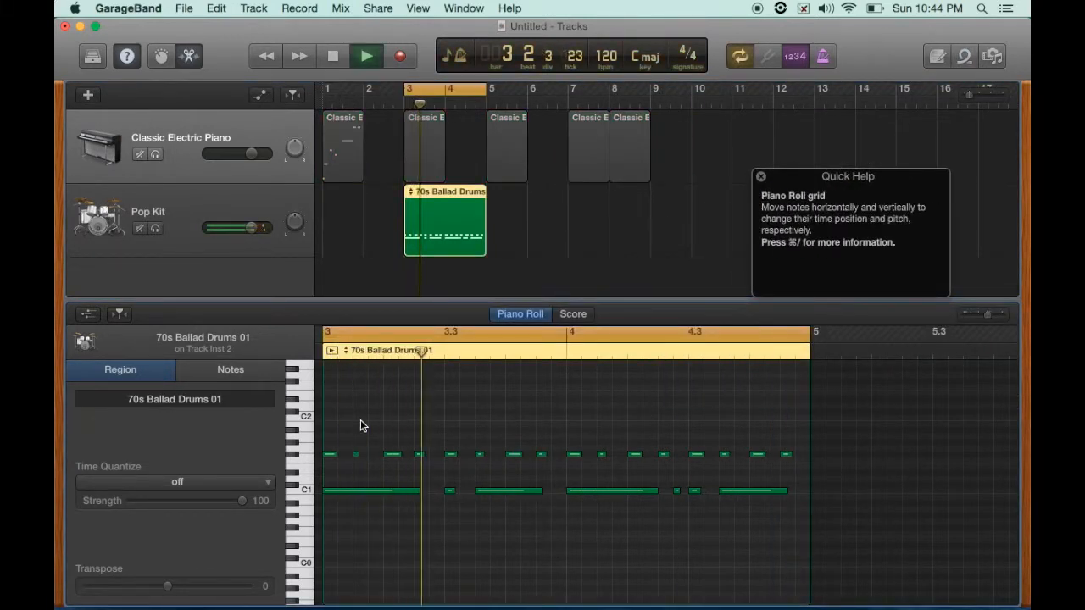
- Raise the pitch of four hi-hat notes in the drum region by dragging them up
click(391, 455)
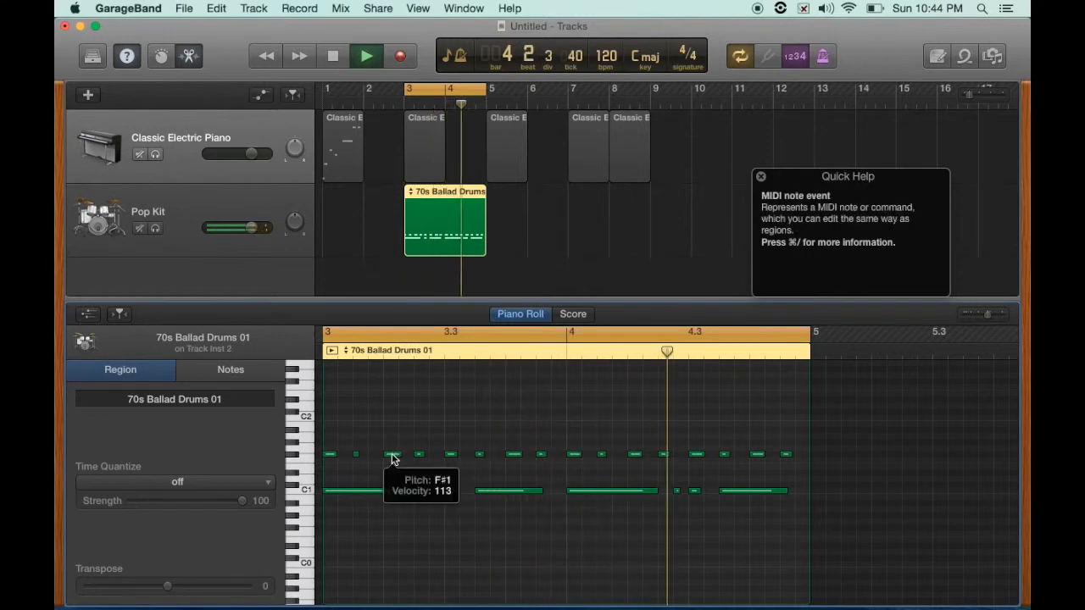
drag(392, 455, 388, 443)
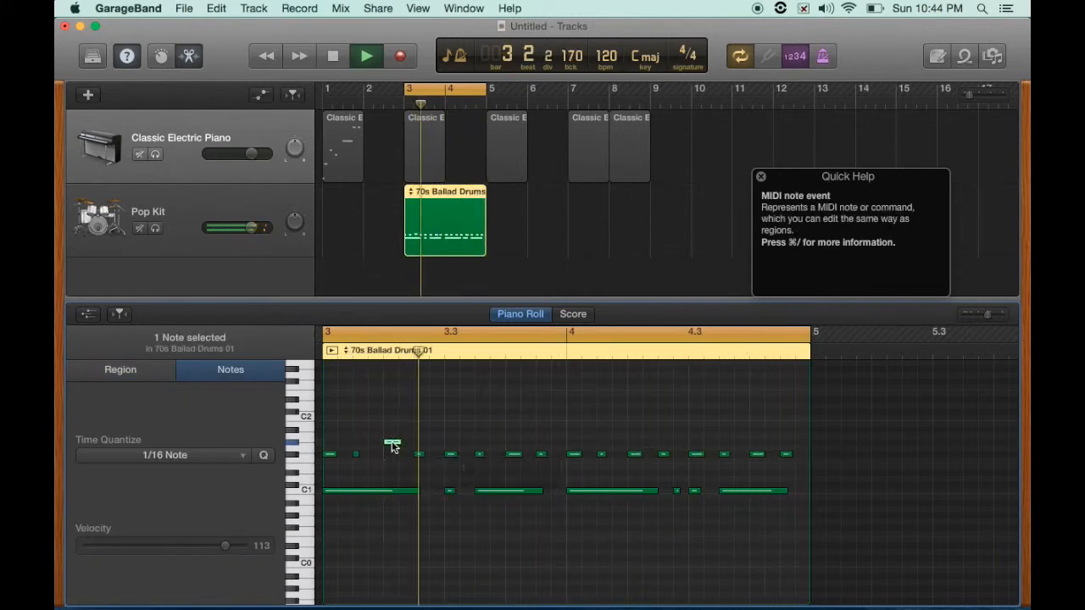
click(510, 454)
shift+click(572, 454)
shift+click(632, 455)
drag(633, 455, 634, 436)
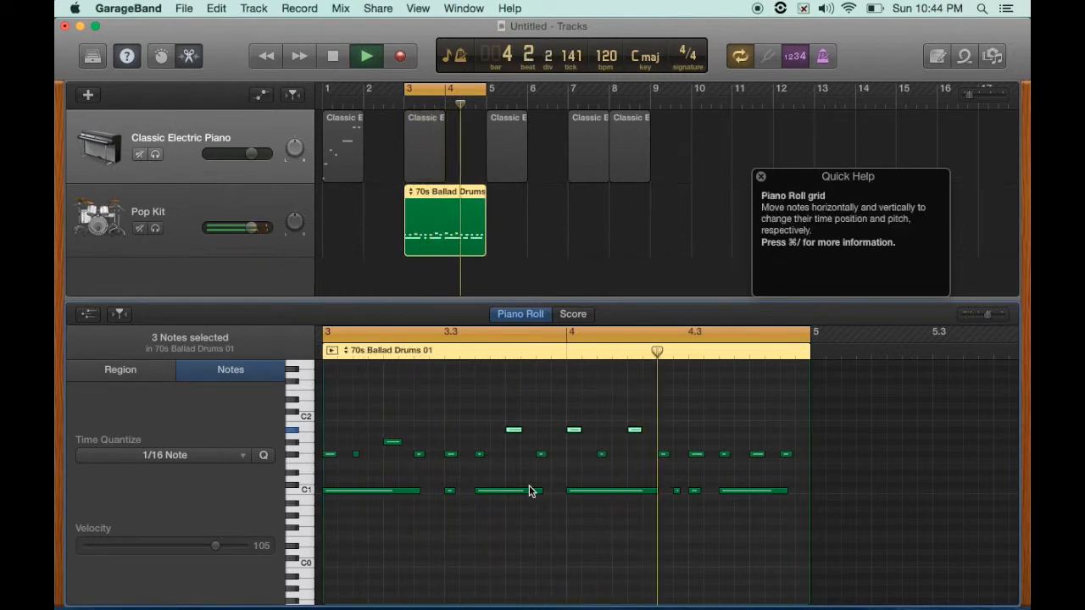
- Add several new drum notes on the row below the hi-hats, shift the last one later, then stop cycled playback
super+click(389, 468)
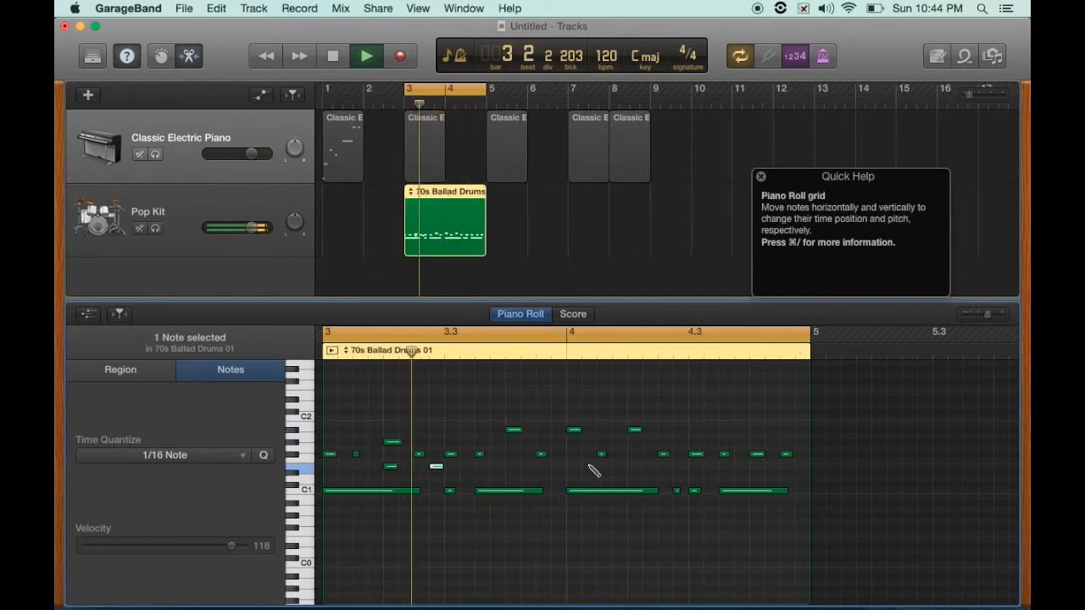
super+click(634, 467)
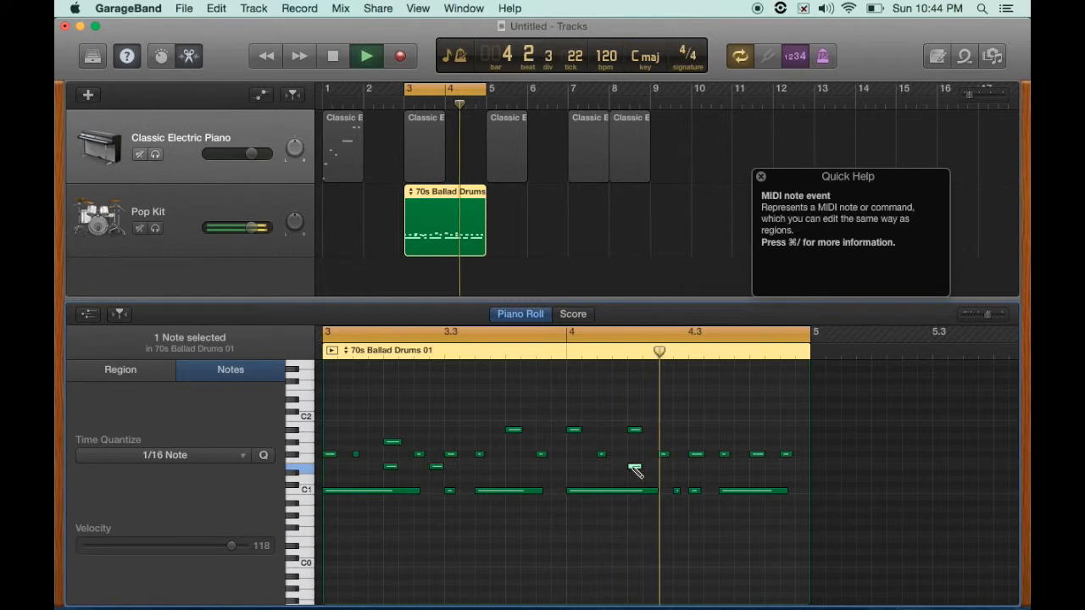
super+click(666, 467)
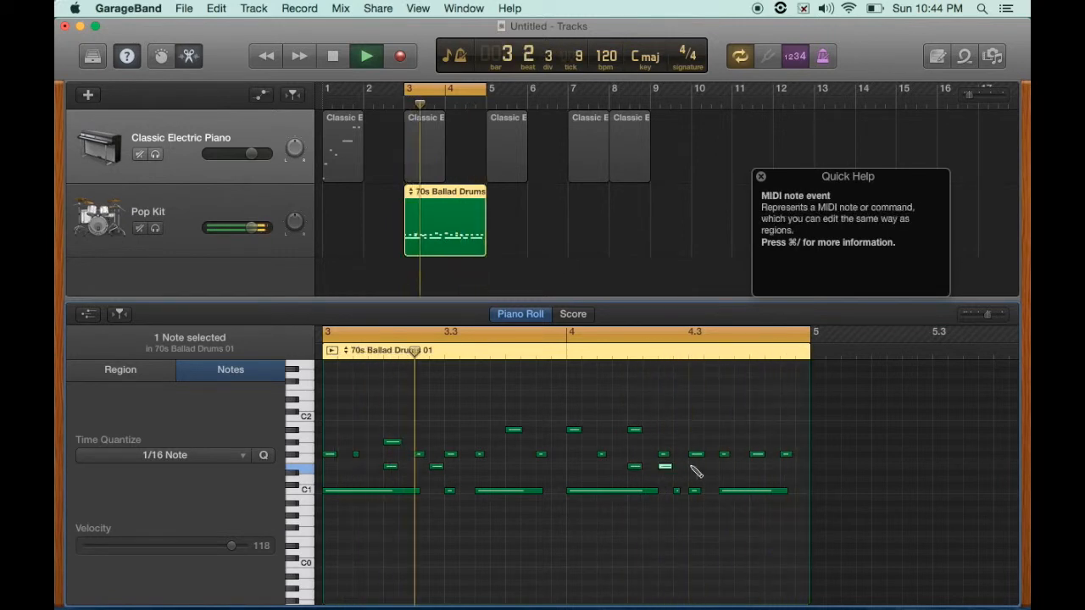
super+click(725, 466)
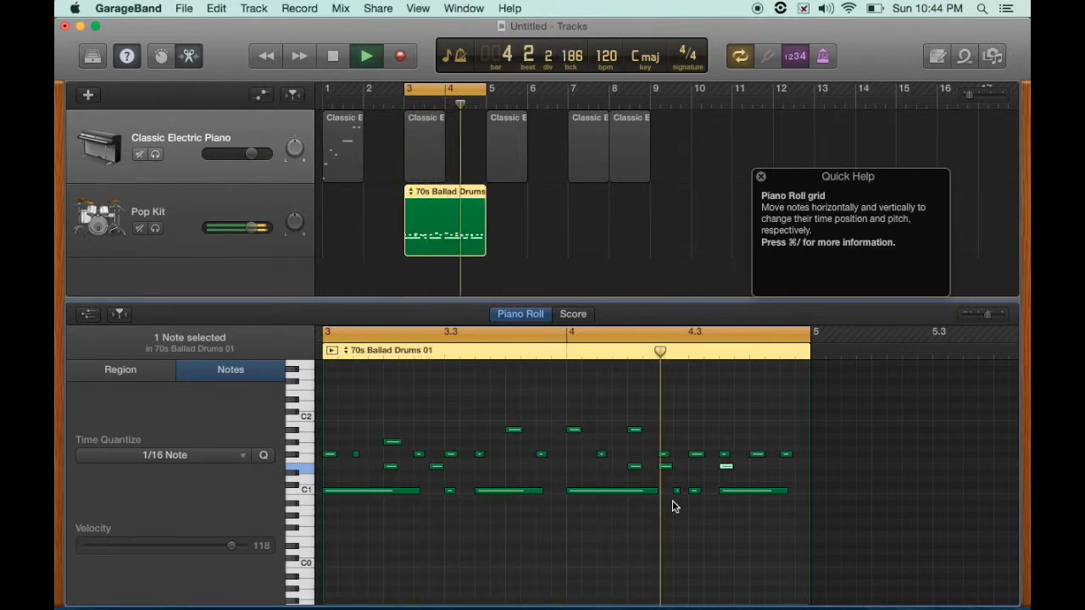
drag(725, 466, 769, 466)
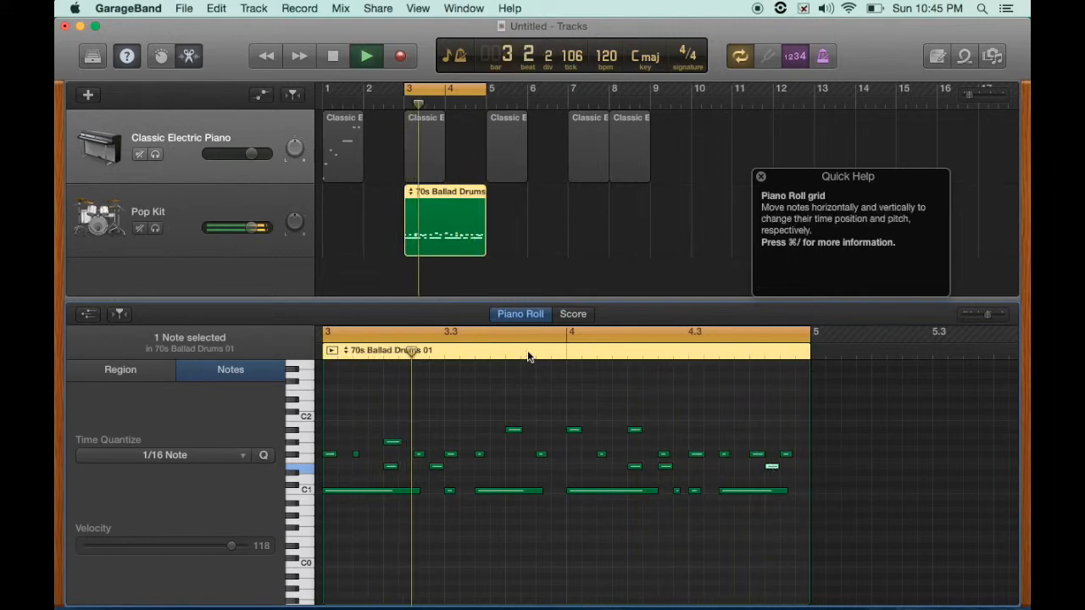
key(c)
key(space)
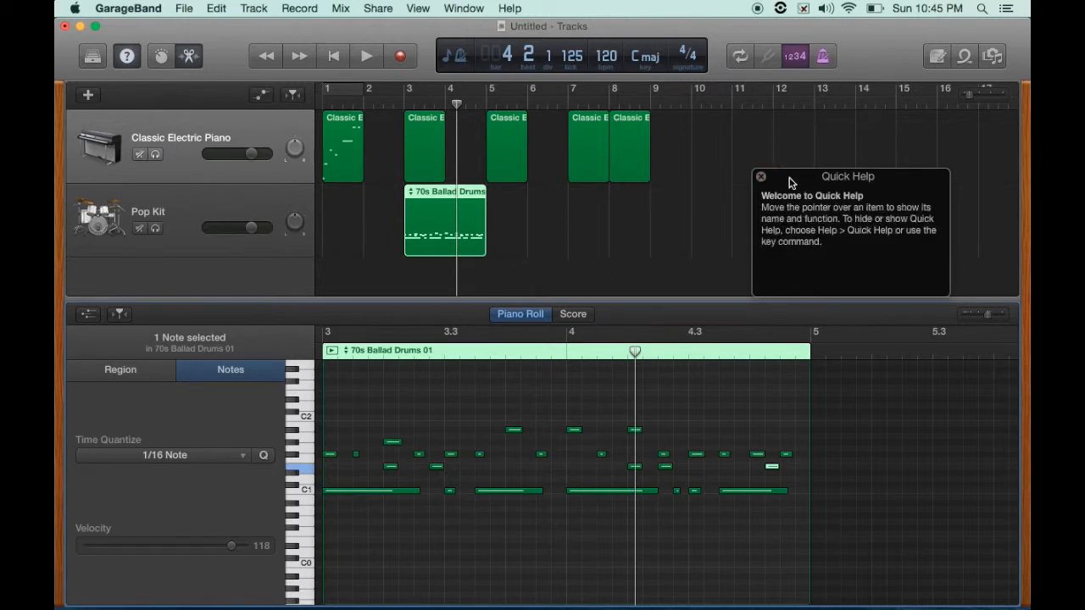
- Reopen the Apple Loops browser and delete the 70s Ballad Drums 01 region
drag(788, 176, 858, 405)
click(966, 56)
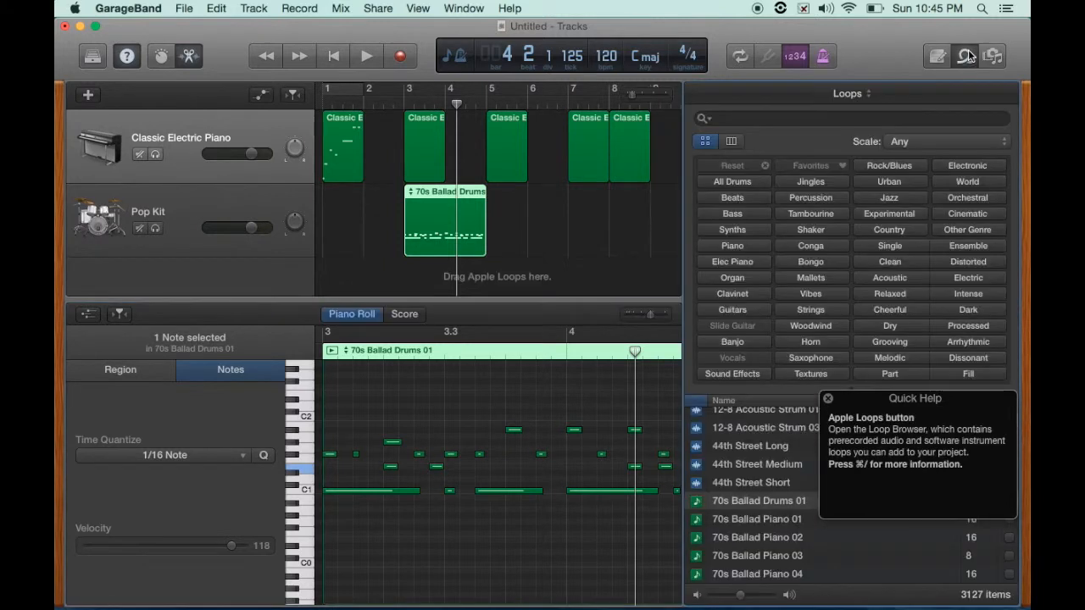
drag(867, 405, 459, 408)
scroll(740, 433, up, 1)
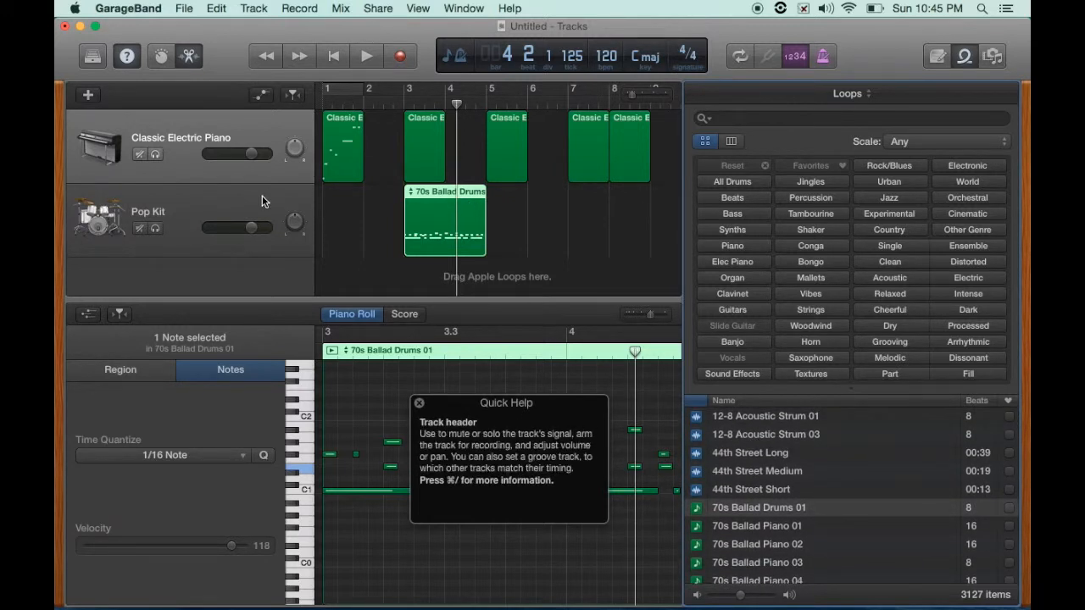
key(Delete)
key(Delete)
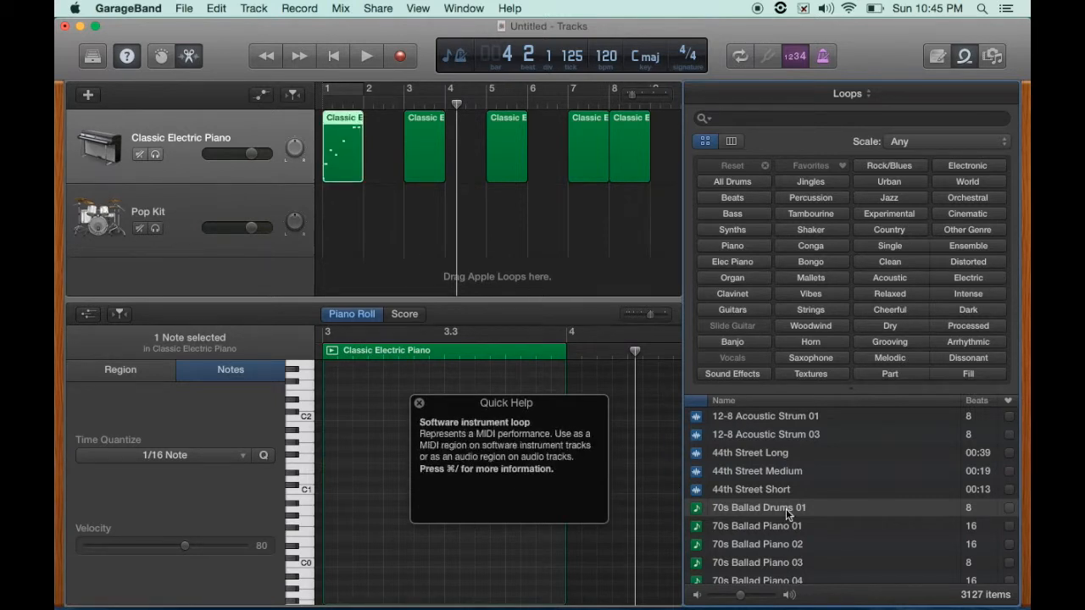
- Preview the 44th Street Long audio loop and add it as a new track starting at bar 6
scroll(761, 531, down, 3)
scroll(738, 483, up, 3)
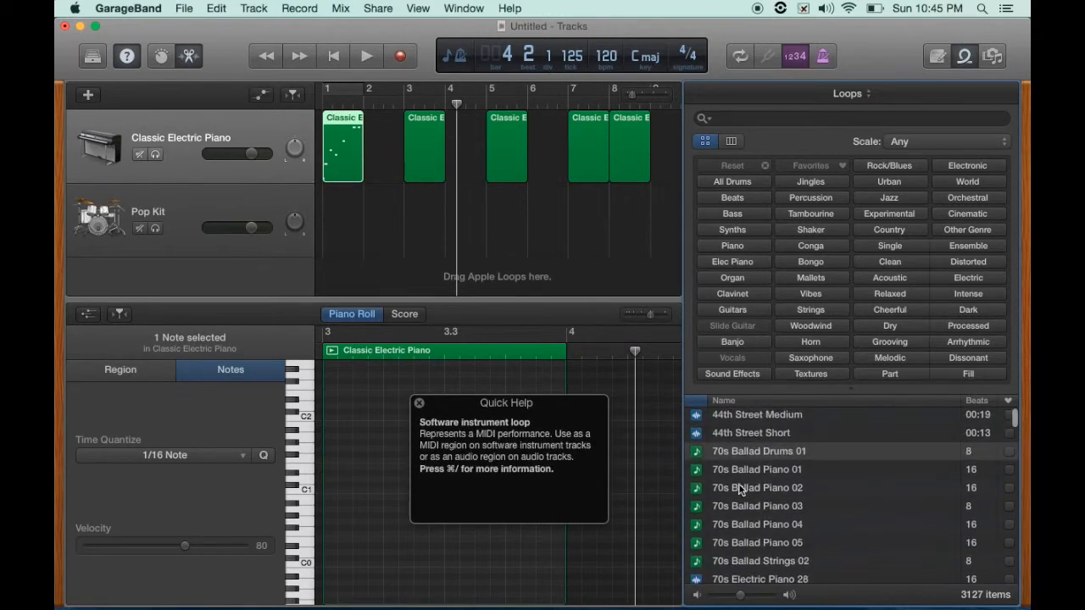
scroll(734, 476, up, 1)
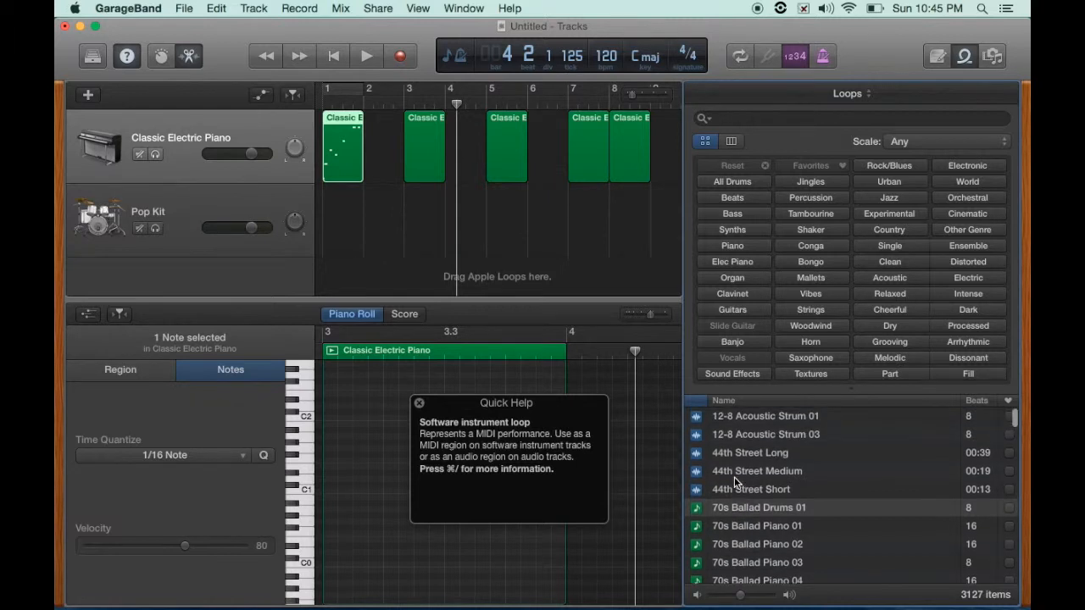
click(704, 458)
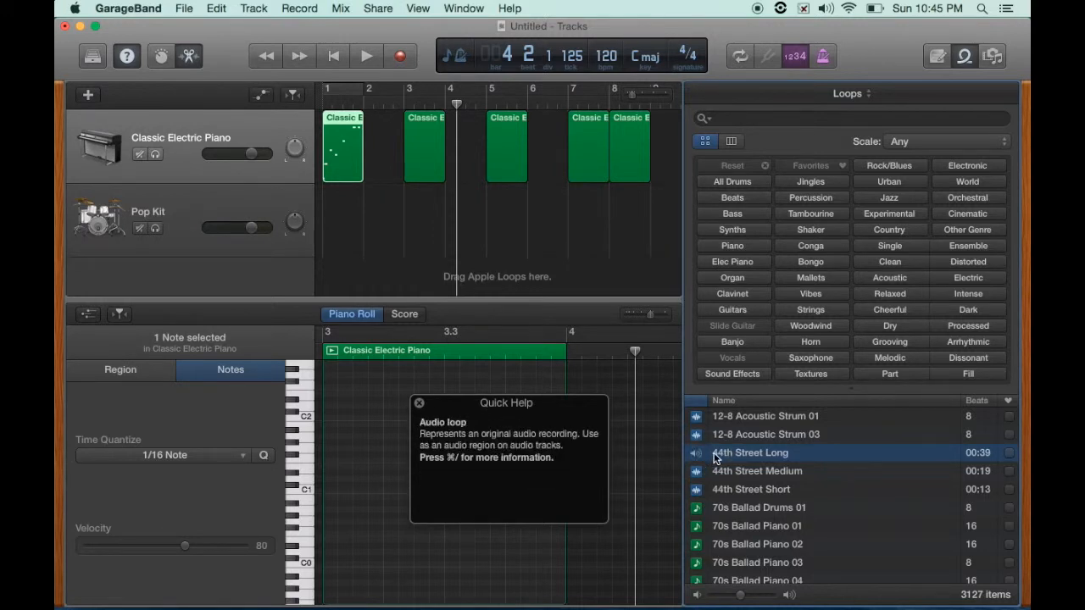
drag(733, 453, 547, 277)
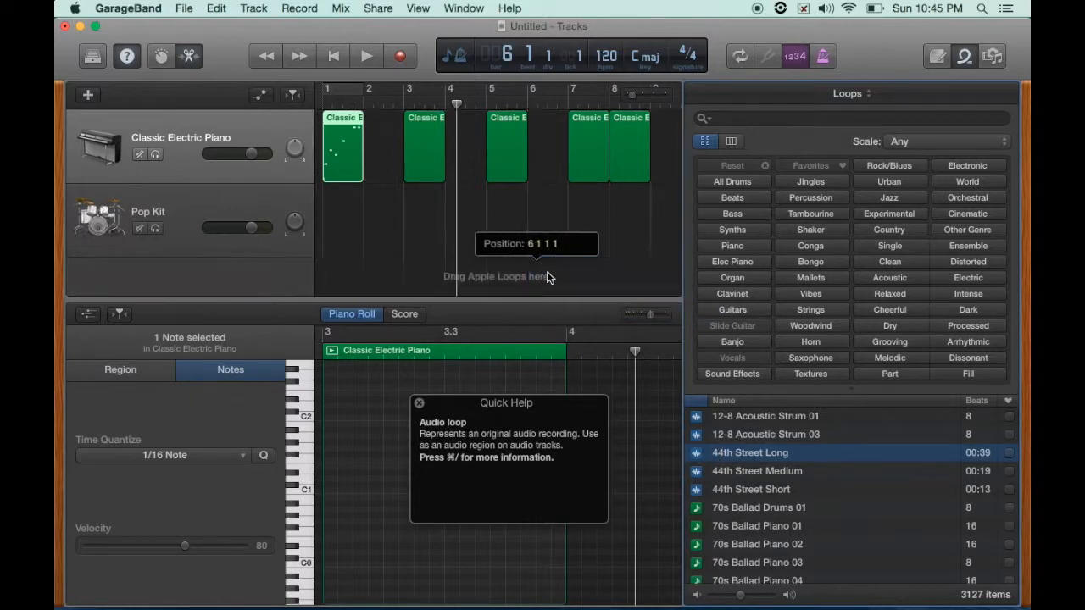
- Play the arrangement while viewing the 44th Street Long region in the audio editor, then stop
key(e)
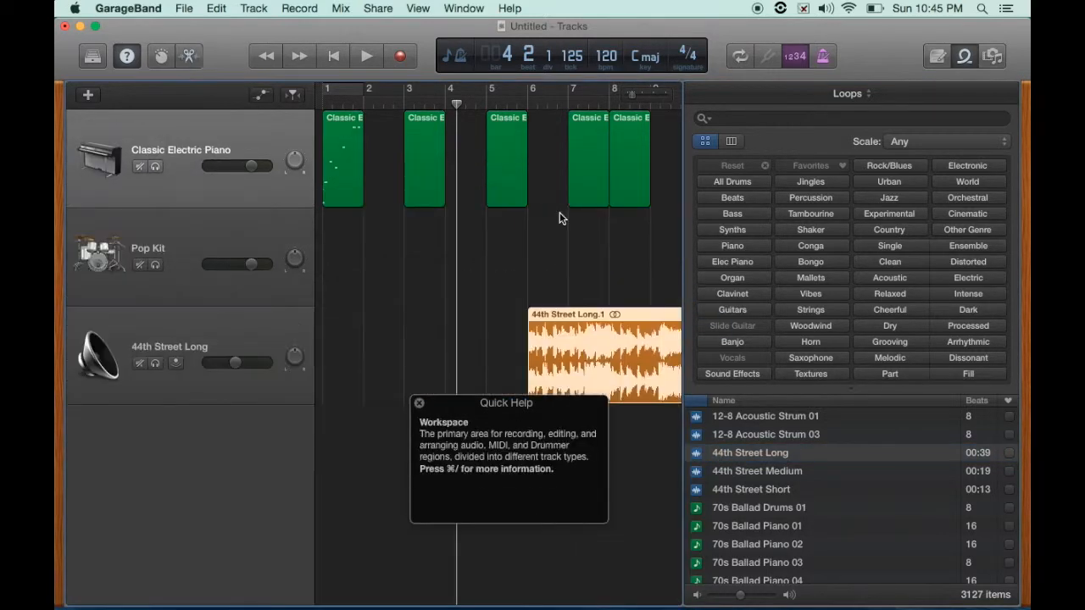
drag(475, 400, 830, 279)
key(space)
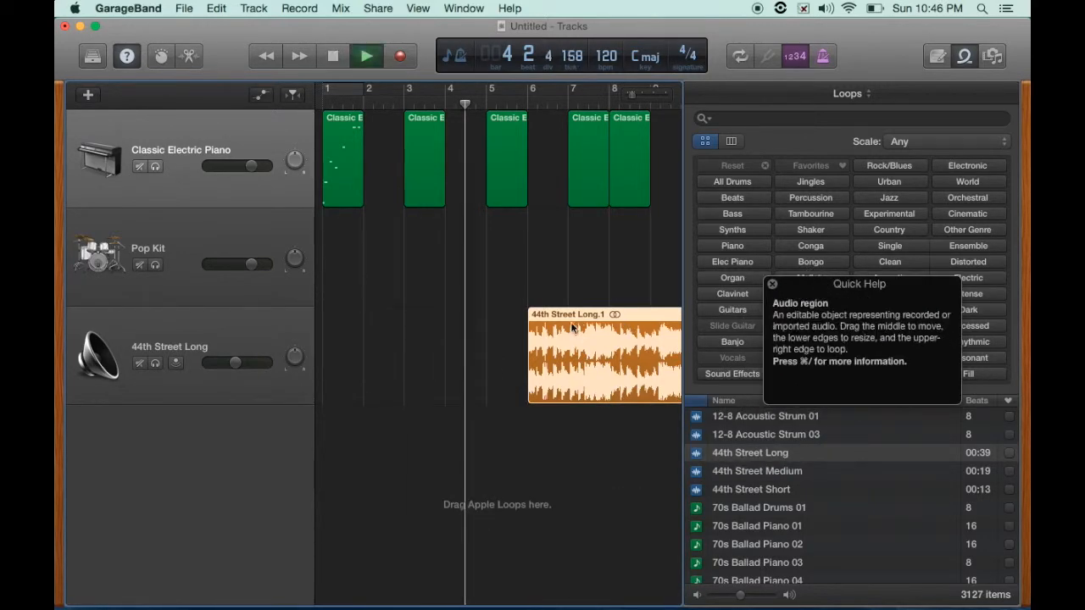
key(e)
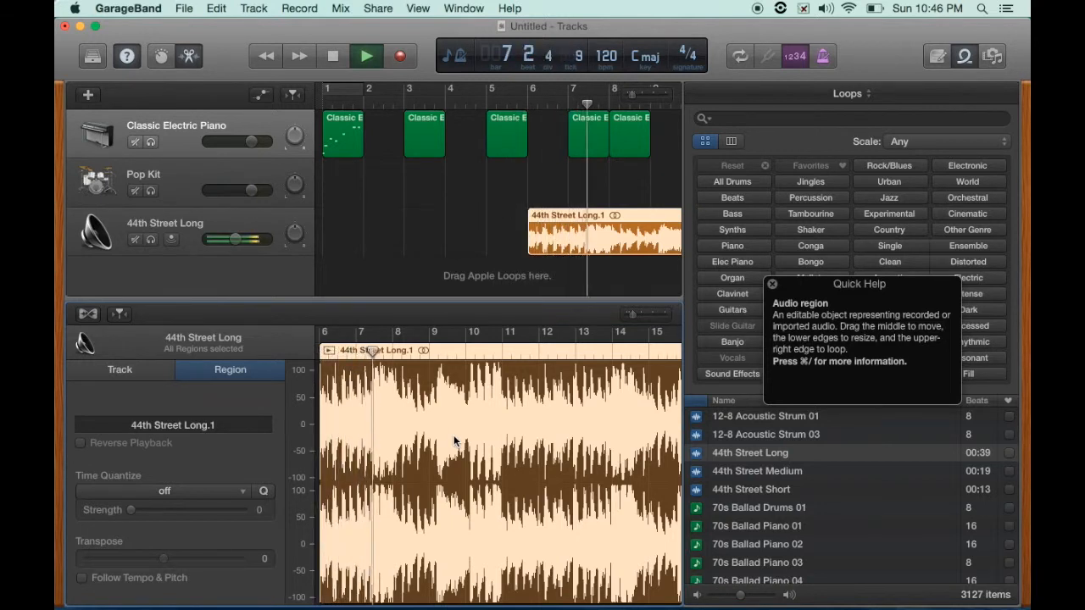
key(space)
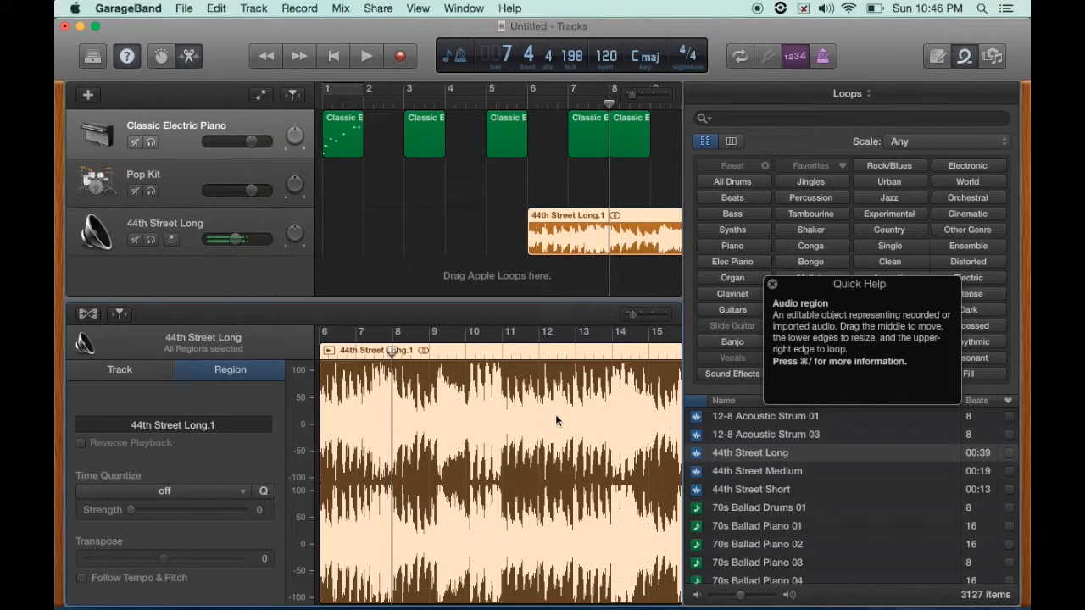
- Close all side panes so only the tracks area is shown
click(771, 284)
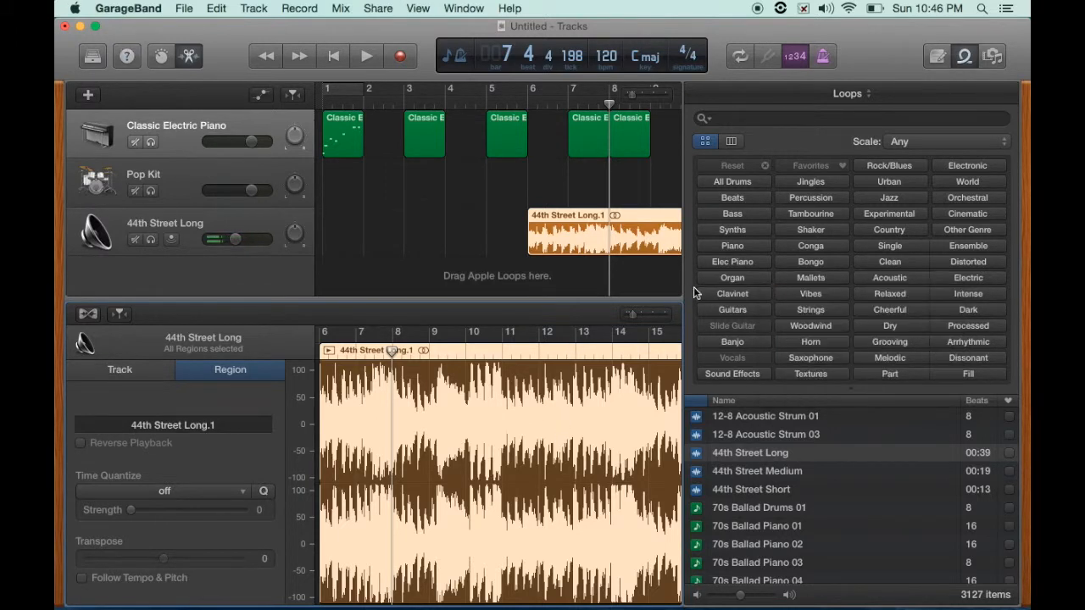
key(o)
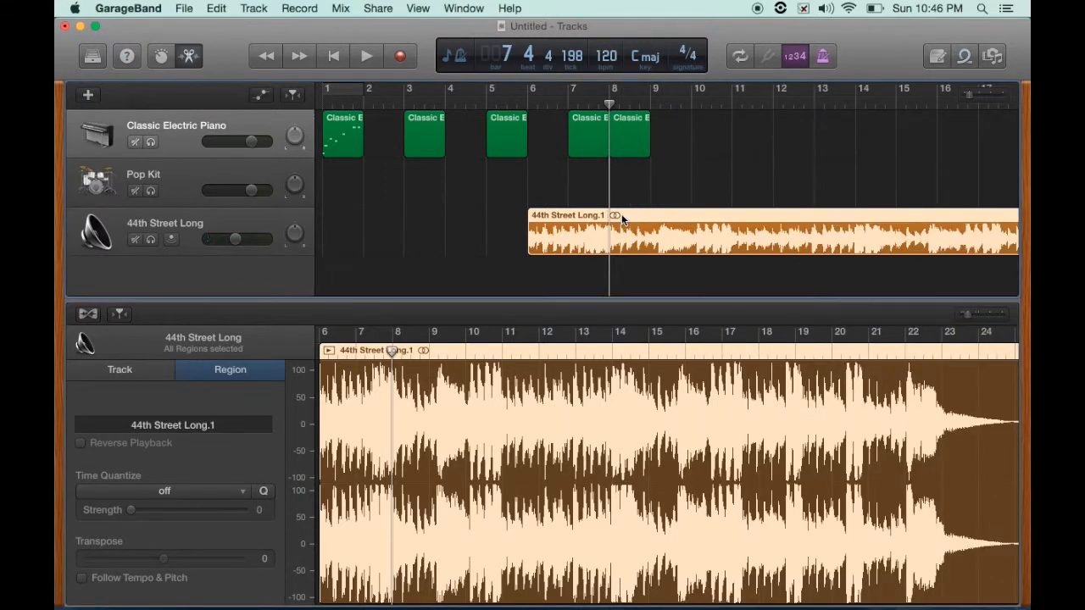
key(e)
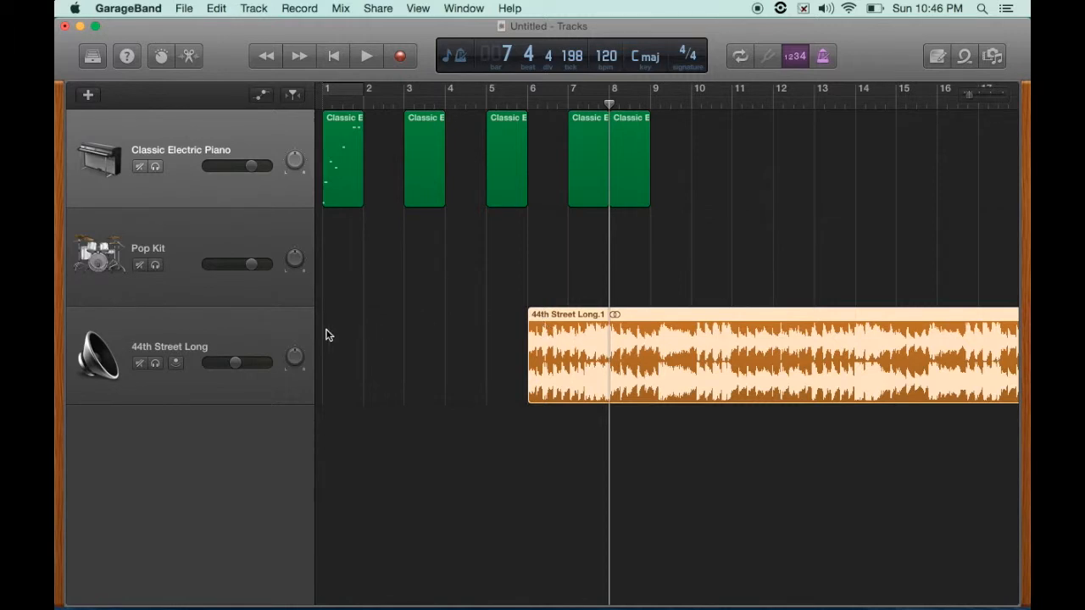
- Delete the 44th Street Long region from the arrangement
key(Delete)
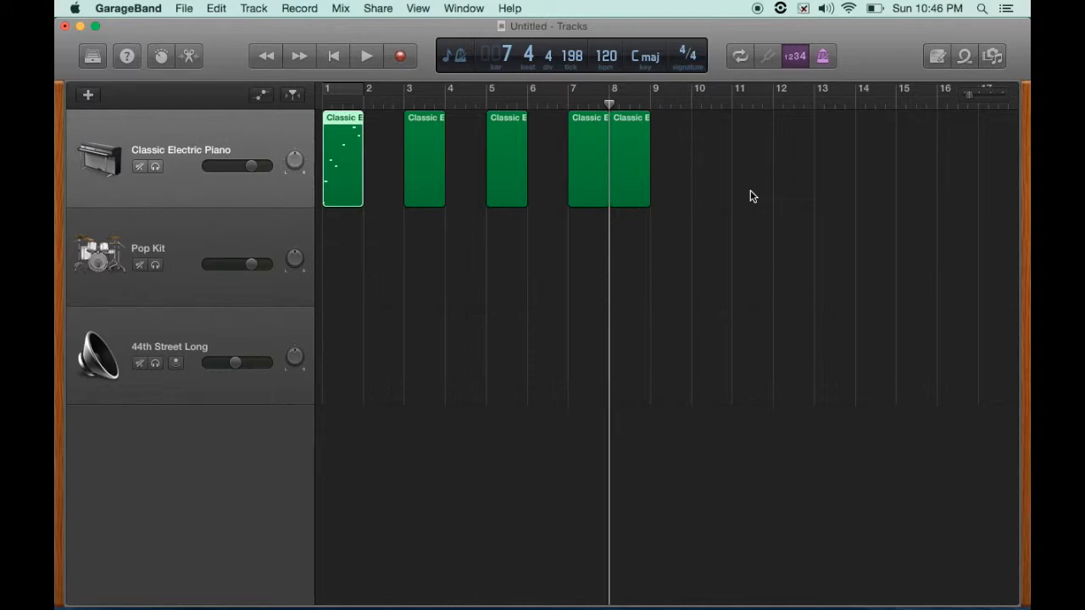
click(252, 10)
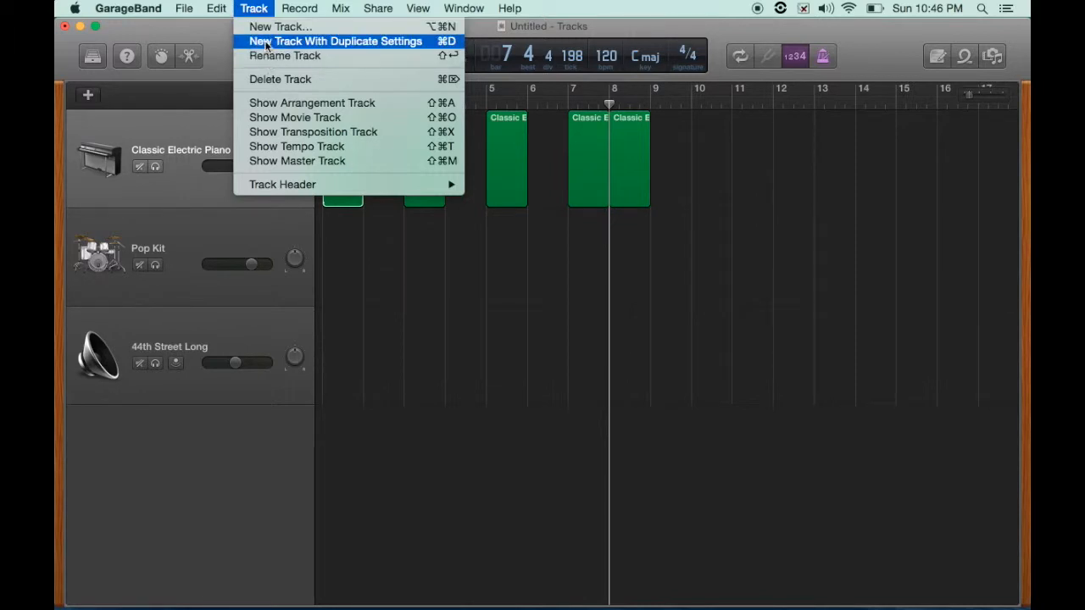
click(188, 532)
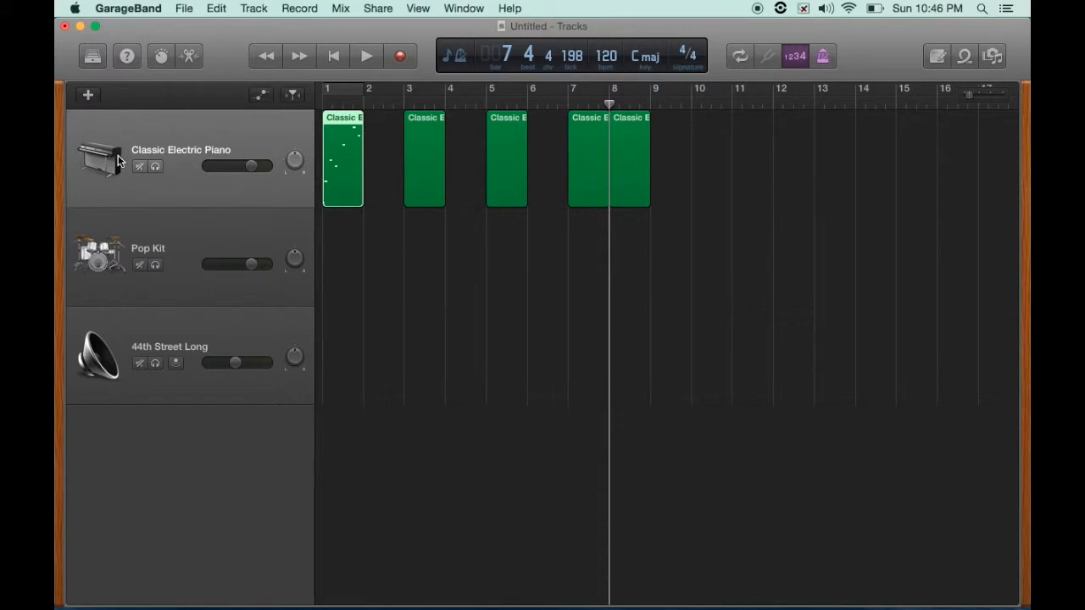
- Create a new Audio track that records from the microphone input
click(88, 97)
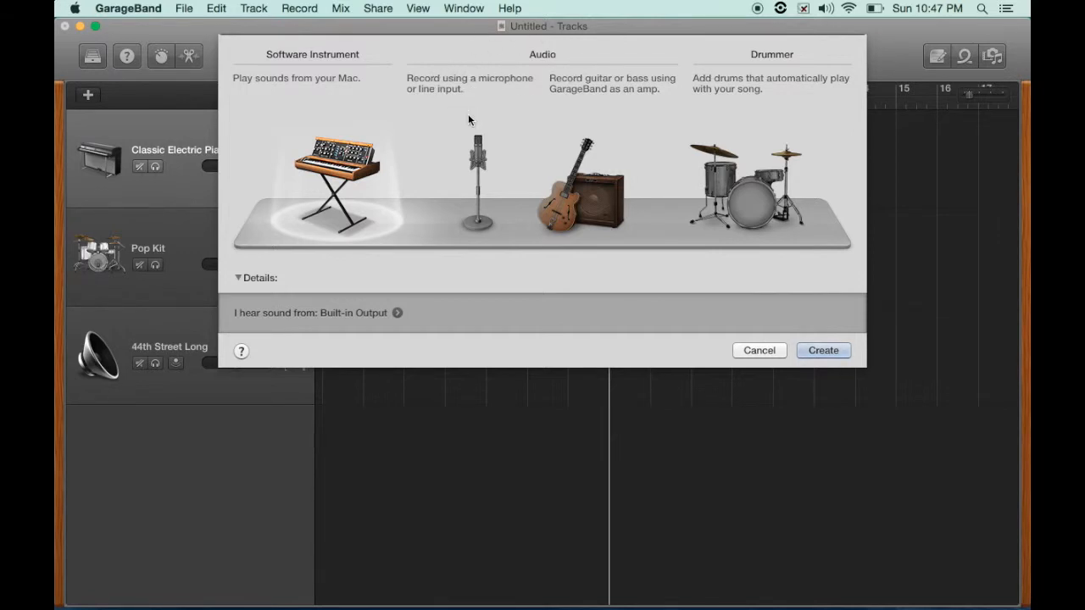
click(485, 183)
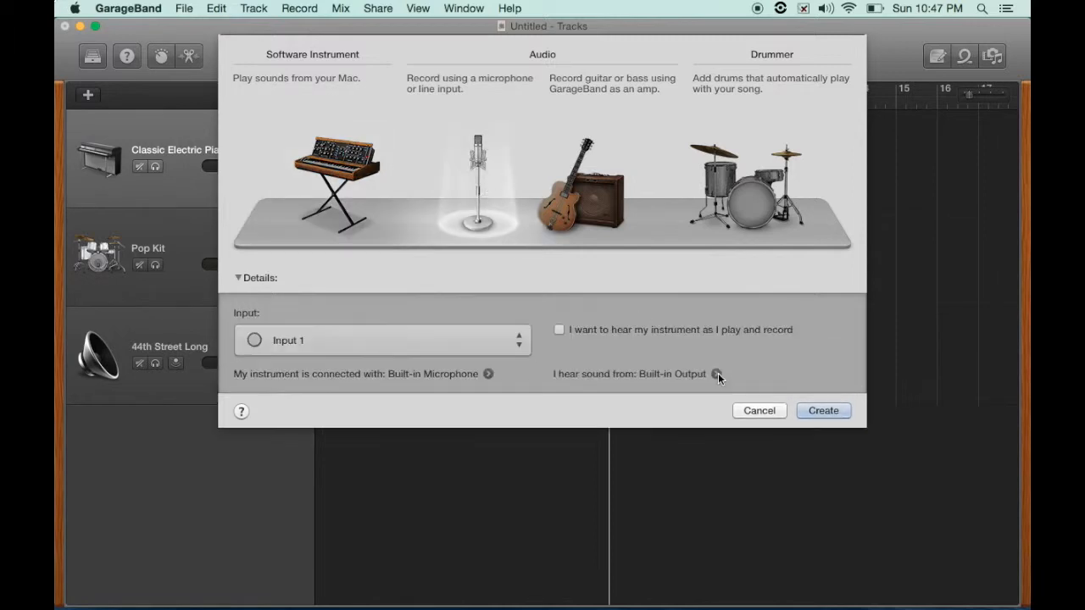
click(817, 410)
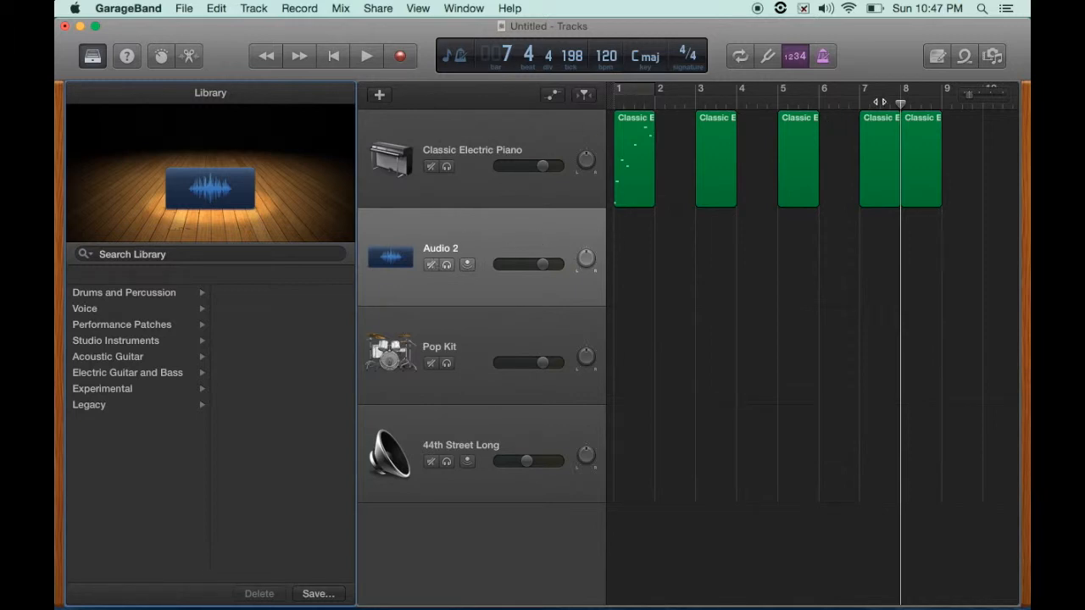
- Record-enable the Audio 2 track and record a short audio take starting around bar 8
click(465, 266)
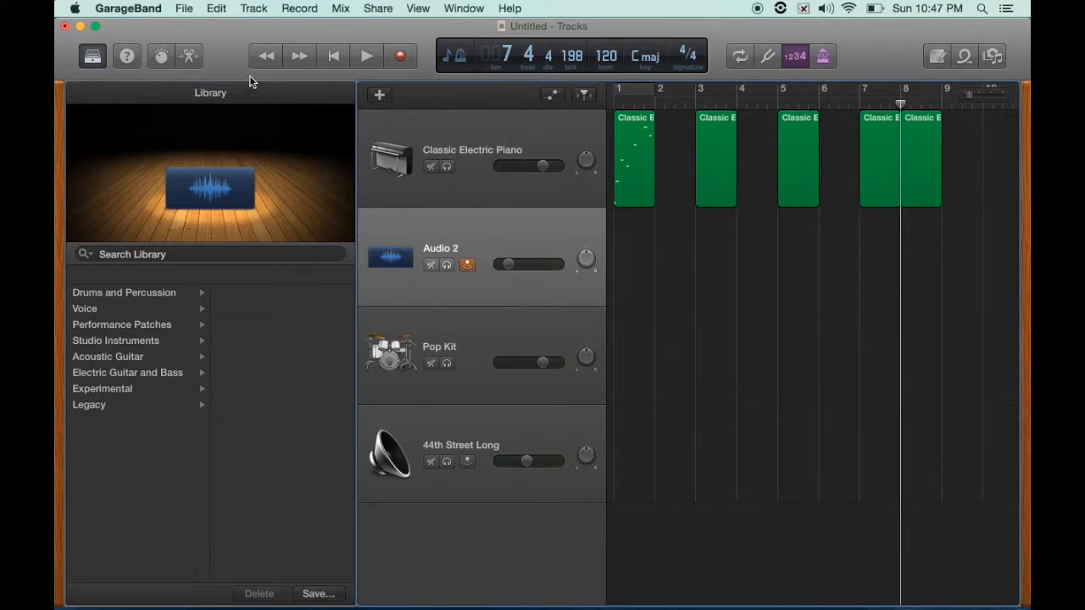
click(401, 56)
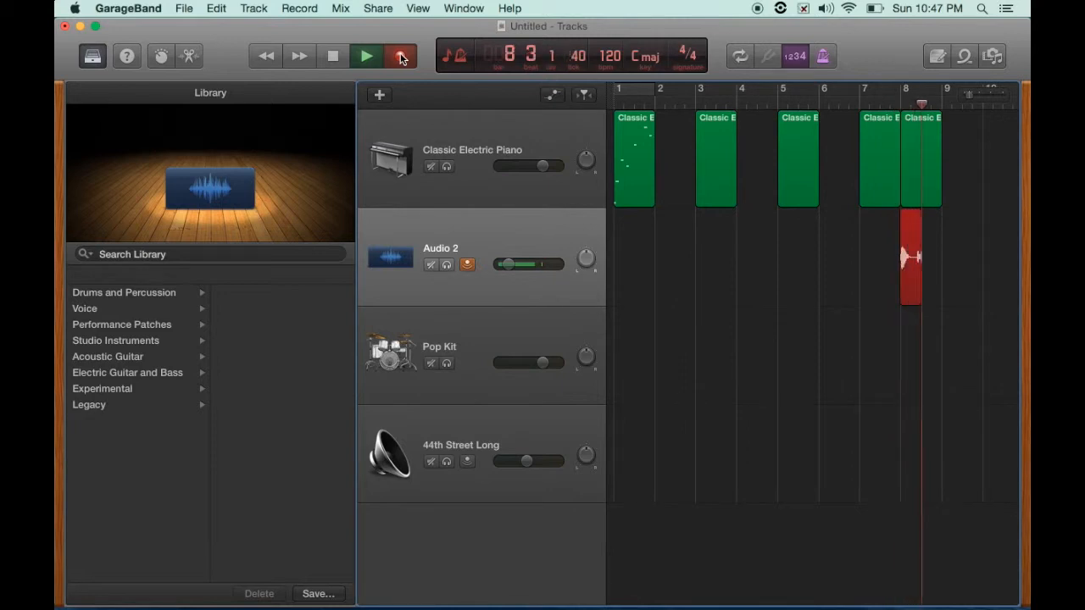
key(space)
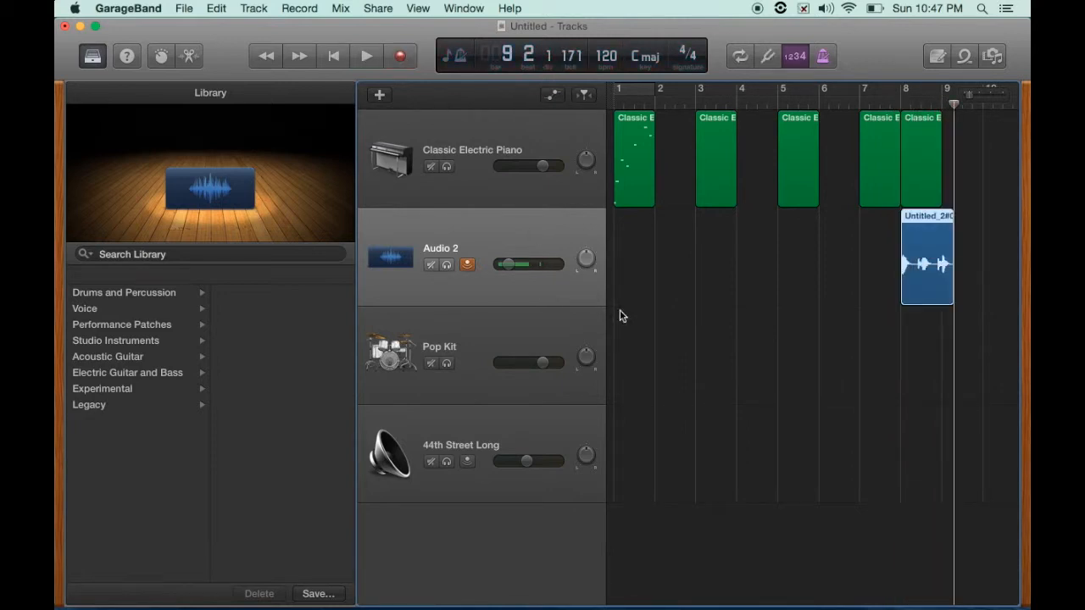
- Open the recorded region in the audio editor and loop-play it with a cycle set to the region, then turn cycle off
double_click(915, 226)
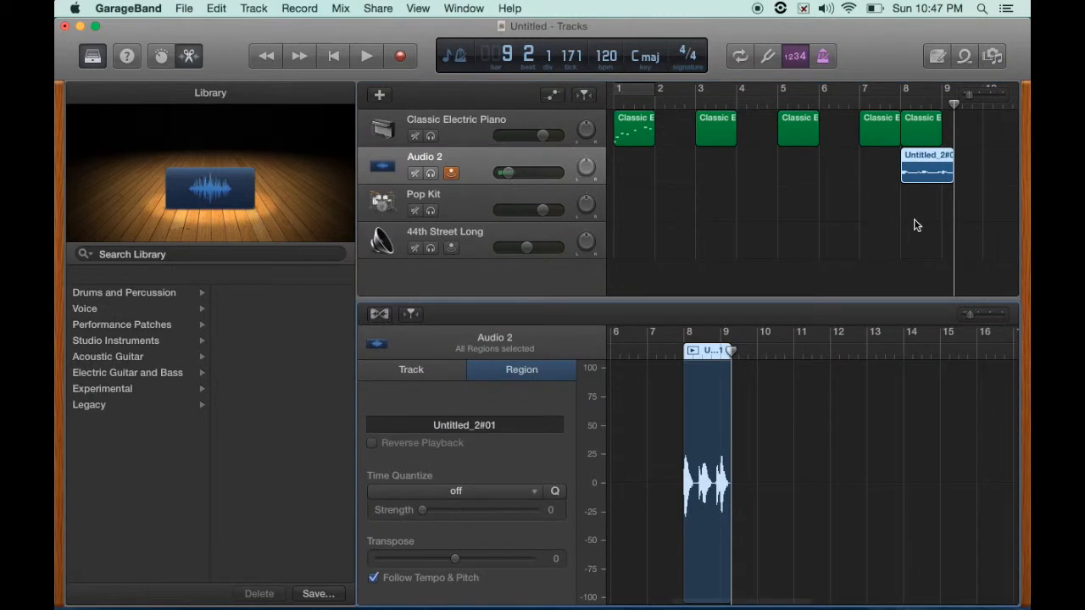
click(692, 351)
key(super+u)
key(space)
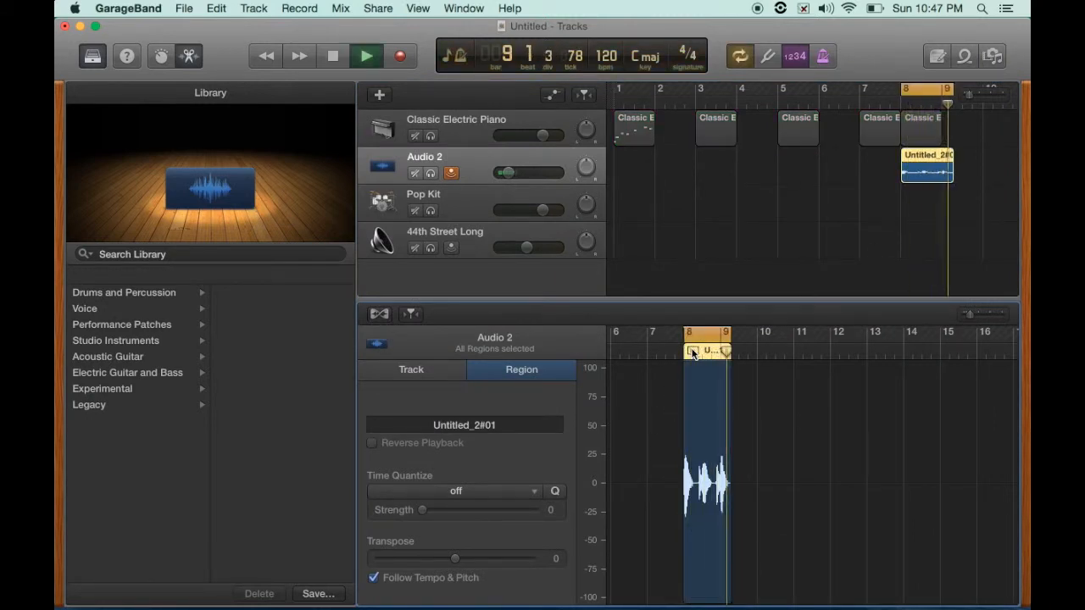
key(c)
key(space)
- Close the editor and raise the Audio 2 track's volume
click(161, 56)
click(161, 56)
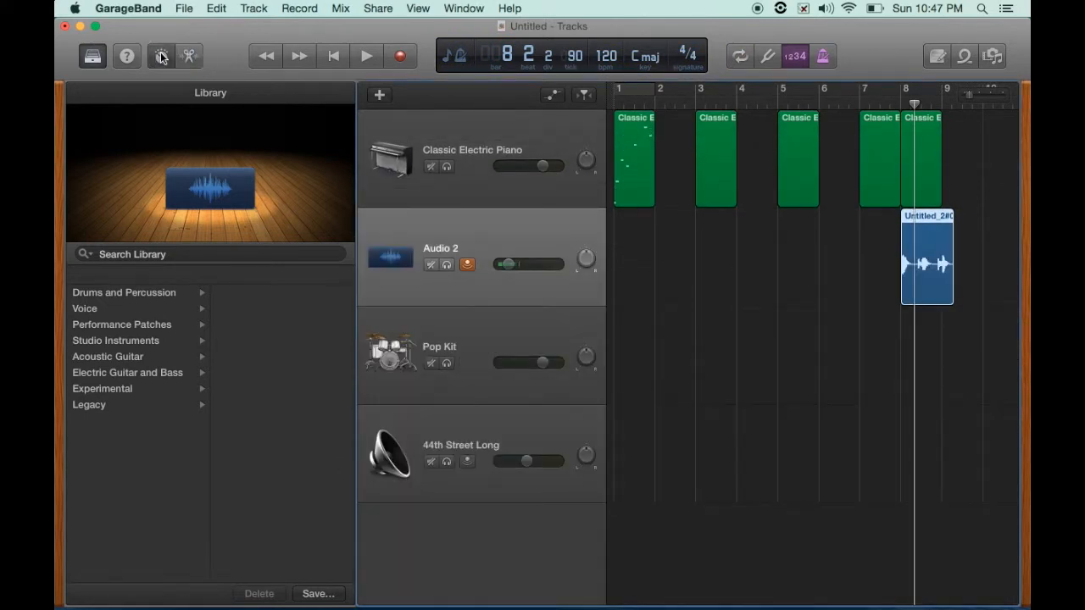
drag(508, 264, 582, 252)
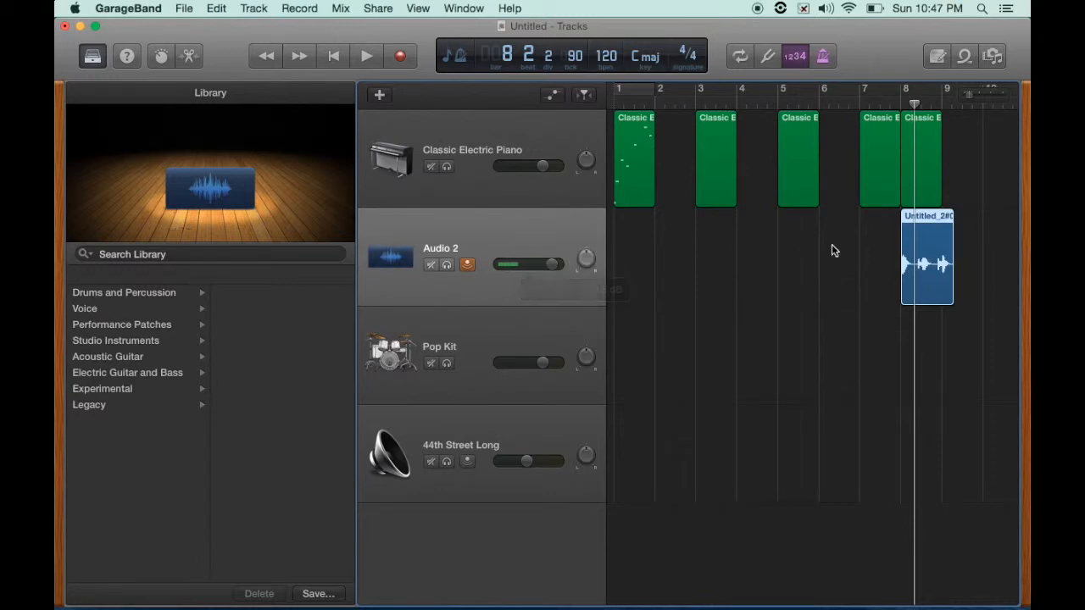
- Reopen the recorded region in the audio editor and play it back
click(912, 221)
click(913, 220)
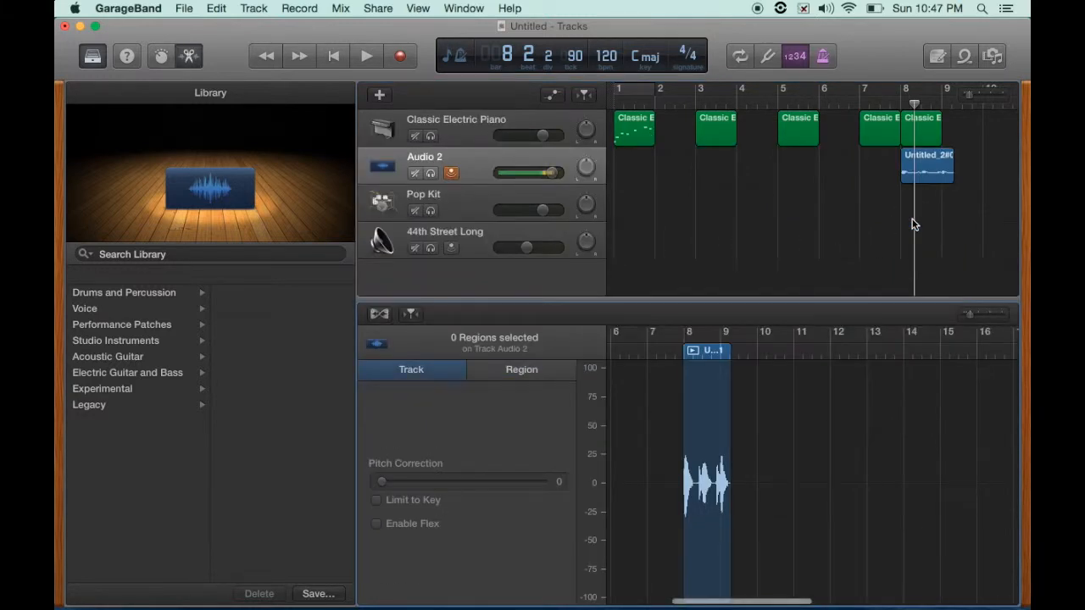
key(XF86AudioMute)
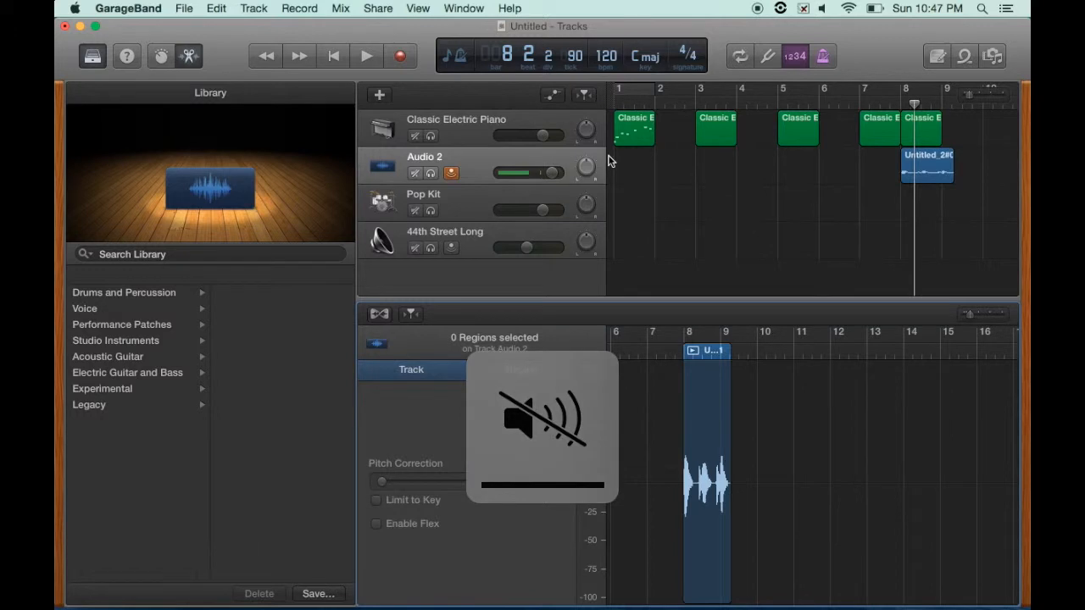
key(space)
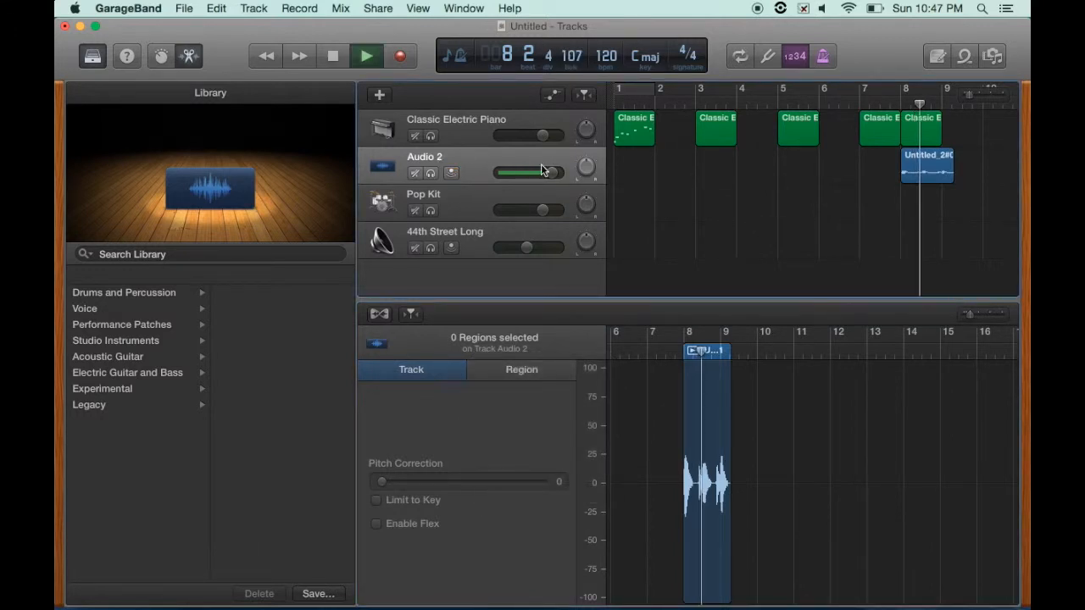
key(XF86AudioRaiseVolume)
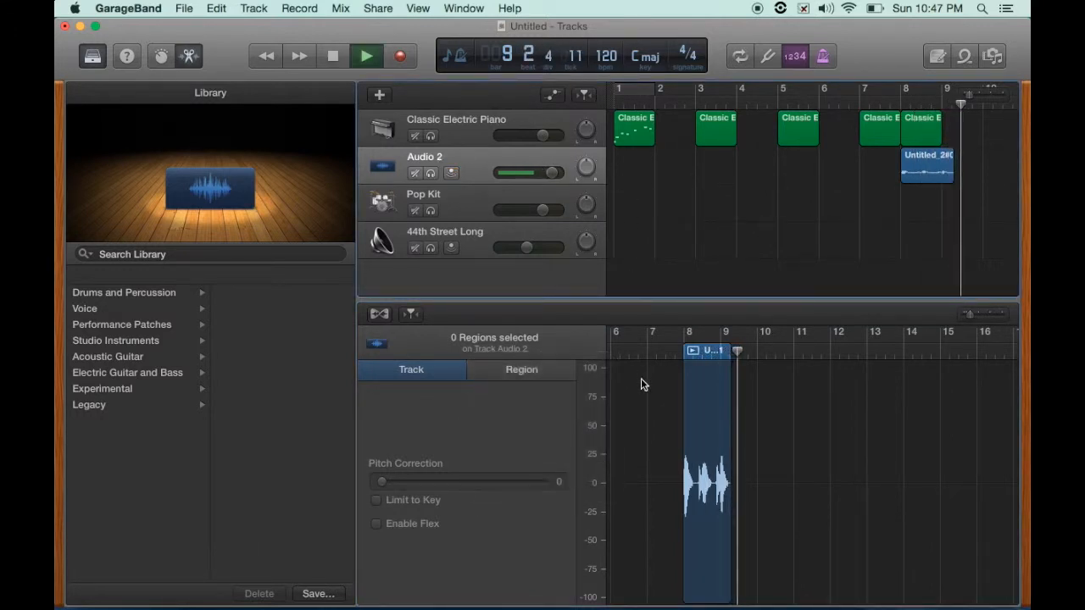
click(694, 351)
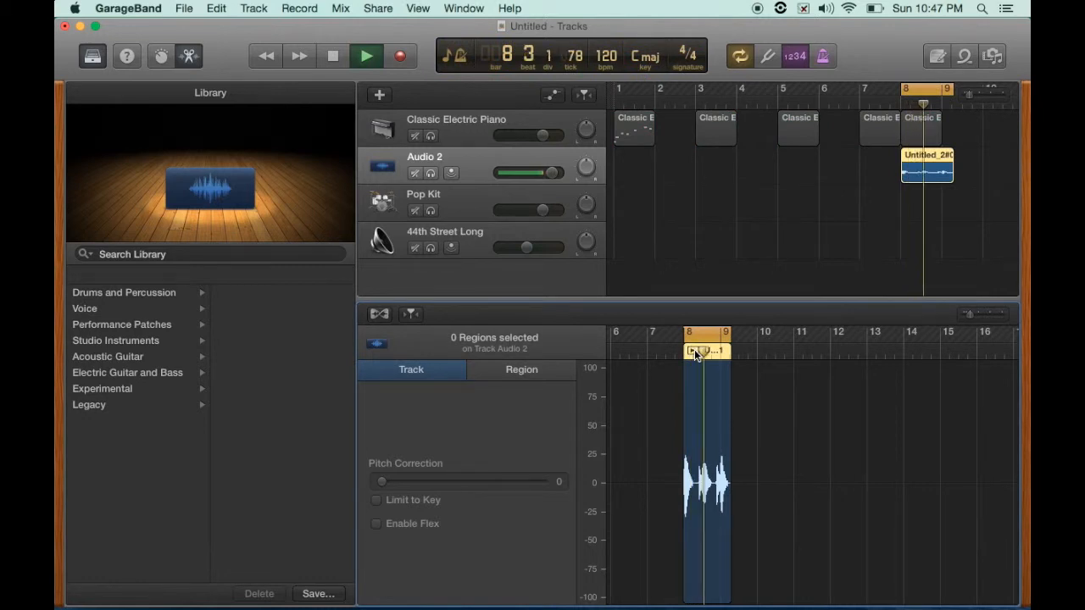
click(694, 350)
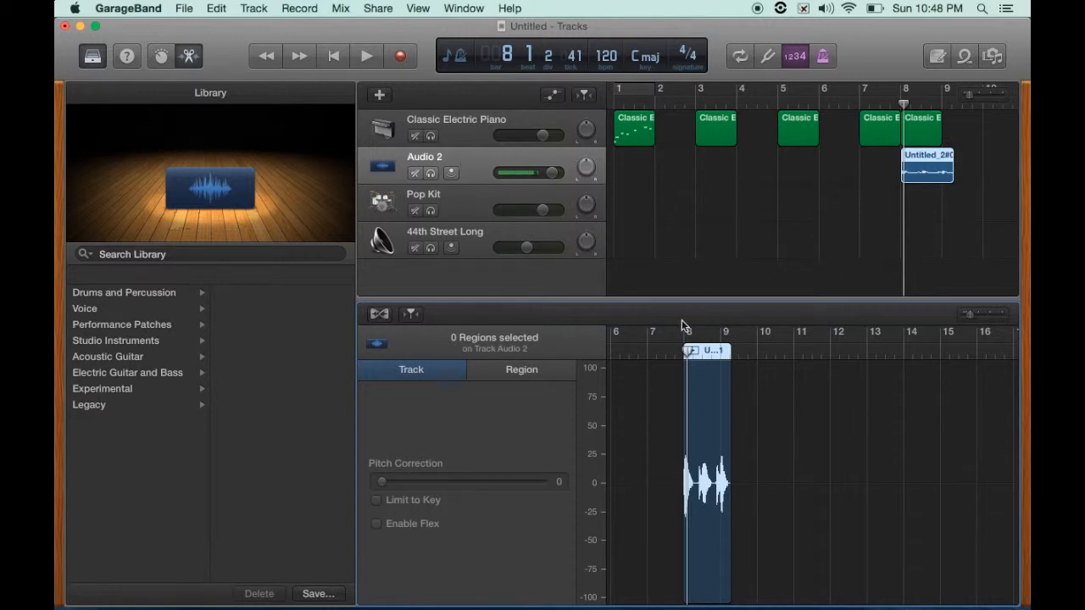
- Enlarge the audio editor, zoom into the recorded waveform and play it from near its start
drag(675, 302, 672, 230)
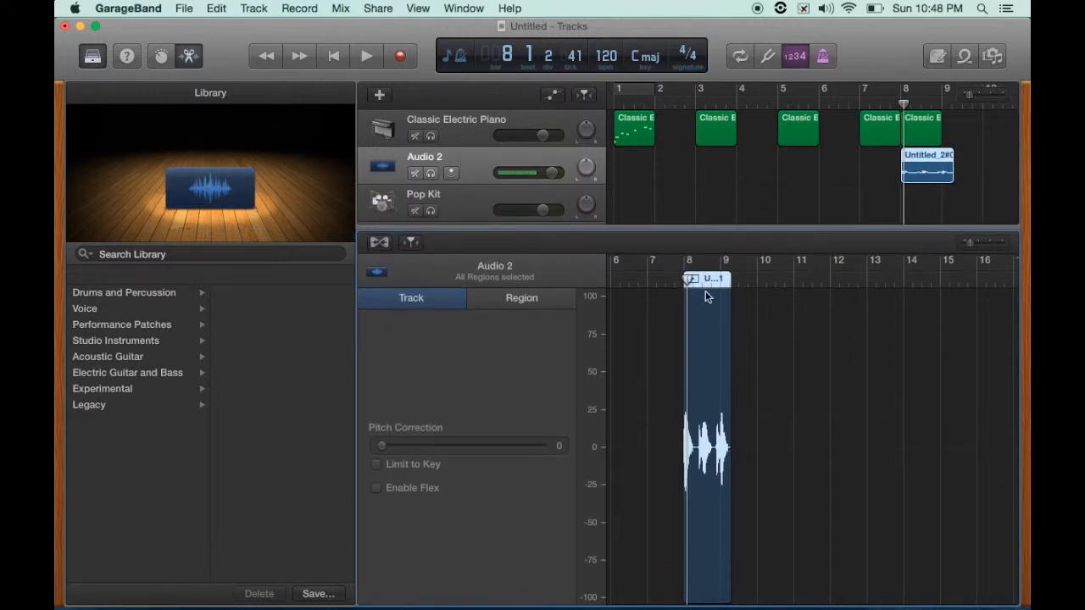
scroll(720, 381, up, 5)
scroll(719, 376, up, 4)
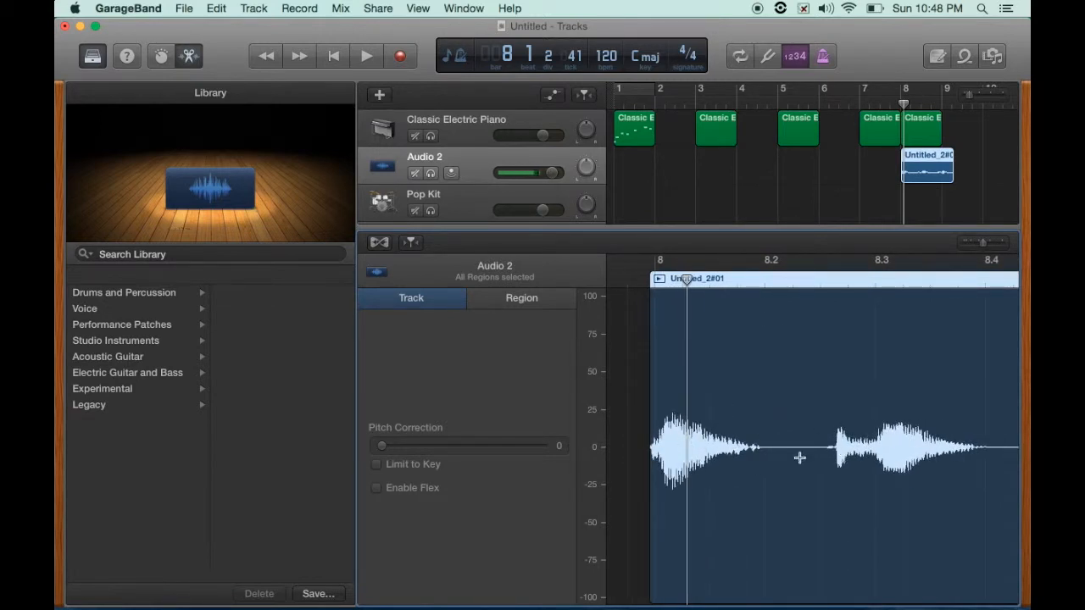
scroll(797, 456, right, 6)
scroll(797, 456, left, 2)
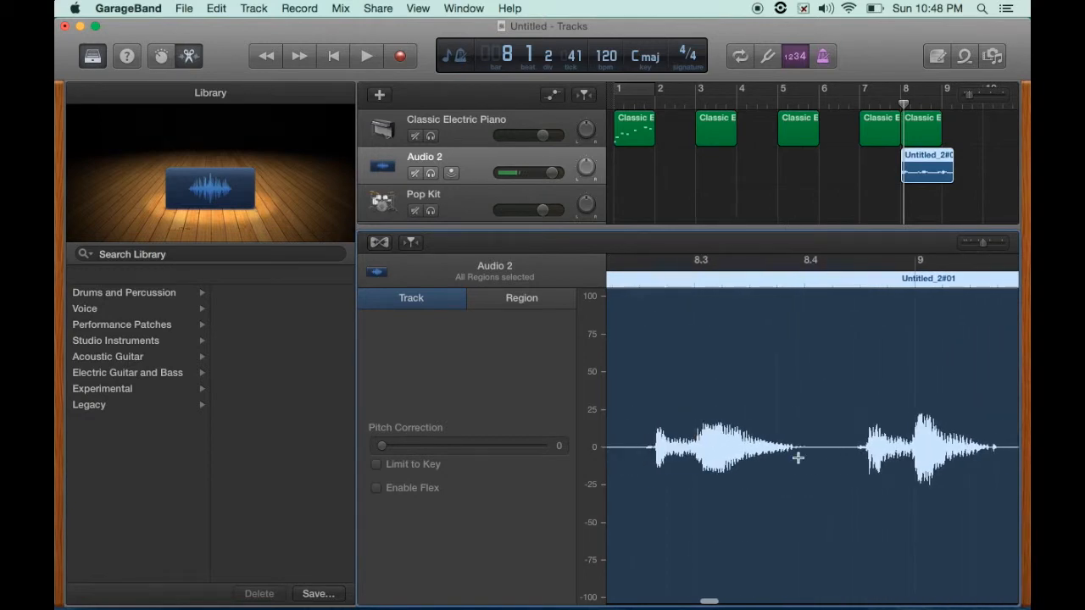
click(636, 280)
key(space)
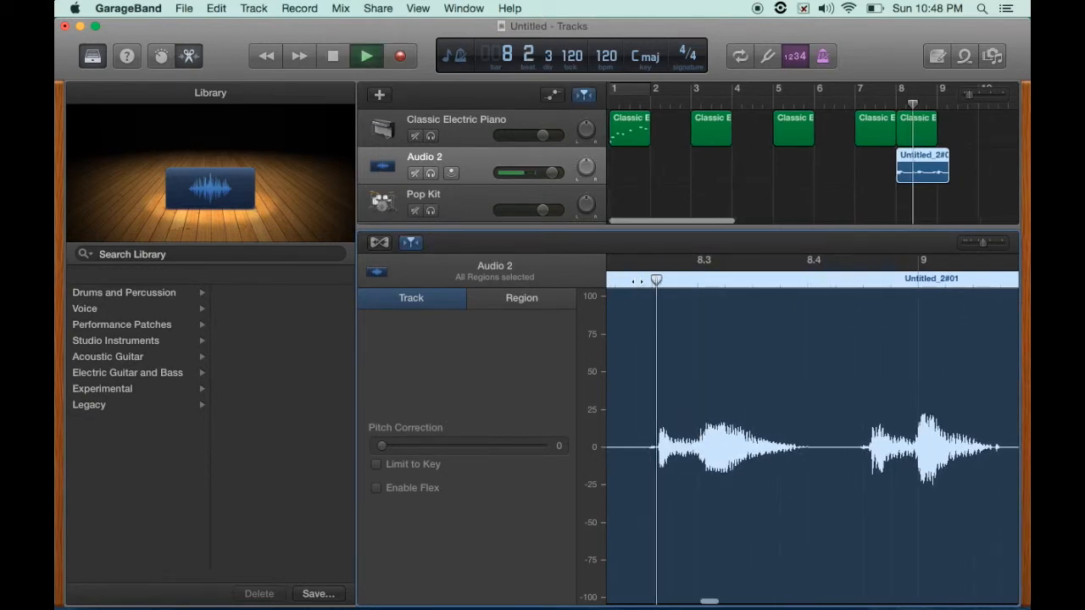
key(space)
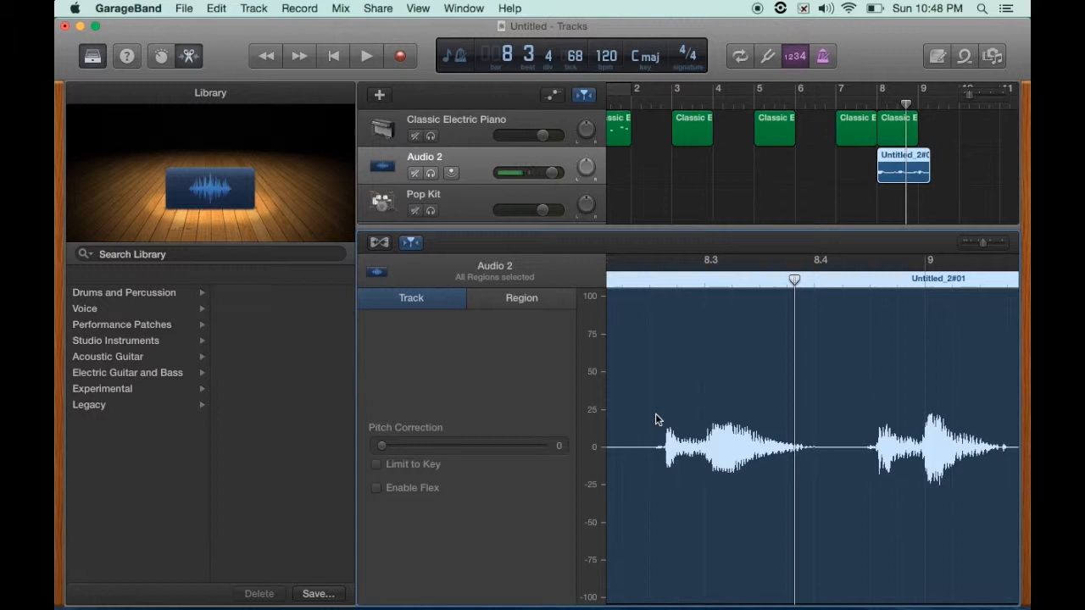
- Close the editor and library, then add a new Drummer track
double_click(617, 228)
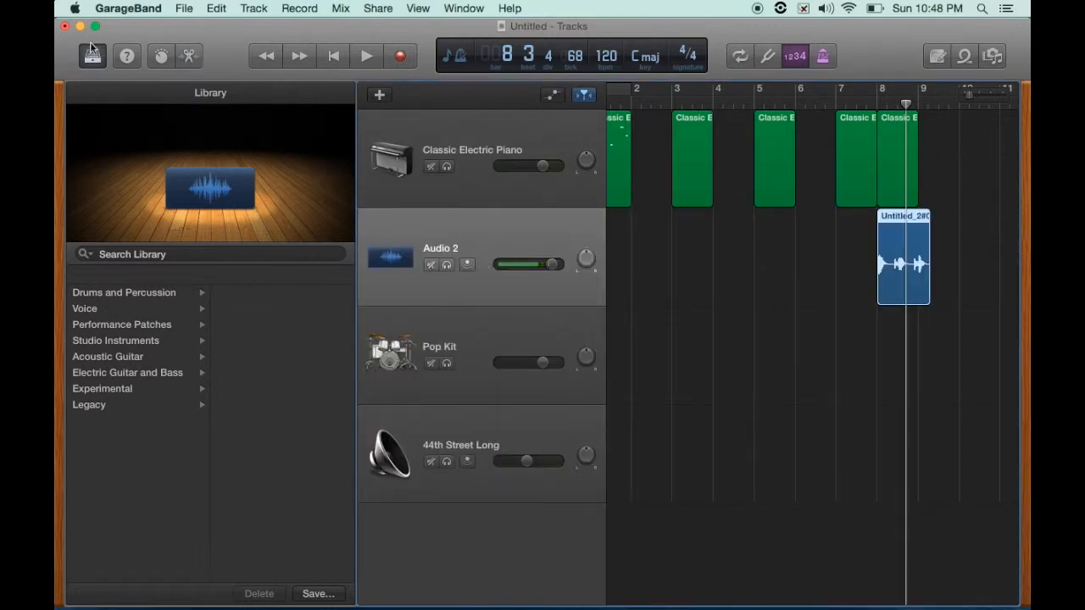
key(y)
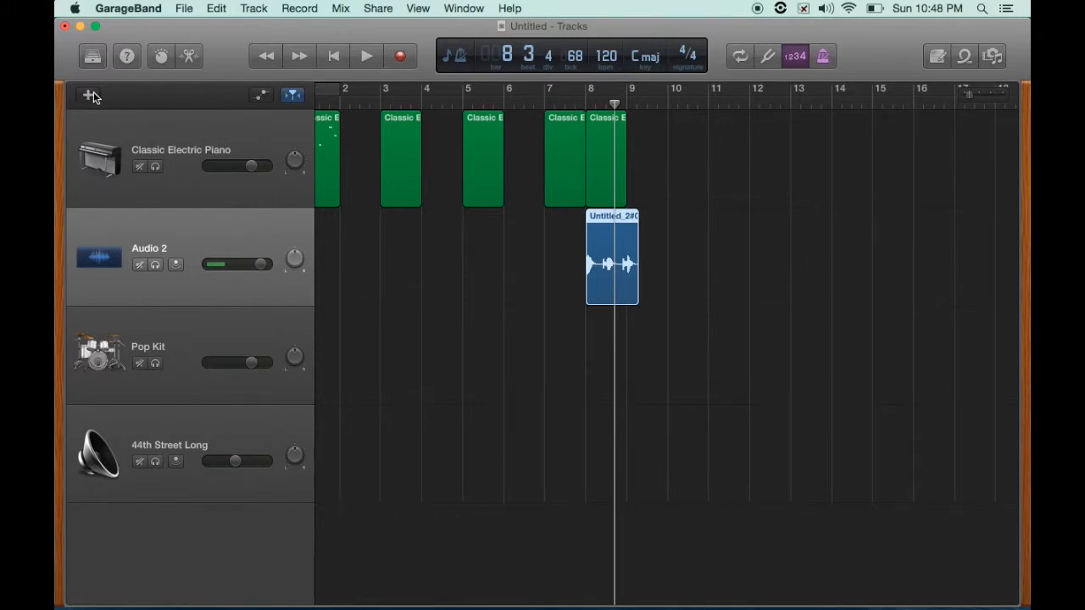
click(89, 95)
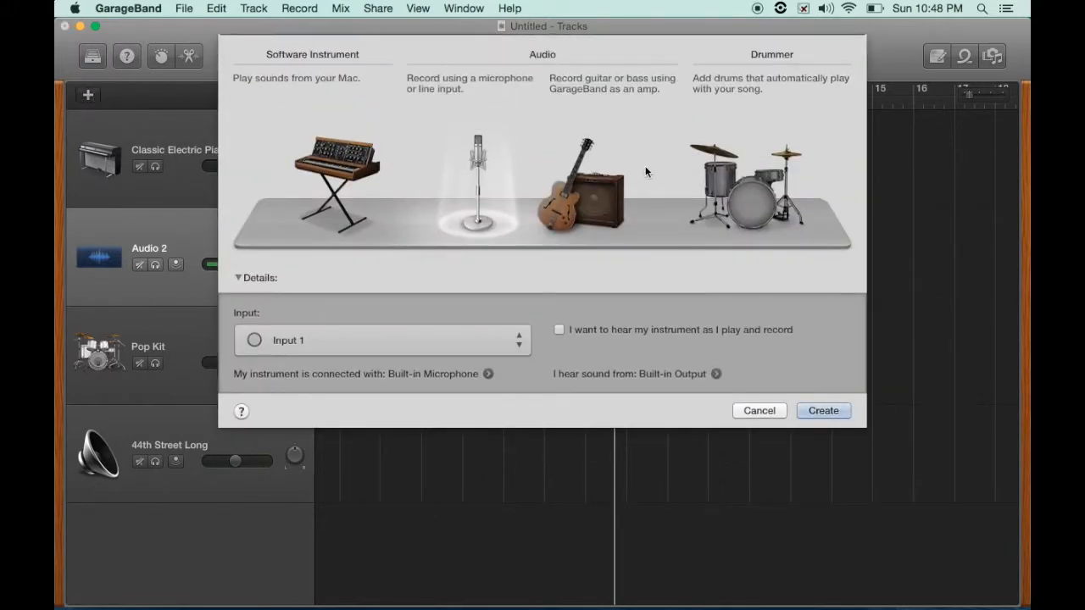
click(743, 180)
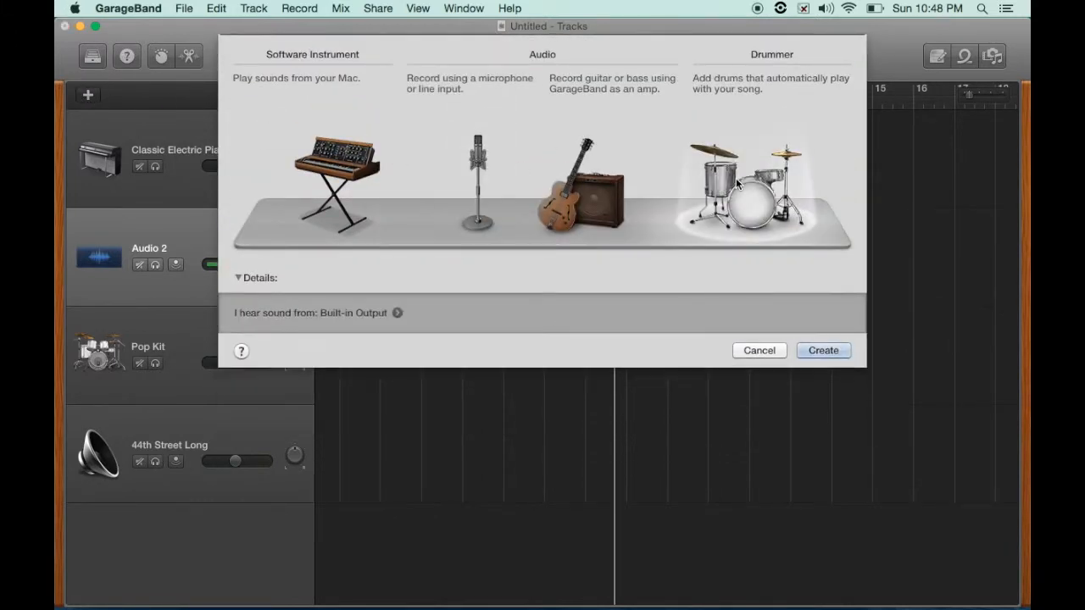
click(819, 349)
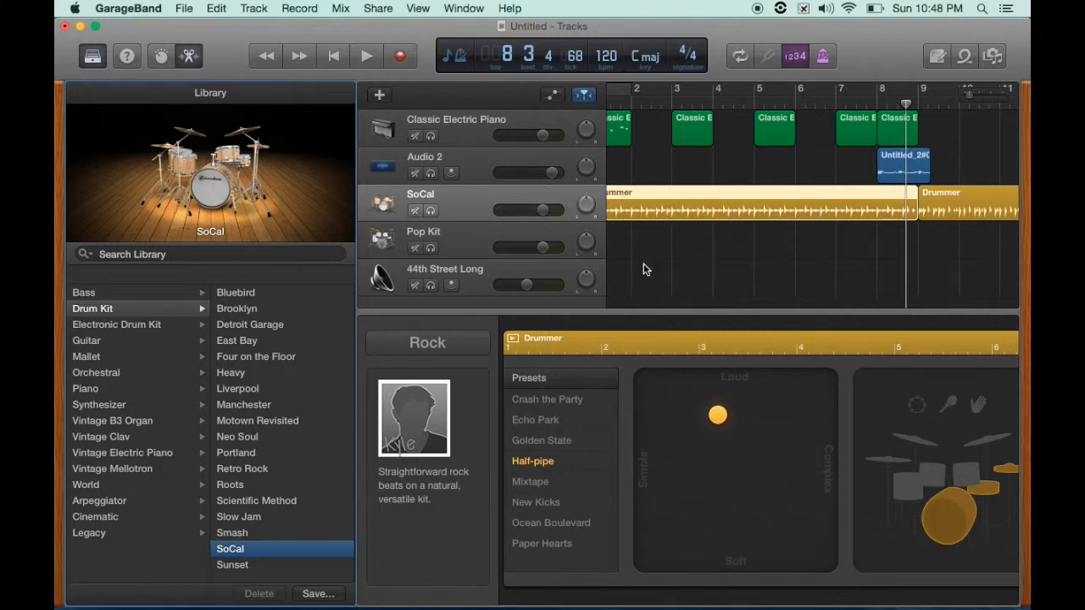
- Play the Drummer region and move the drummer's style puck to the soft, complex corner
click(514, 339)
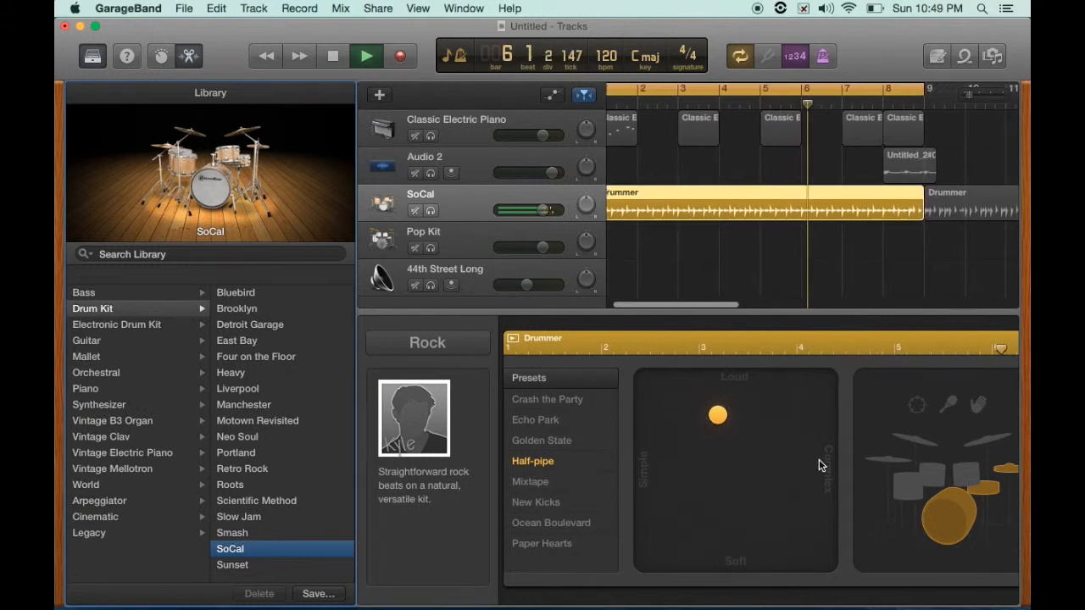
click(720, 420)
drag(720, 419, 841, 373)
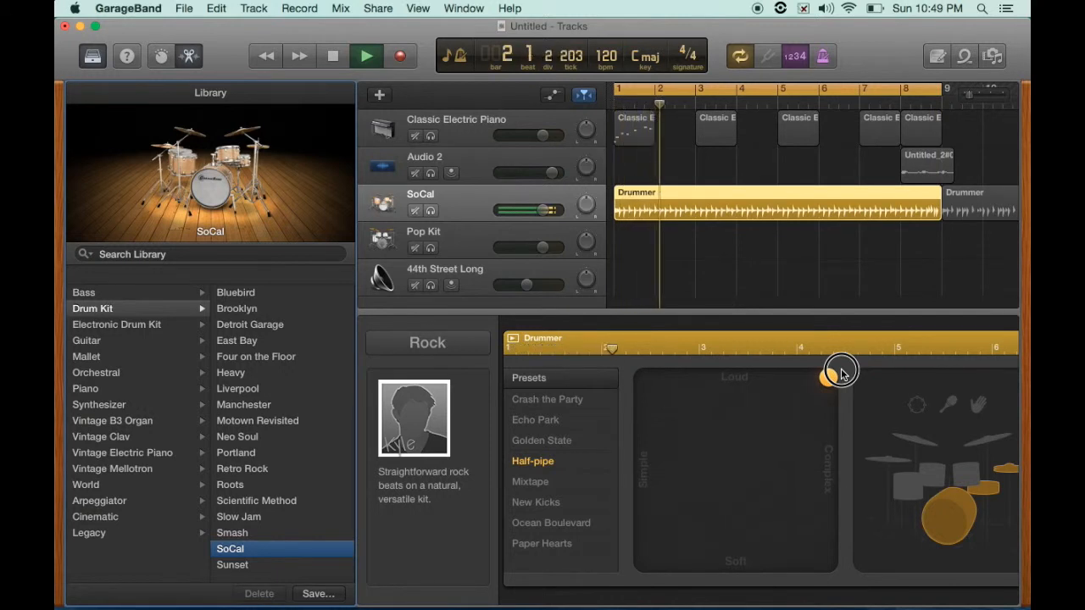
drag(841, 372, 629, 354)
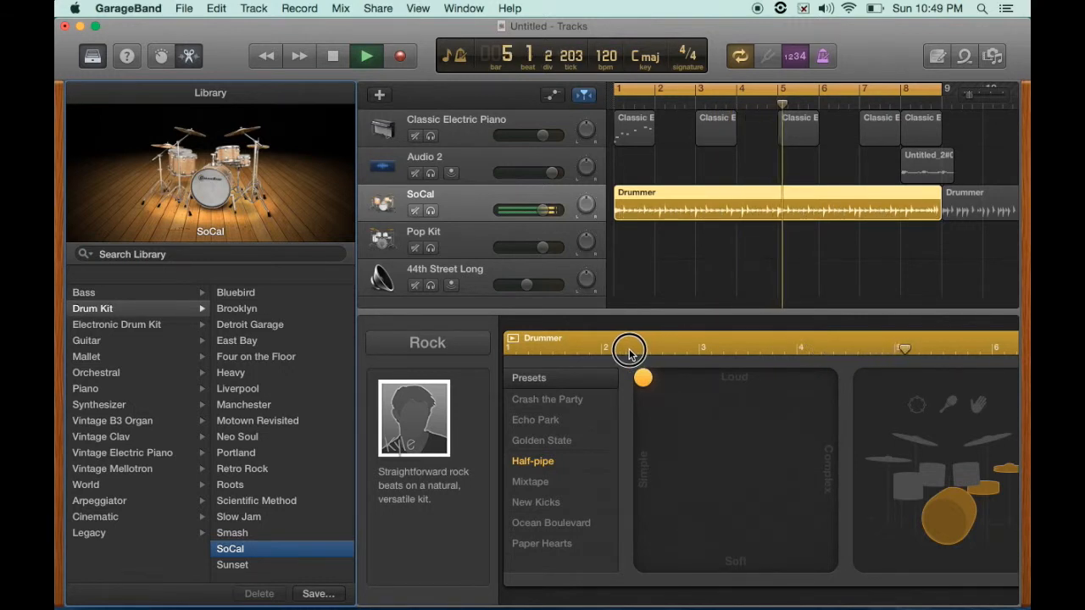
drag(628, 354, 870, 603)
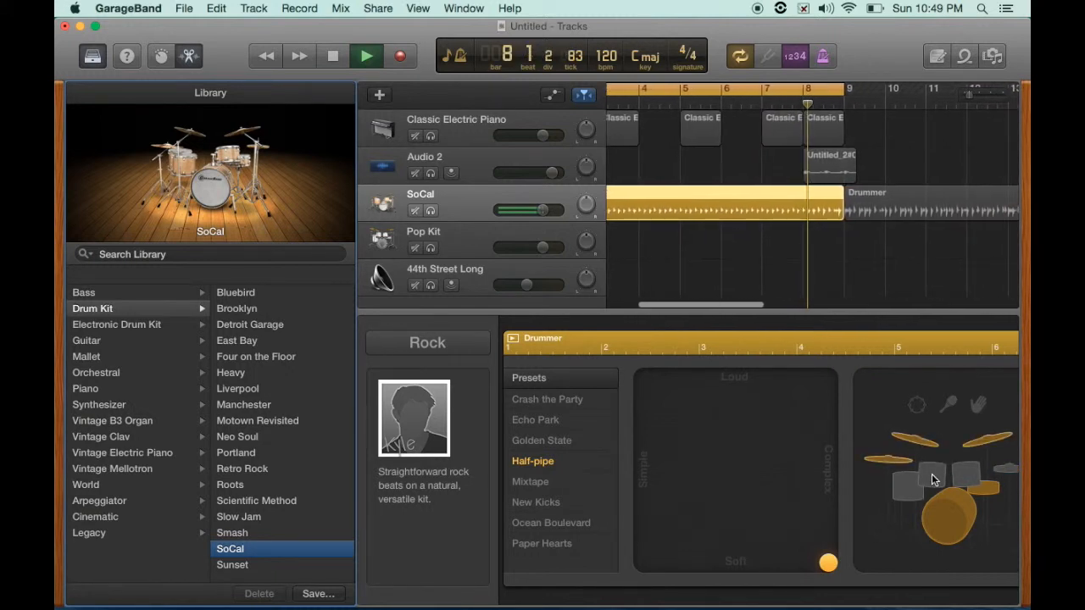
- Turn on hand claps and switch the kit pieces to toms in the drum kit
click(977, 408)
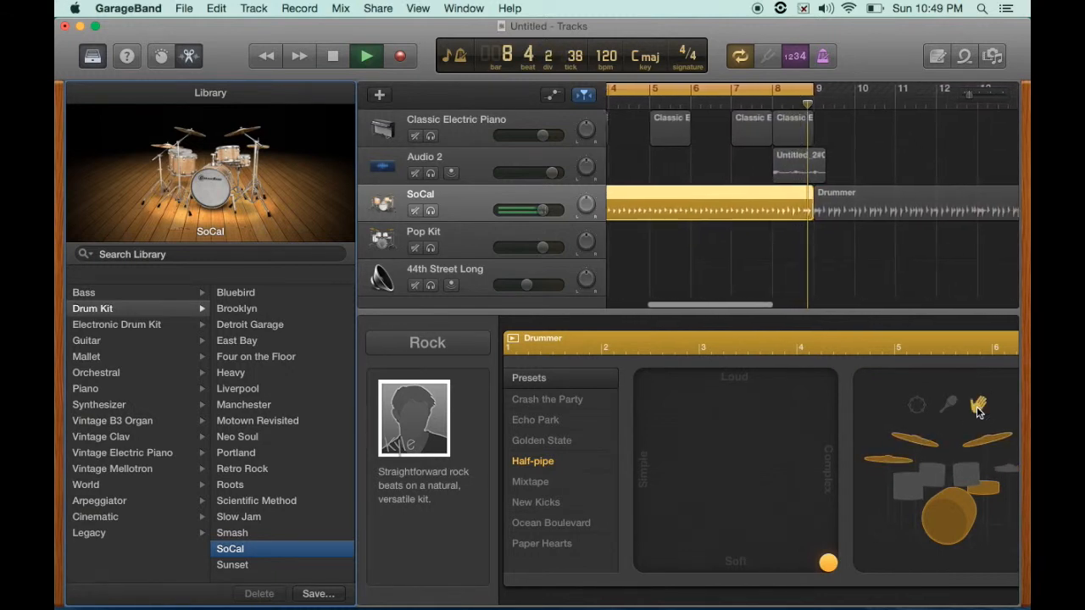
click(935, 475)
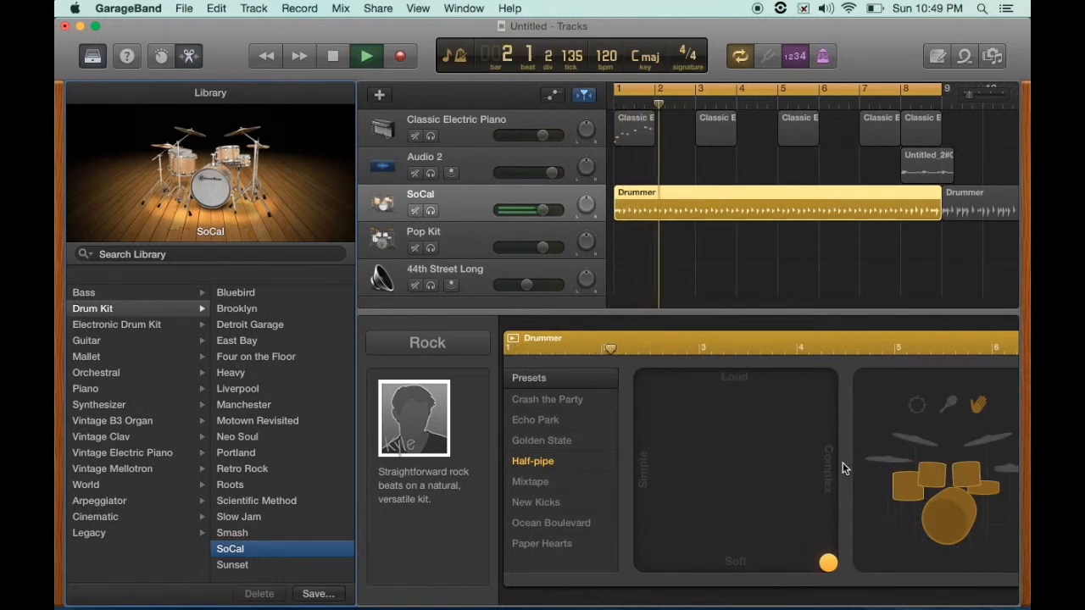
- Move the drummer's style puck to the centre of the pad and switch the percussion to tambourine
drag(827, 563, 760, 436)
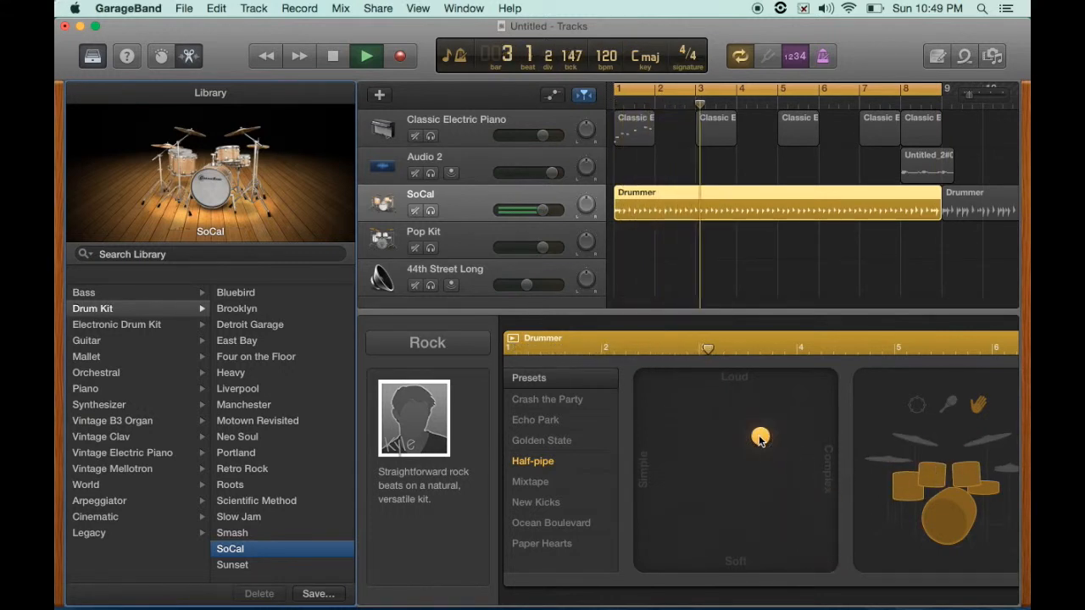
click(915, 407)
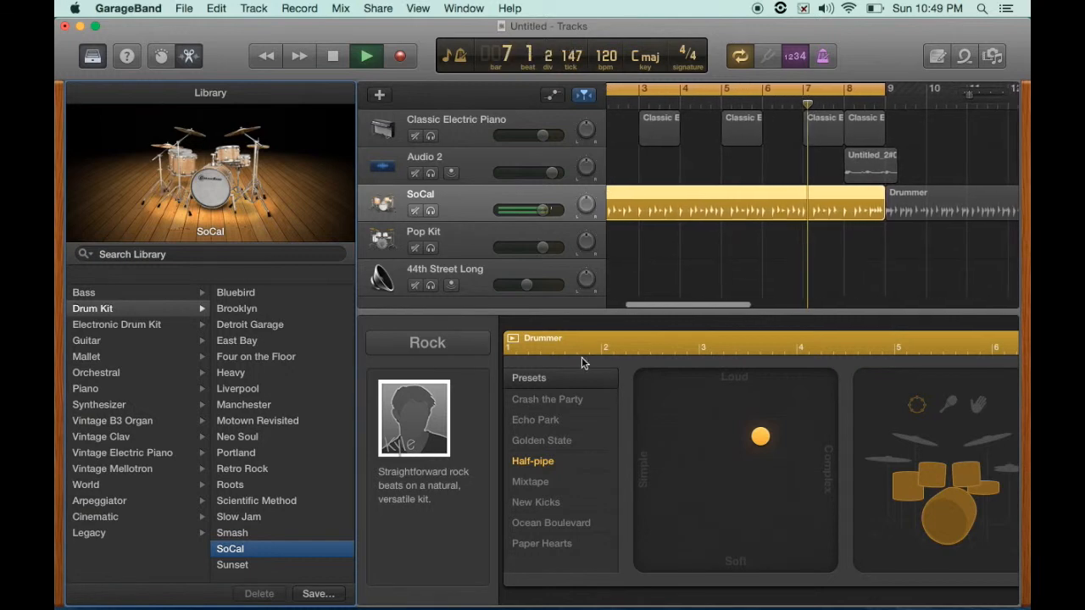
- Play the Drummer region from its start to hear the new pattern, then stop
click(513, 339)
key(space)
key(space)
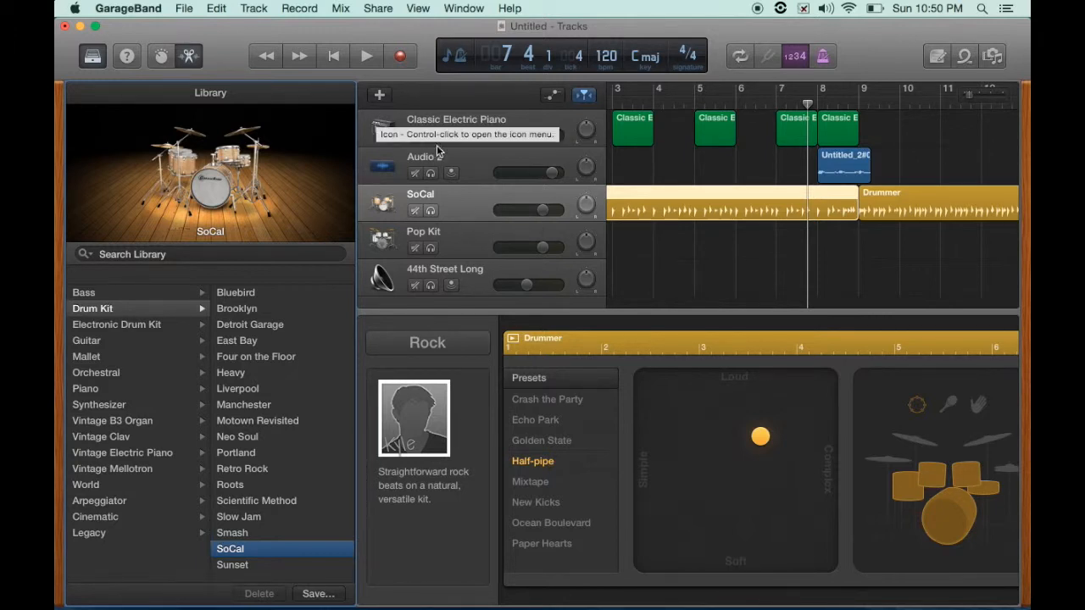
- Close the editor and library, then duplicate the Classic Electric Piano track with its settings
click(182, 56)
click(86, 56)
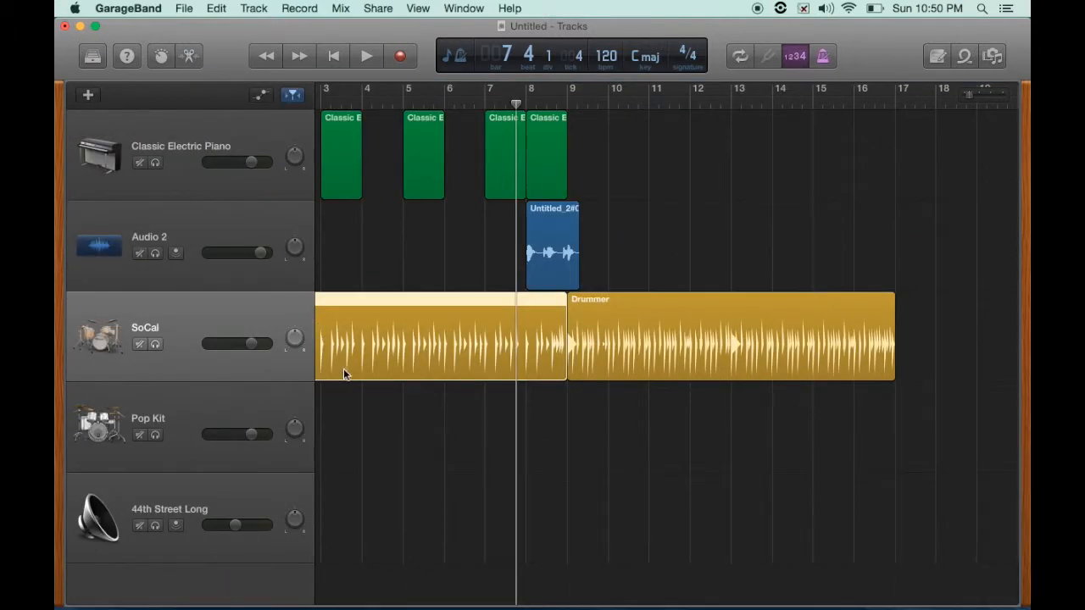
scroll(433, 257, left, 5)
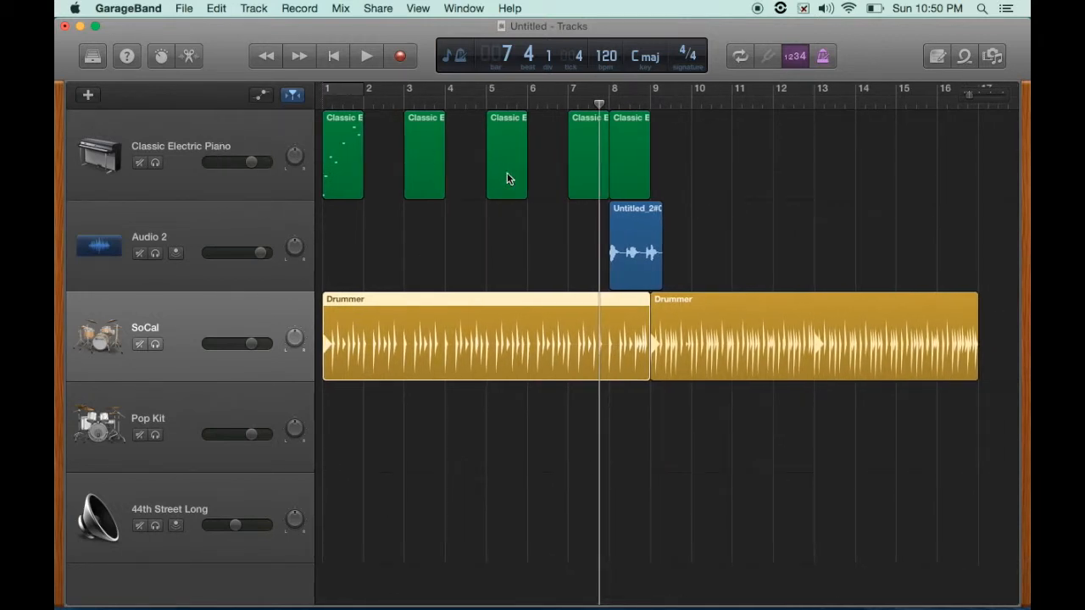
click(709, 174)
click(243, 135)
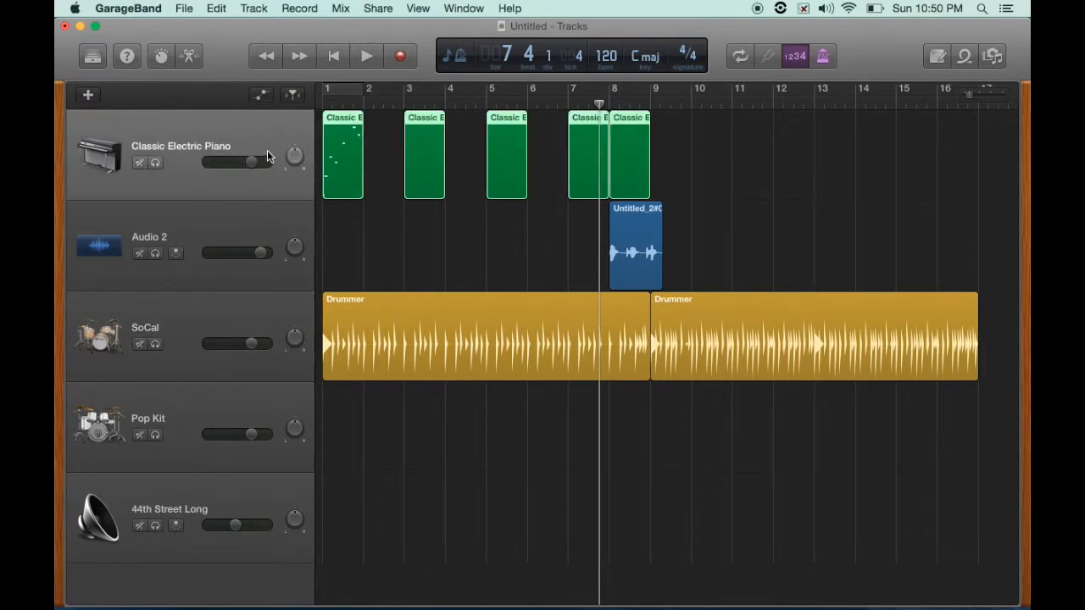
click(247, 8)
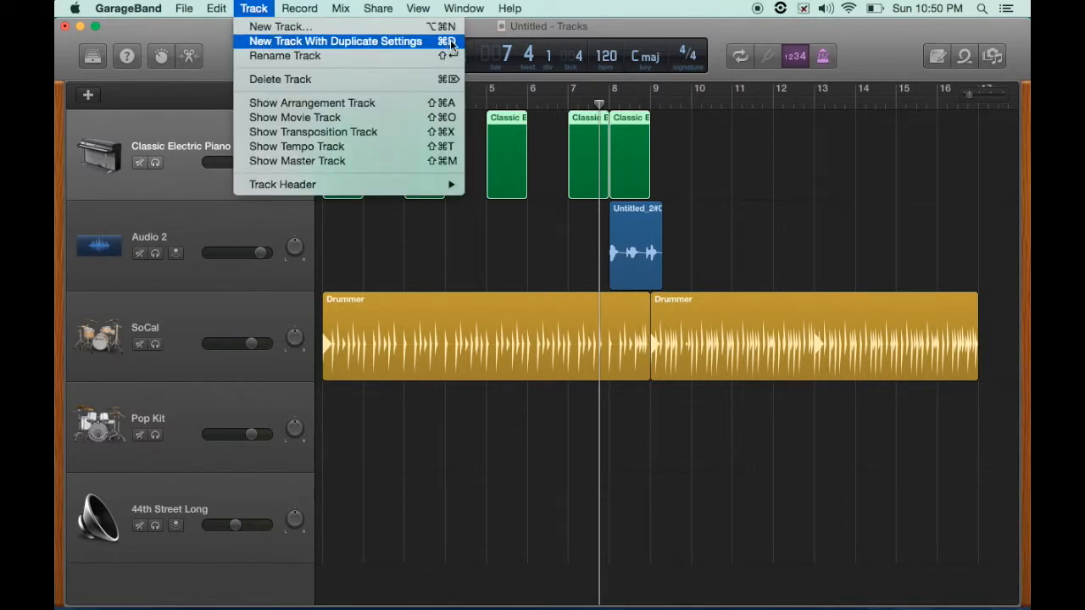
click(218, 37)
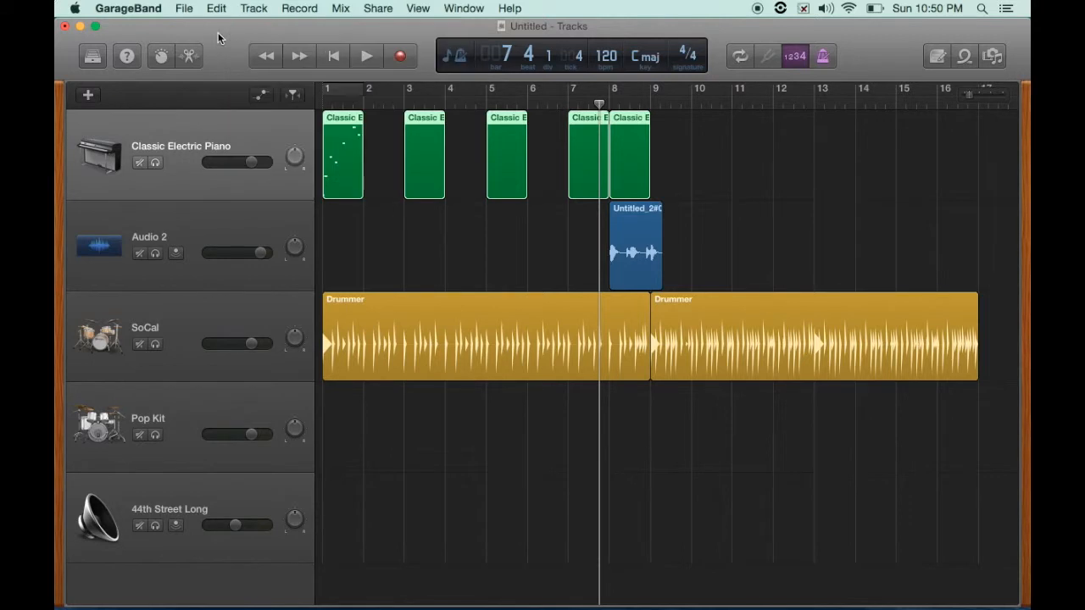
key(super+d)
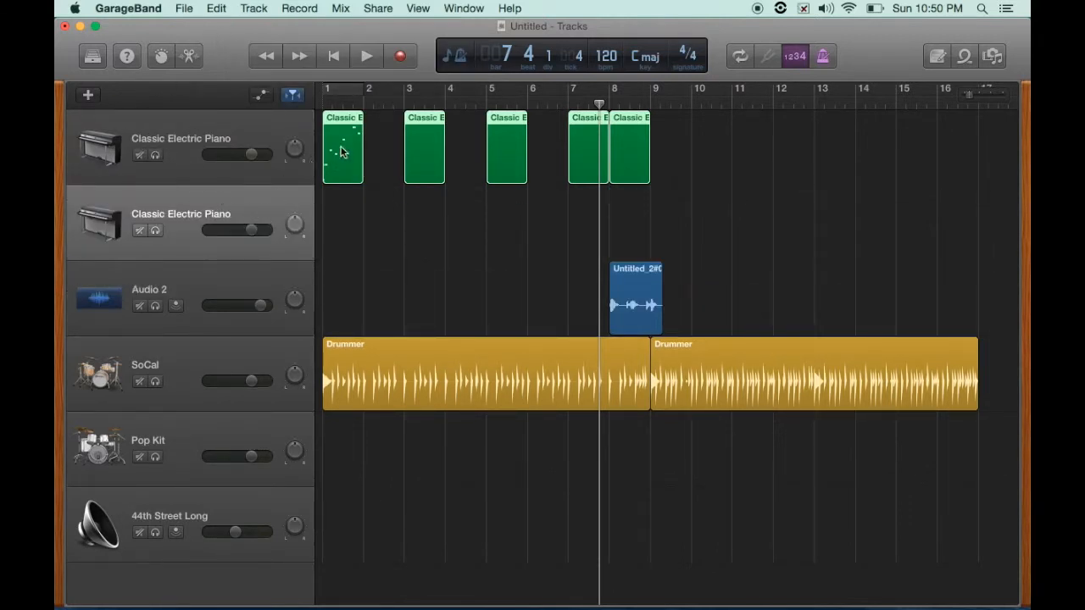
- Move all piano regions except the first down onto the duplicated piano track
drag(343, 117, 340, 151)
click(344, 175)
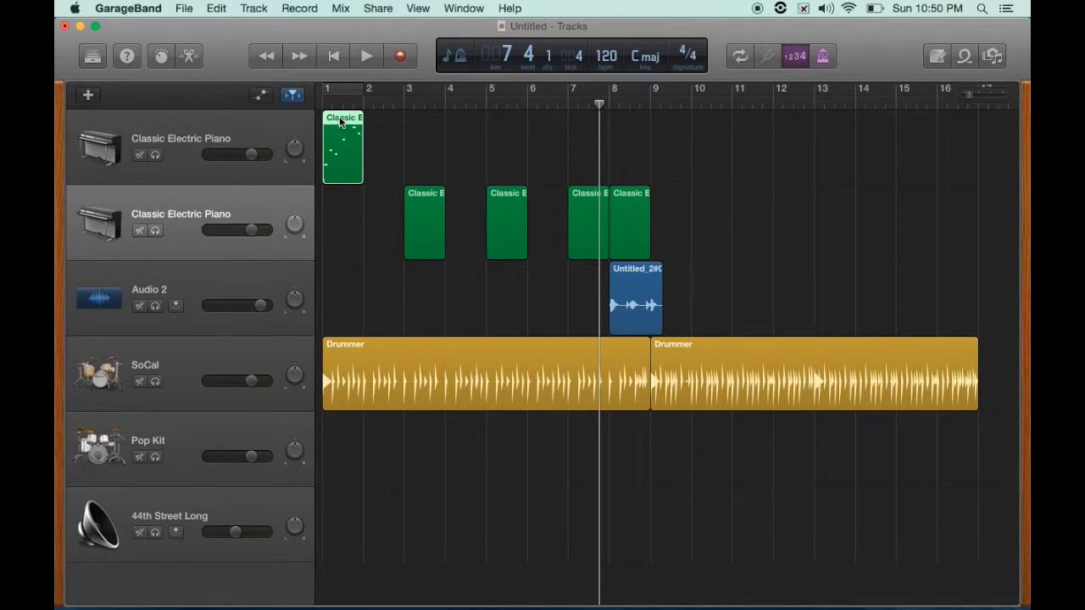
double_click(227, 197)
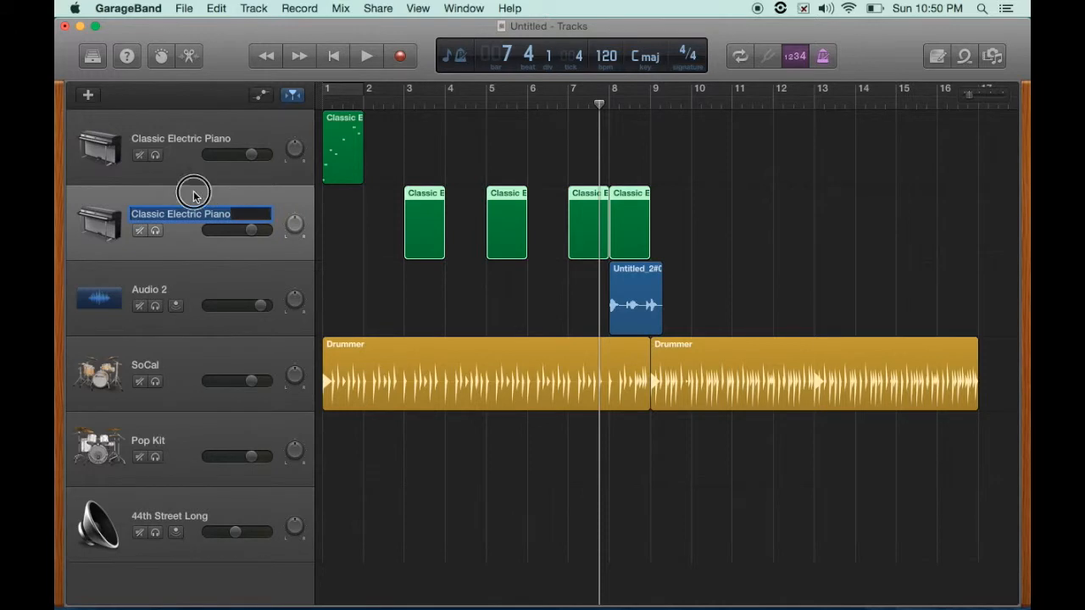
click(194, 190)
click(217, 121)
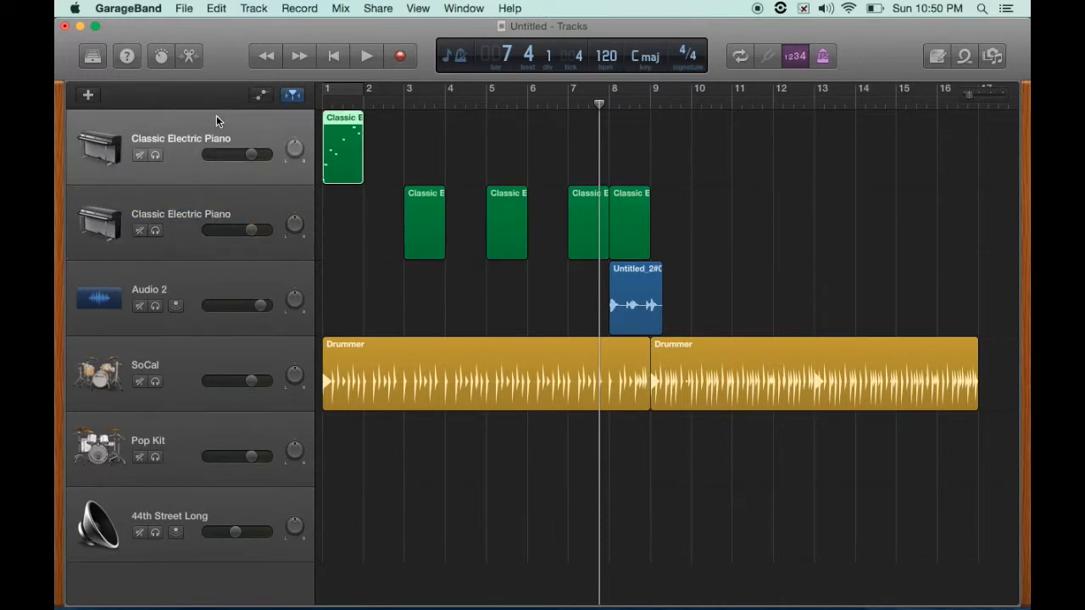
- Create another duplicate of the top piano track and select the top Classic Electric Piano track
key(super+d)
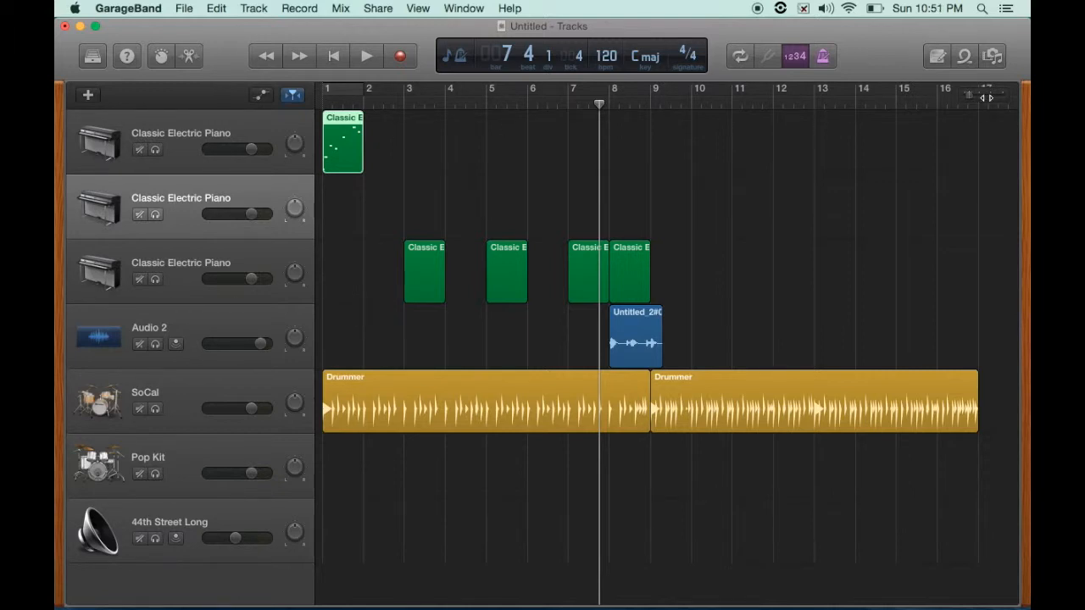
mouse_move(969, 96)
mouse_down()
mouse_move(991, 94)
mouse_move(949, 94)
mouse_move(972, 96)
mouse_up()
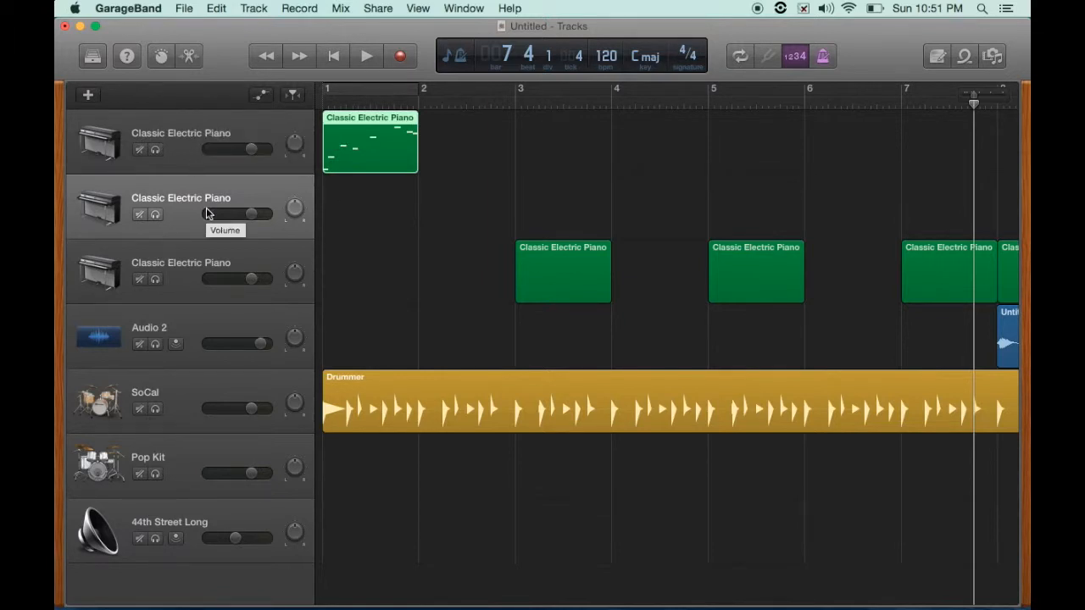
key(Up)
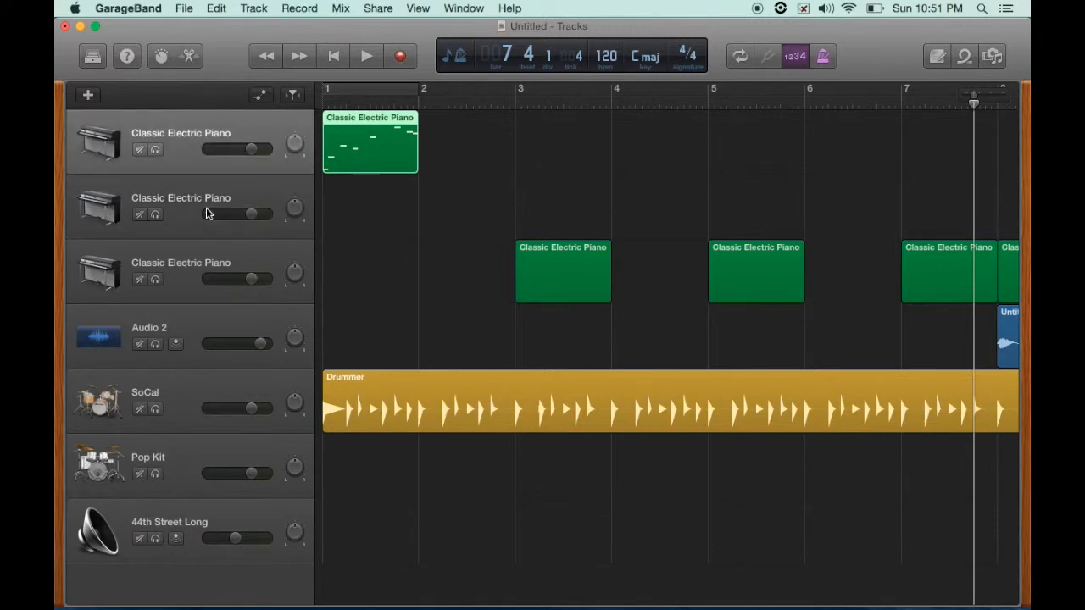
key(Down)
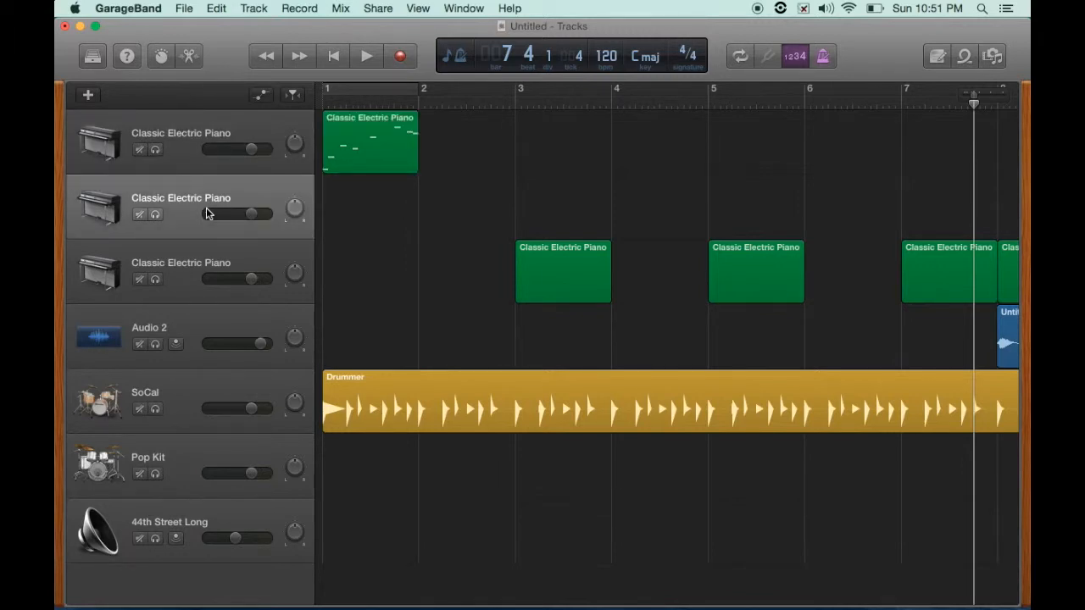
key(Up)
key(Down)
key(Down)
key(Up)
click(230, 132)
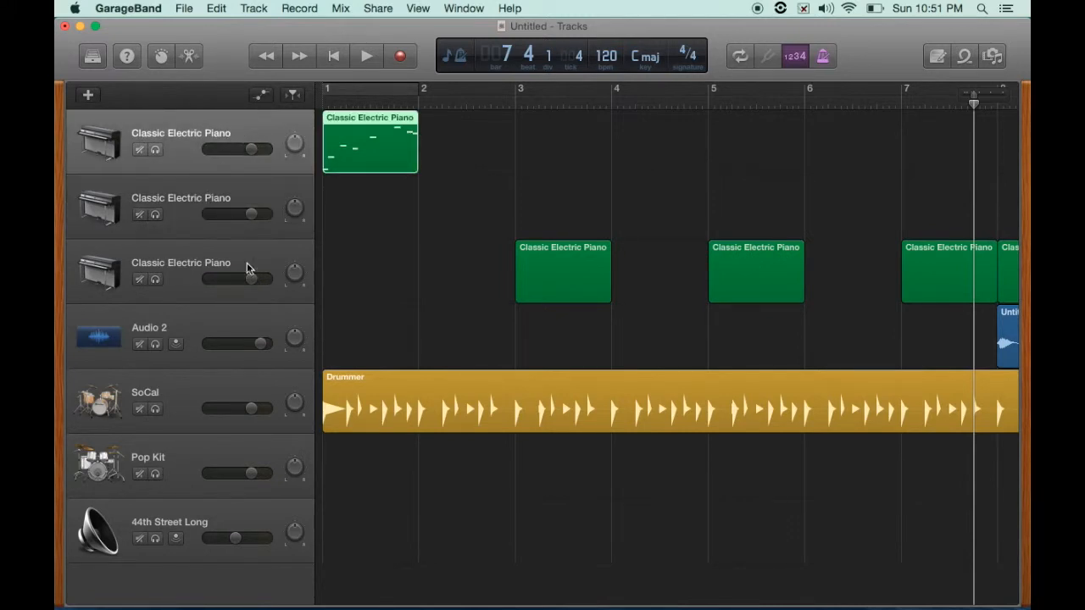
- Set the playhead to bar 2 and open the Musical Typing keyboard for the piano
drag(972, 103, 676, 128)
scroll(642, 147, down, 10)
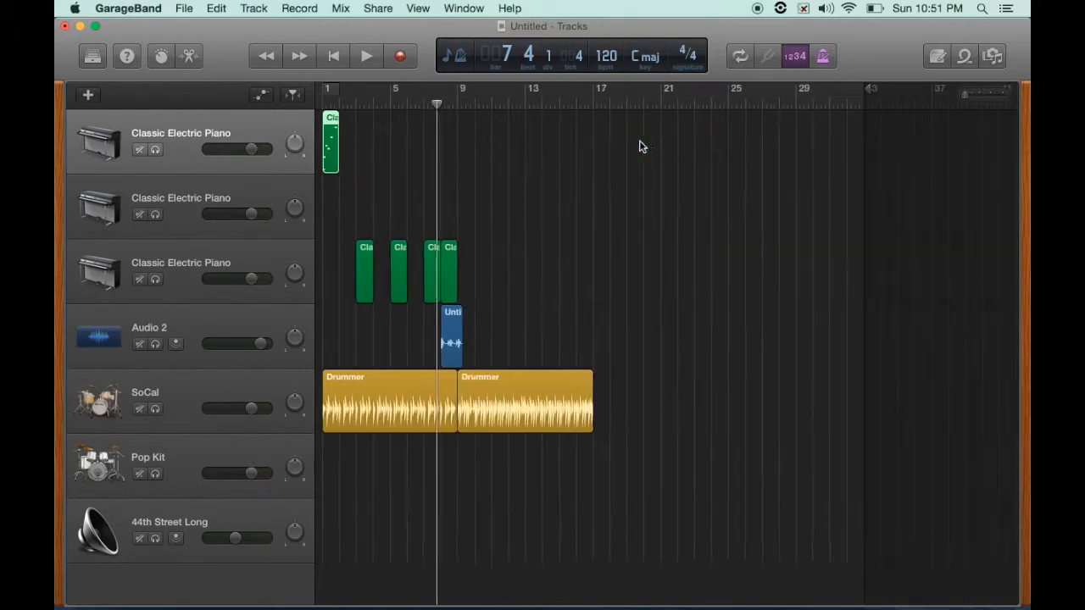
scroll(642, 147, up, 4)
drag(664, 106, 379, 99)
click(292, 95)
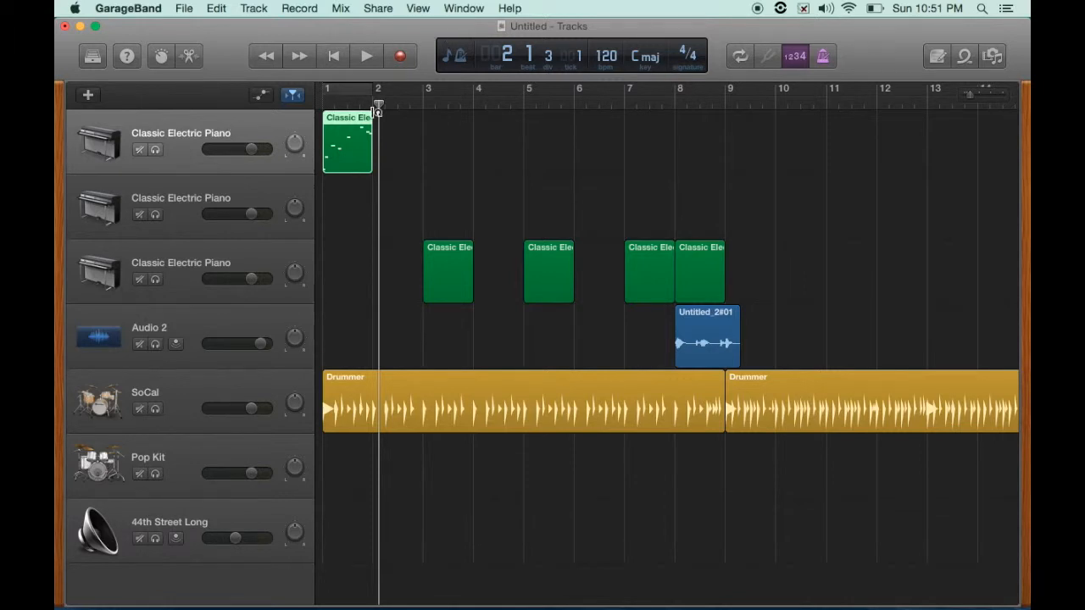
key(super+k)
drag(404, 185, 381, 354)
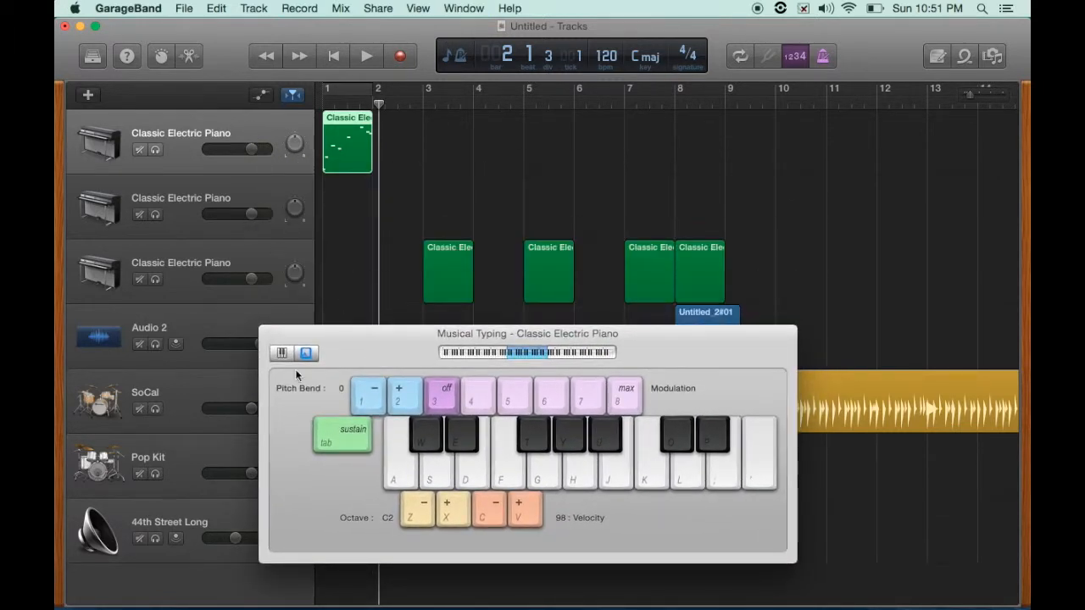
- Record a short melody on the top piano track from bar 2 with Musical Typing, then stop
click(395, 58)
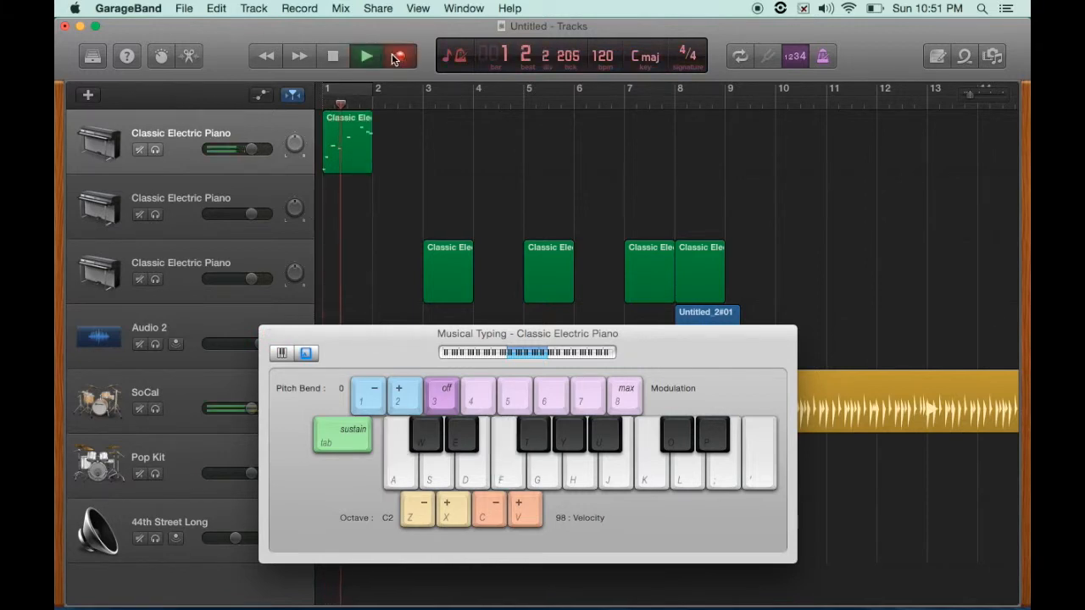
key(l)
key(d)
key(a)
key(d)
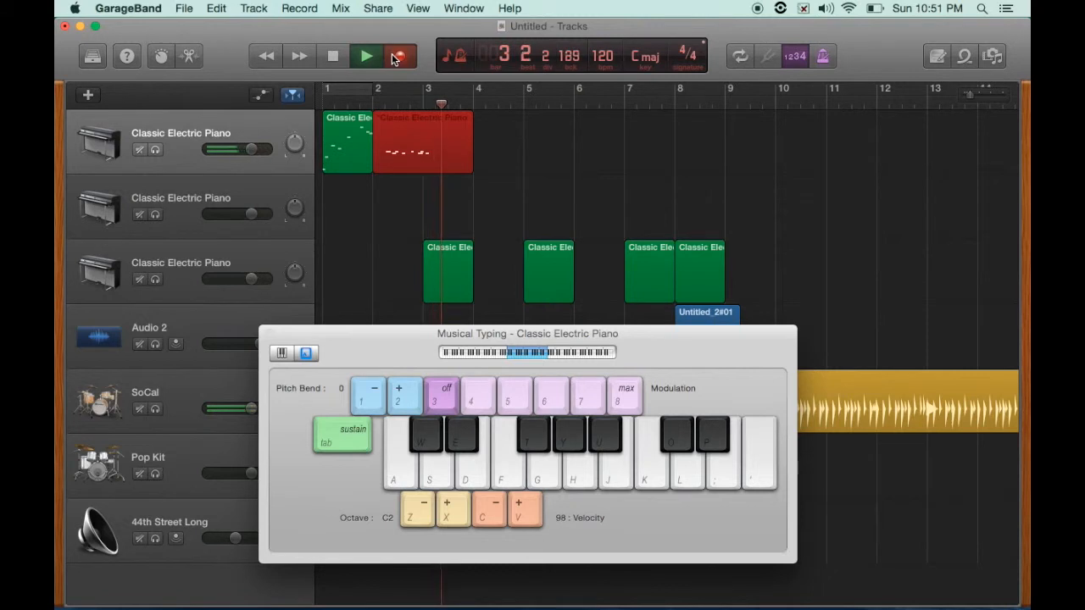
key(space)
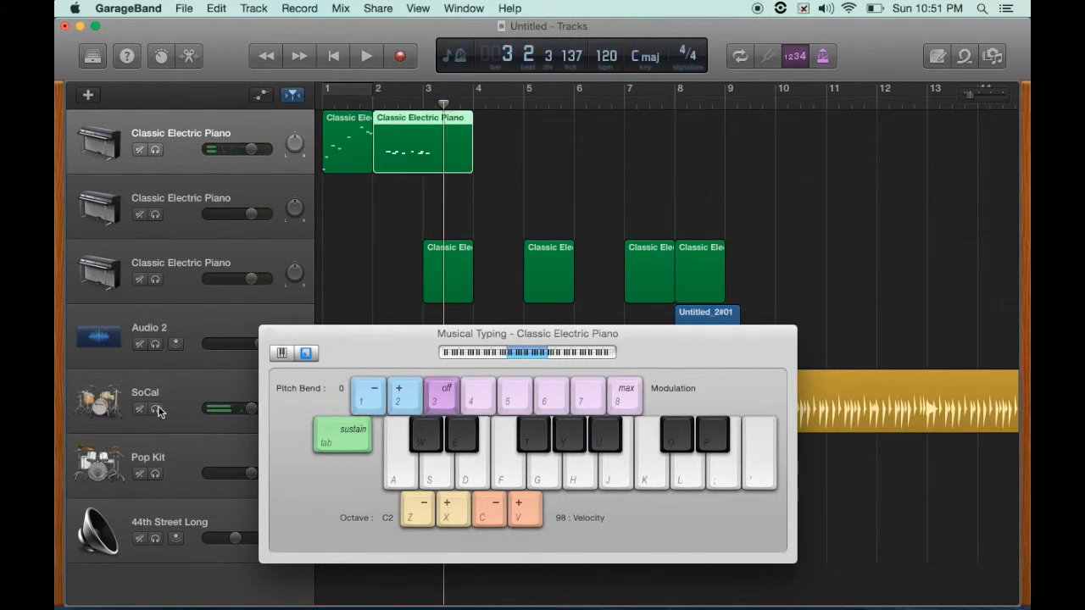
- Open the recorded piano region in the piano roll and close Musical Typing
drag(352, 340, 403, 233)
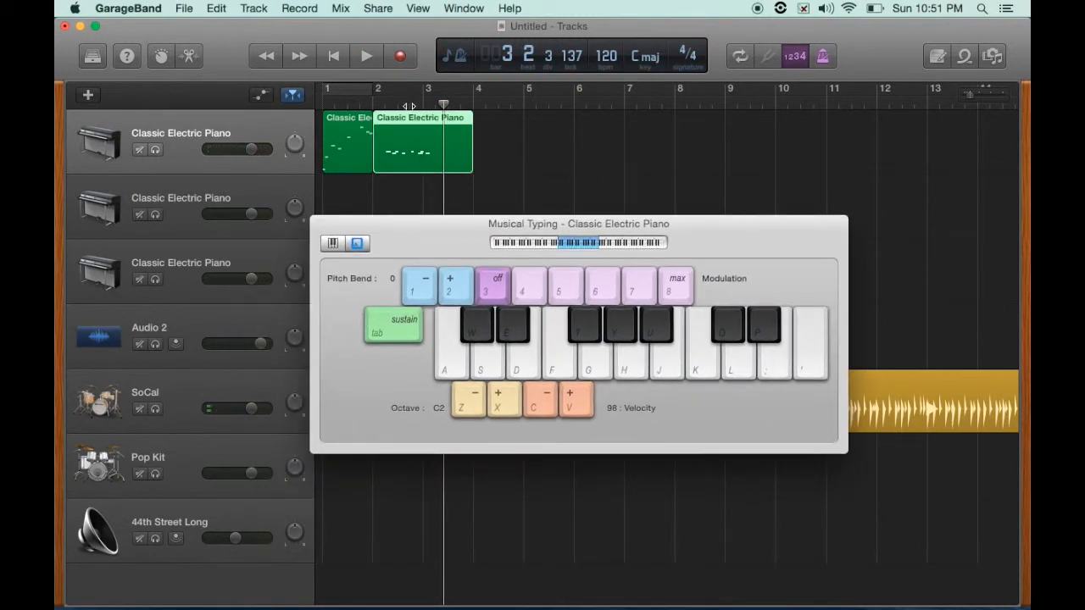
double_click(407, 116)
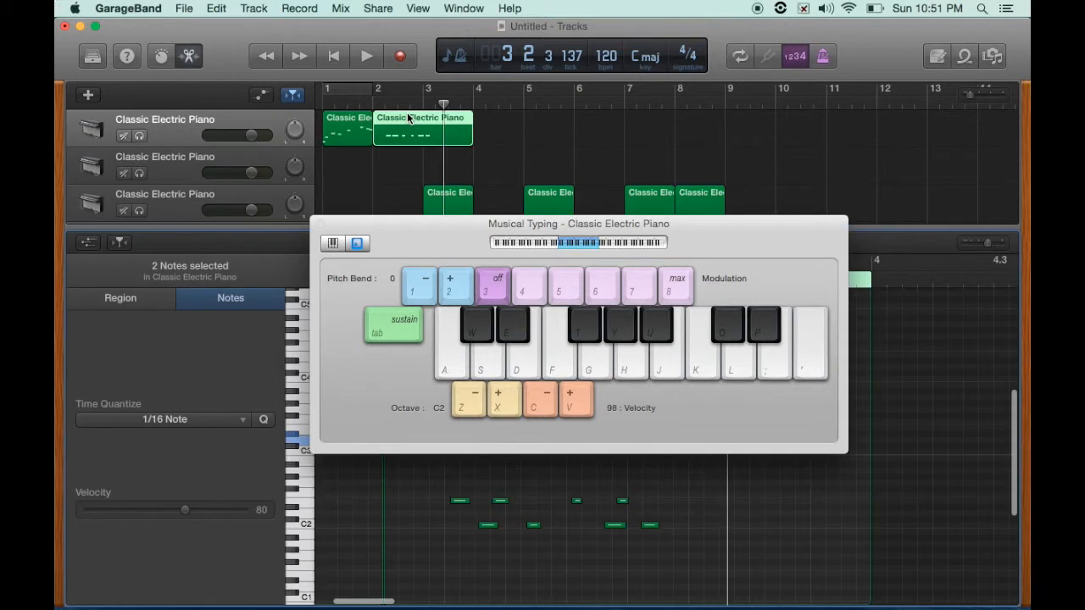
click(320, 223)
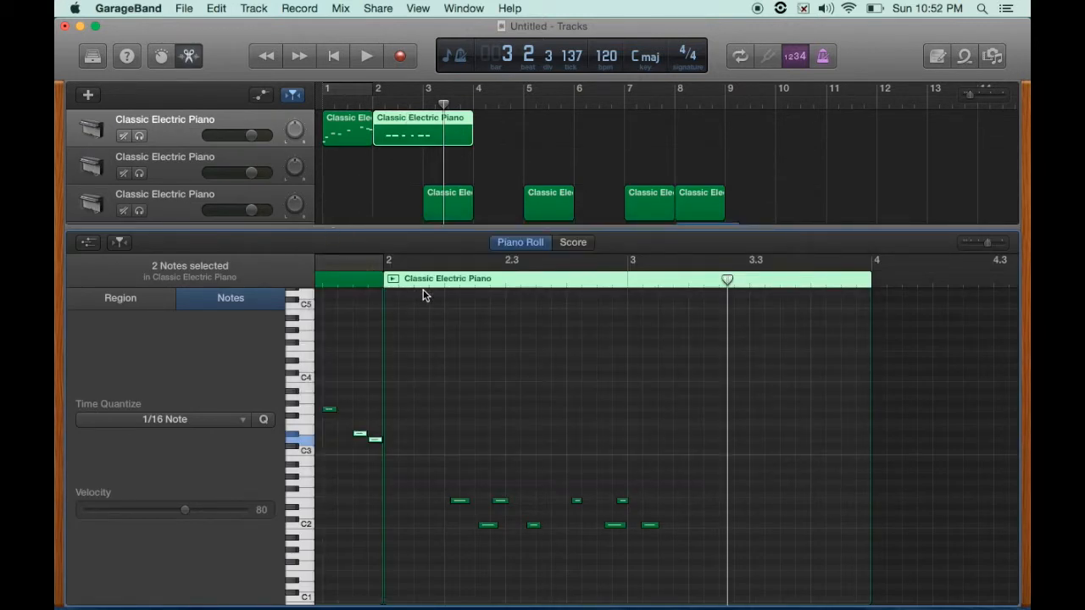
- Select the lower notes in the piano roll and quantize them to 1/16 Note
scroll(512, 393, left, 4)
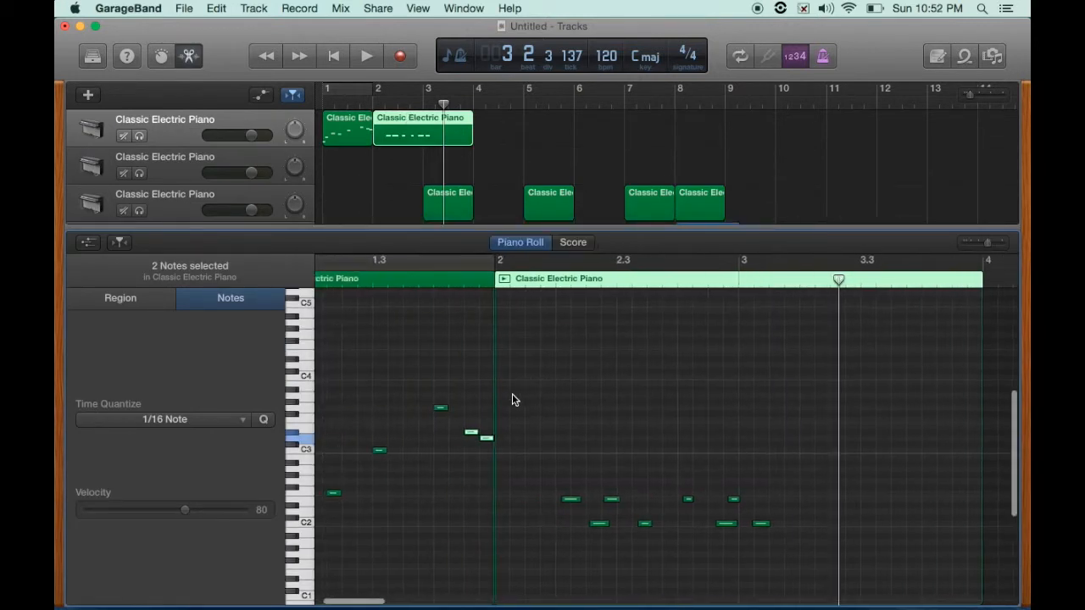
scroll(512, 393, left, 1)
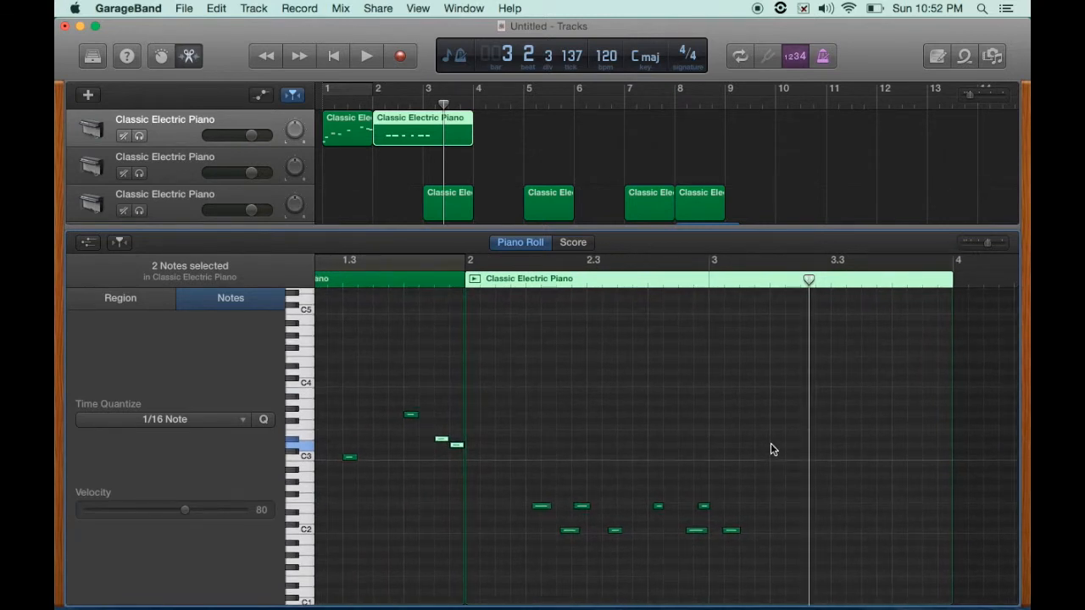
drag(771, 444, 528, 557)
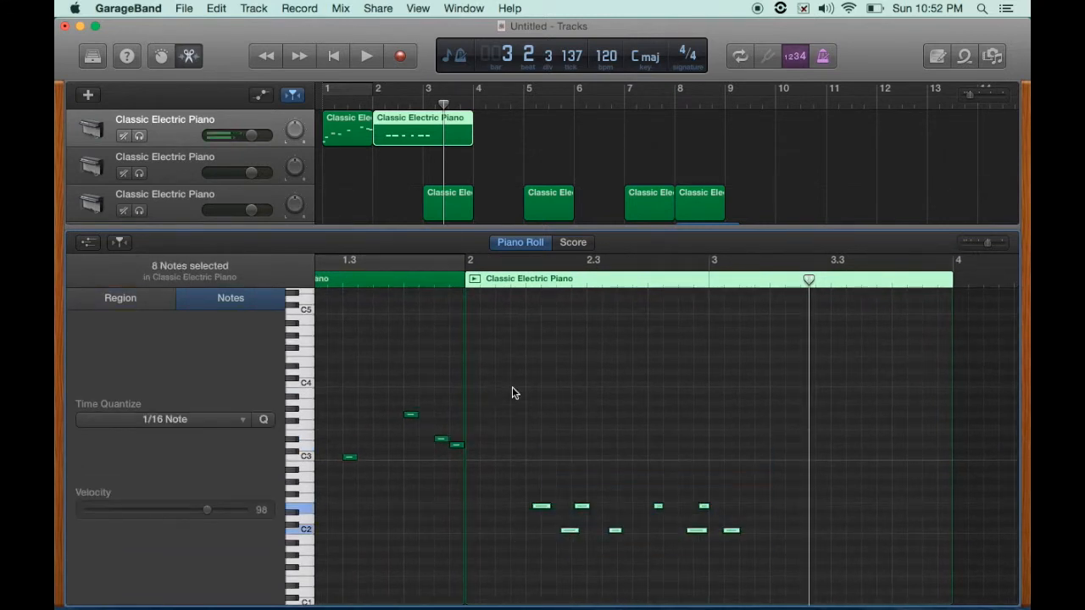
click(263, 421)
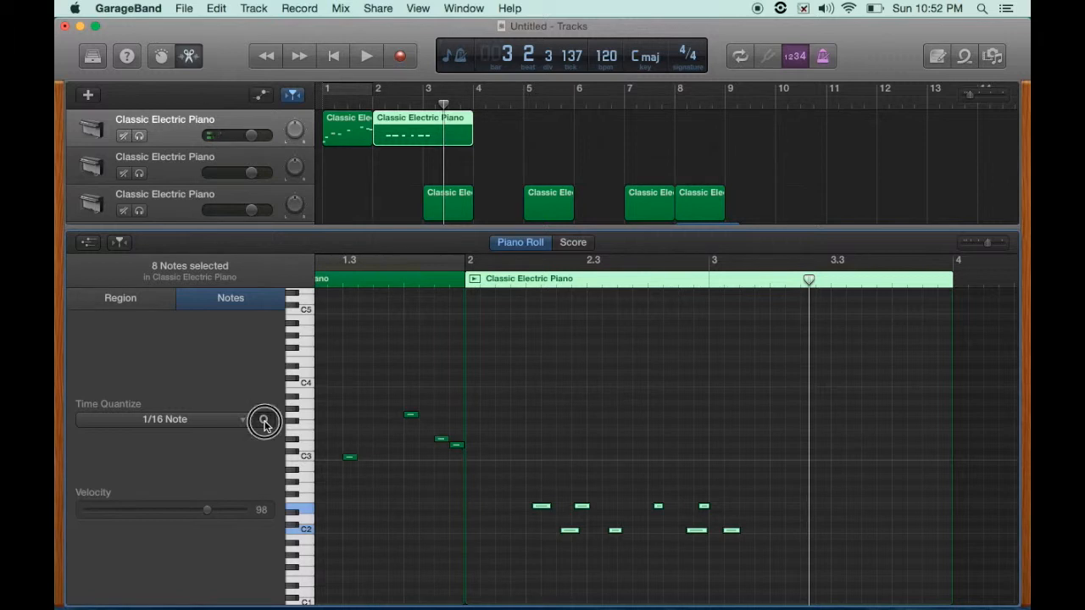
- Raise the lower notes of the recorded region to higher pitches one by one
drag(539, 505, 579, 415)
click(552, 460)
click(580, 434)
drag(605, 457, 650, 409)
click(652, 434)
drag(685, 451, 700, 396)
drag(731, 458, 732, 410)
- Play the edited piano part from the beginning, then stop
click(335, 56)
click(366, 56)
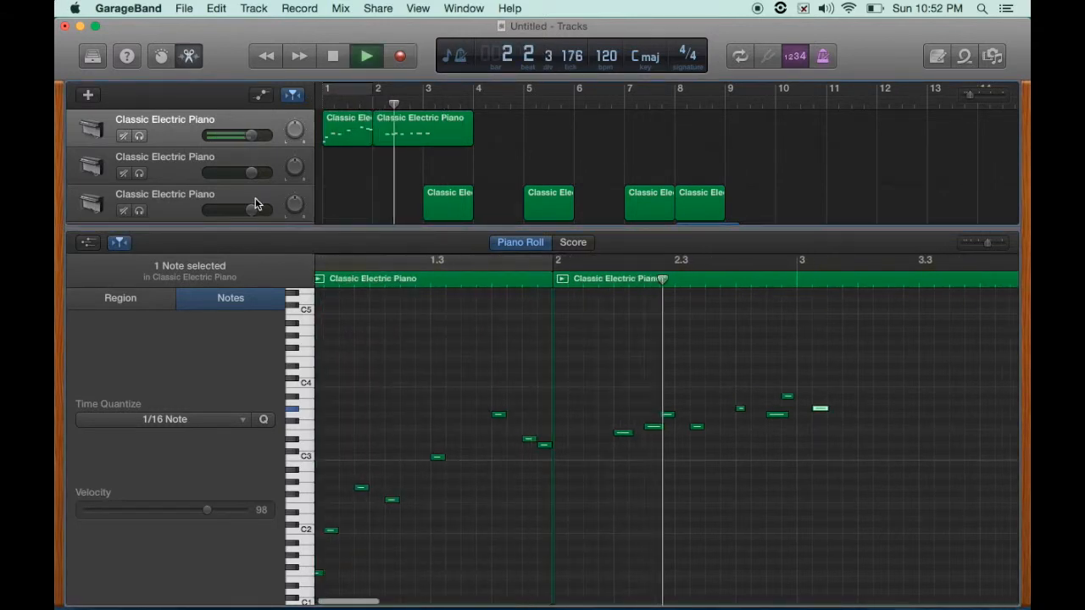
key(space)
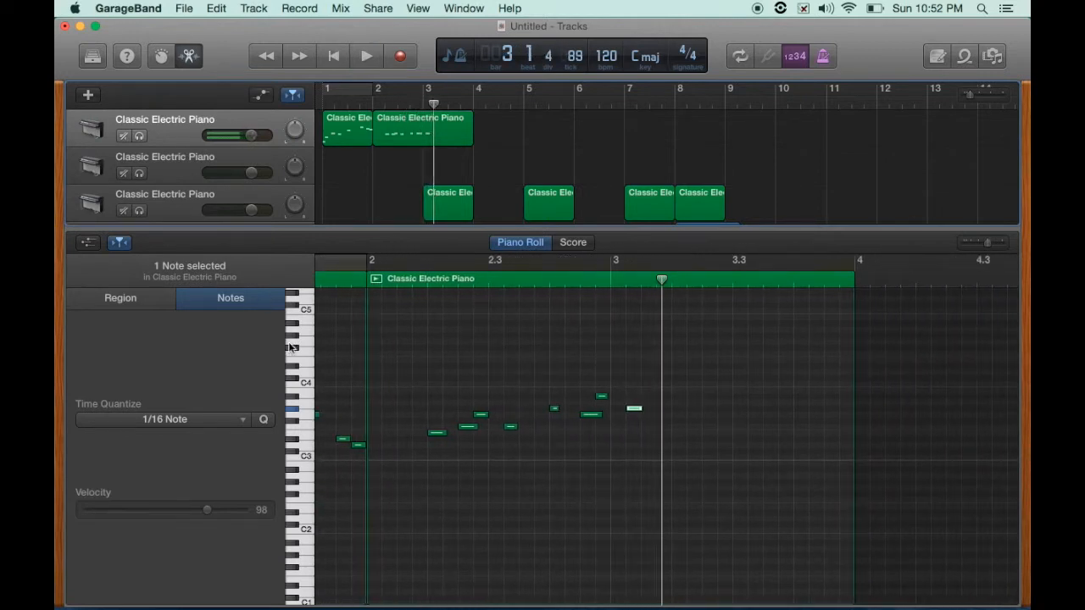
- Select a note in the recorded region to inspect its pitch and velocity
scroll(421, 310, left, 5)
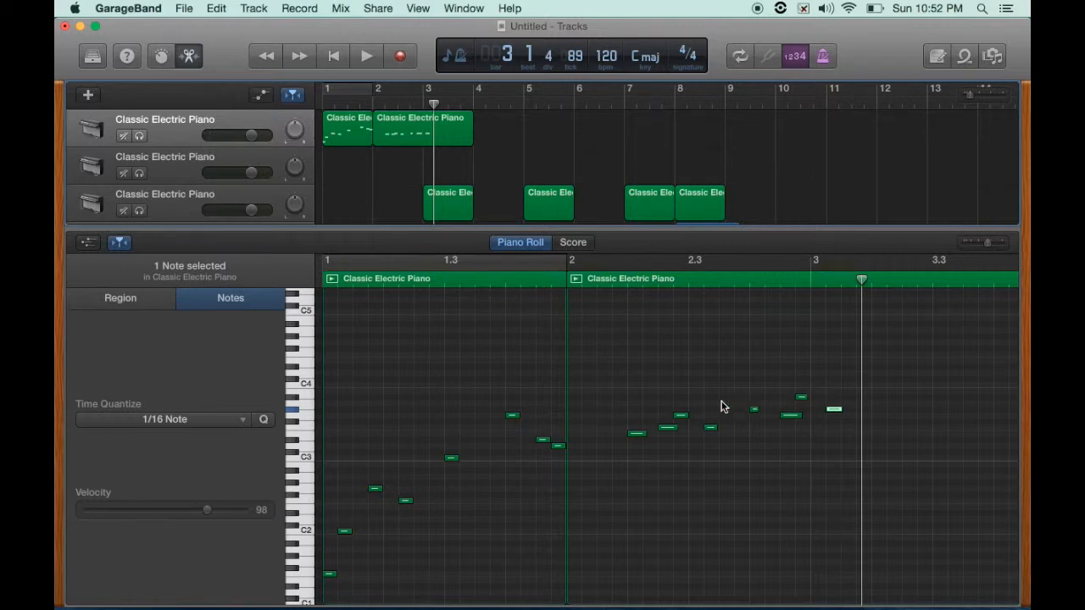
click(638, 434)
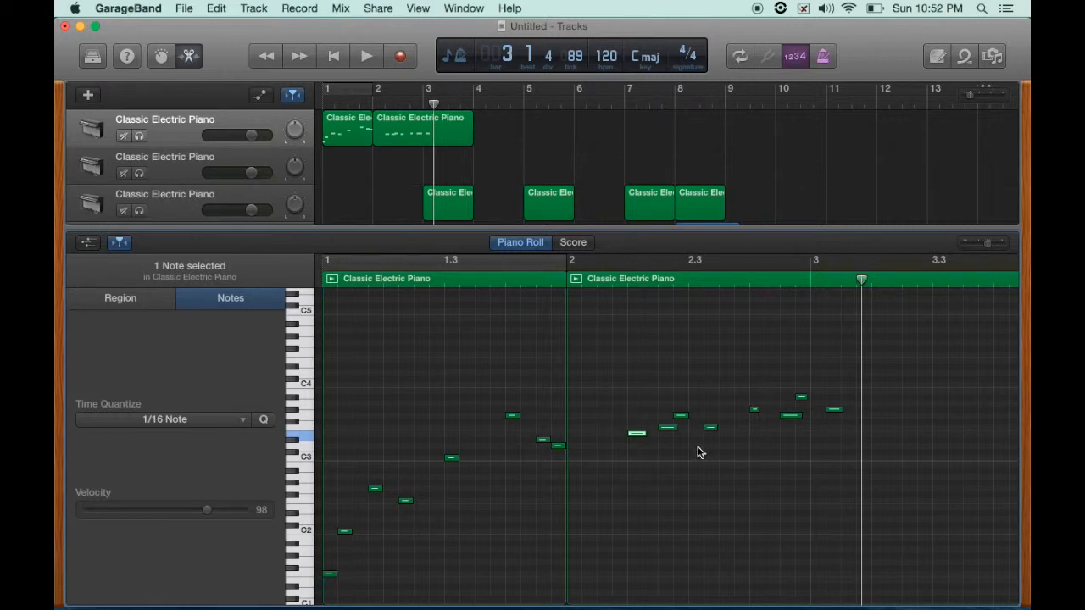
click(638, 436)
click(636, 436)
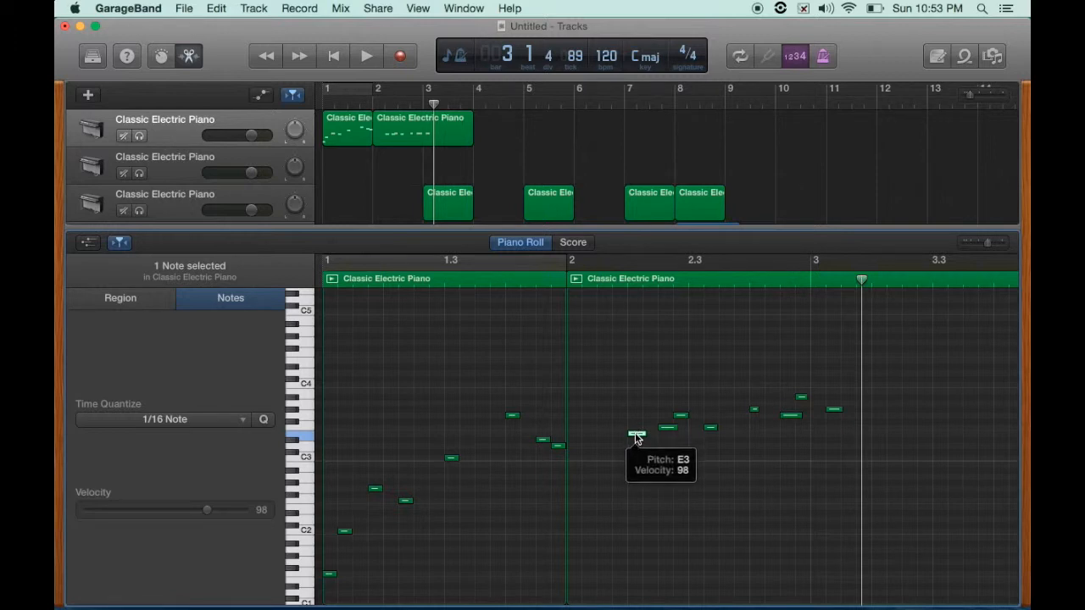
- Select several more notes in the region to inspect their pitches, then close the editor
click(639, 438)
click(670, 434)
click(680, 416)
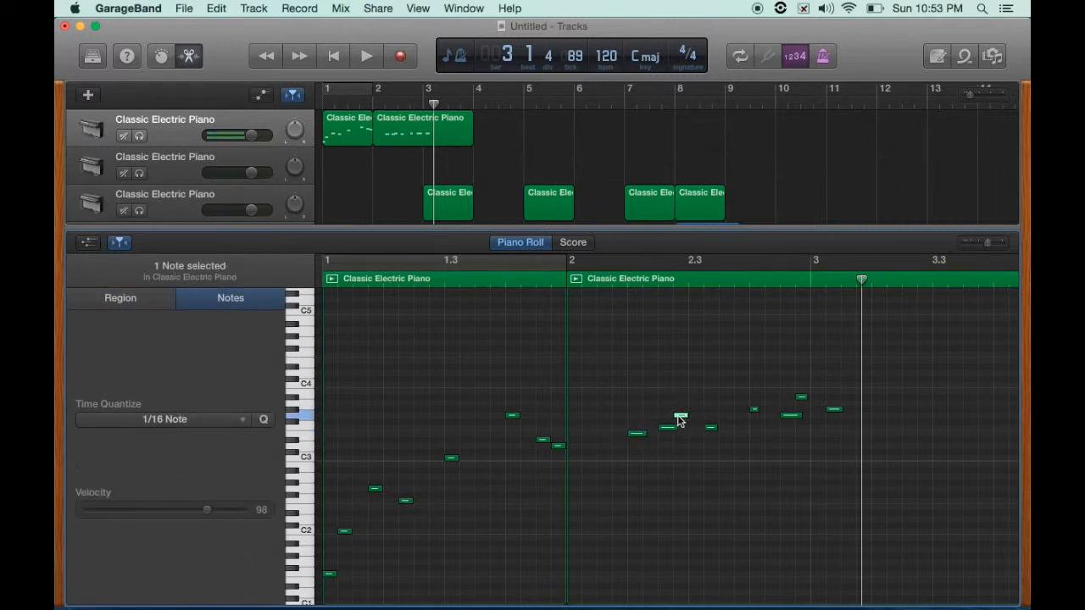
click(710, 430)
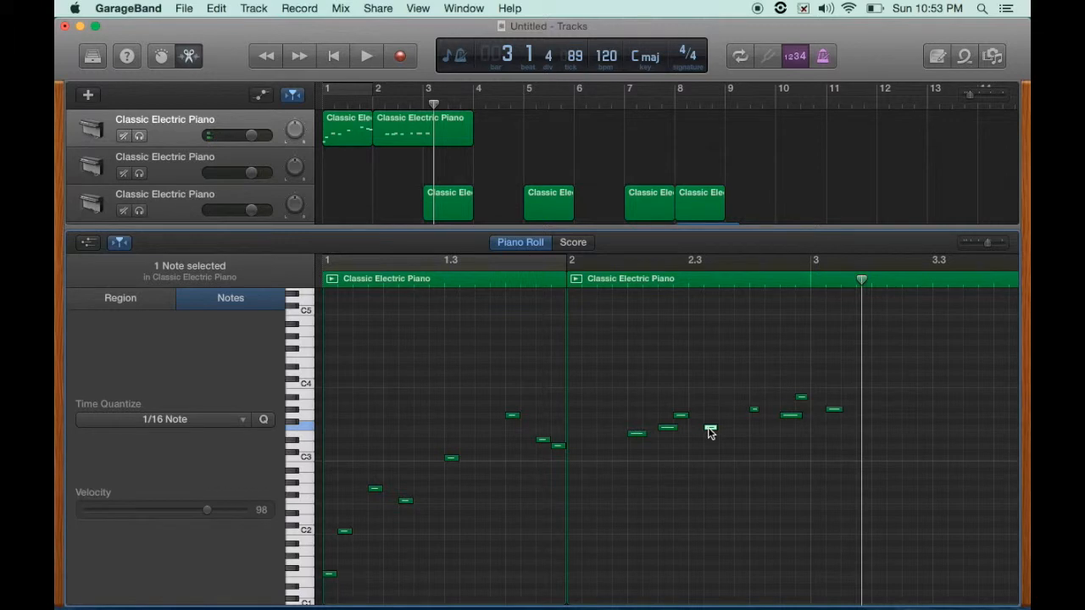
click(710, 431)
double_click(358, 227)
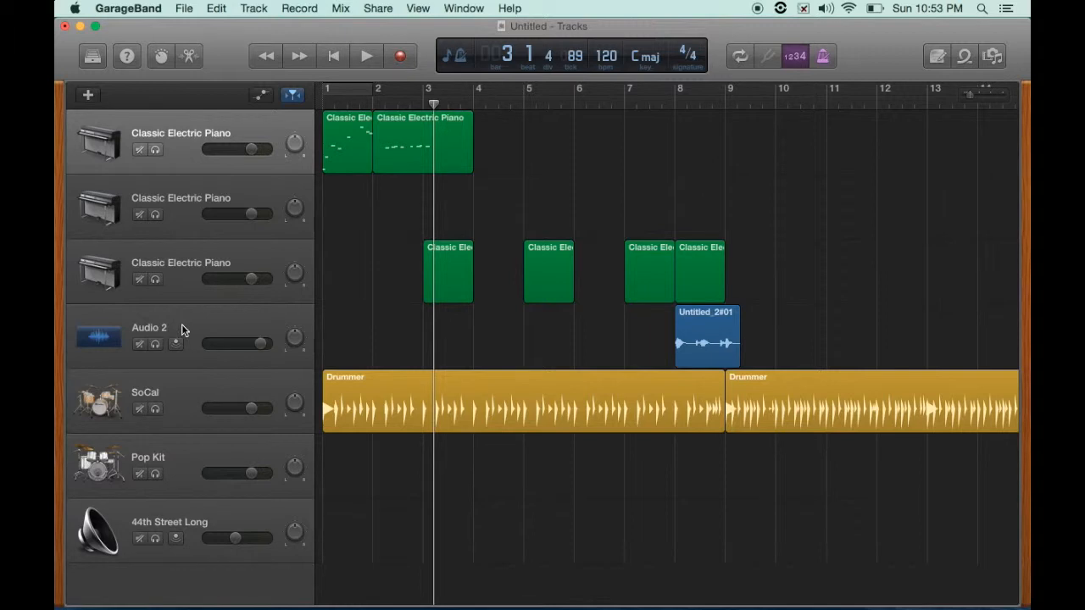
- Arm the Audio 2 track for recording and lower its volume slider
click(214, 326)
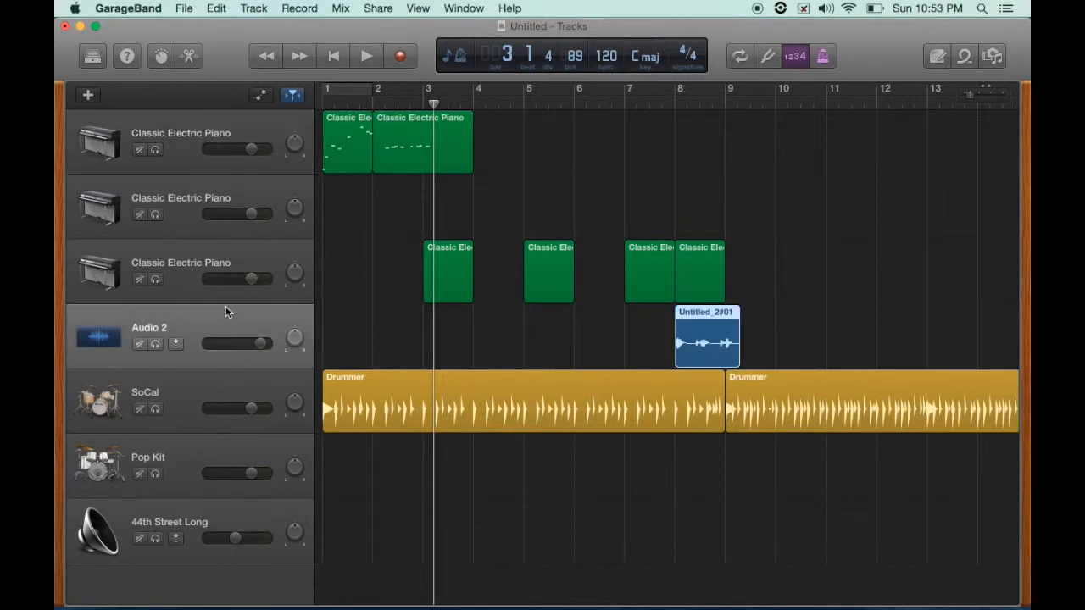
click(176, 345)
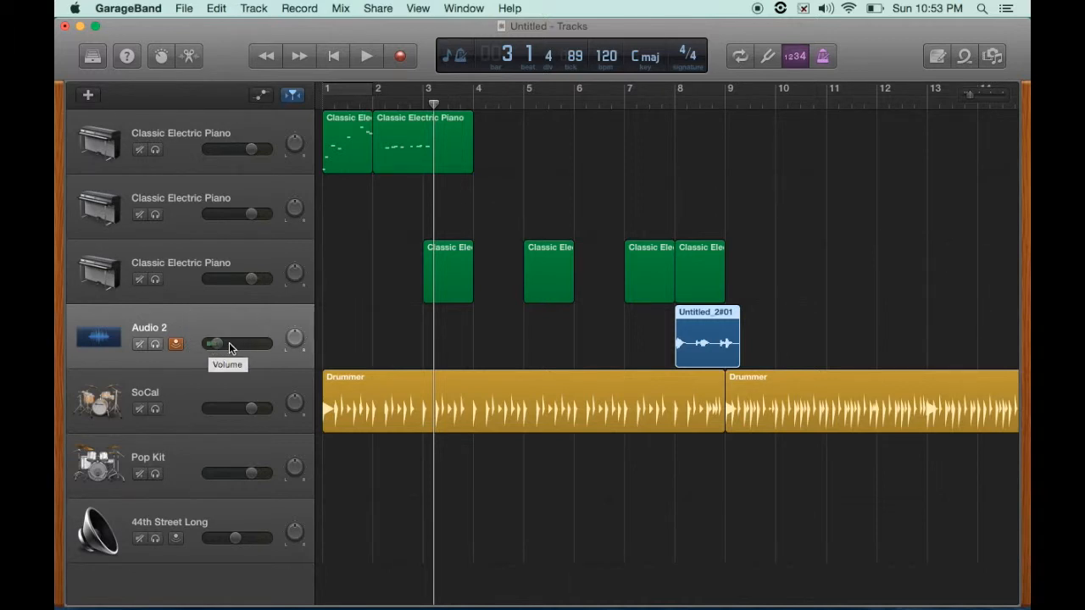
drag(215, 344, 274, 245)
drag(236, 345, 258, 283)
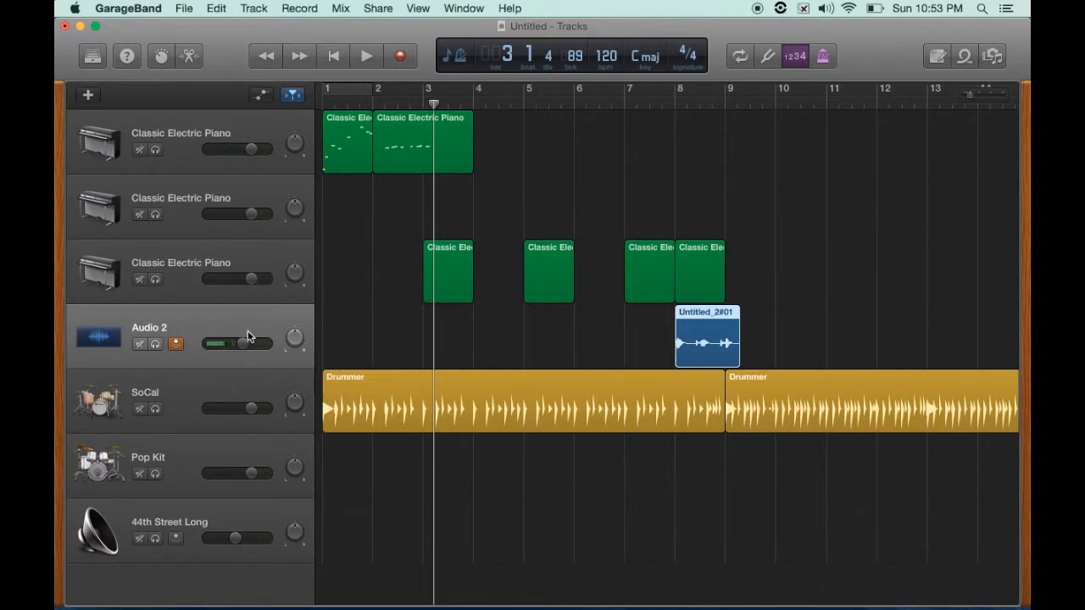
drag(245, 344, 215, 456)
drag(234, 344, 212, 407)
- Record an audio take on the Audio 2 track from bar 3, then stop recording
click(403, 57)
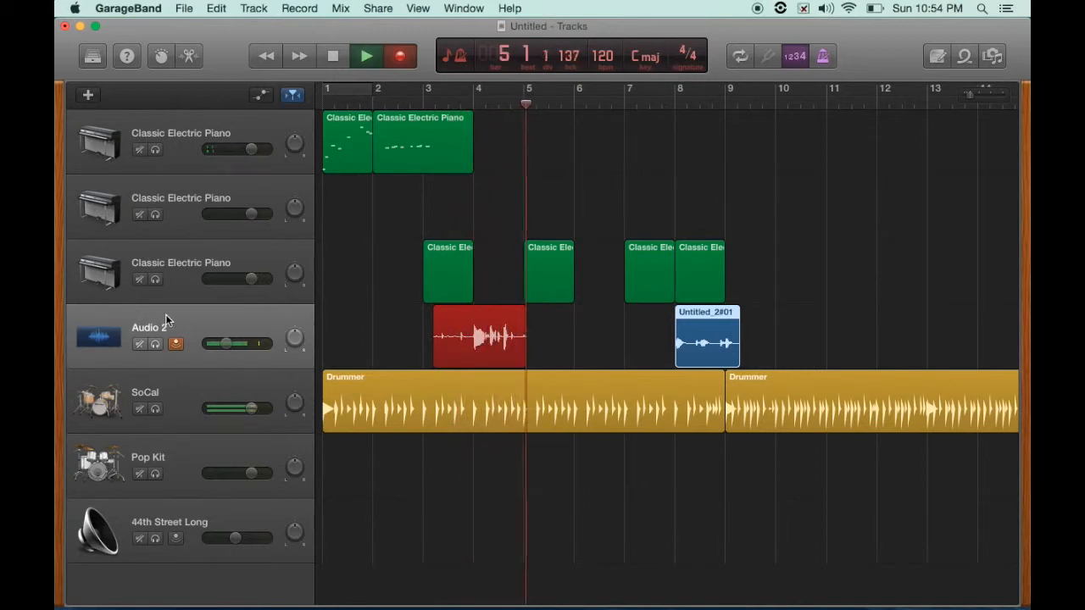
key(space)
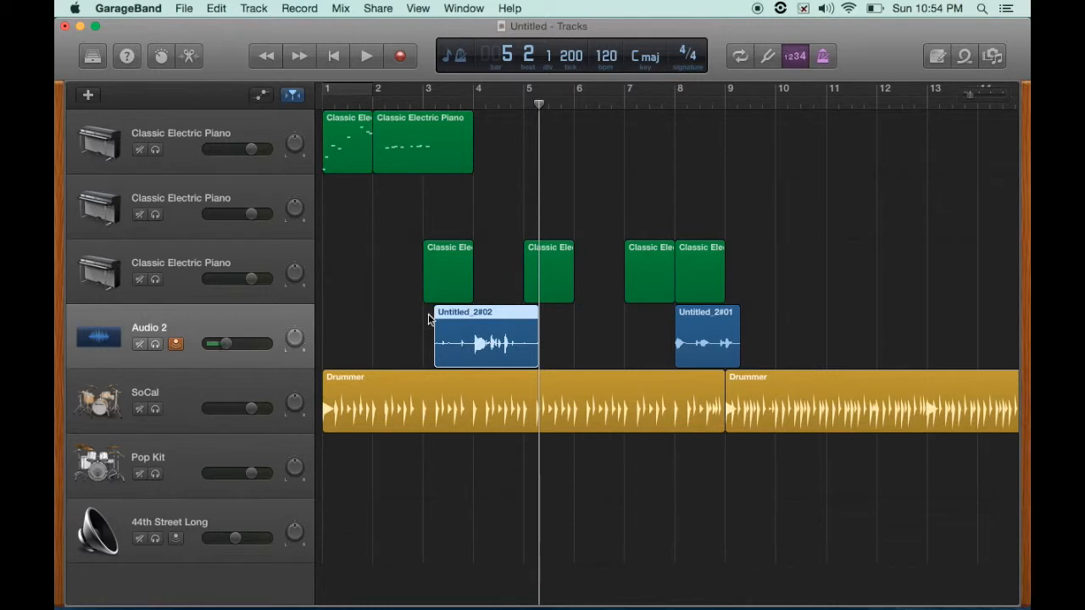
- Solo the Audio 2 track and open its bar-3 audio region in the audio editor
click(175, 343)
click(155, 344)
drag(472, 322, 462, 322)
double_click(458, 321)
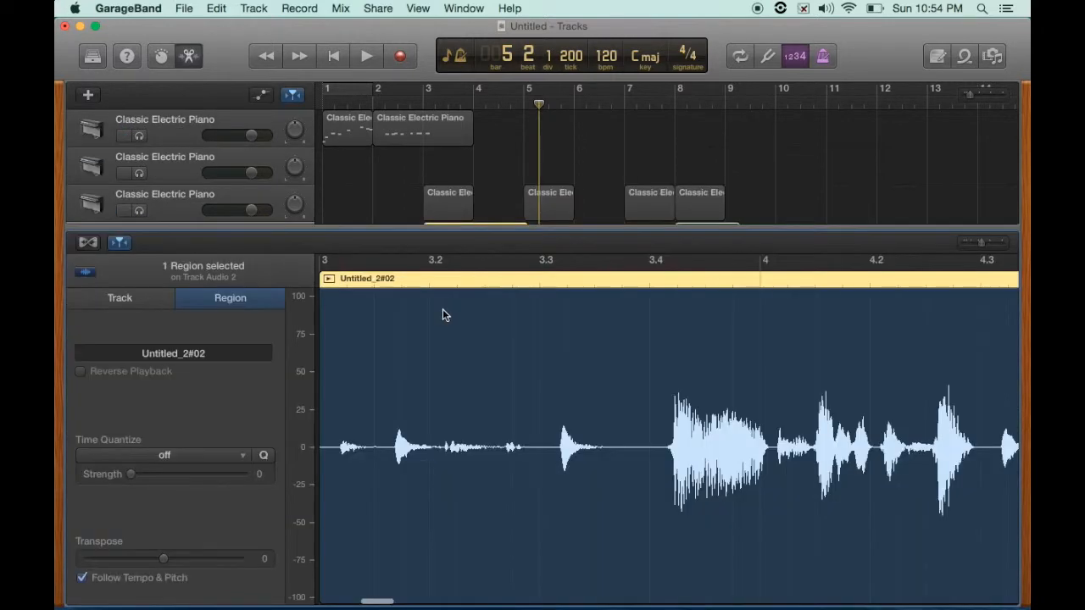
- Play the region in the audio editor with cycle mode toggled on and off
key(c)
key(space)
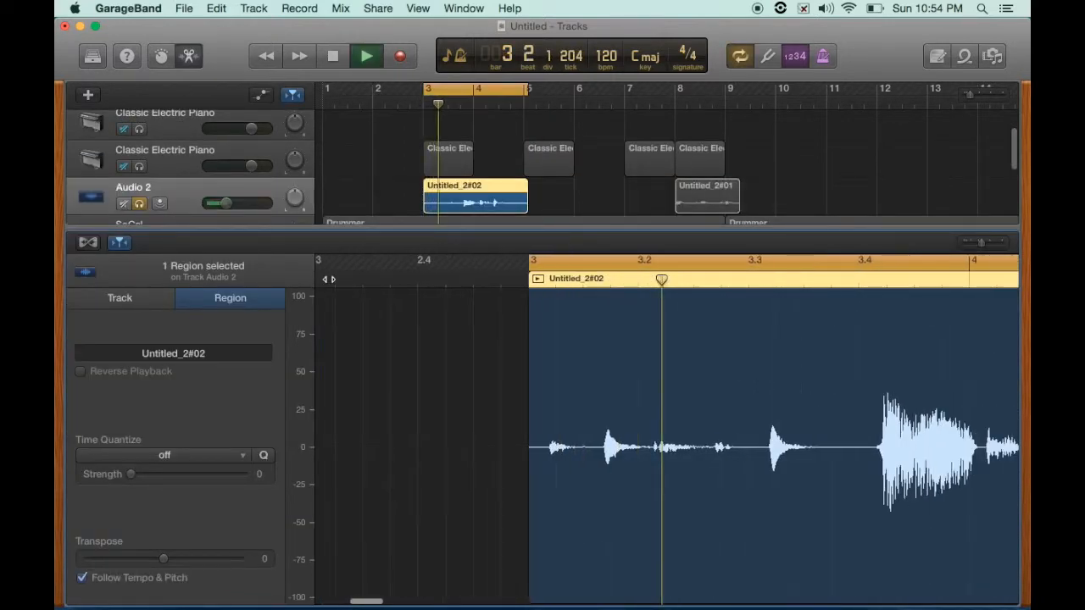
key(c)
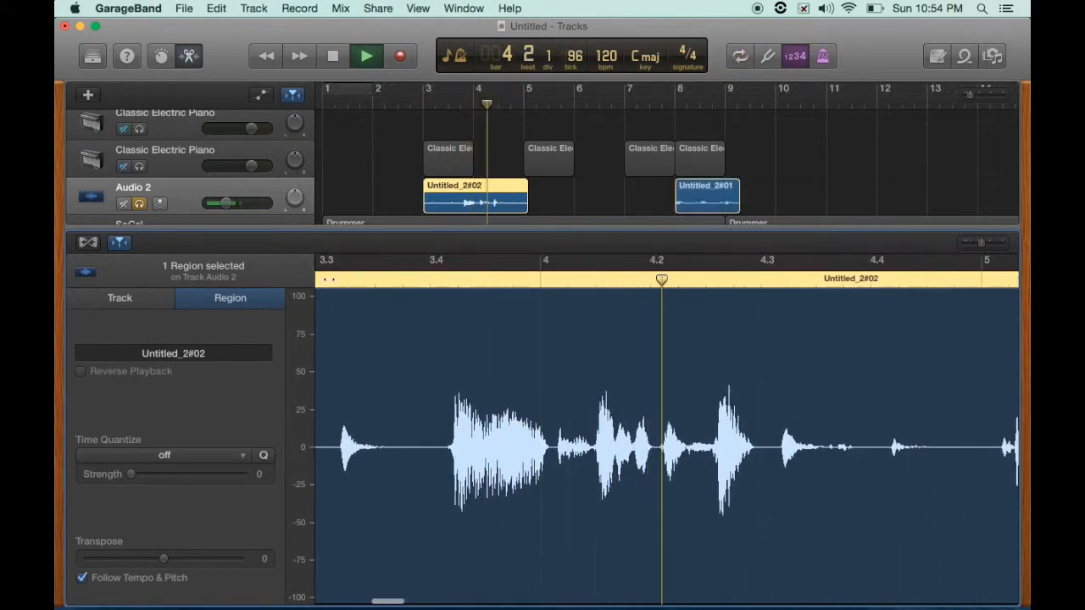
key(space)
- Replay the region from its start, then close the audio editor
scroll(399, 380, left, 8)
scroll(400, 380, left, 5)
scroll(399, 380, right, 6)
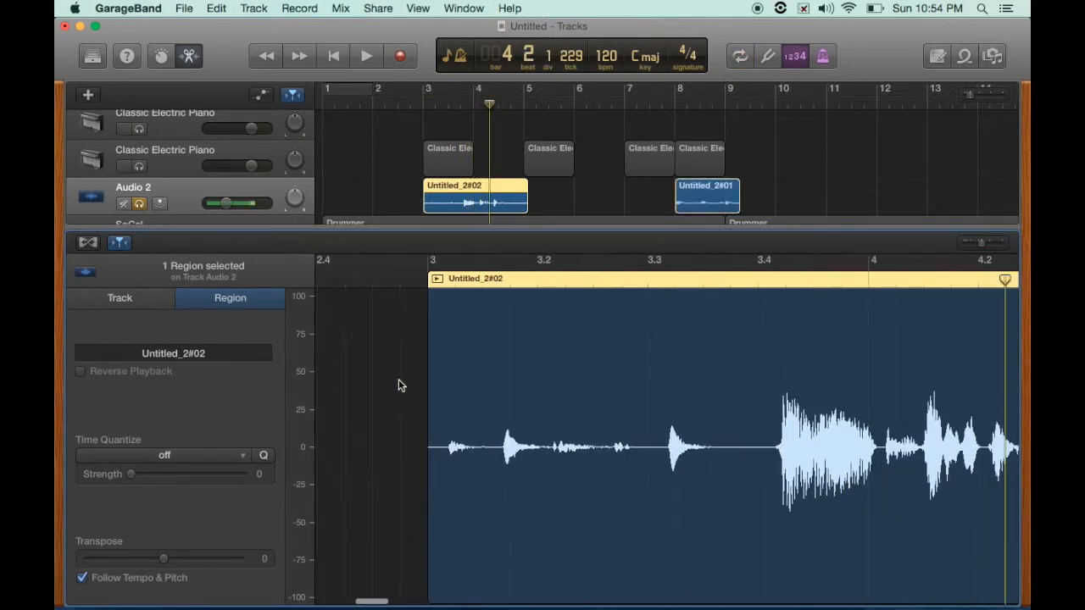
click(448, 278)
key(space)
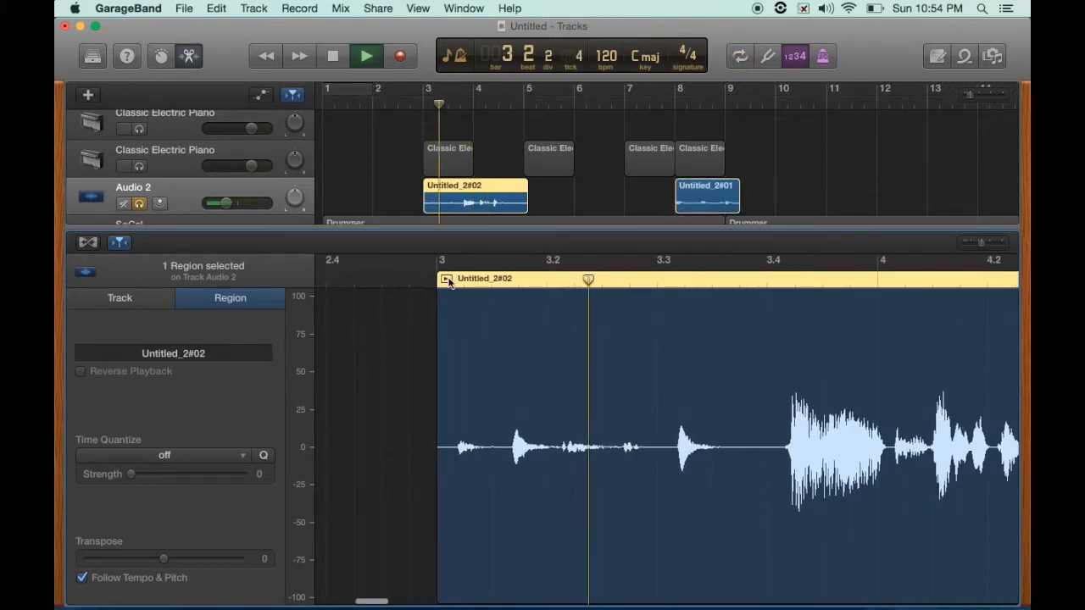
key(space)
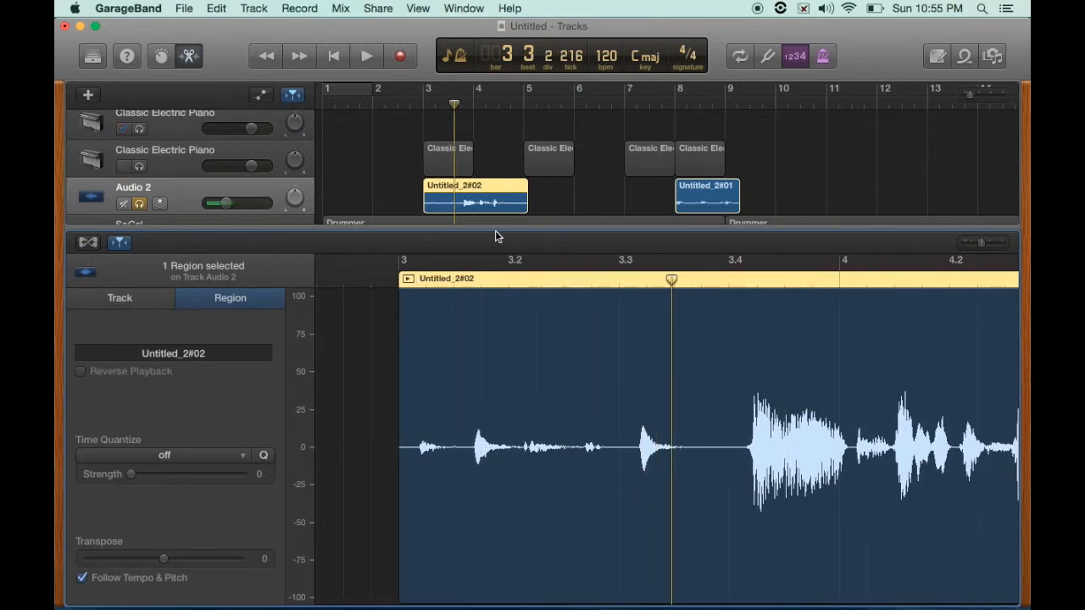
key(e)
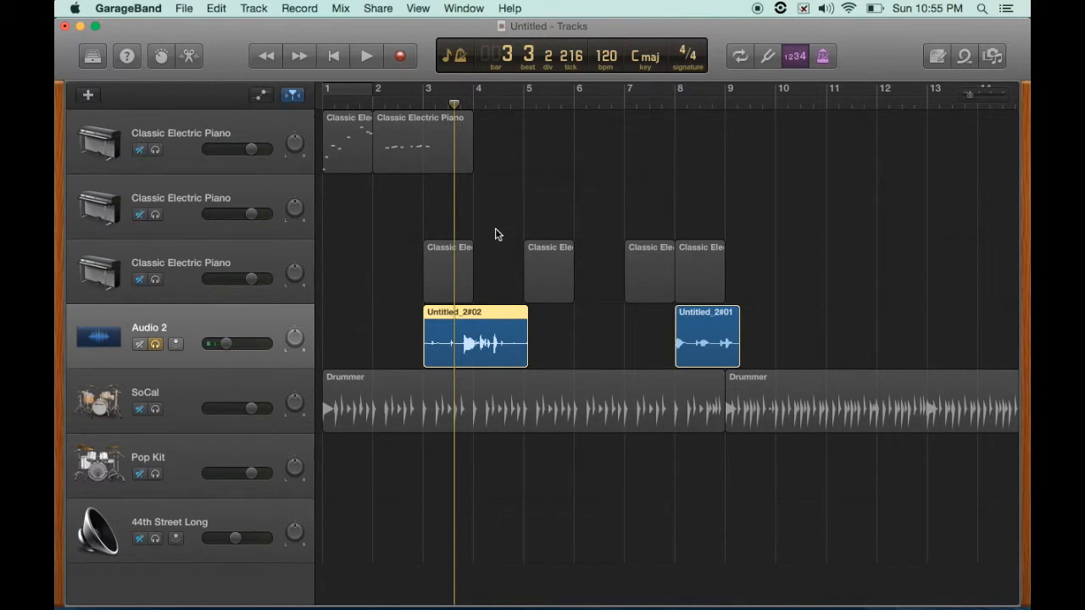
- Unsolo Audio 2 and open Quick Help, moving its window aside
key(s)
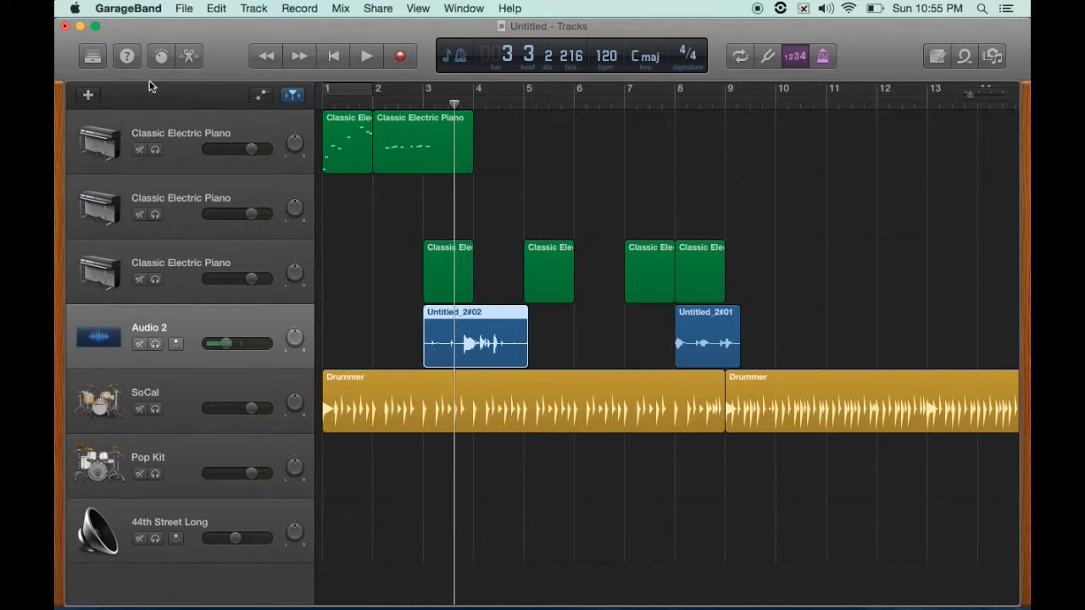
click(127, 56)
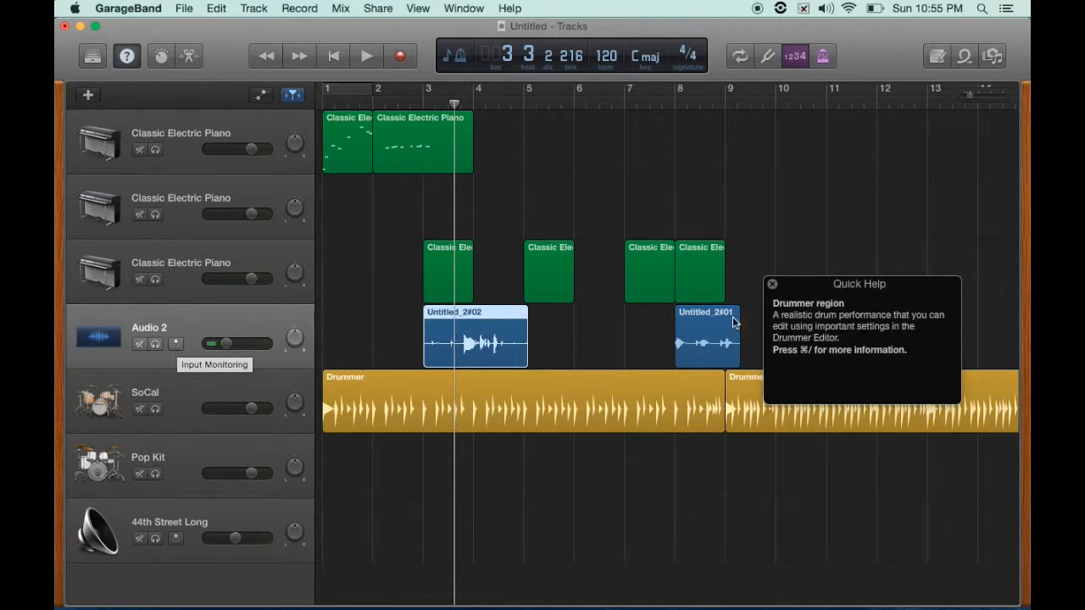
drag(805, 291, 845, 364)
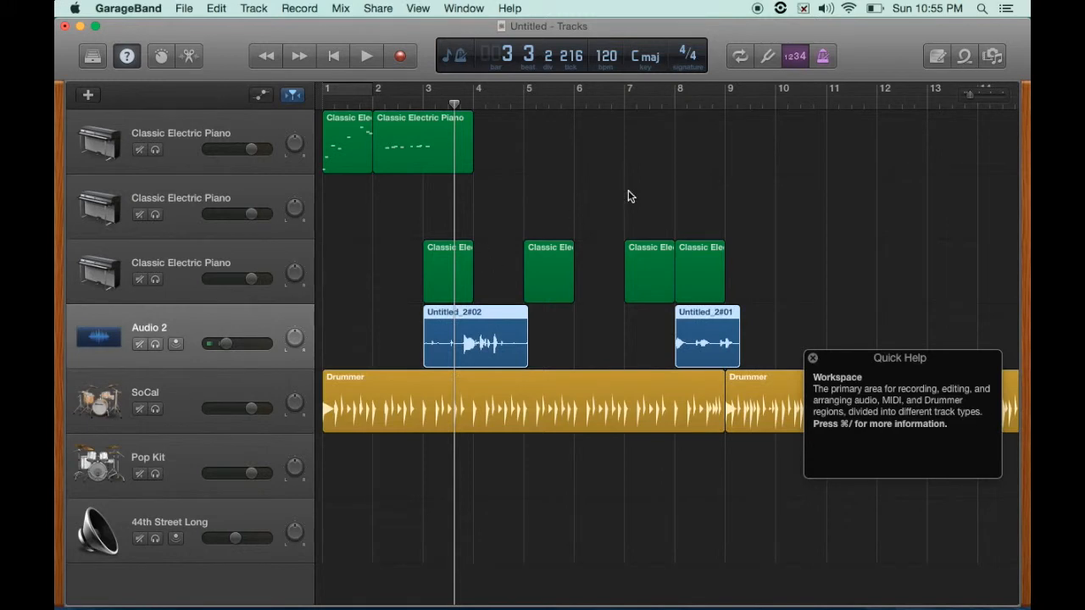
- Record a short audio take on Audio 2 starting after bar 8, then stop
click(749, 95)
click(402, 57)
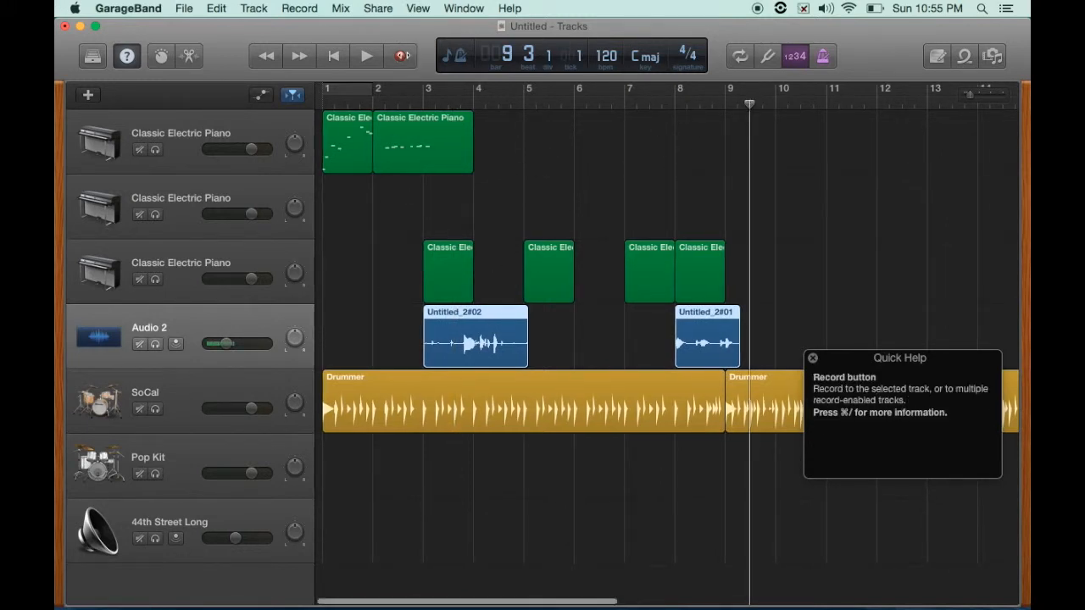
click(403, 58)
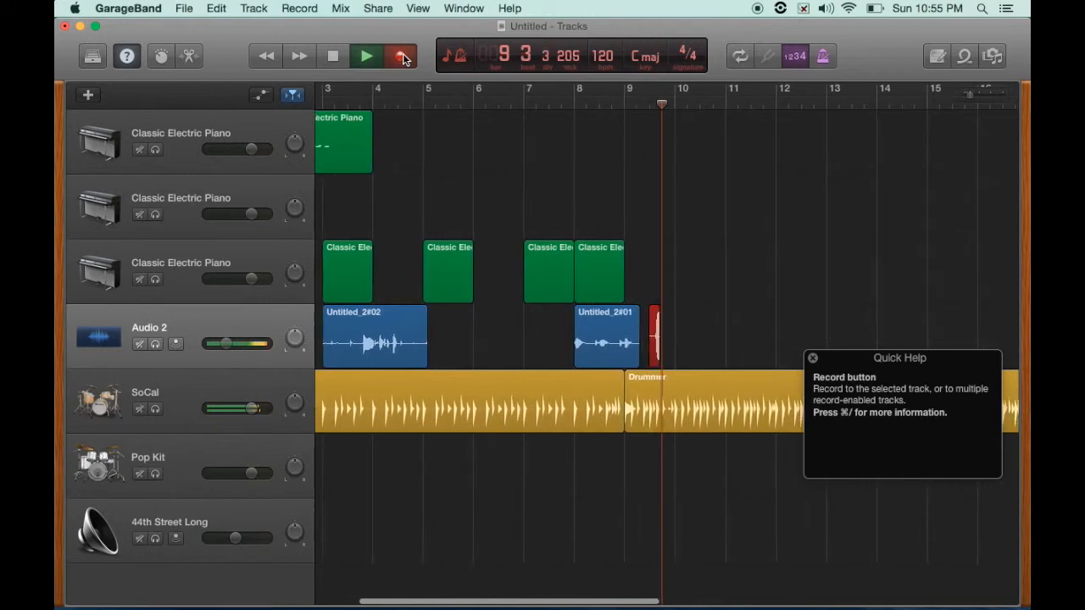
key(space)
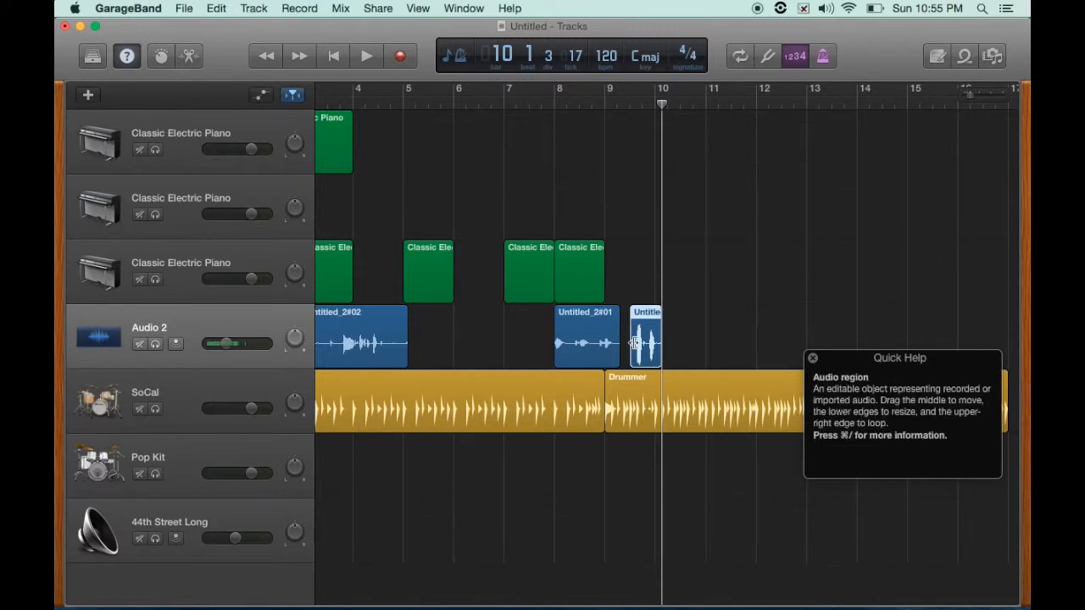
- Select all regions on the Audio 2 track and delete them
scroll(627, 324, left, 5)
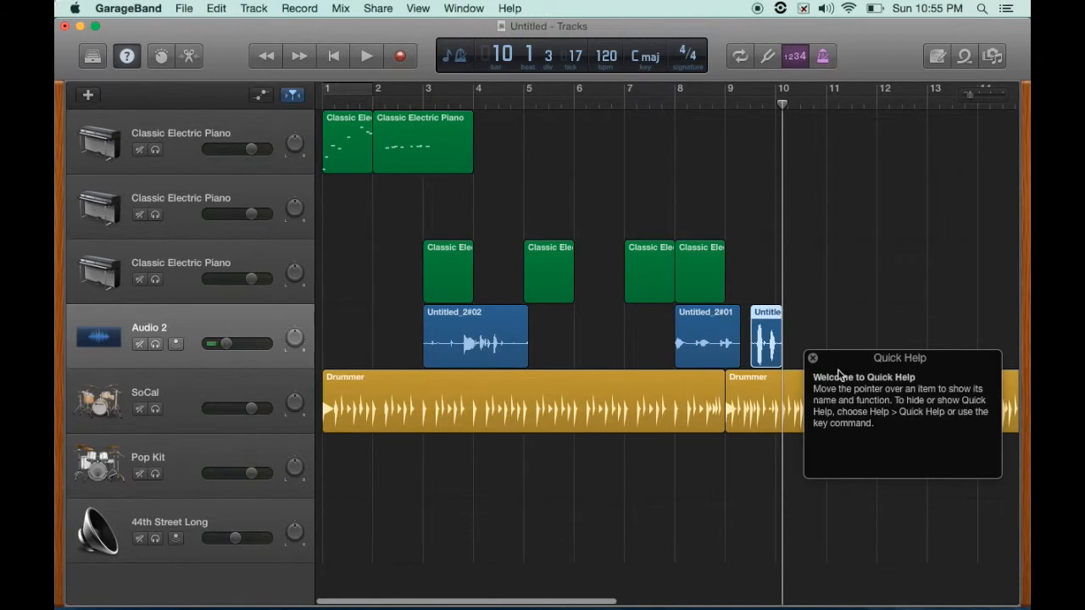
drag(847, 359, 868, 464)
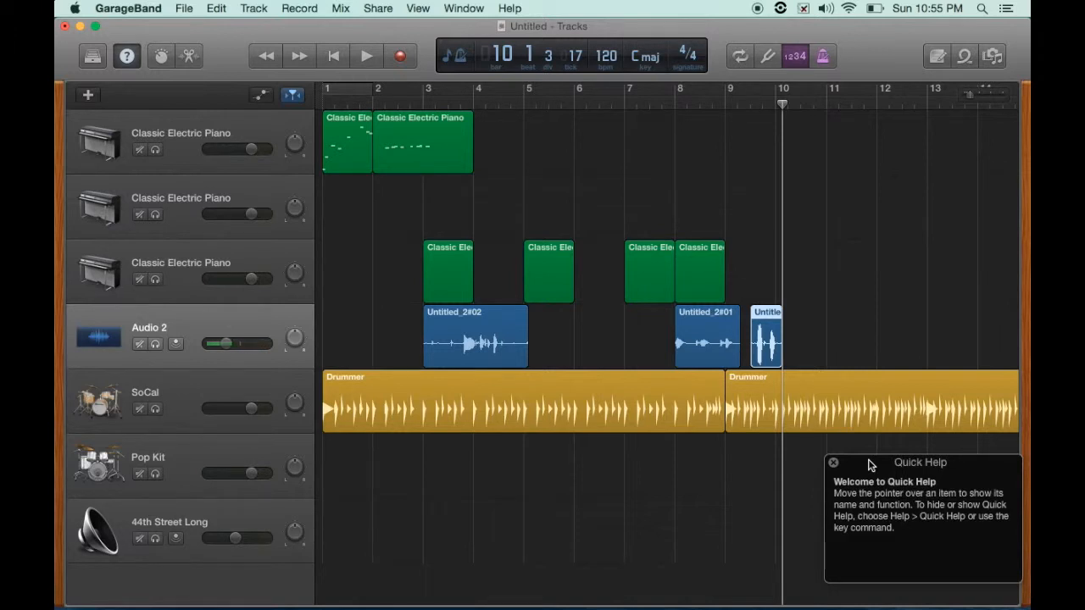
drag(852, 307, 466, 342)
key(Delete)
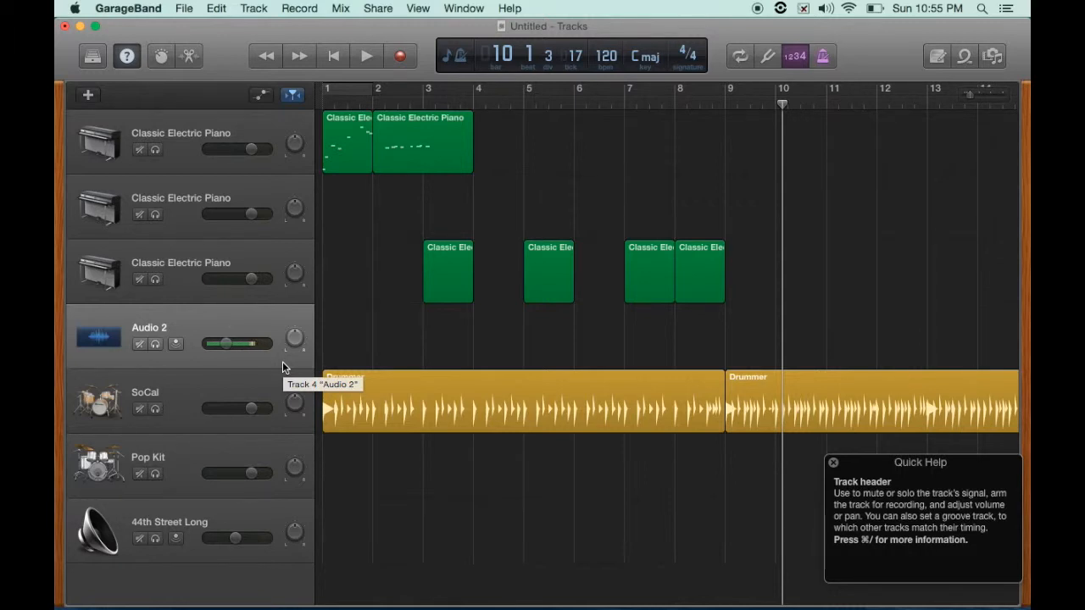
- Step through the tracks, selecting each one in turn
key(Up)
key(Up)
key(Up)
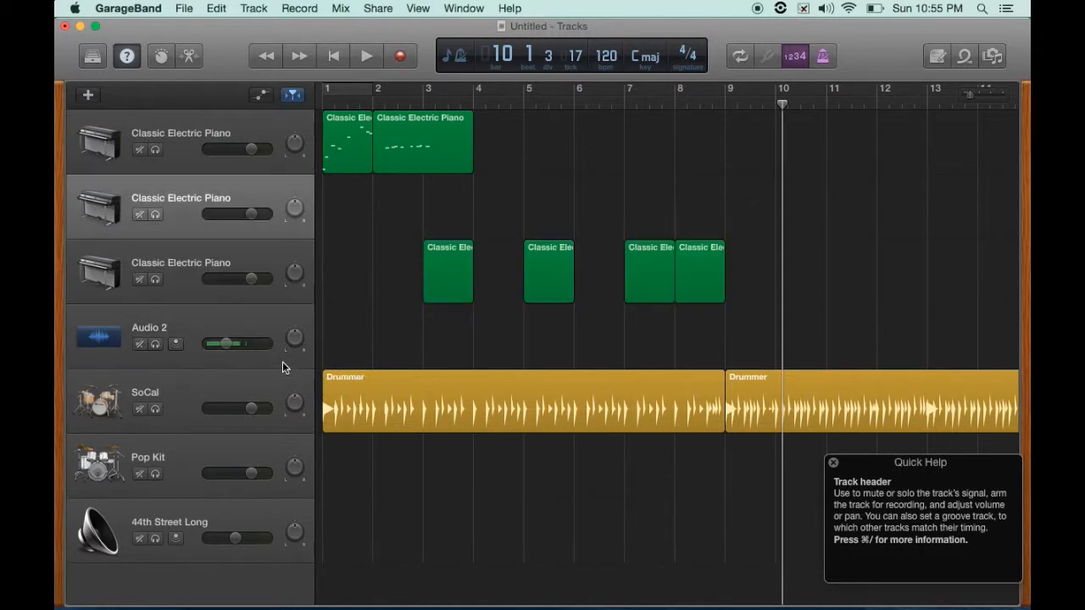
key(Down)
key(Up)
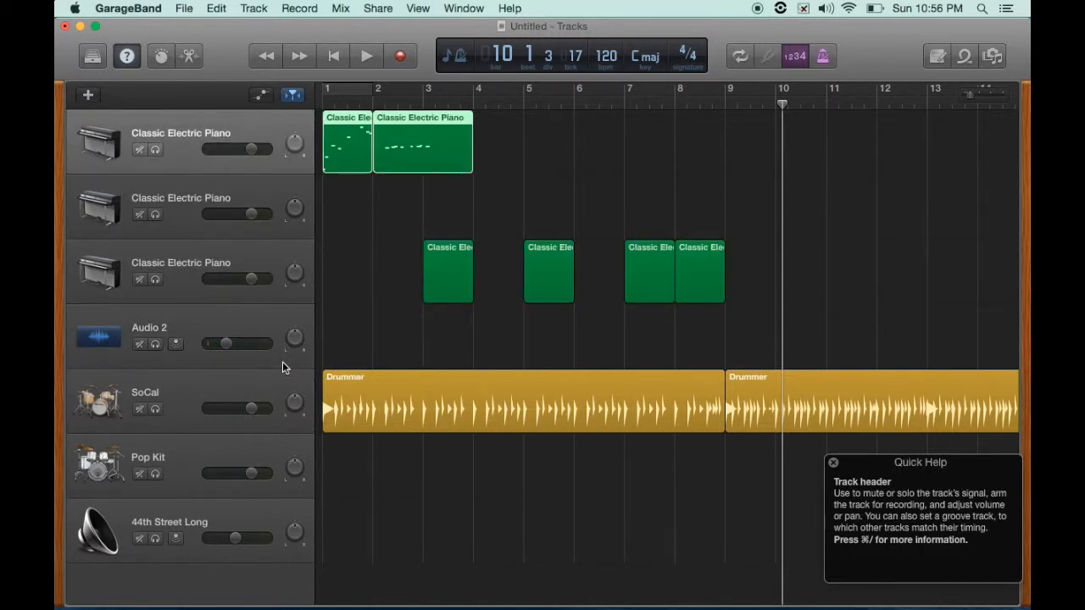
key(Down)
click(245, 121)
click(236, 193)
click(220, 244)
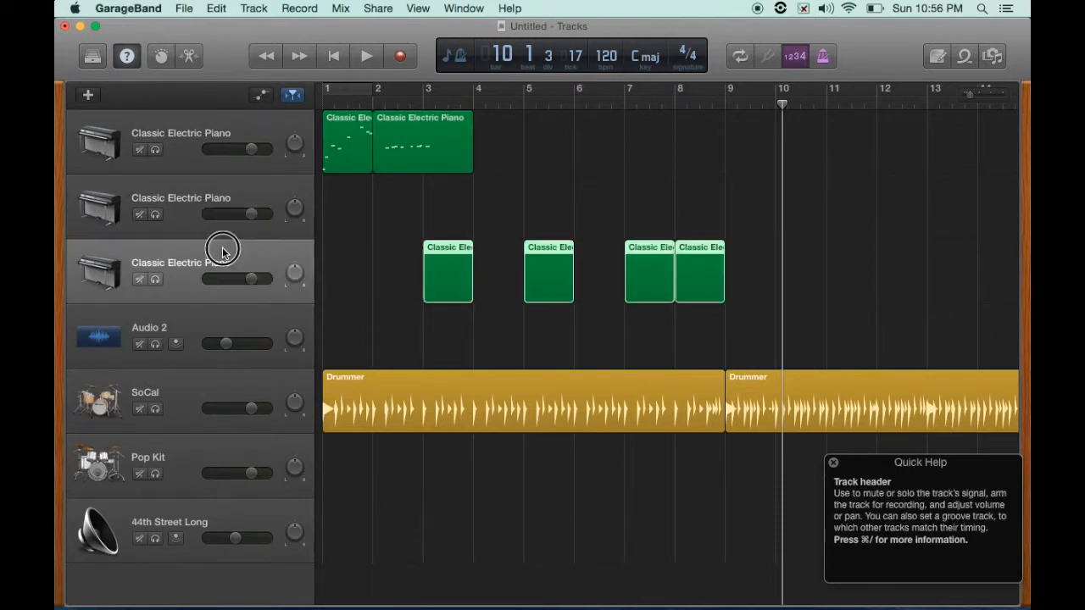
click(210, 322)
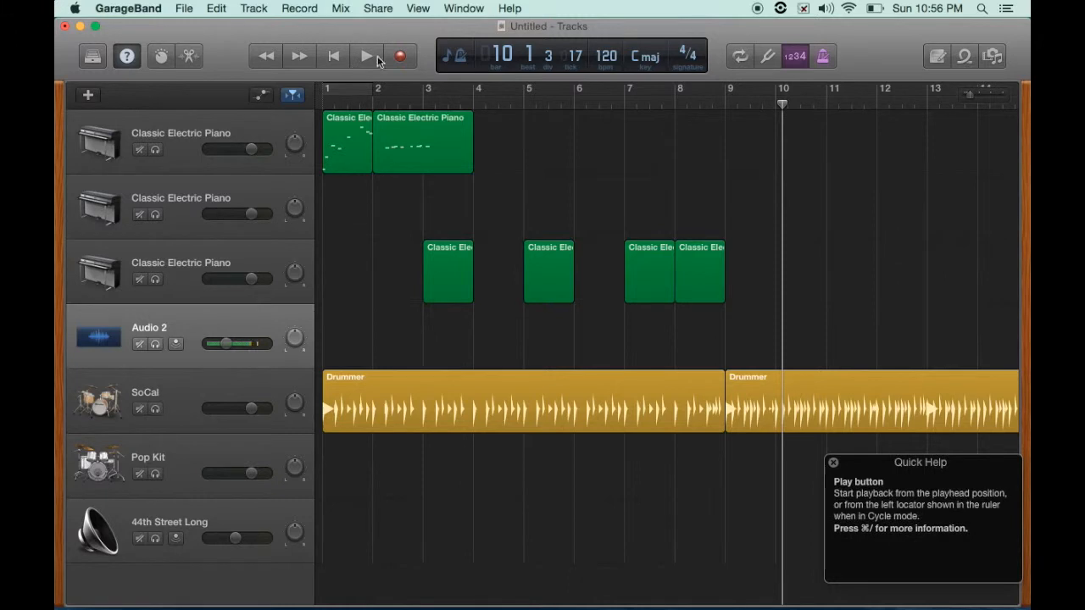
click(266, 191)
click(247, 323)
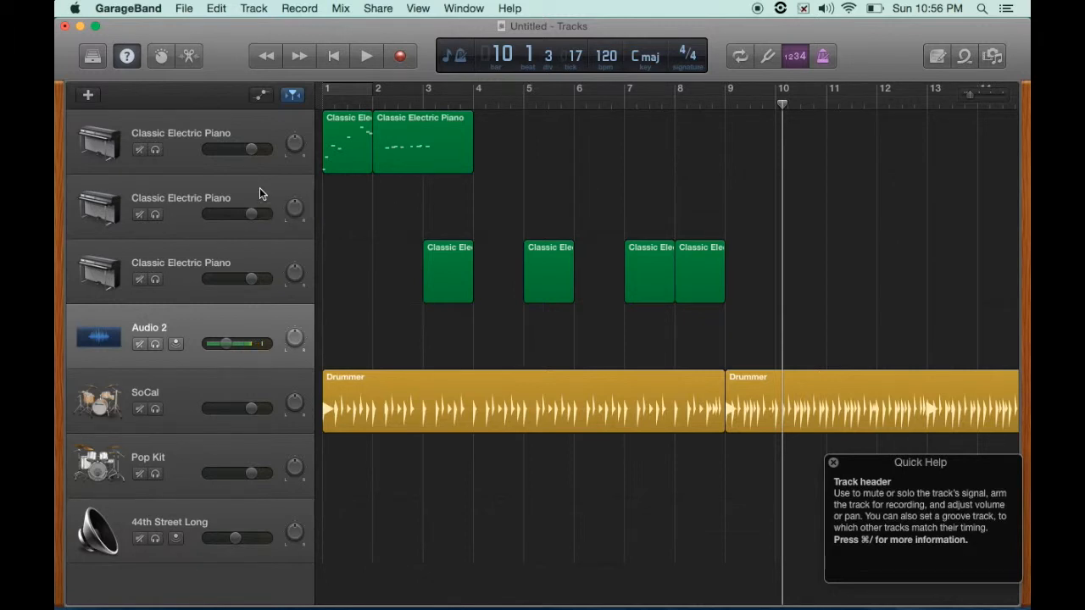
- Adjust the Audio 2 volume slider with input monitoring temporarily enabled
click(175, 342)
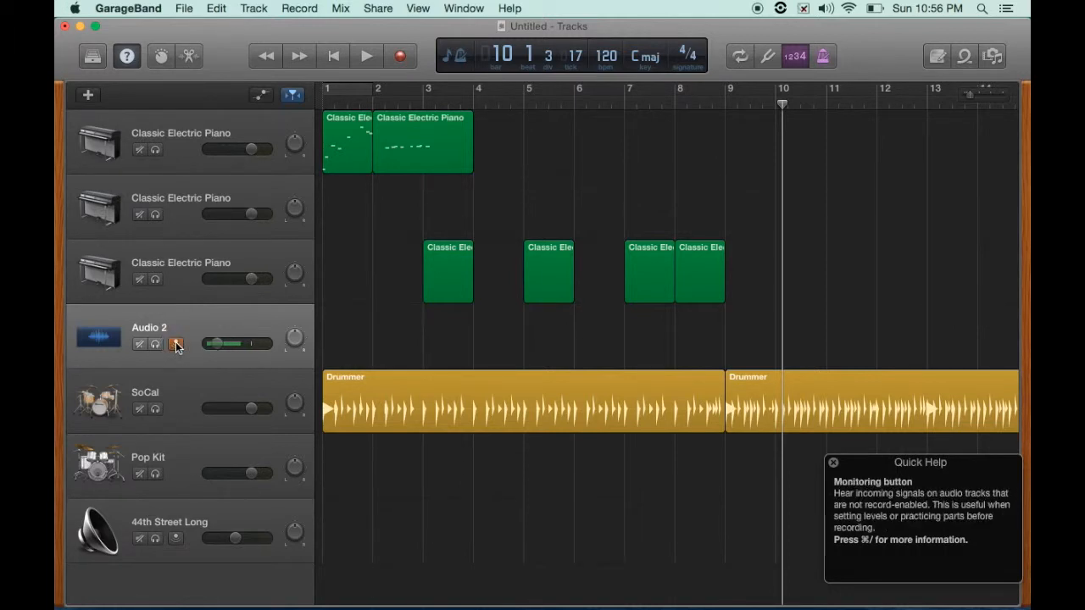
drag(212, 349, 252, 112)
drag(231, 344, 236, 405)
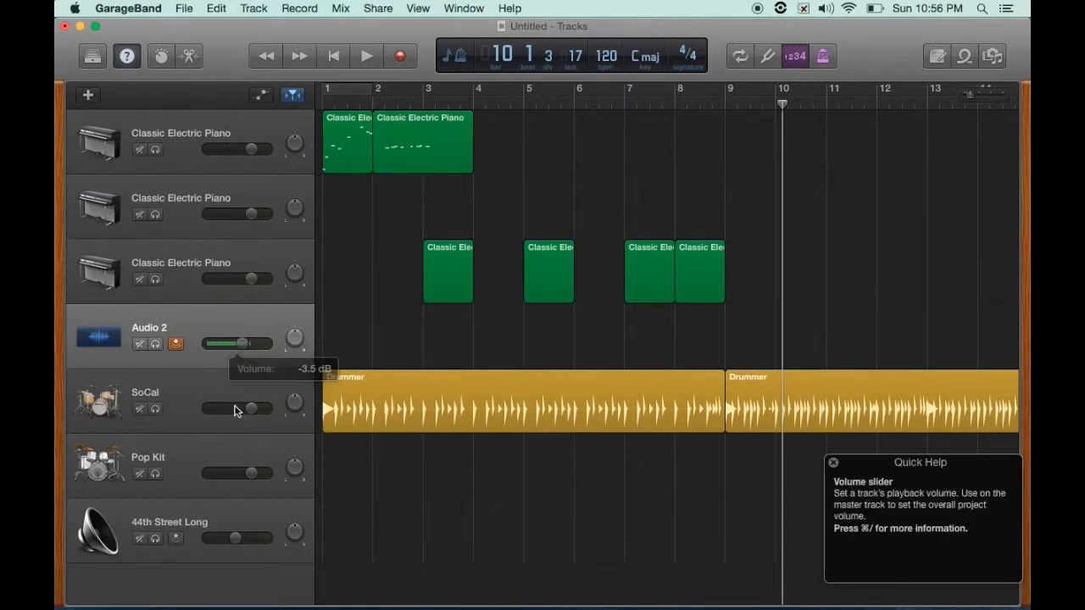
click(244, 345)
drag(244, 345, 233, 400)
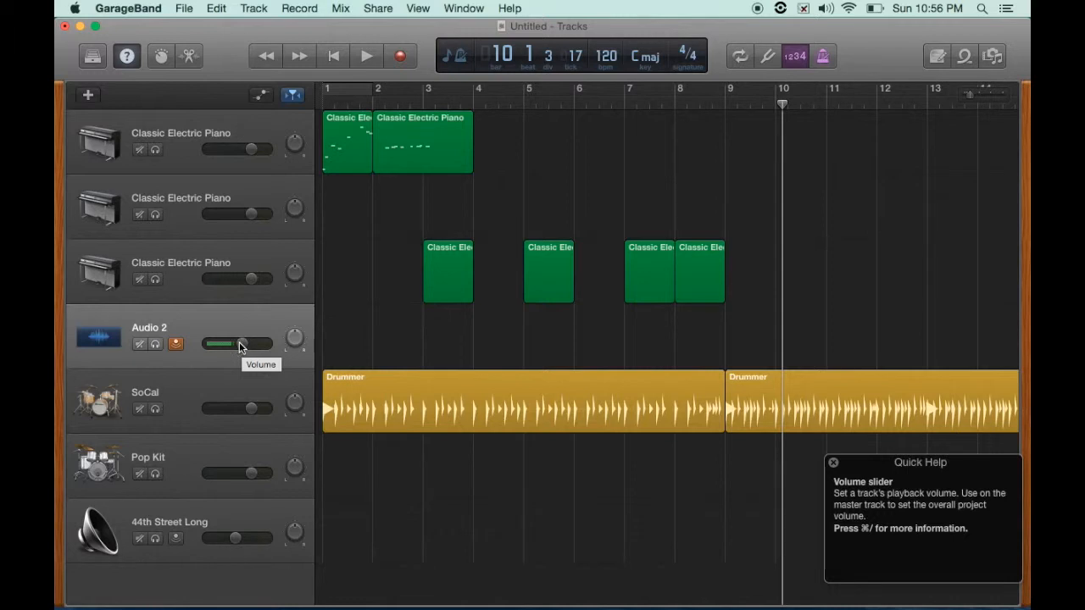
drag(243, 347, 205, 510)
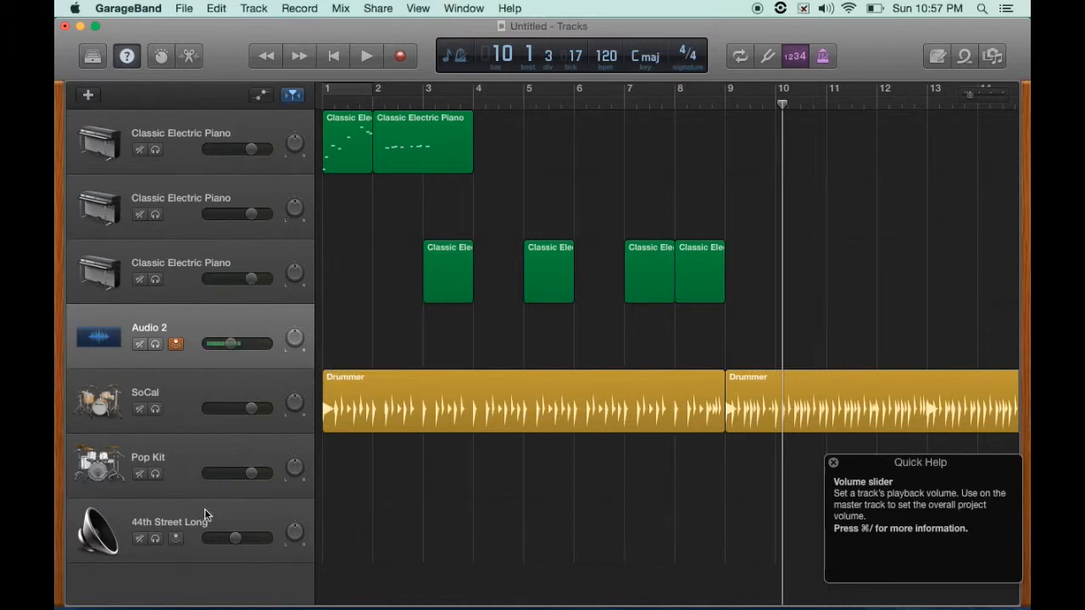
click(175, 343)
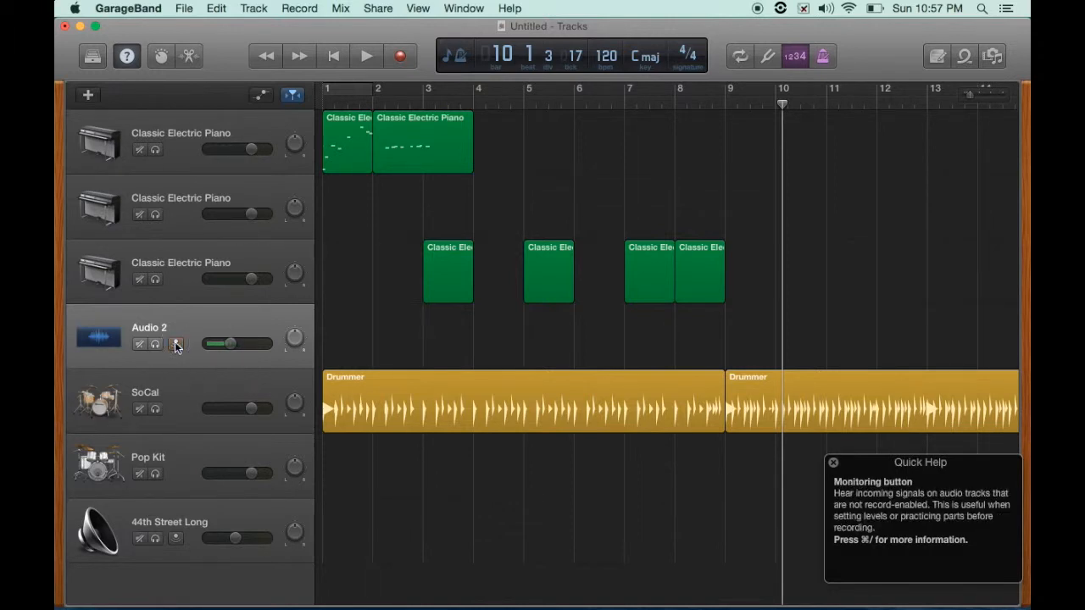
- Rename the first track Main Keyboard
click(190, 135)
double_click(190, 135)
text(Main Keyboard)
- Rename the second track Backup Keyboard
click(225, 202)
double_click(225, 202)
text(Th)
key(BackSpace)
key(BackSpace)
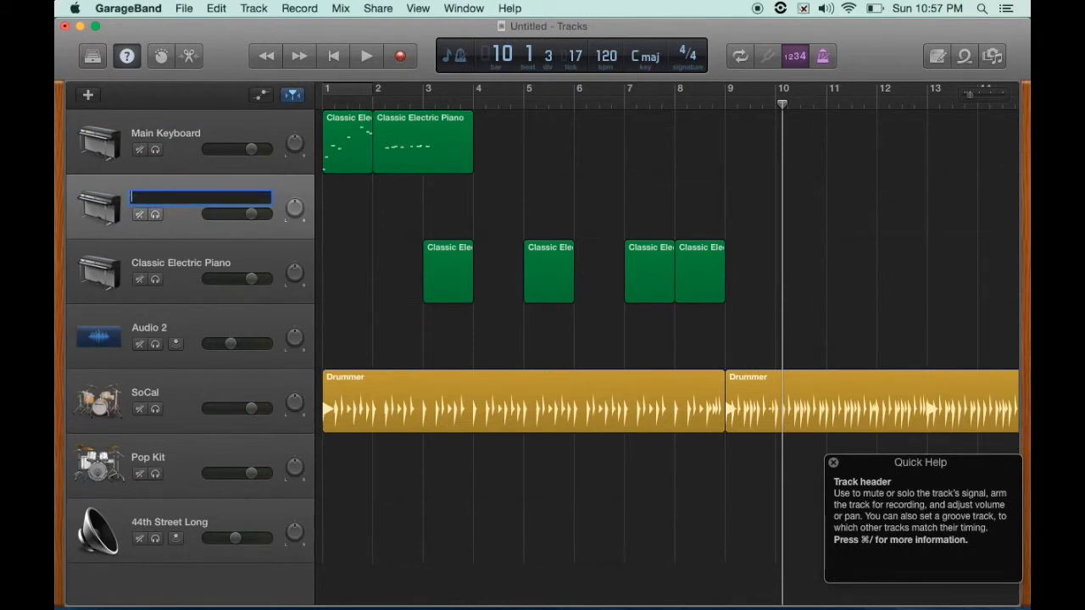
text(Backup K)
text(eybaord)
key(BackSpace)
key(BackSpace)
key(BackSpace)
key(BackSpace)
text(oard)
key(Return)
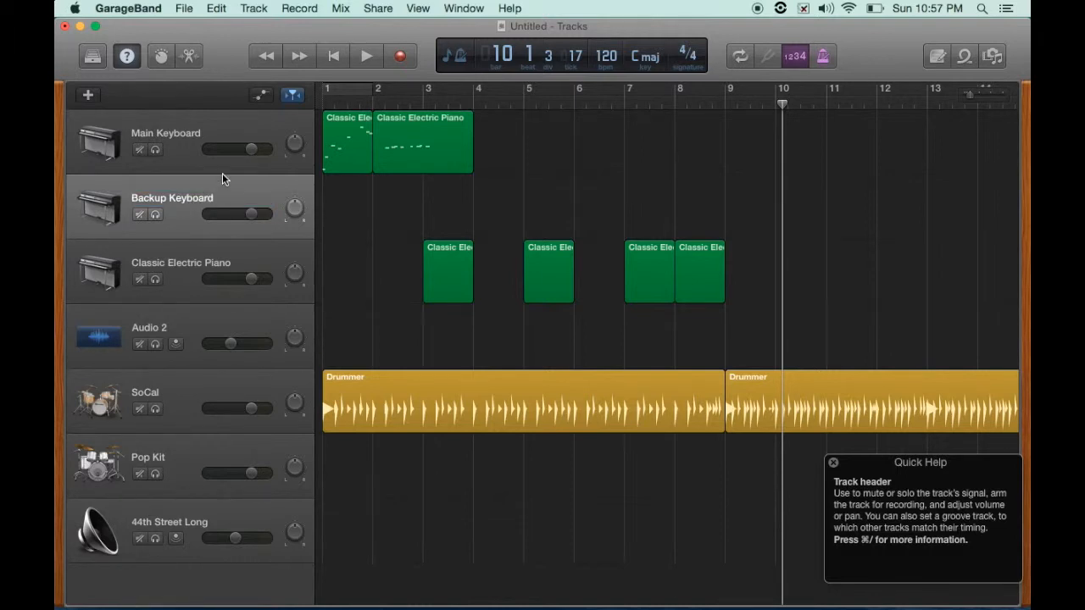
double_click(192, 133)
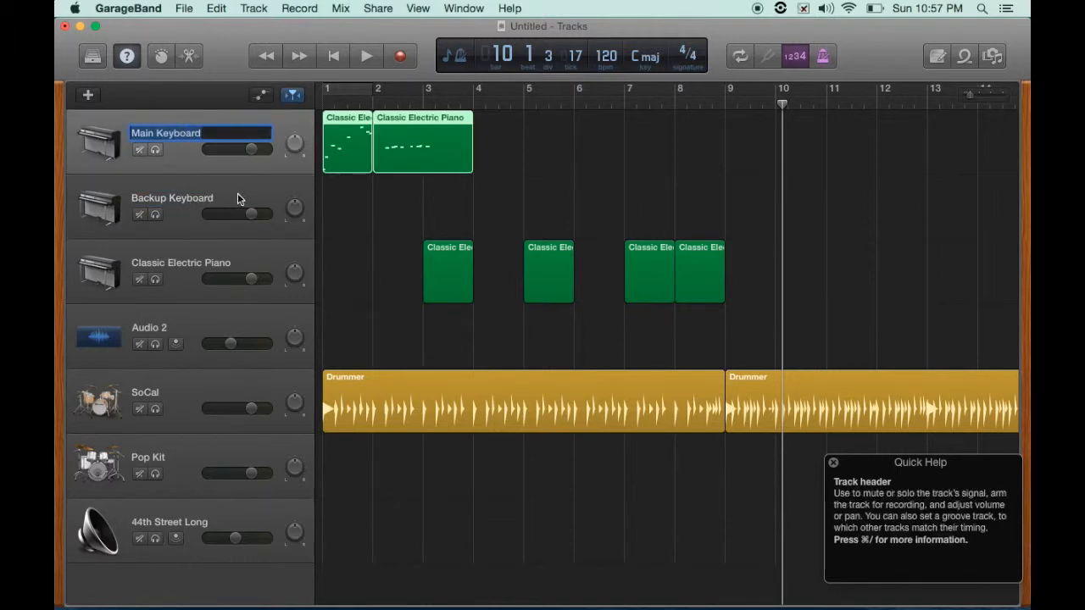
double_click(195, 197)
double_click(189, 259)
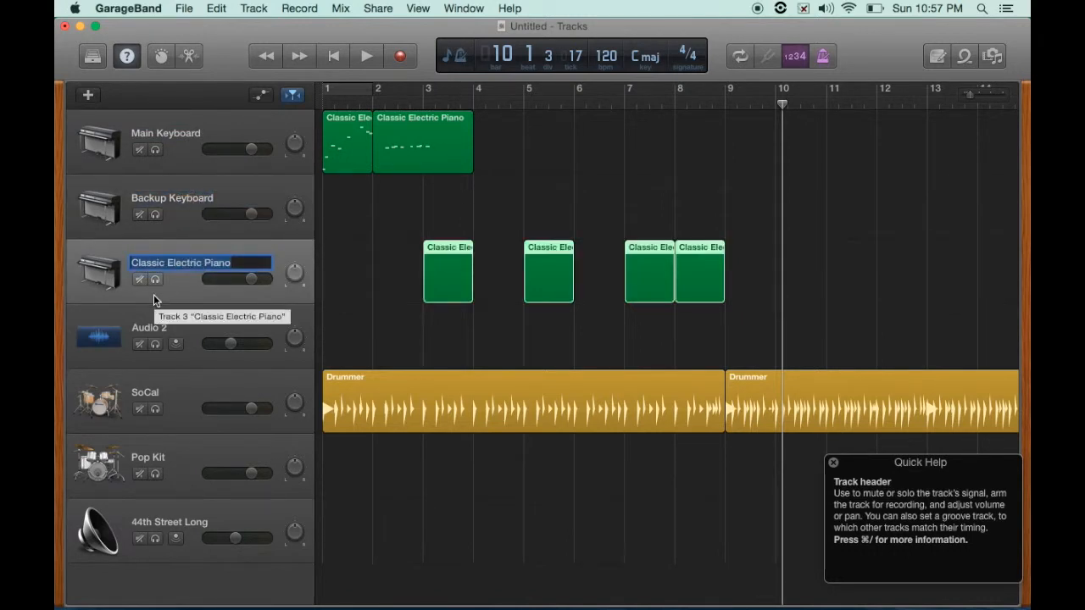
key(Return)
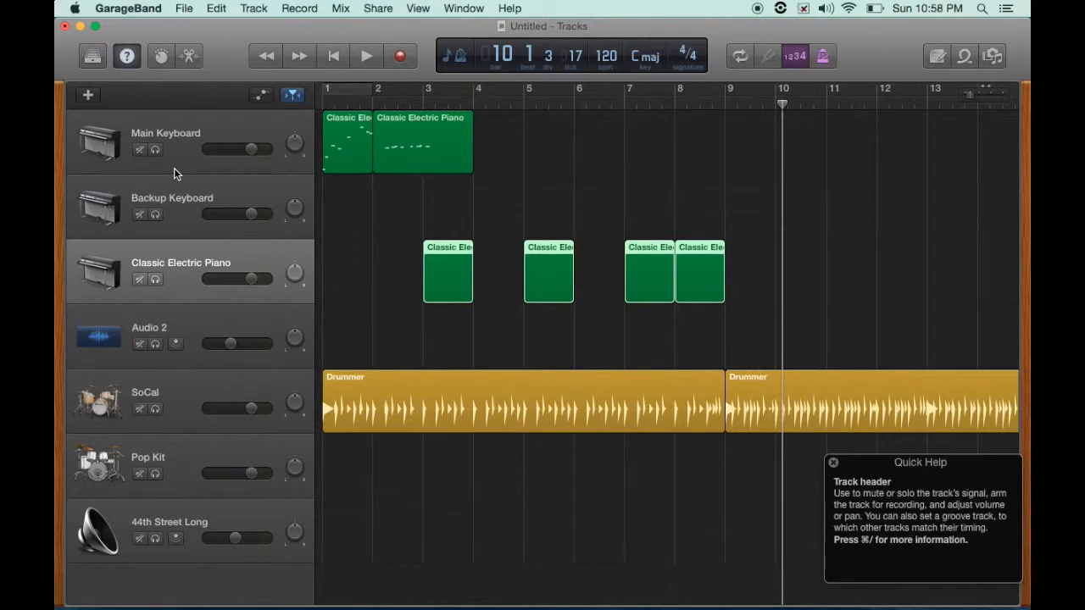
- Mute the Main Keyboard track and play the project from the beginning
click(218, 137)
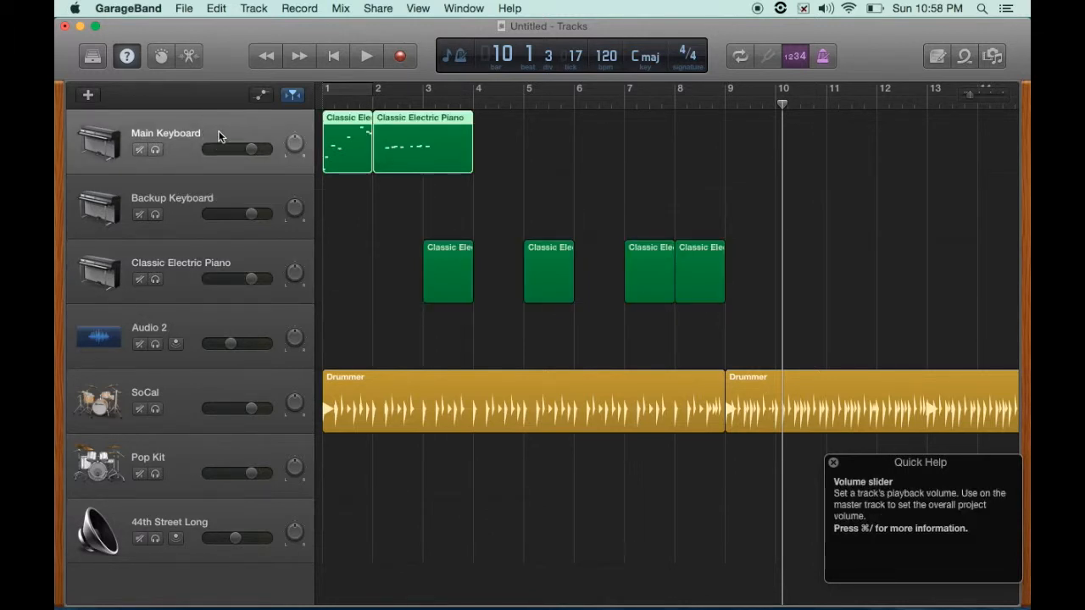
click(140, 151)
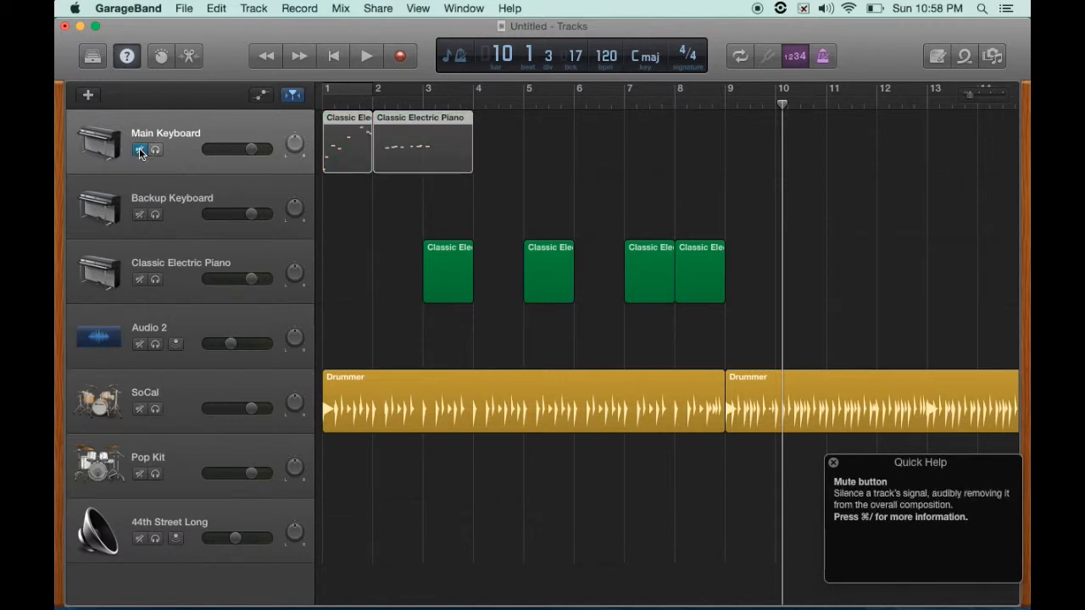
click(335, 56)
key(space)
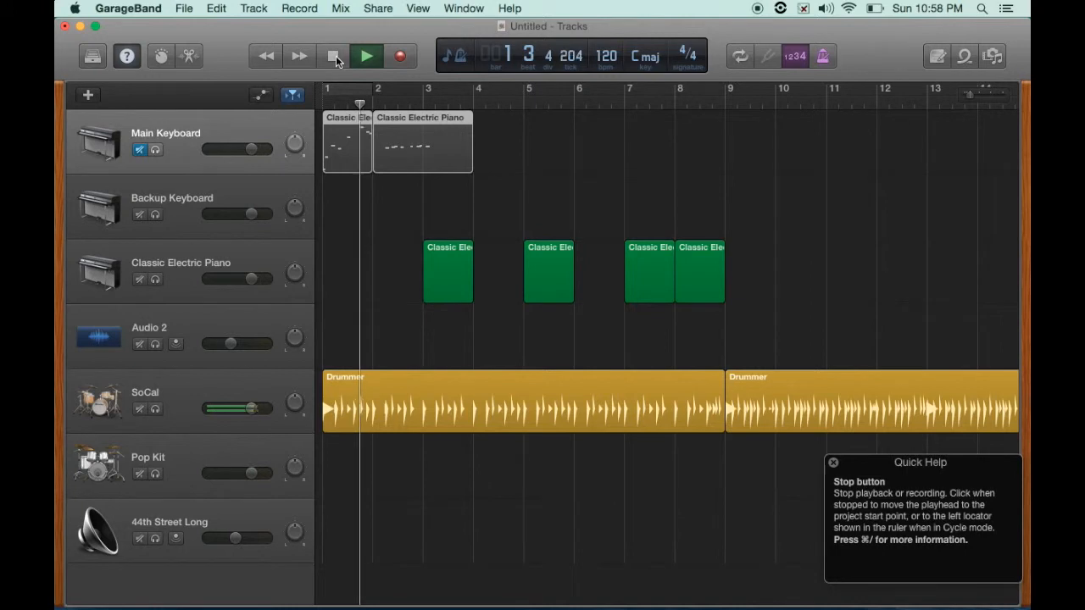
click(335, 56)
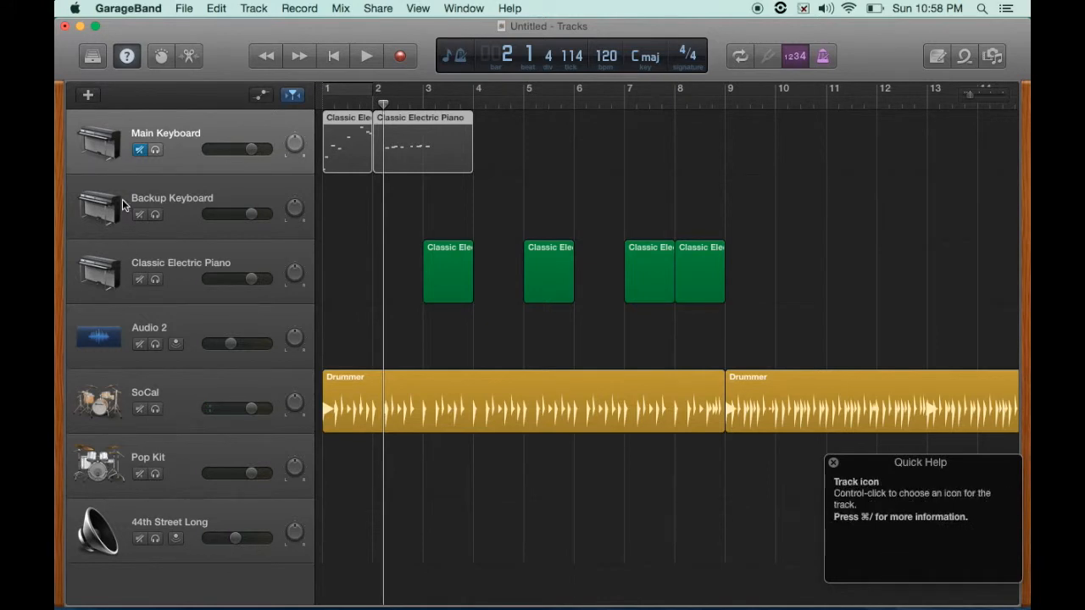
- Mute the Backup Keyboard and Audio 2 tracks
click(139, 214)
click(140, 343)
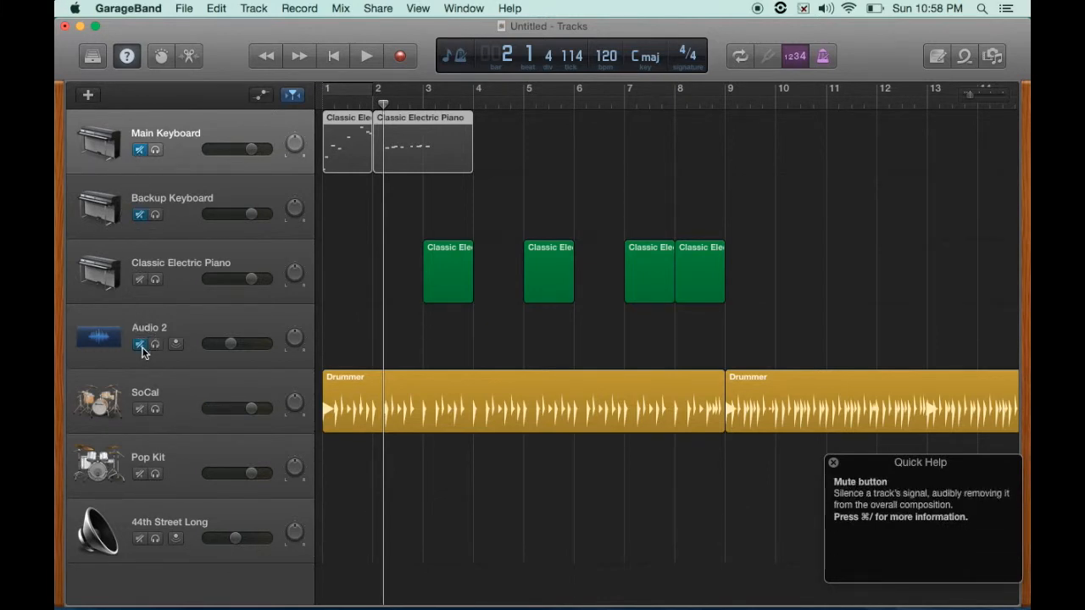
- Mute the SoCal drummer track and briefly start and stop playback
click(140, 409)
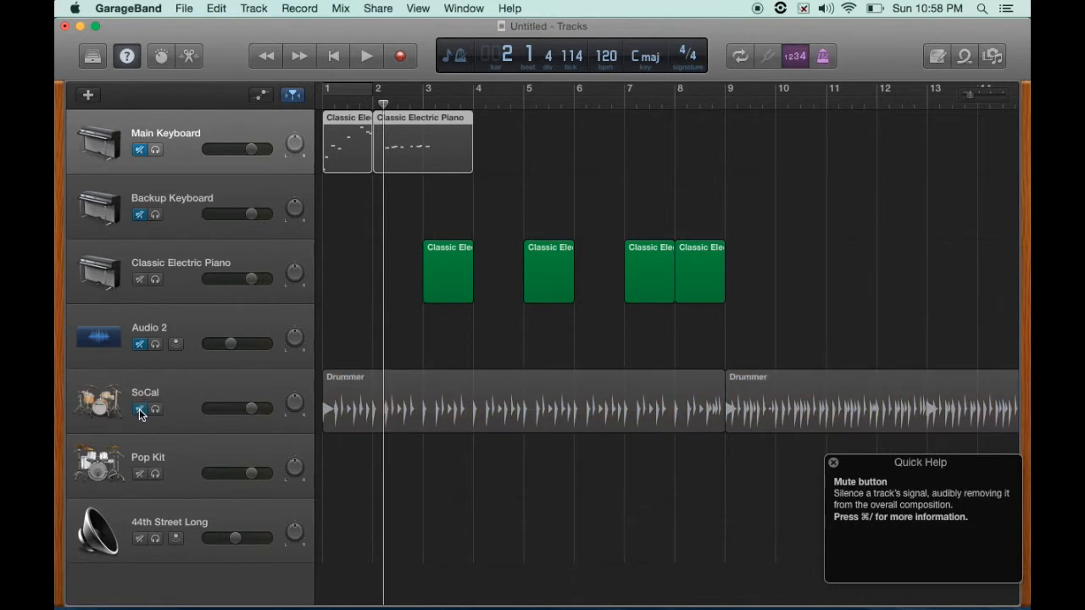
key(space)
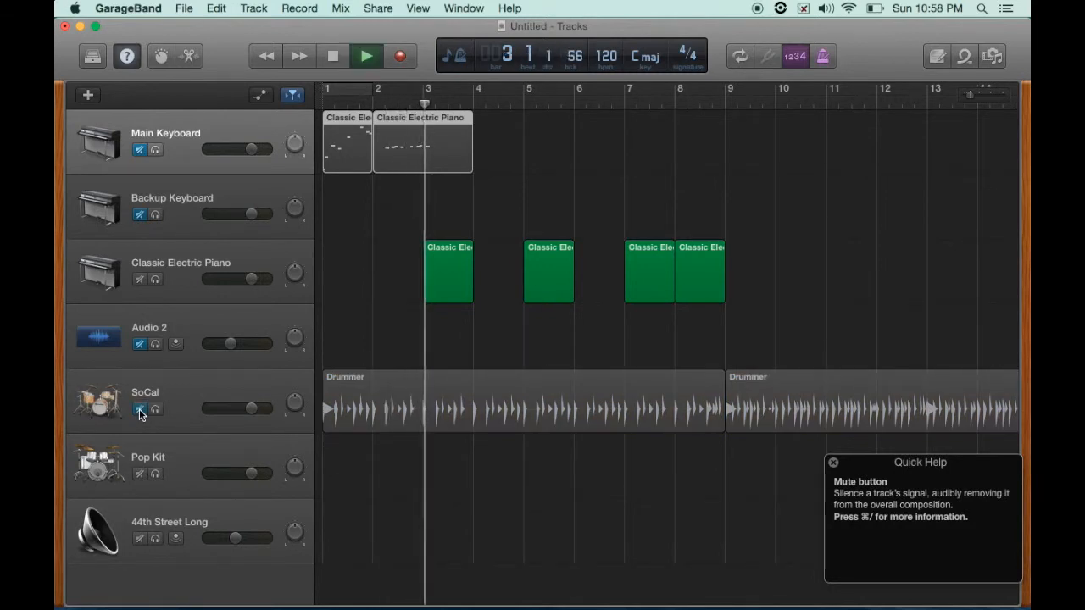
key(space)
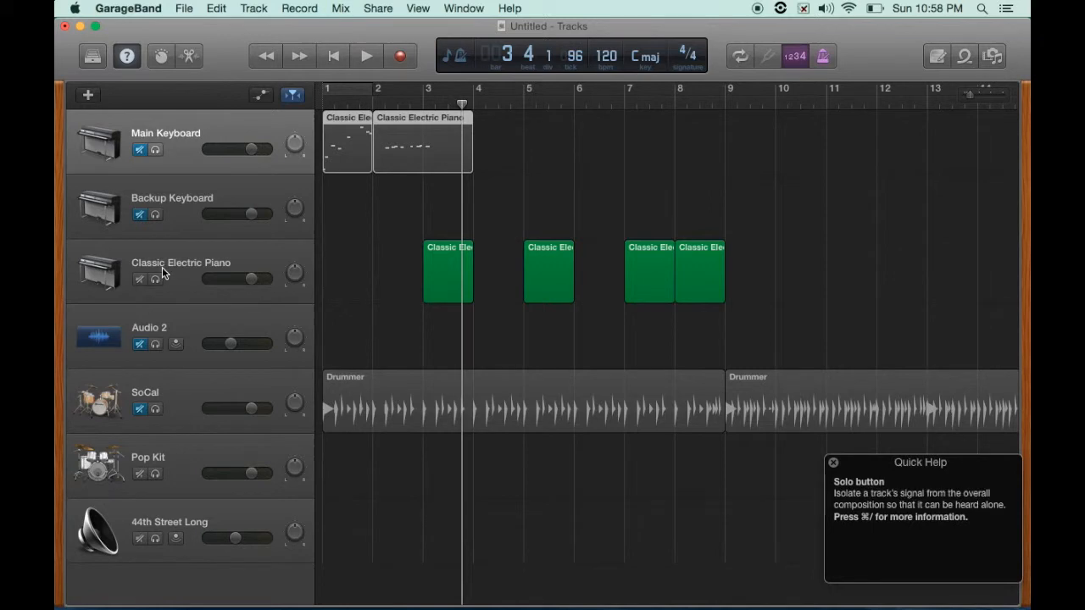
- Unmute the Main Keyboard, Backup Keyboard, Audio 2 and SoCal tracks
click(140, 150)
click(139, 213)
click(140, 343)
click(140, 409)
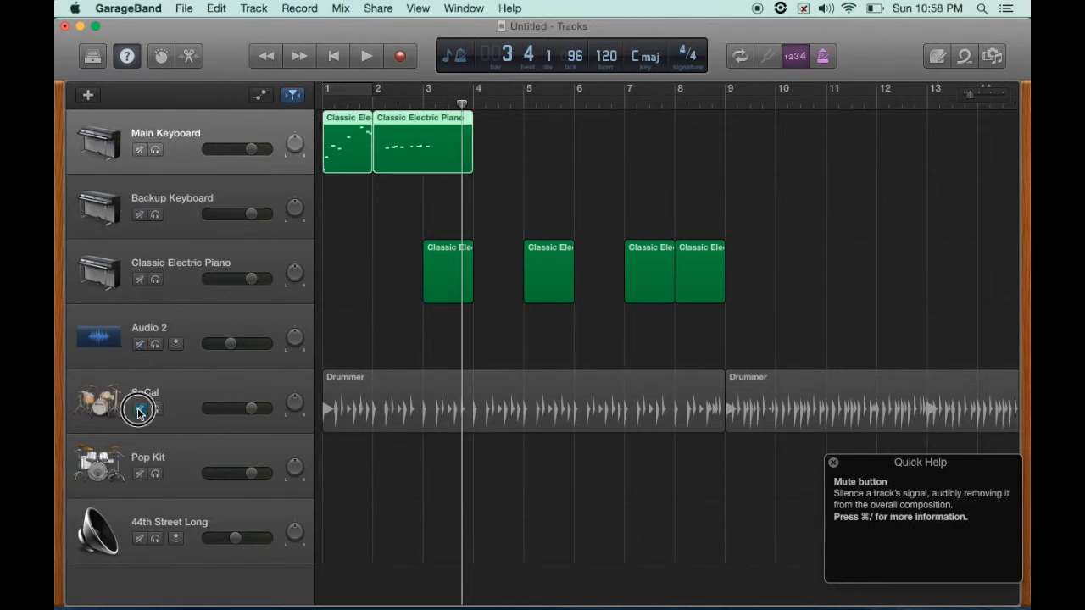
- Solo the SoCal and Main Keyboard tracks and play the project from the beginning
click(155, 150)
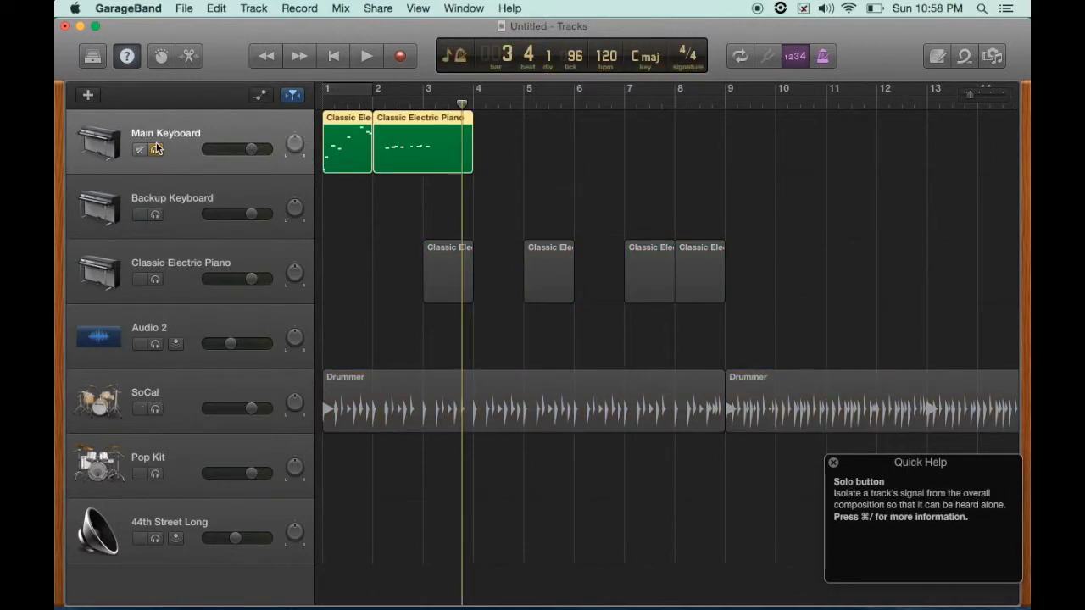
click(154, 150)
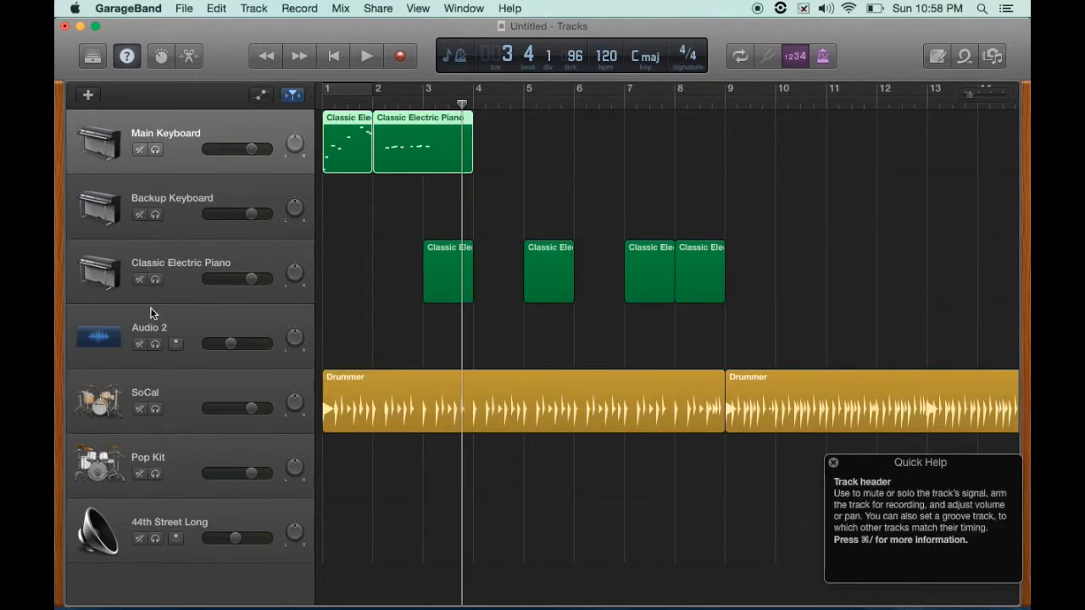
click(155, 411)
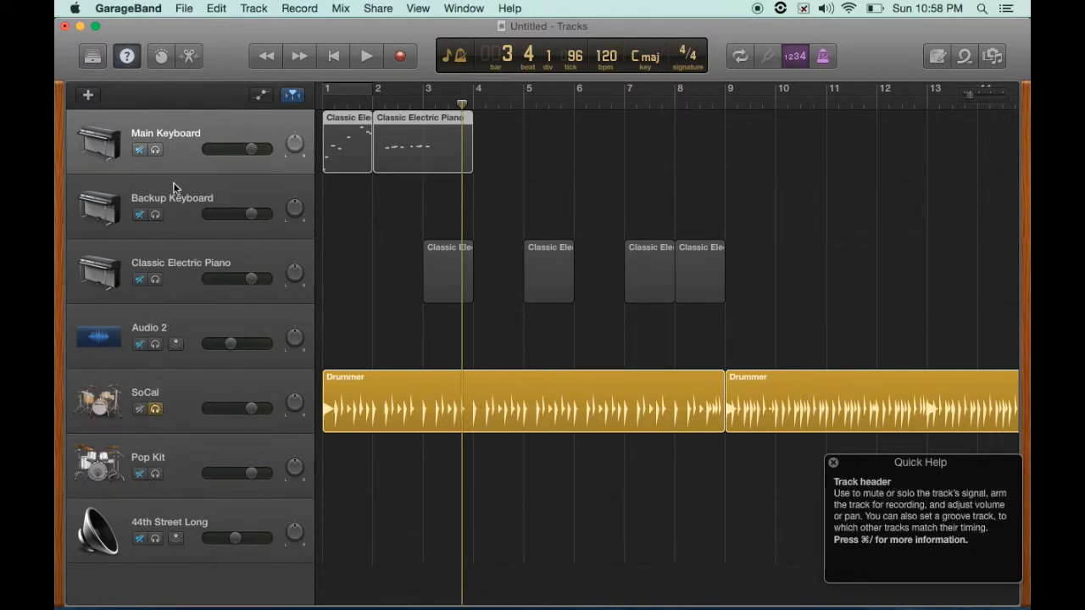
click(155, 150)
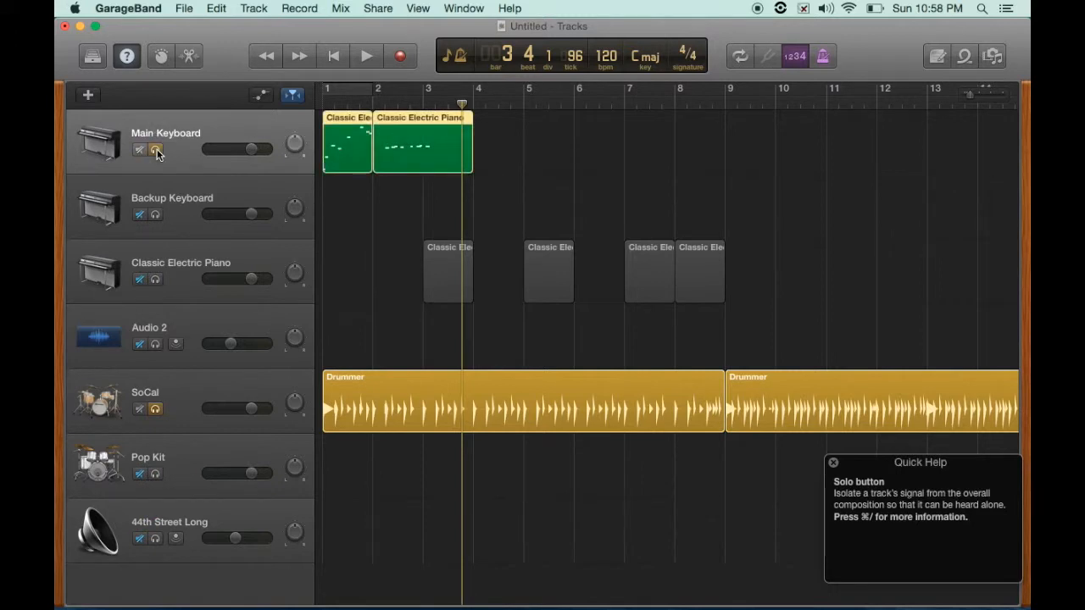
click(336, 57)
key(space)
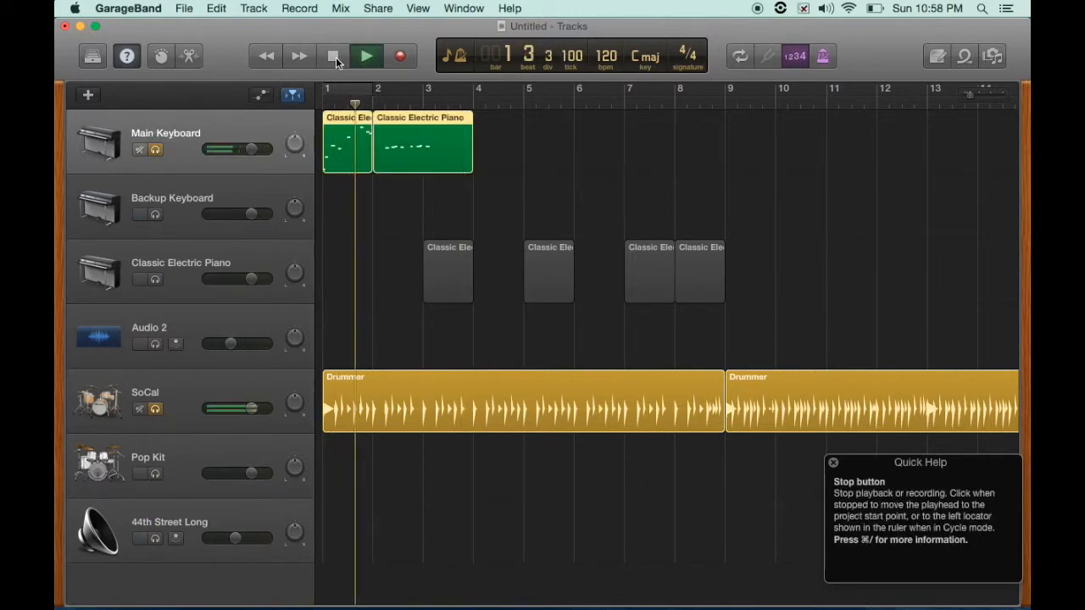
click(336, 57)
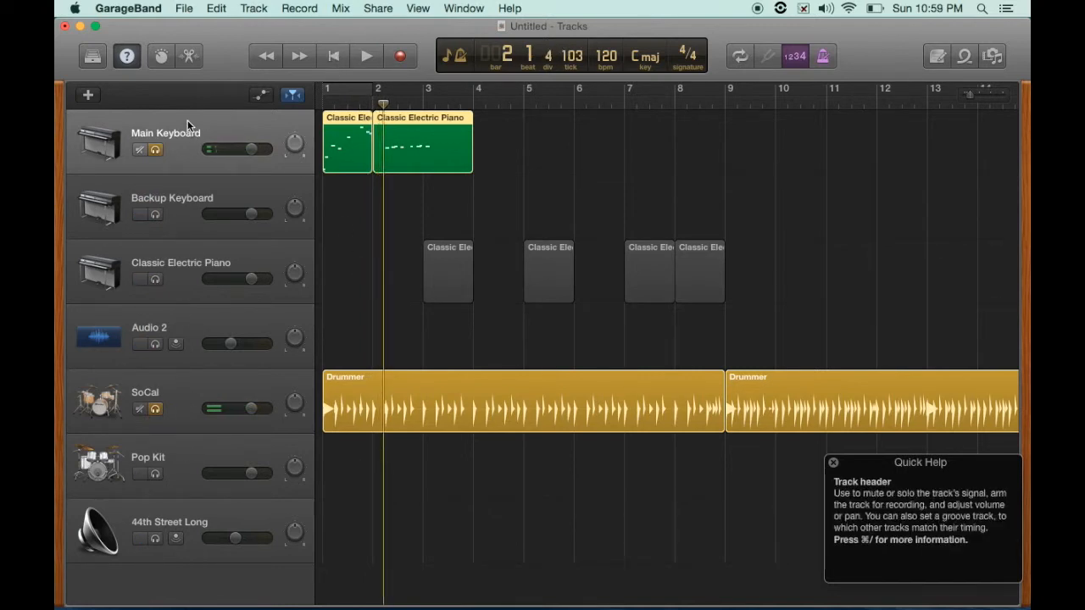
- Unsolo the Main Keyboard and SoCal tracks and show the track automation lanes
click(155, 150)
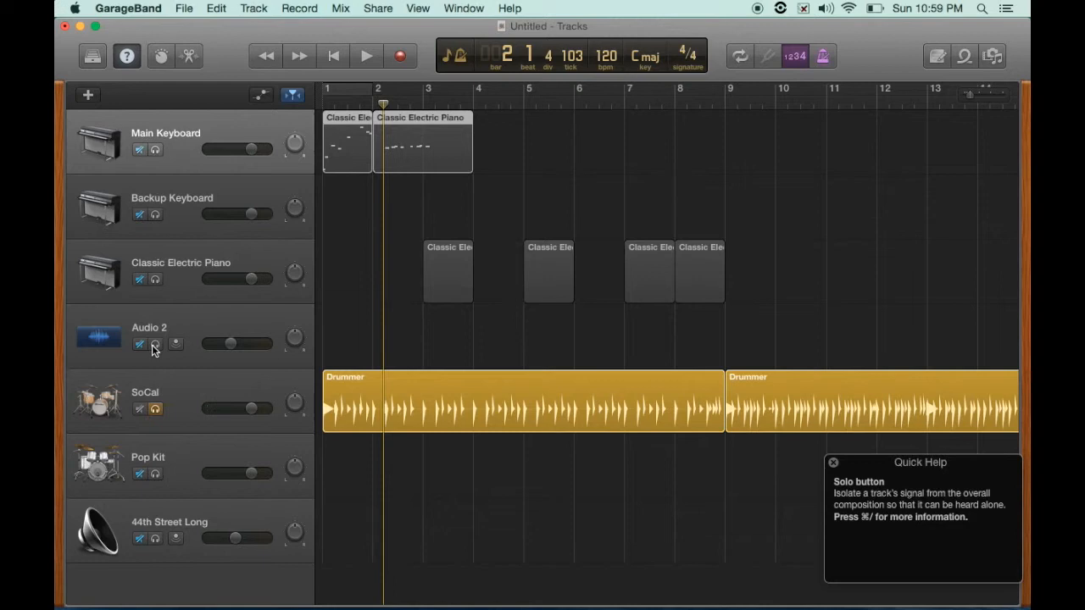
click(156, 410)
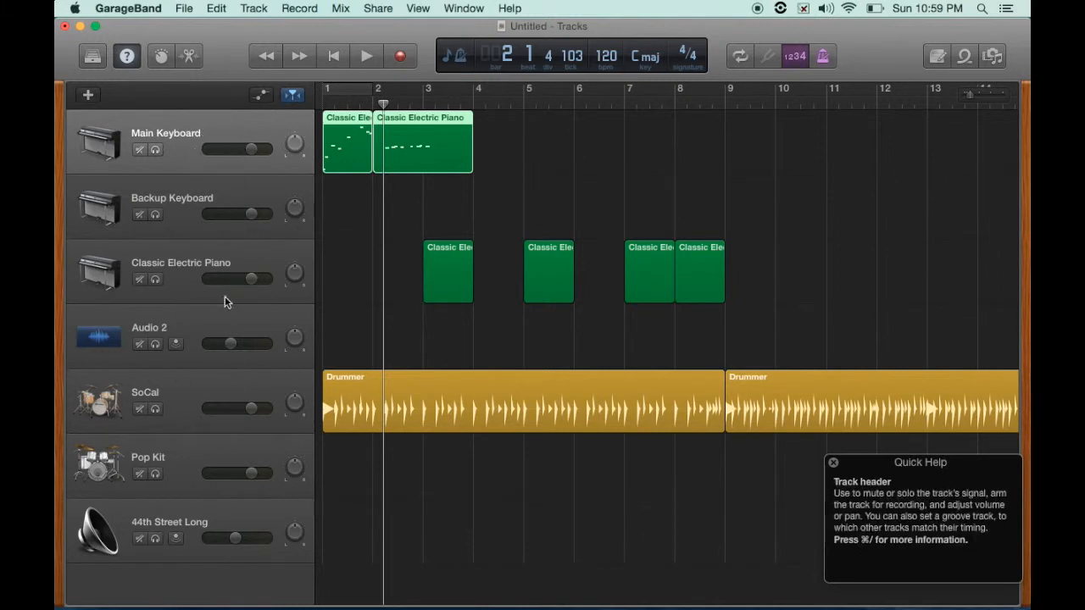
click(261, 95)
click(262, 99)
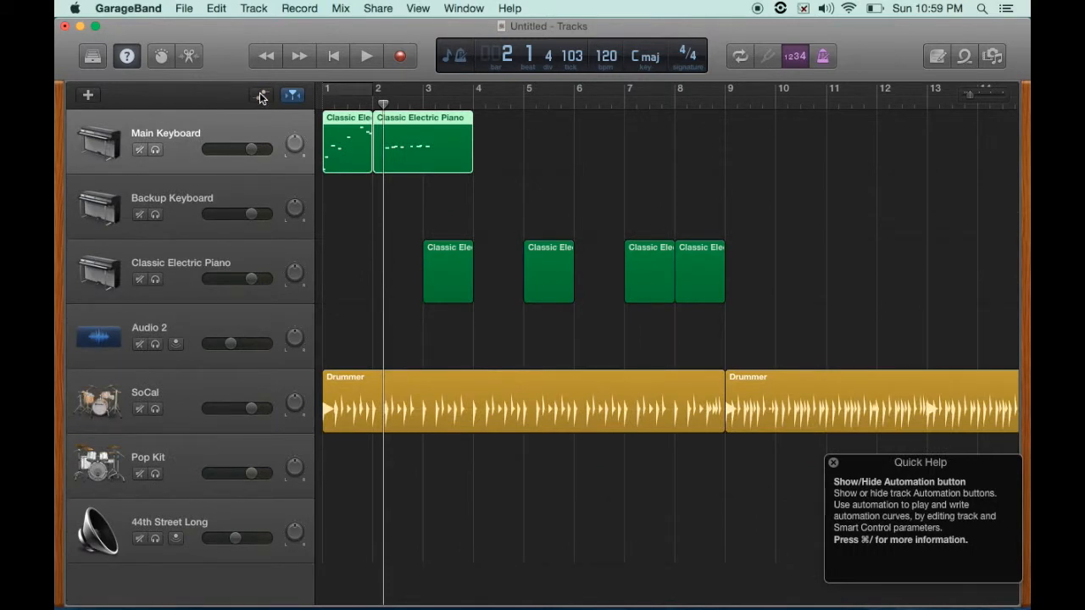
click(261, 96)
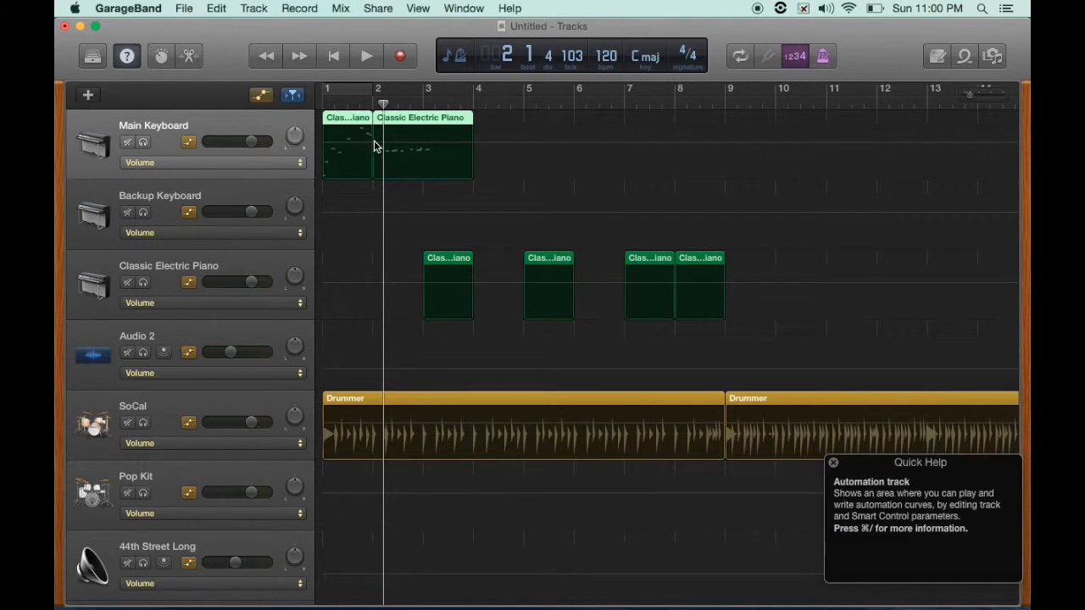
- Add volume automation points on the Main Keyboard track and lower the first ones to create a fade-in ramp
key(a)
key(a)
click(408, 143)
click(381, 142)
click(423, 143)
click(350, 143)
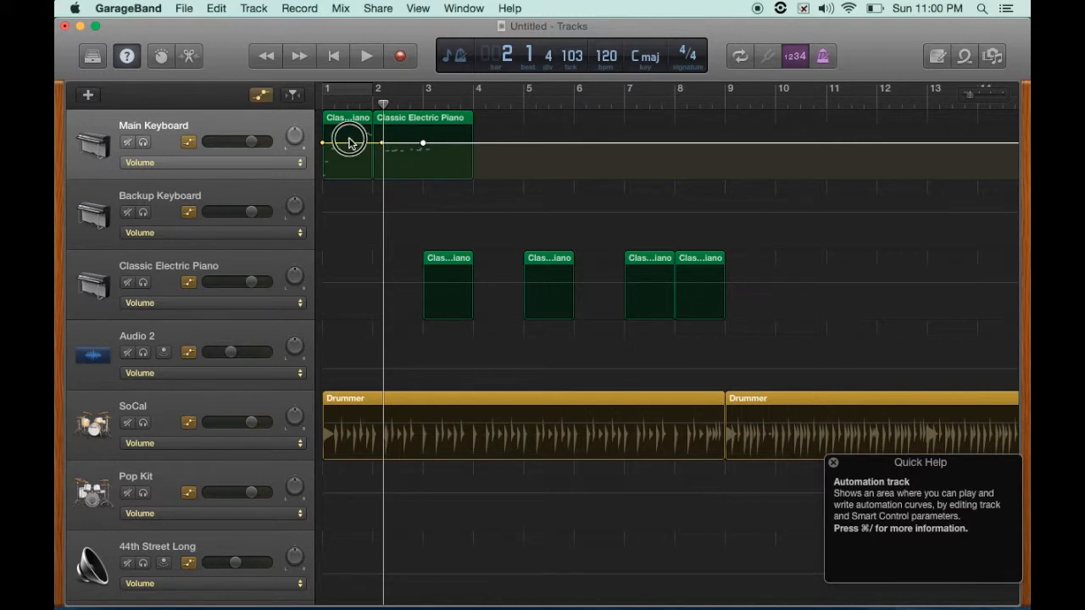
drag(350, 142, 348, 183)
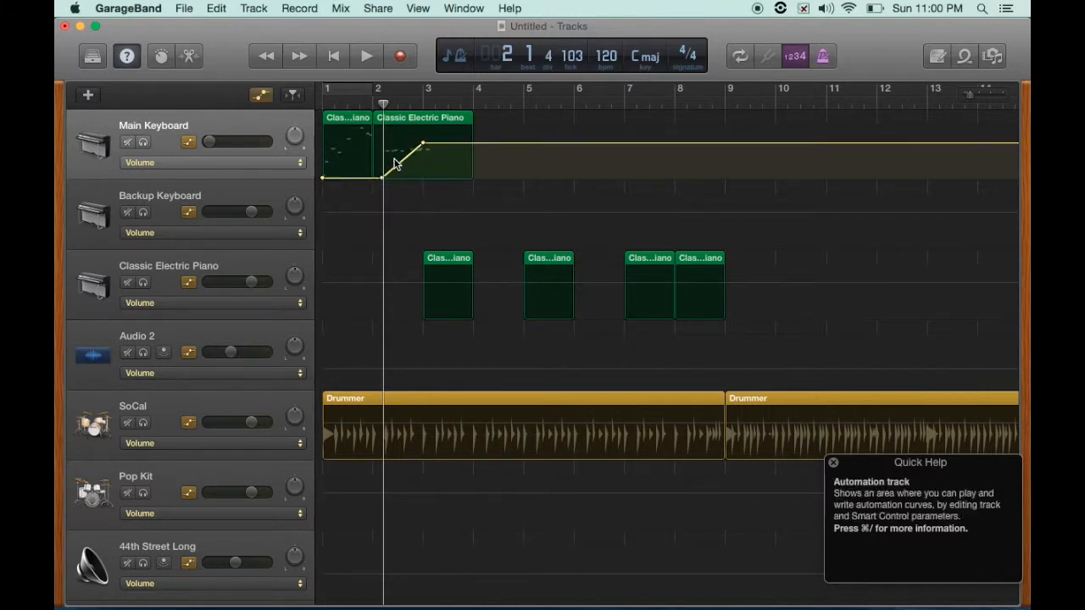
drag(405, 161, 374, 167)
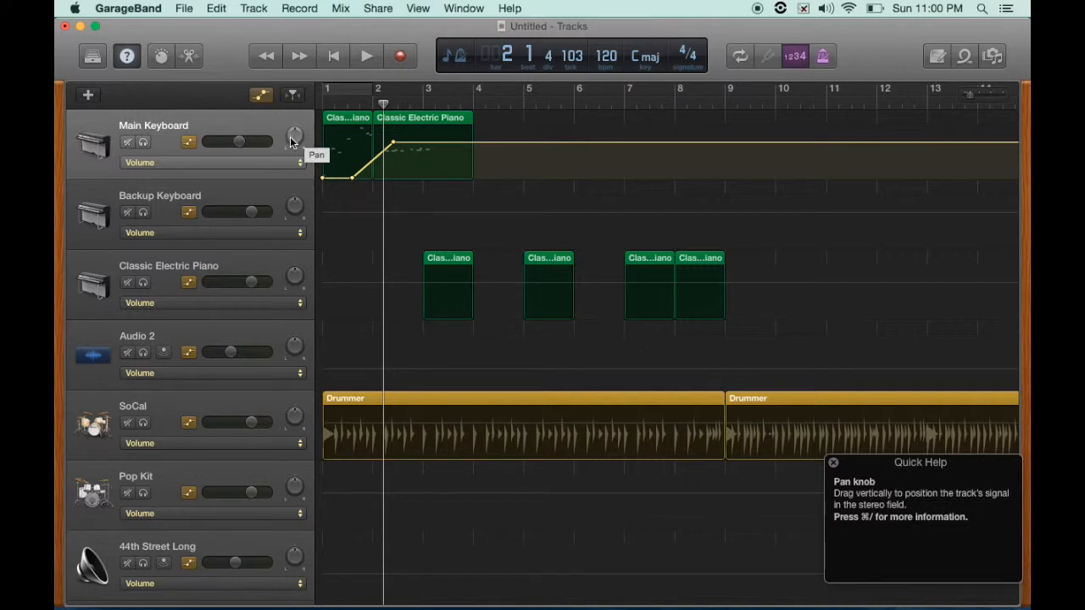
- Move the playhead to the start and play the project to hear the volume fade-in
mouse_move(294, 134)
mouse_down()
mouse_move(291, 191)
mouse_move(293, 85)
mouse_move(293, 138)
mouse_up()
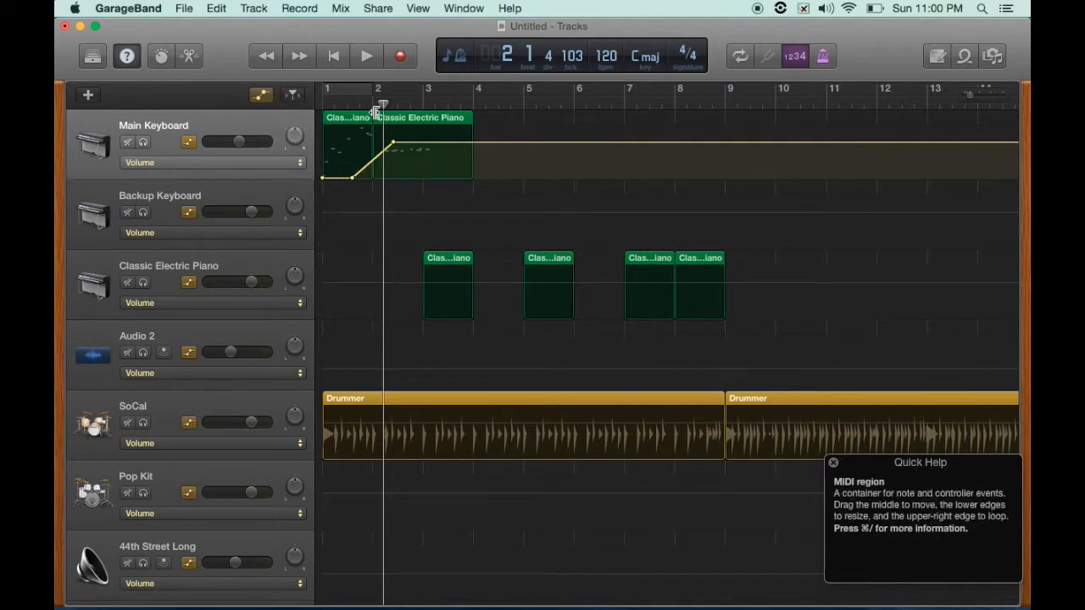
mouse_move(404, 148)
mouse_down()
mouse_move(405, 166)
mouse_move(403, 149)
mouse_up()
drag(383, 103, 315, 102)
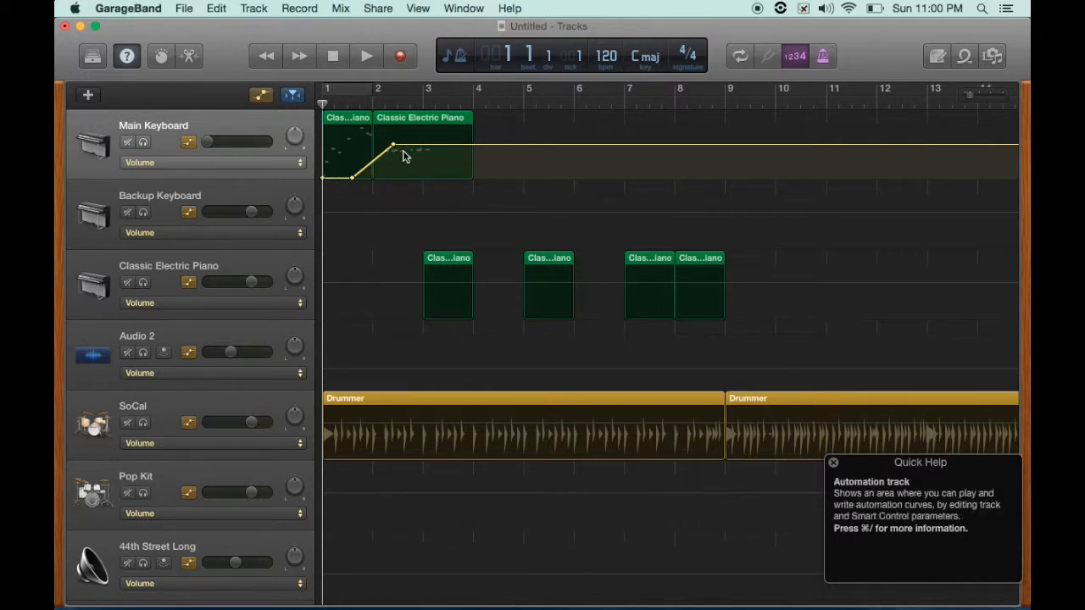
click(367, 56)
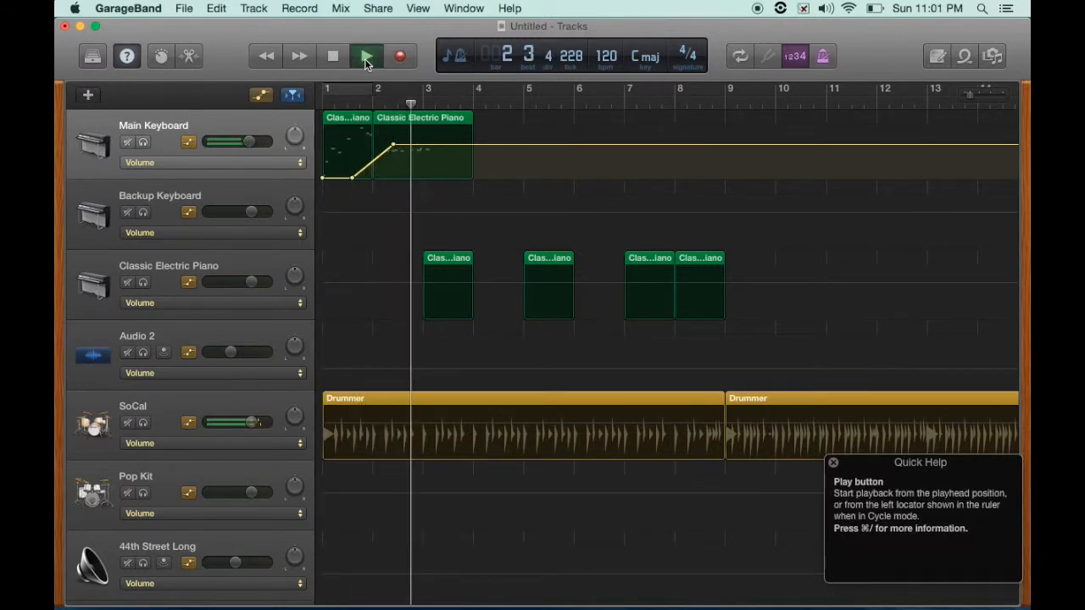
click(334, 58)
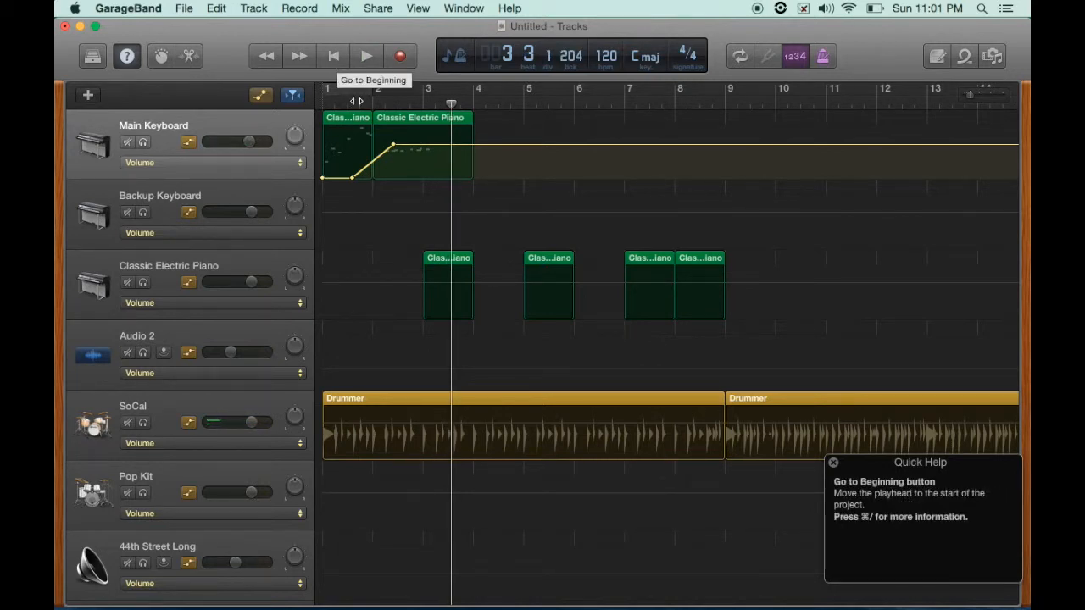
- Add more volume automation points to form a zigzag curve, deleting one extra point
click(419, 146)
click(455, 145)
click(440, 145)
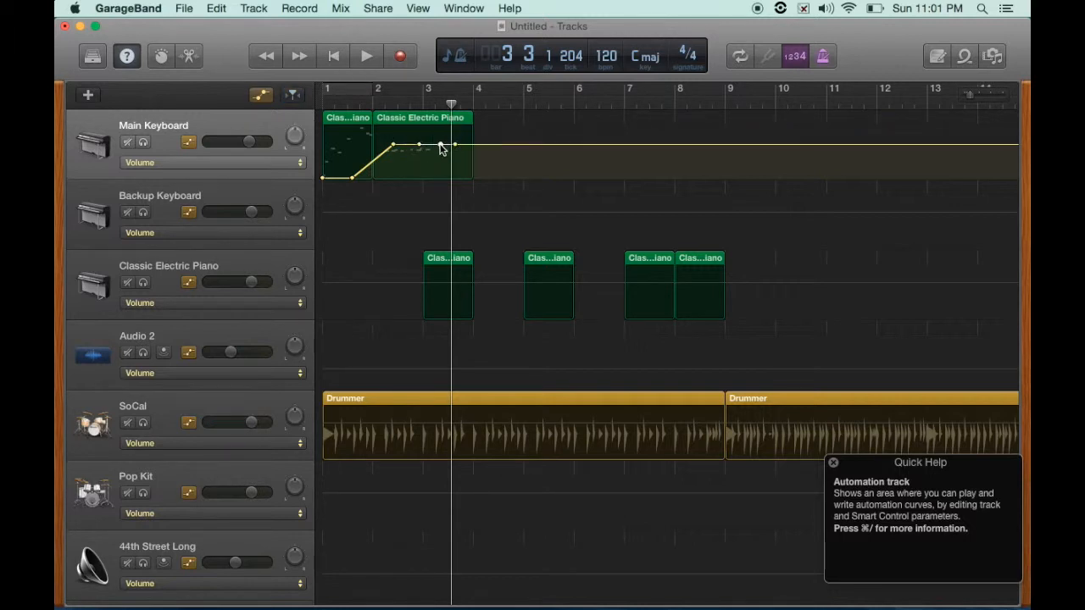
mouse_move(367, 167)
mouse_down()
mouse_move(352, 168)
mouse_move(360, 145)
mouse_move(369, 169)
mouse_up()
click(389, 145)
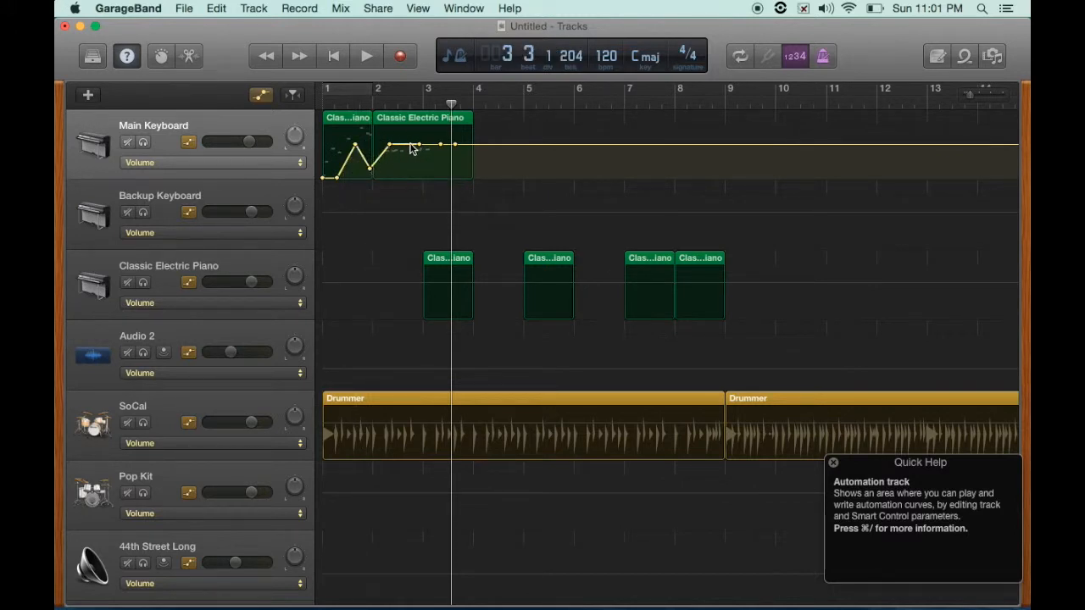
drag(403, 147, 441, 137)
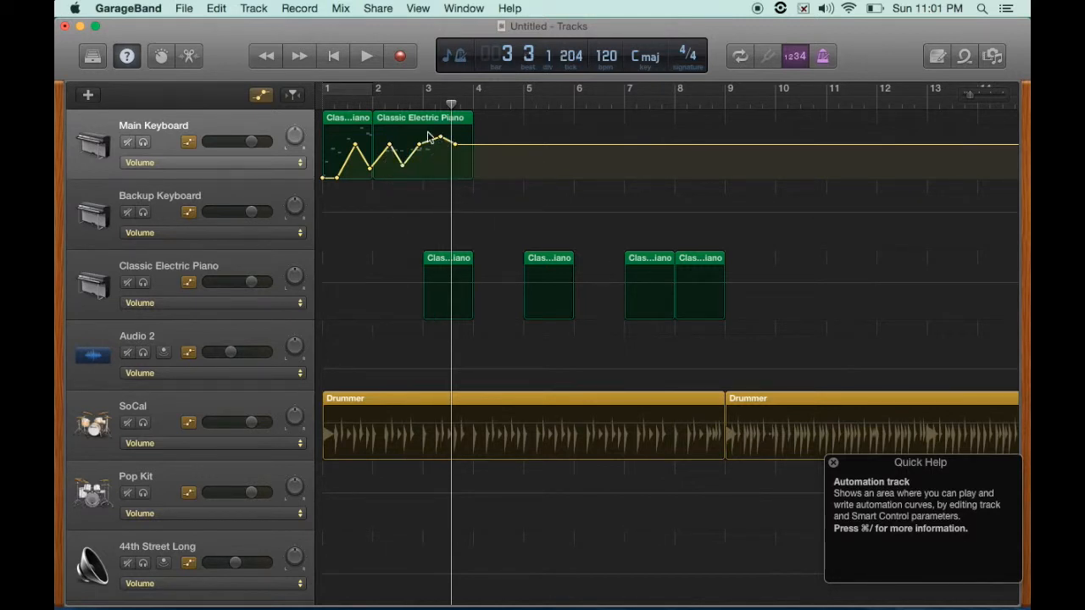
click(440, 140)
key(Delete)
- Select the automation points and play the project to hear the zigzag volume curve
drag(500, 131, 347, 169)
click(349, 57)
click(364, 57)
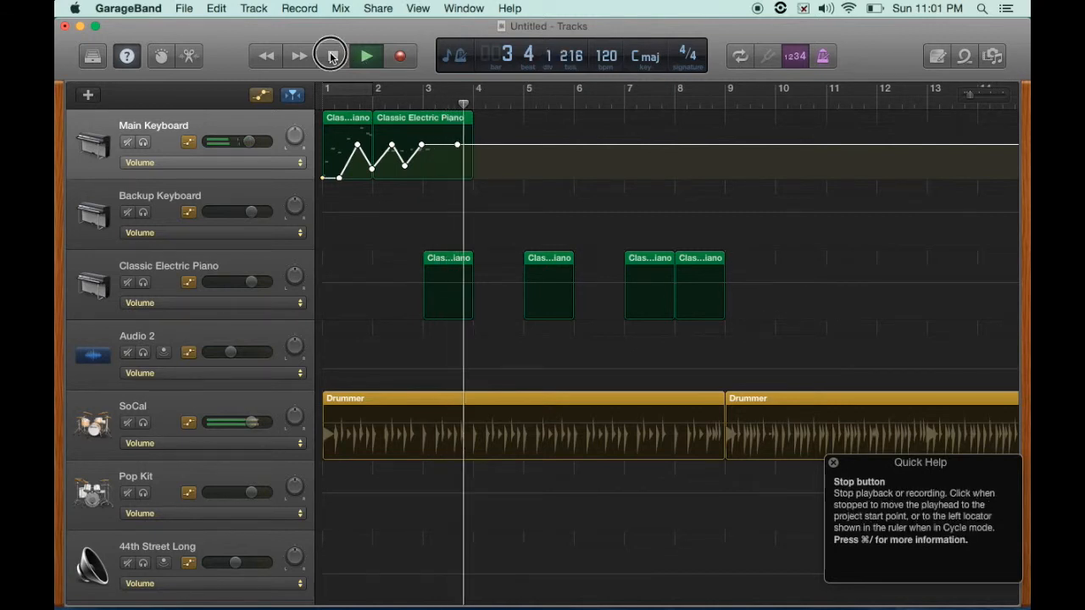
click(333, 56)
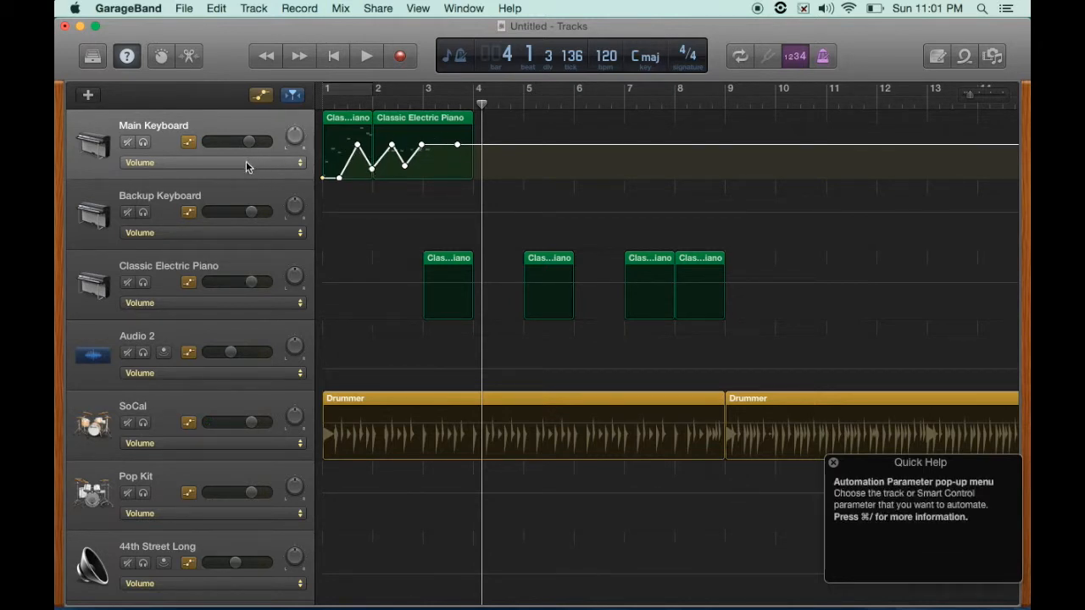
- Select and remove the zigzag automation points, leaving a simple volume ramp at the start
drag(499, 136, 340, 180)
drag(407, 145, 355, 145)
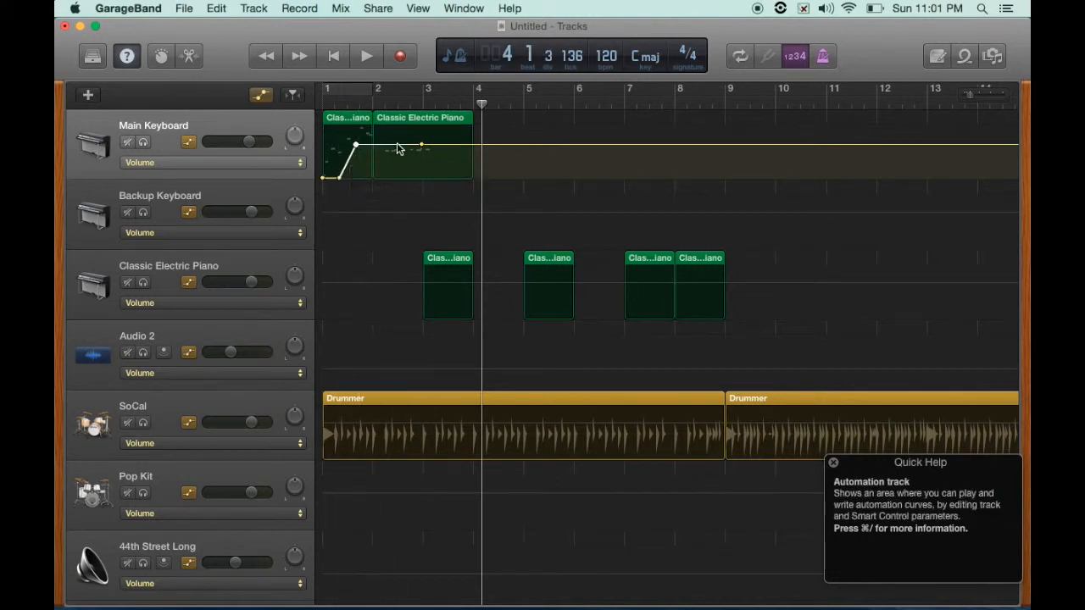
- Switch the Main Keyboard automation parameter to Pan and draw a pan automation curve
click(237, 163)
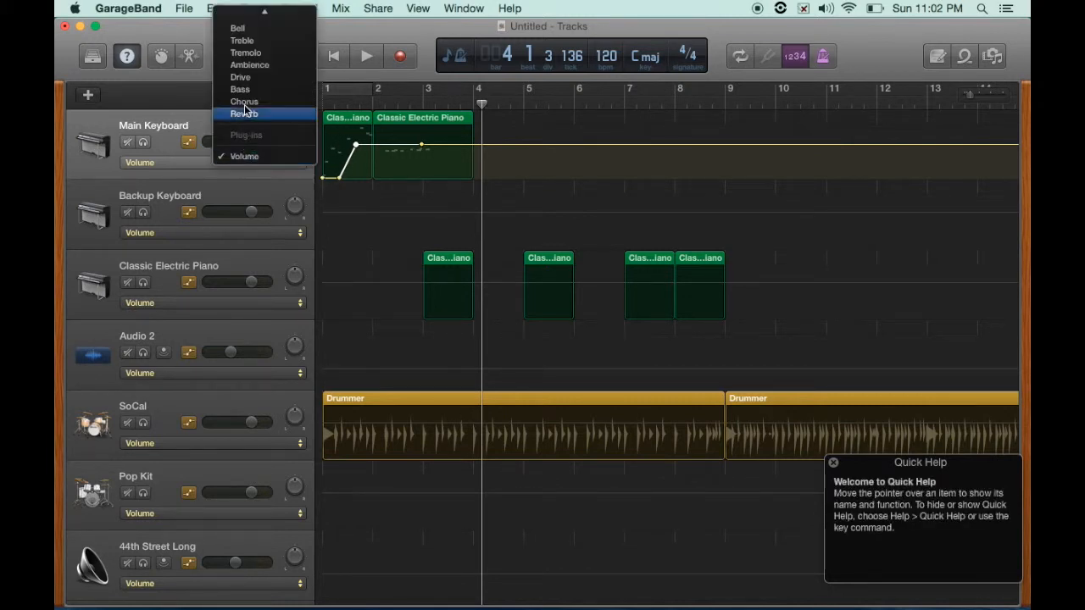
mouse_move(238, 6)
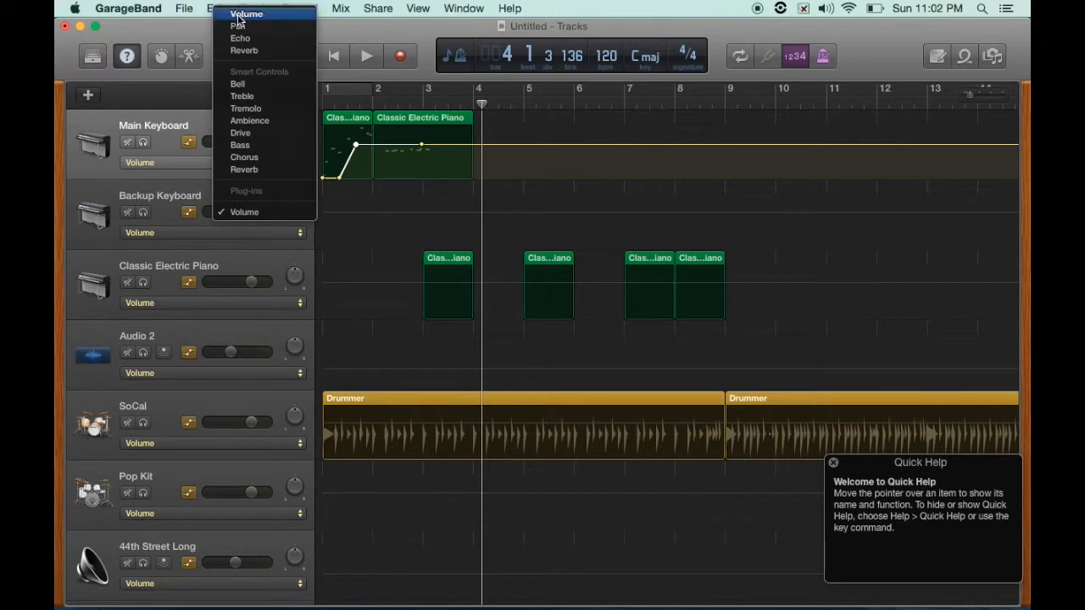
click(237, 27)
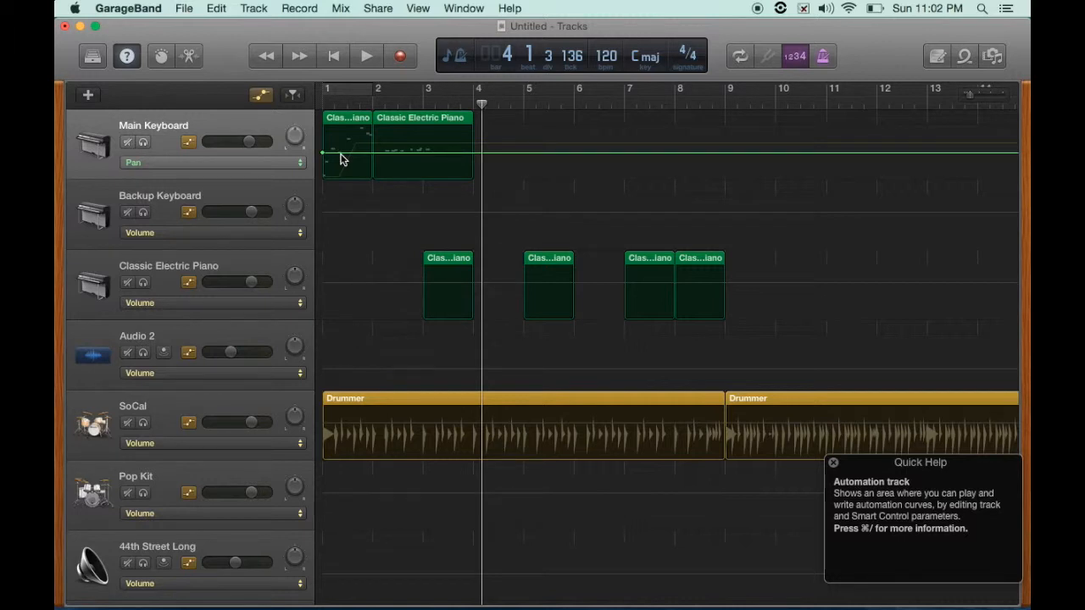
drag(356, 154, 415, 128)
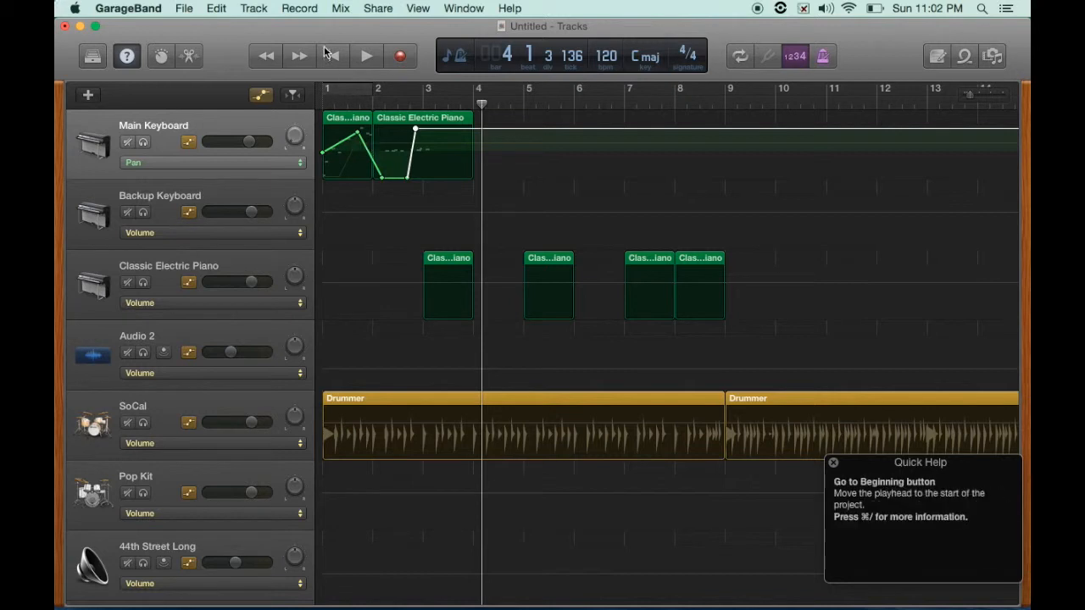
- Return to the beginning, solo the Main Keyboard track, and play the project
key(Return)
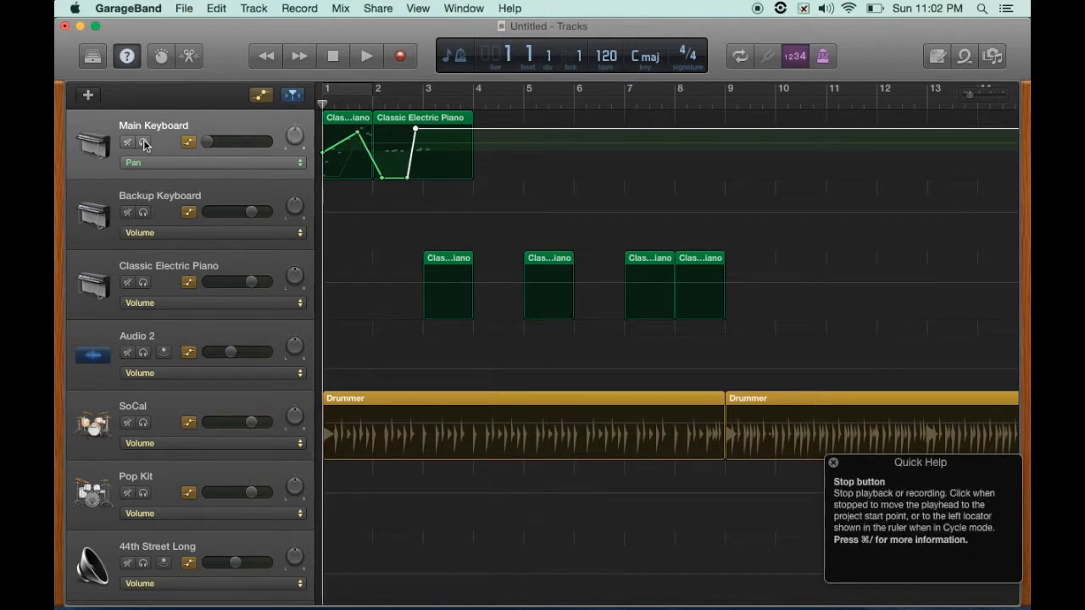
key(s)
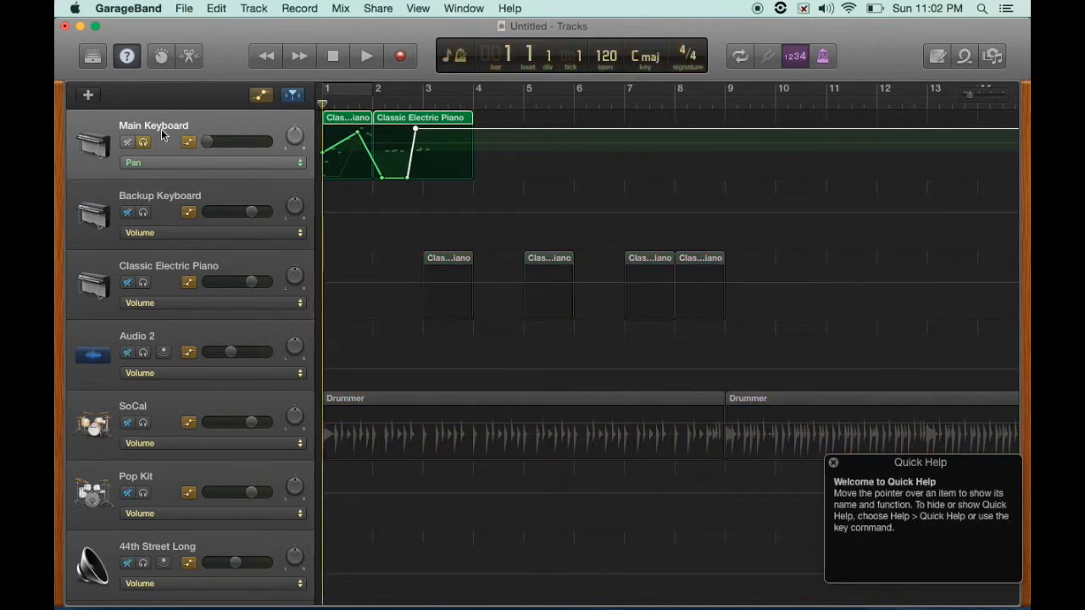
click(367, 57)
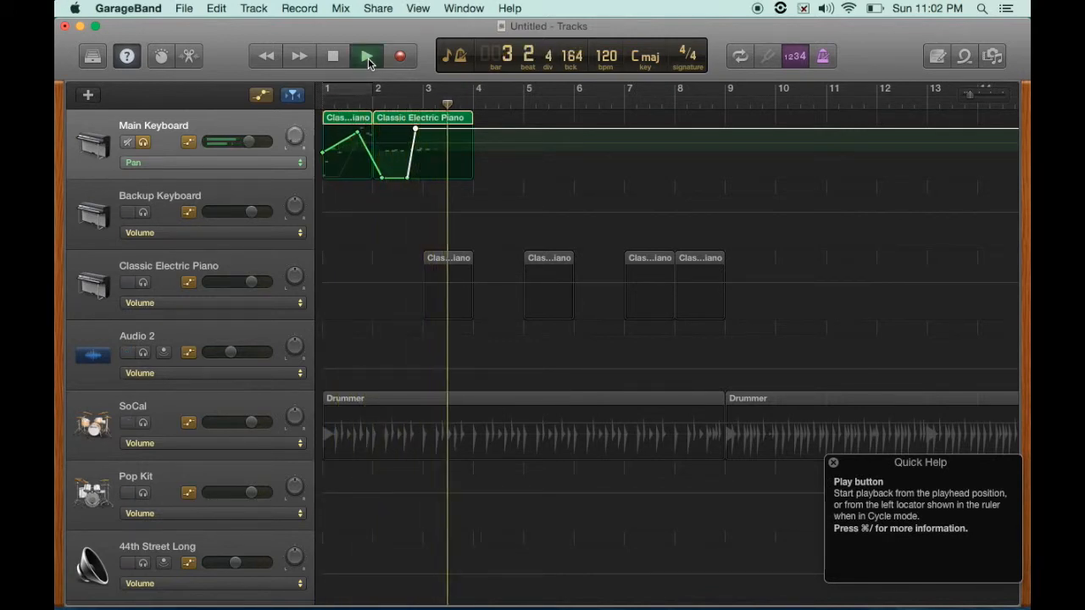
click(367, 57)
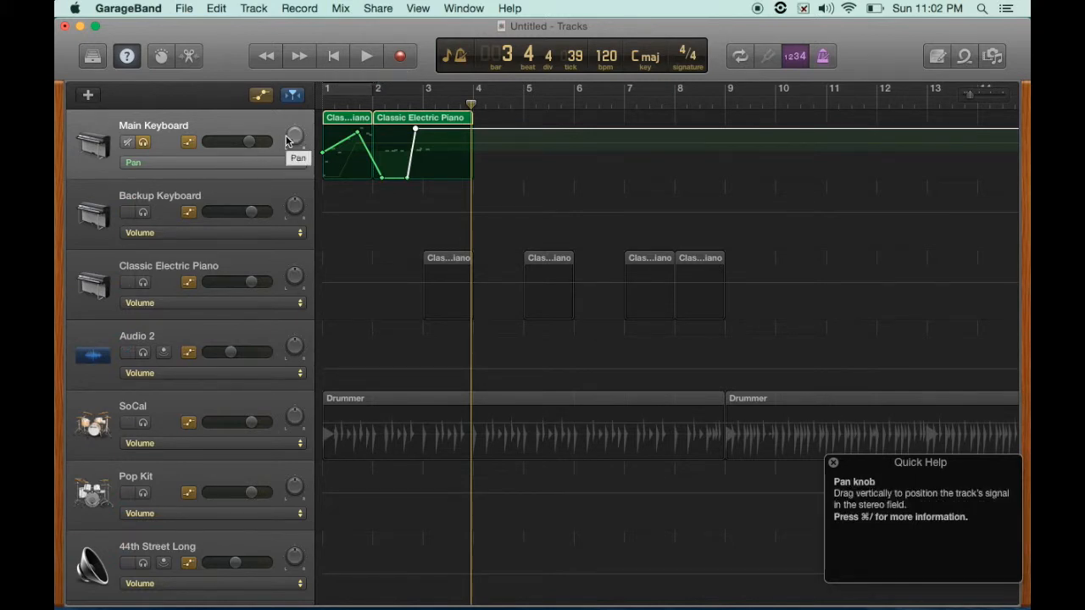
- Undo the pan automation edits on the Main Keyboard track and hide the automation lanes
key(super+z)
key(super+z)
key(super+z)
key(super+z)
key(super+z)
key(super+z)
key(super+z)
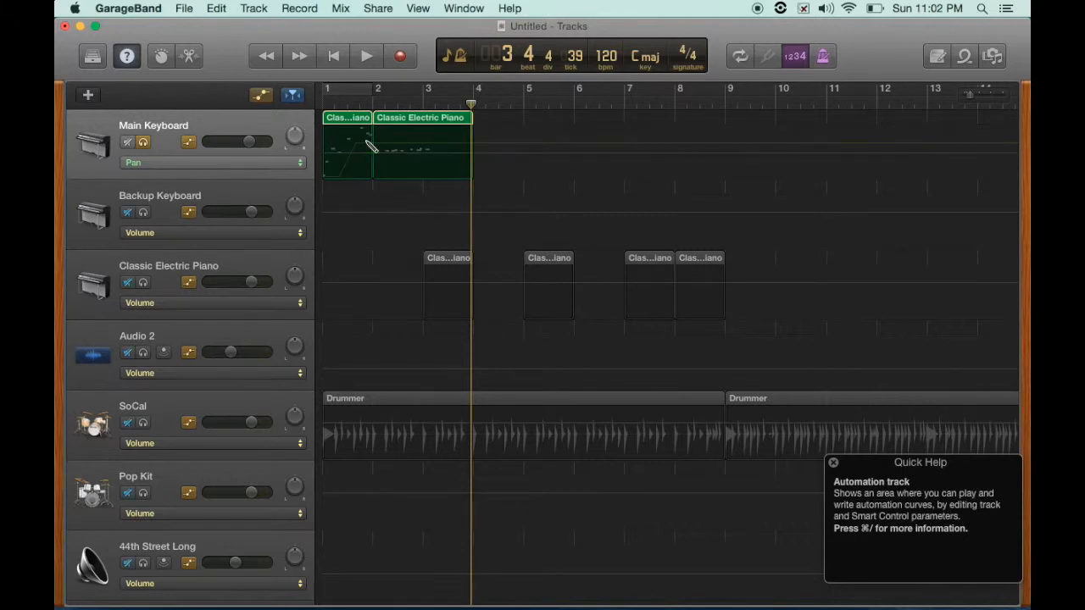
key(super+z)
key(super+z)
key(super+z)
key(super+z)
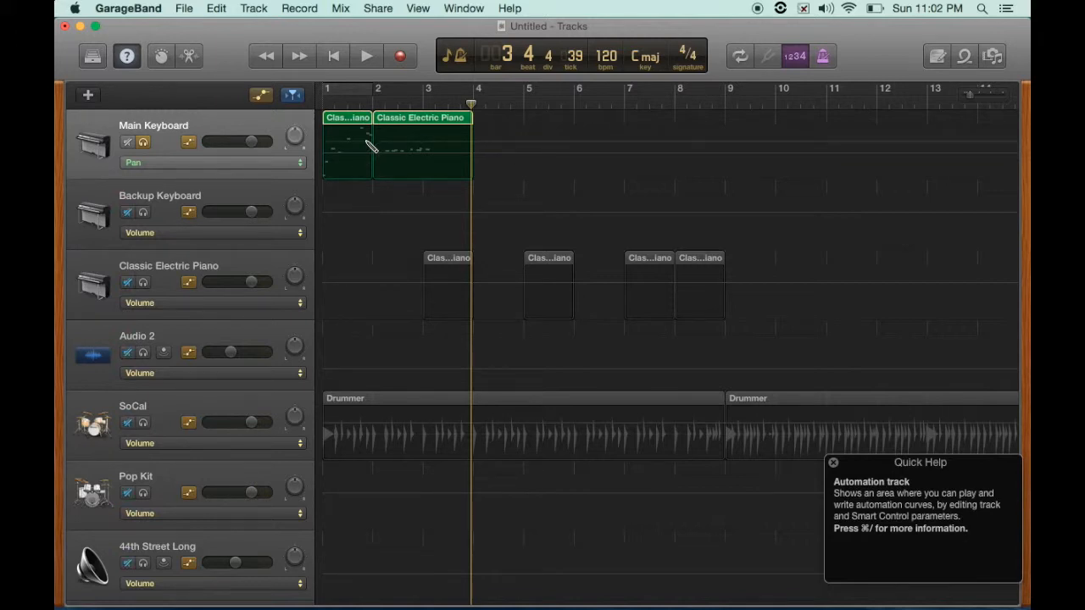
click(261, 97)
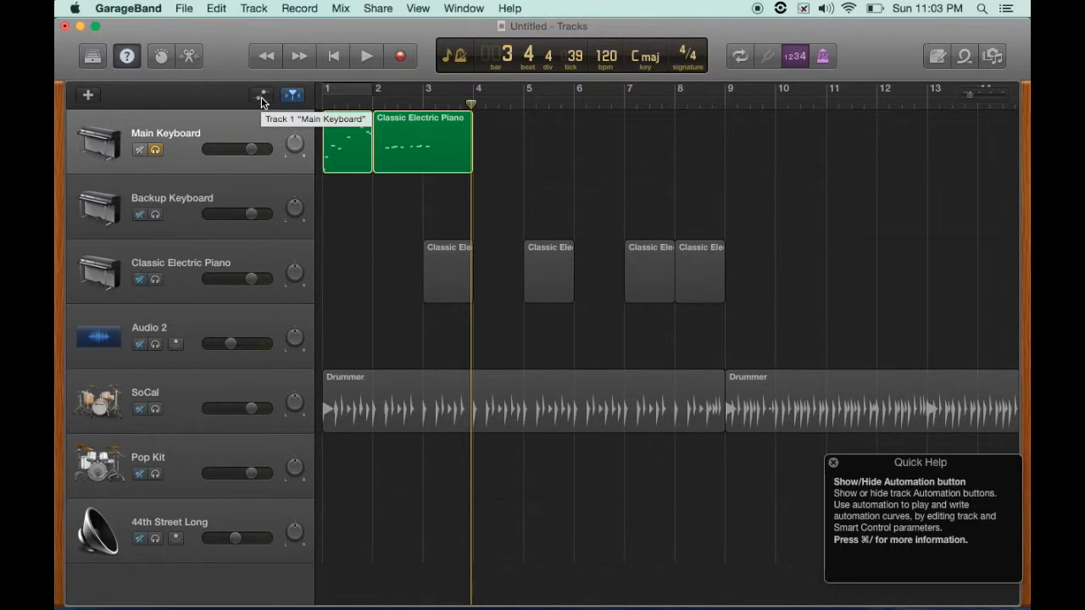
click(261, 100)
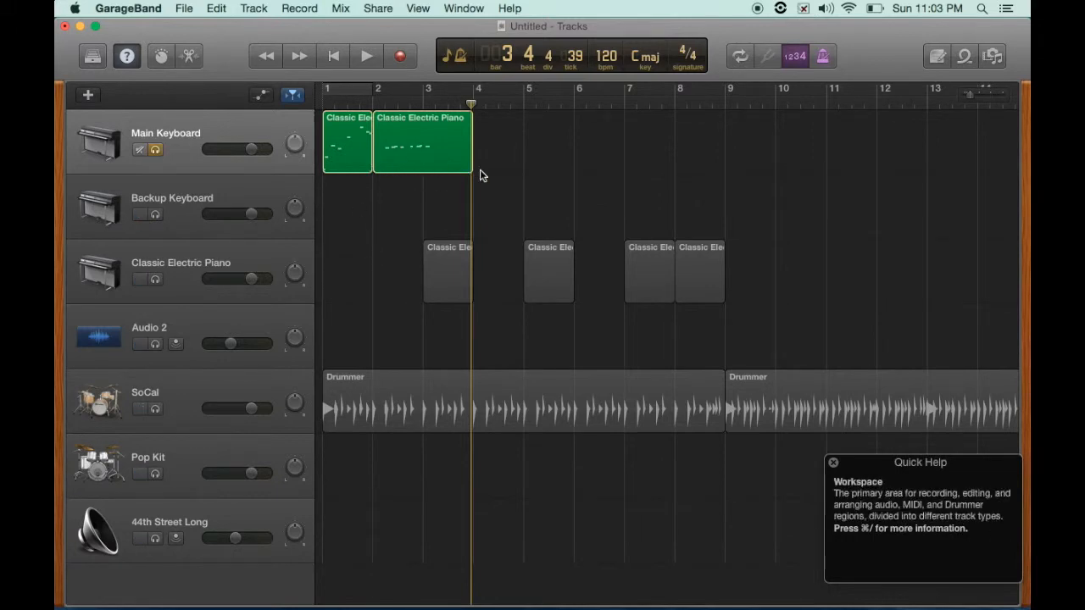
- Create empty MIDI regions on the Main Keyboard, Backup Keyboard and Classic Electric Piano tracks
super+click(505, 161)
super+click(605, 150)
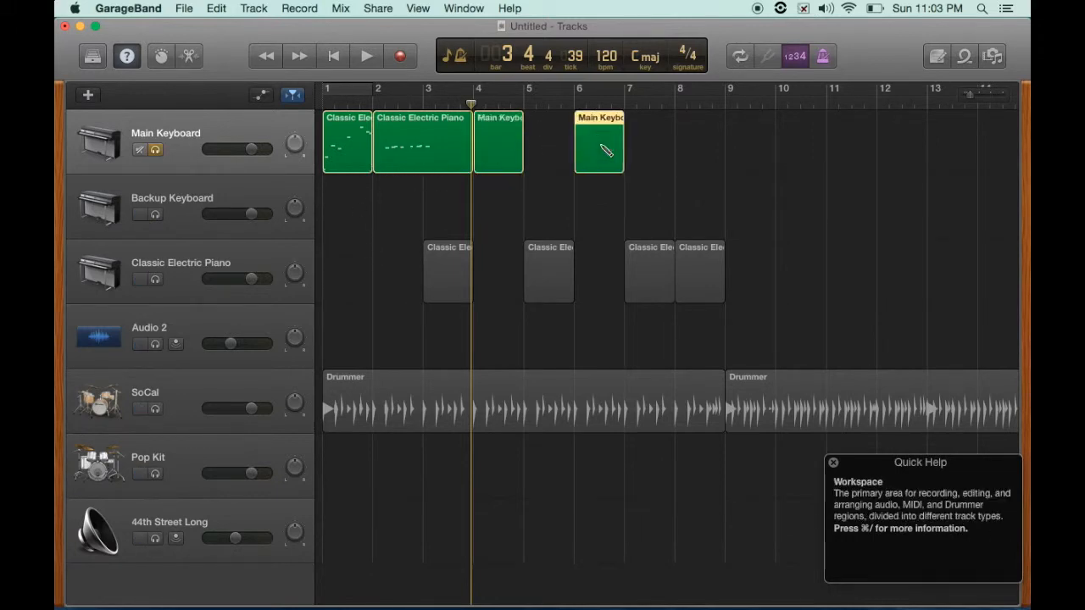
super+click(535, 206)
super+click(357, 276)
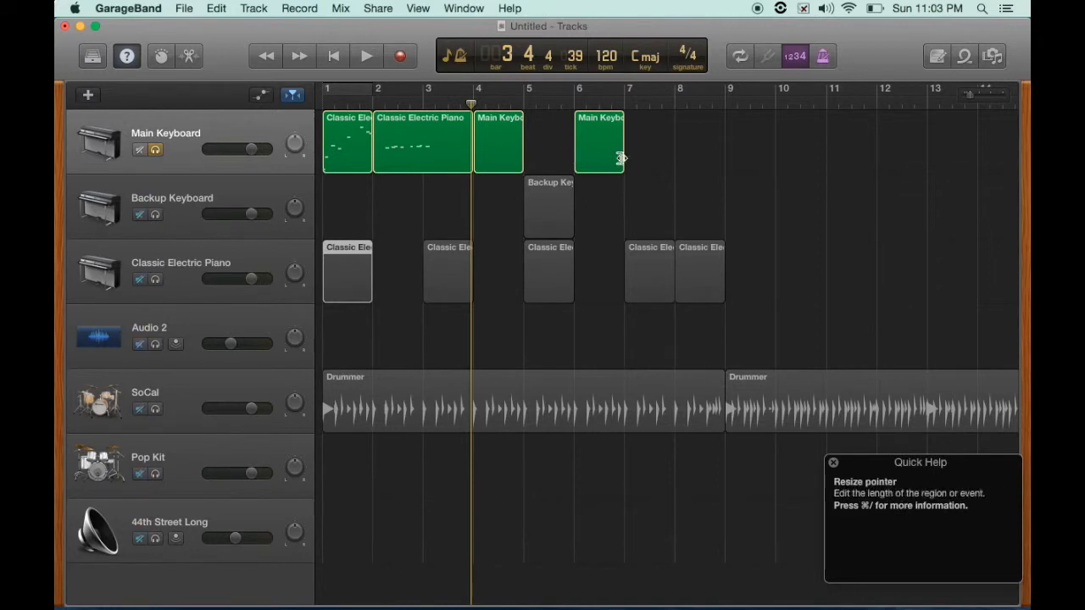
- Delete the two empty regions from the Main Keyboard track
drag(621, 158, 573, 161)
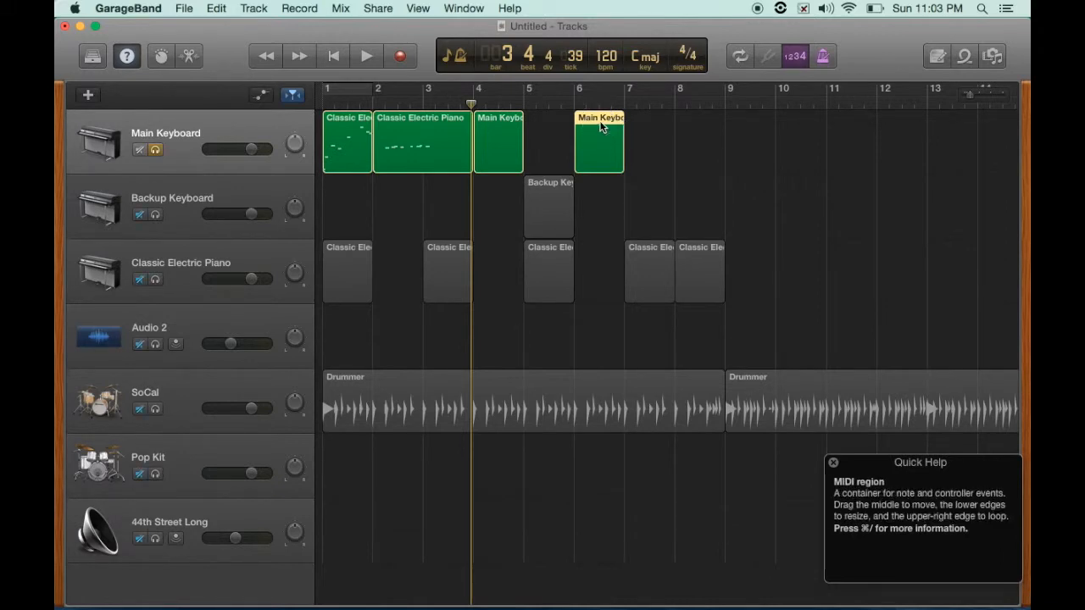
key(Delete)
click(494, 119)
key(Delete)
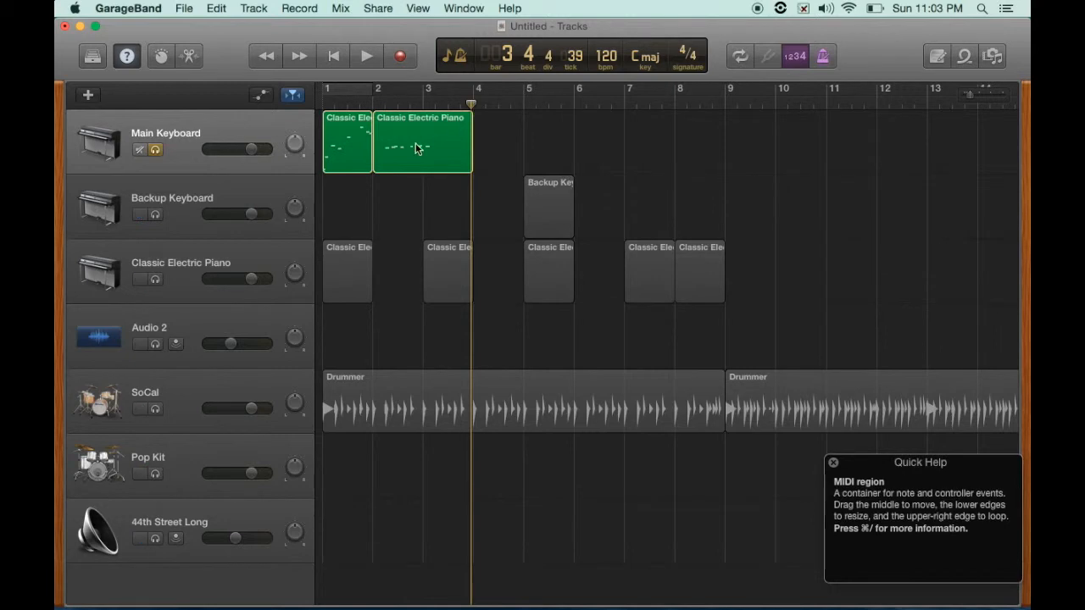
- Shorten the second Main Keyboard region to end at bar 3 and loop it through bar 8
drag(470, 151, 424, 155)
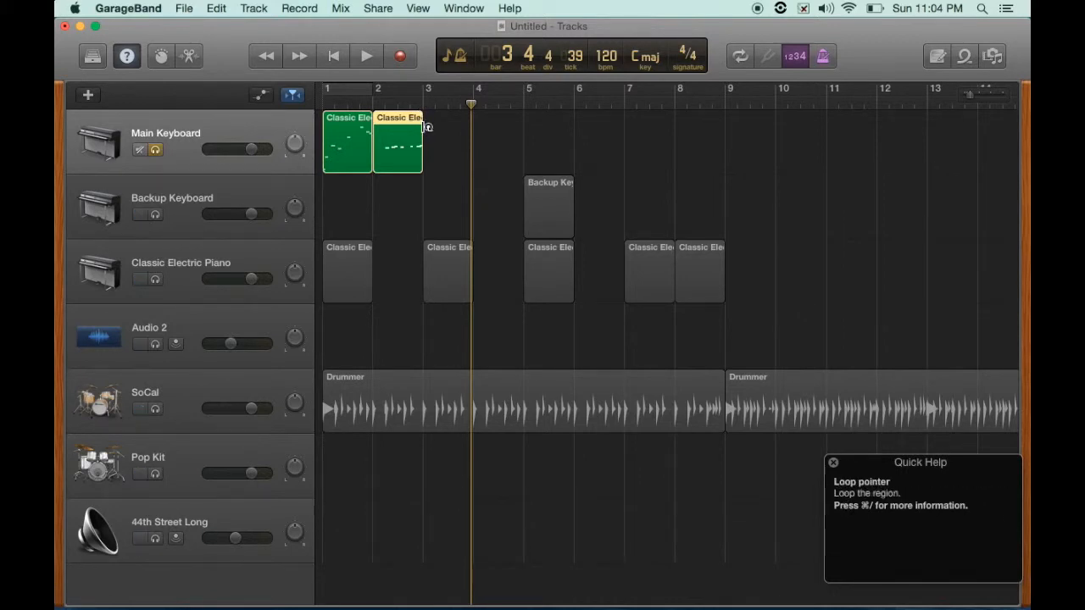
drag(426, 126, 675, 139)
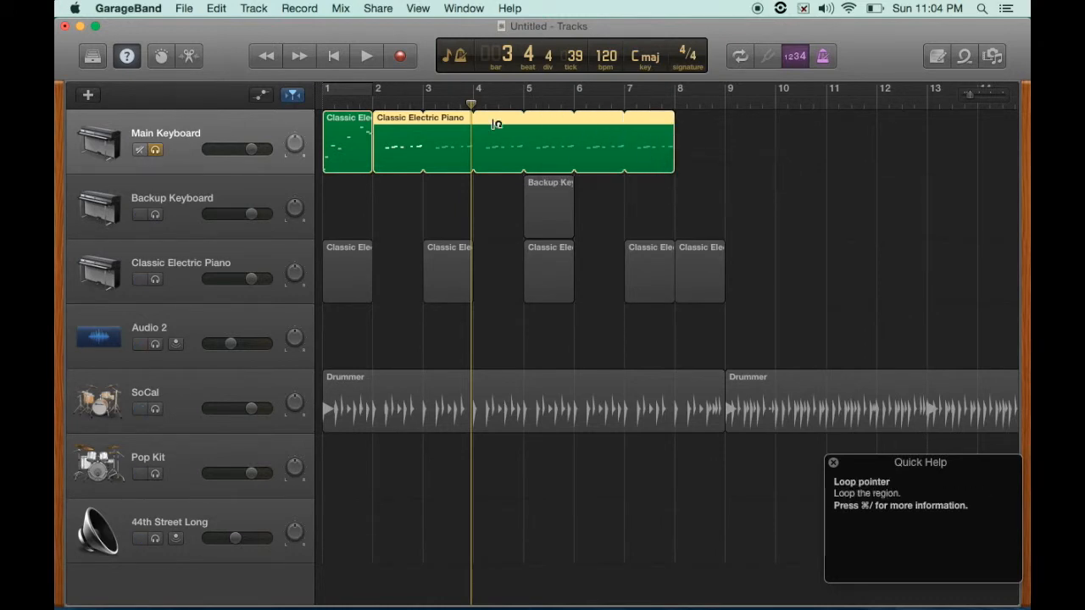
- Open the looped region in the Piano Roll and play it from the start of bar 2
double_click(402, 123)
click(378, 102)
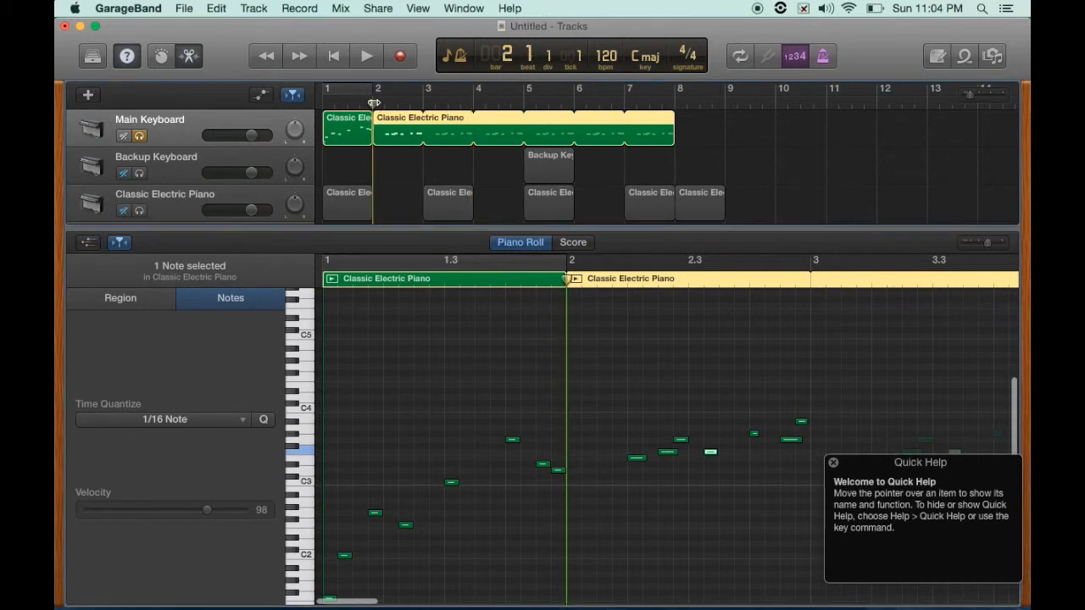
key(space)
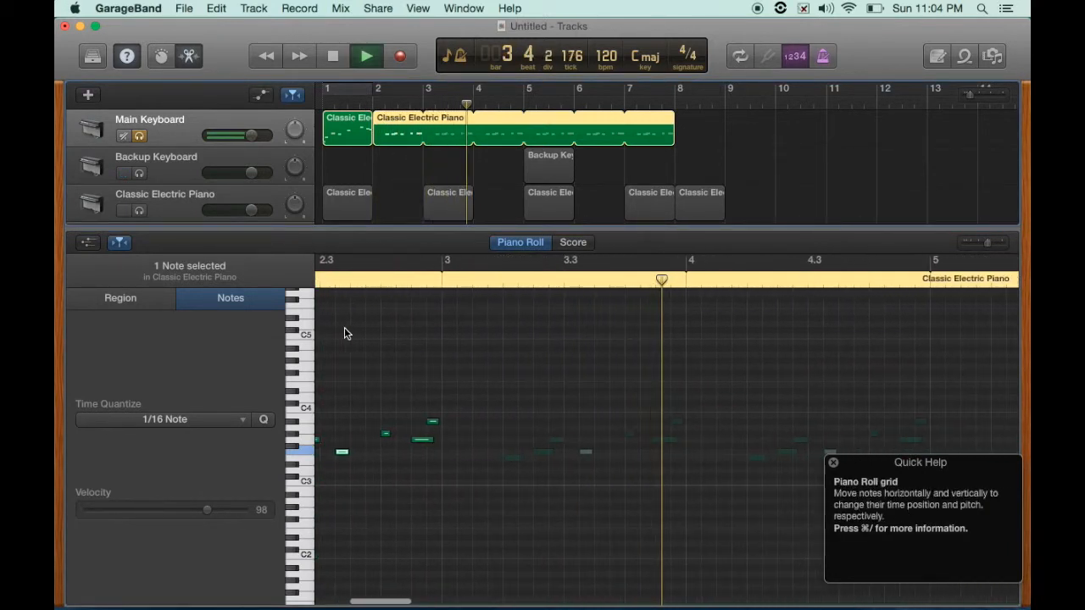
key(space)
- Drag one note in the looped region higher in pitch and play it back
scroll(438, 379, left, 2)
scroll(442, 383, left, 2)
drag(479, 440, 479, 383)
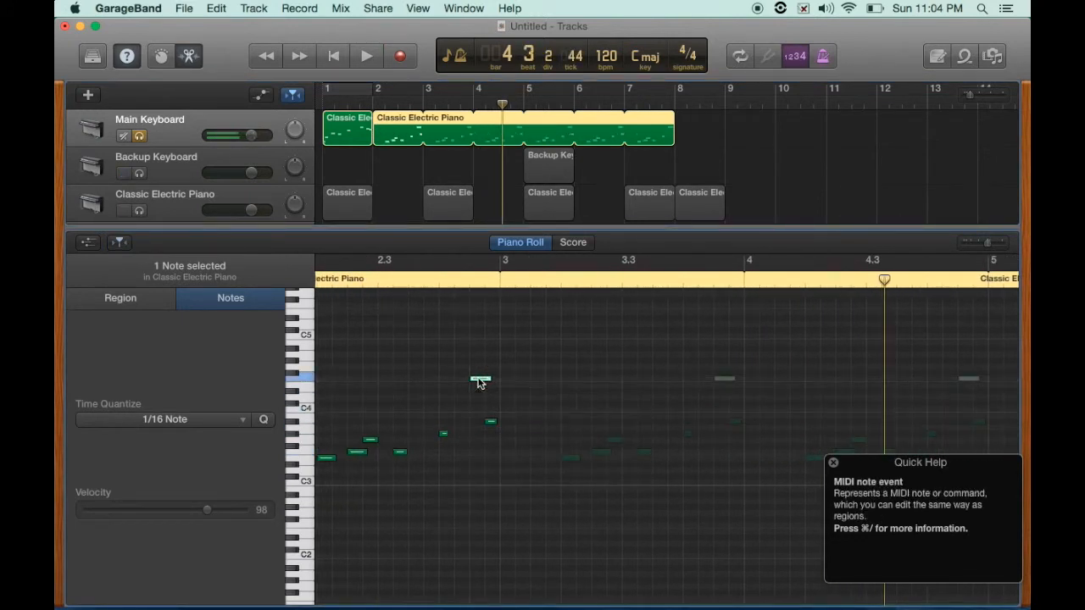
key(space)
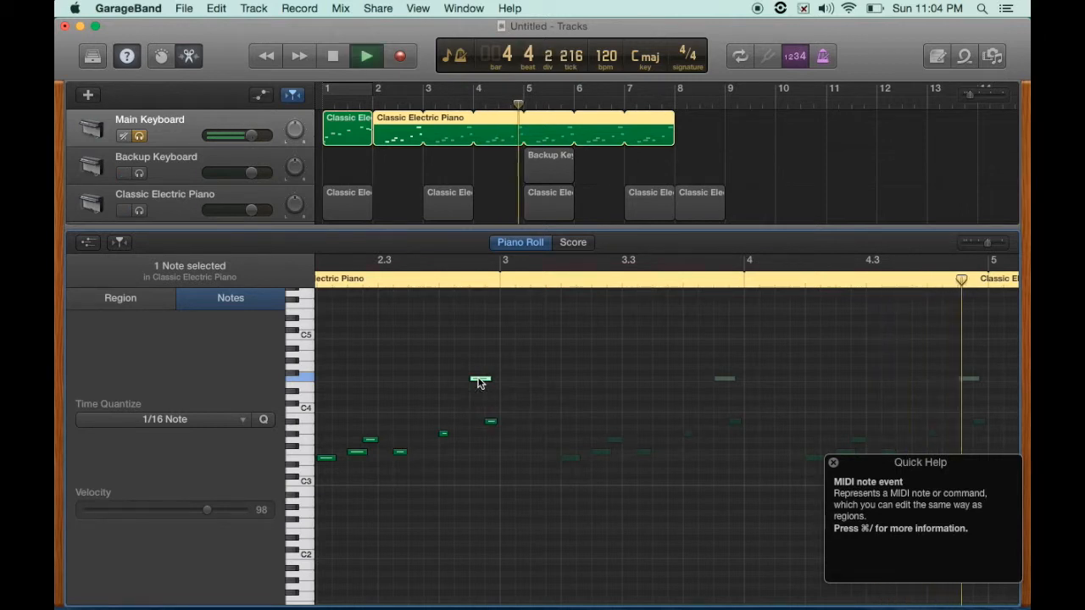
key(space)
- Move the raised note back down to its original pitch and replay the region
drag(479, 379, 479, 442)
key(super+z)
key(super+shift+z)
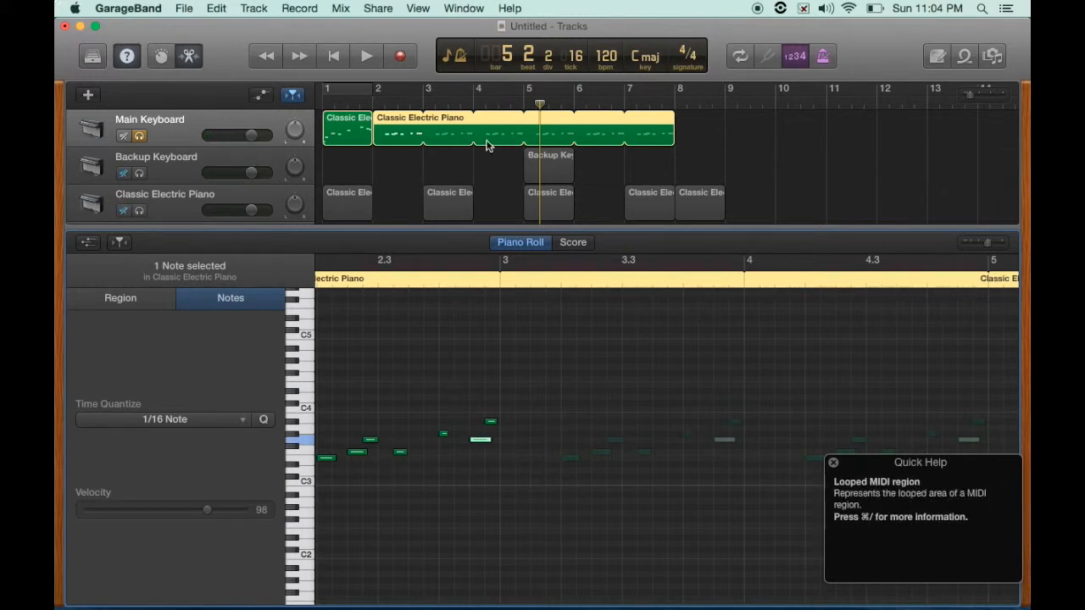
key(space)
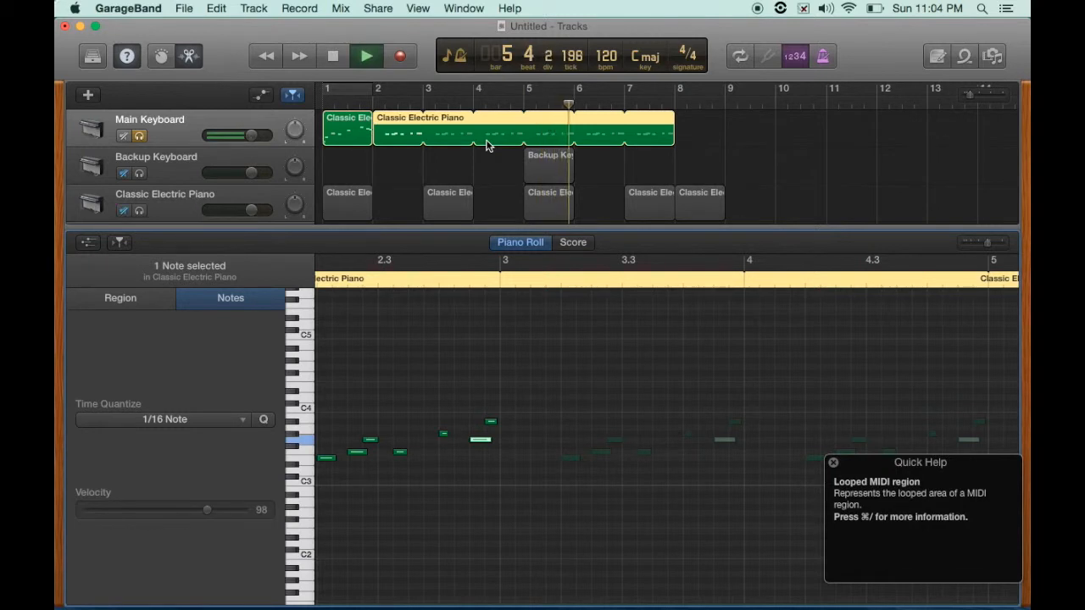
key(space)
- Turn off looping on the second Main Keyboard region and close the Piano Roll
drag(401, 100, 423, 116)
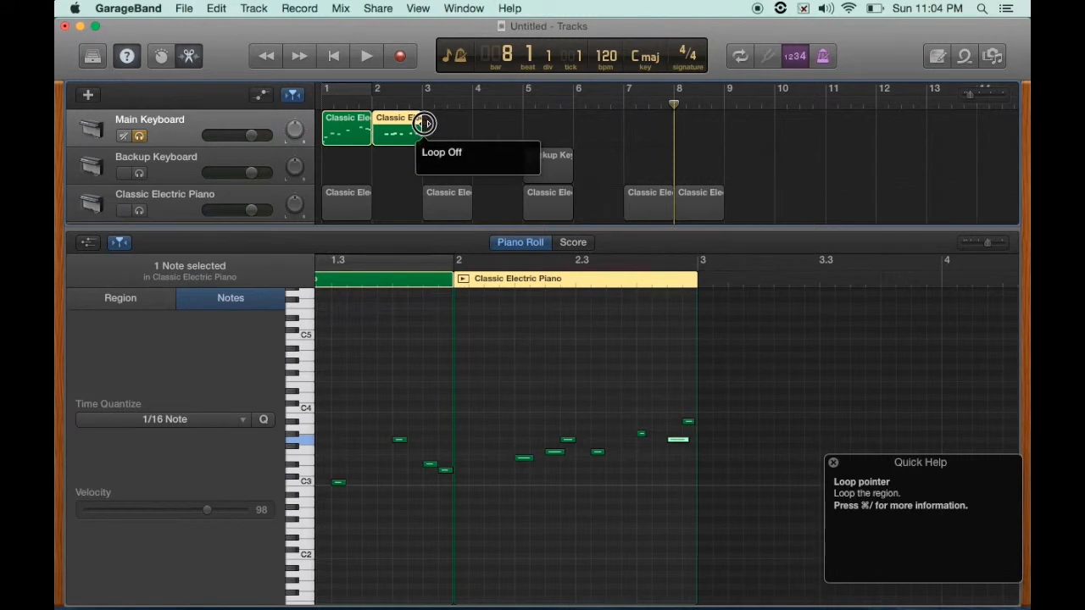
click(397, 103)
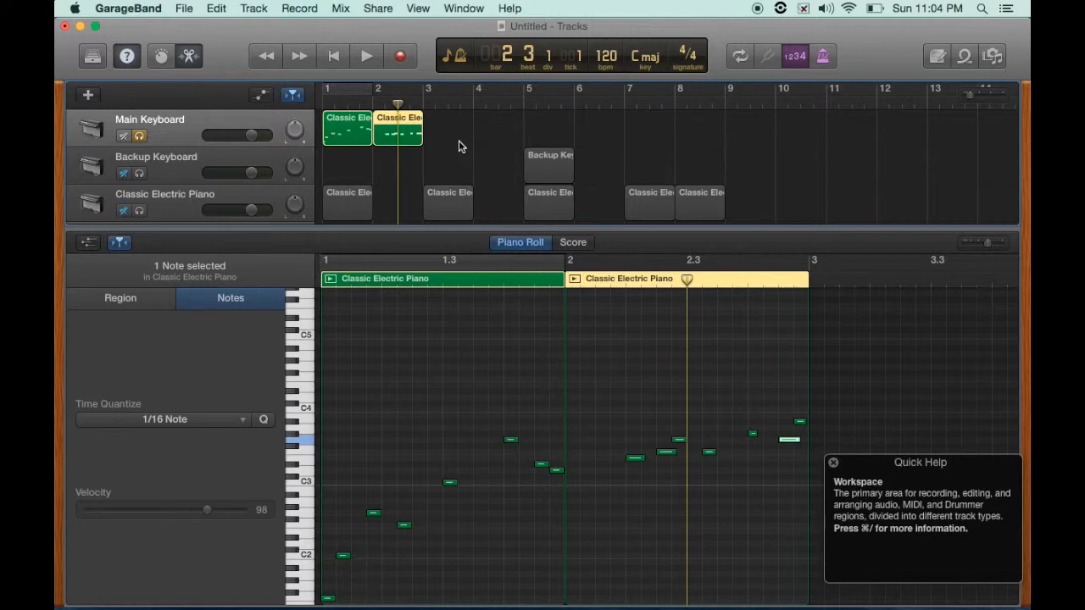
double_click(463, 232)
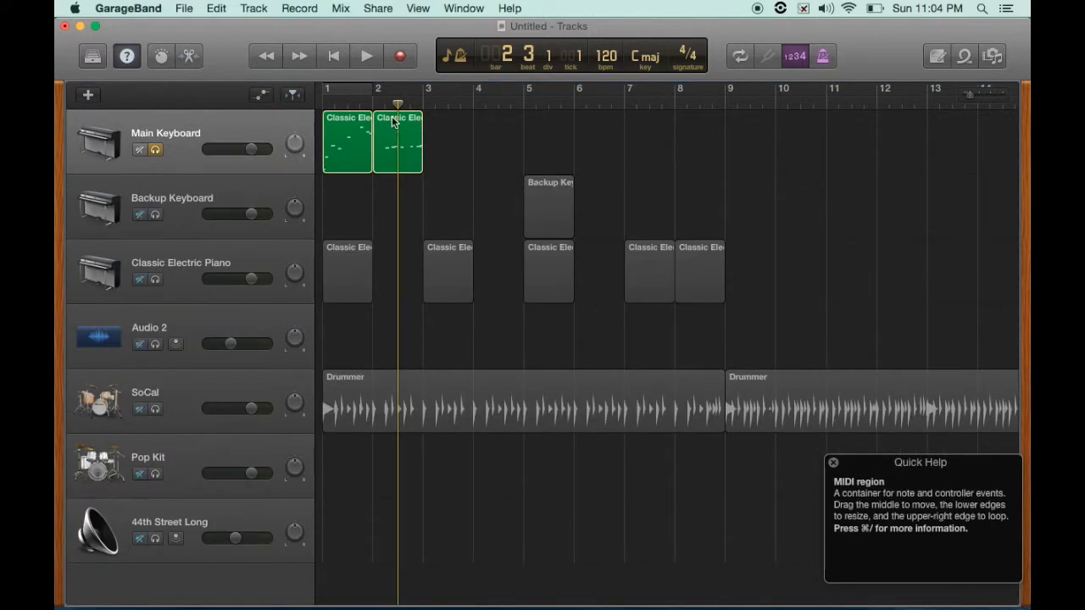
- Copy the second Main Keyboard region and paste copies end to end from bar 3 through bar 10
key(super+f)
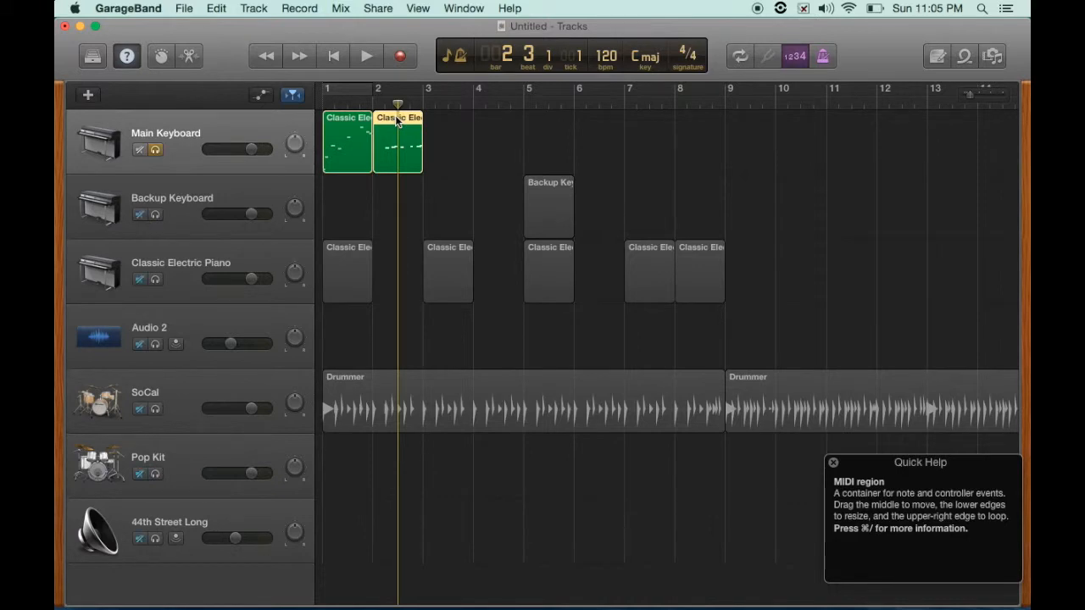
drag(399, 103, 427, 101)
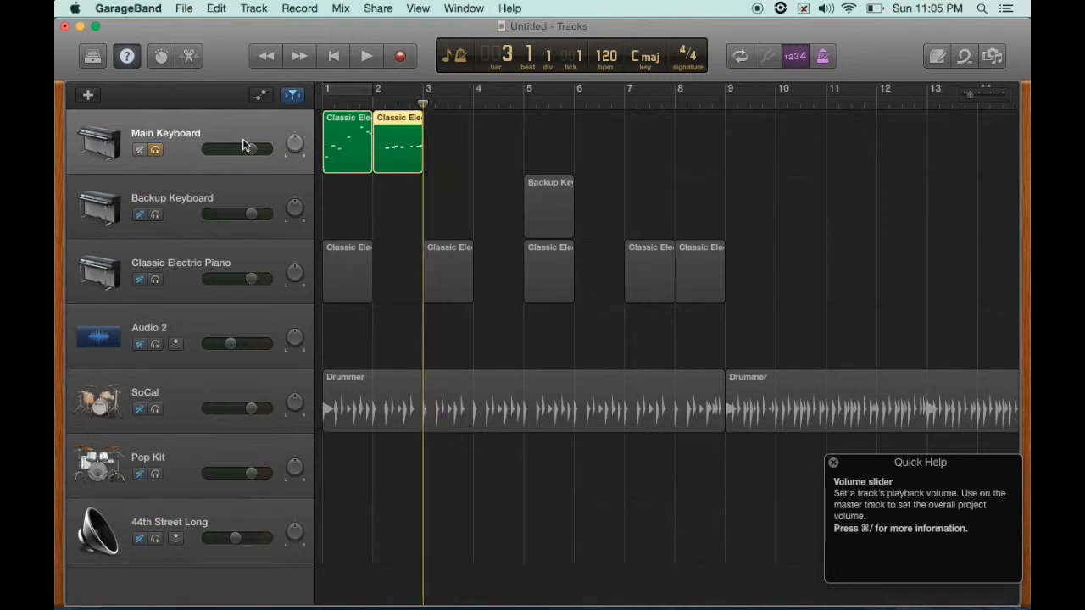
click(227, 193)
click(226, 251)
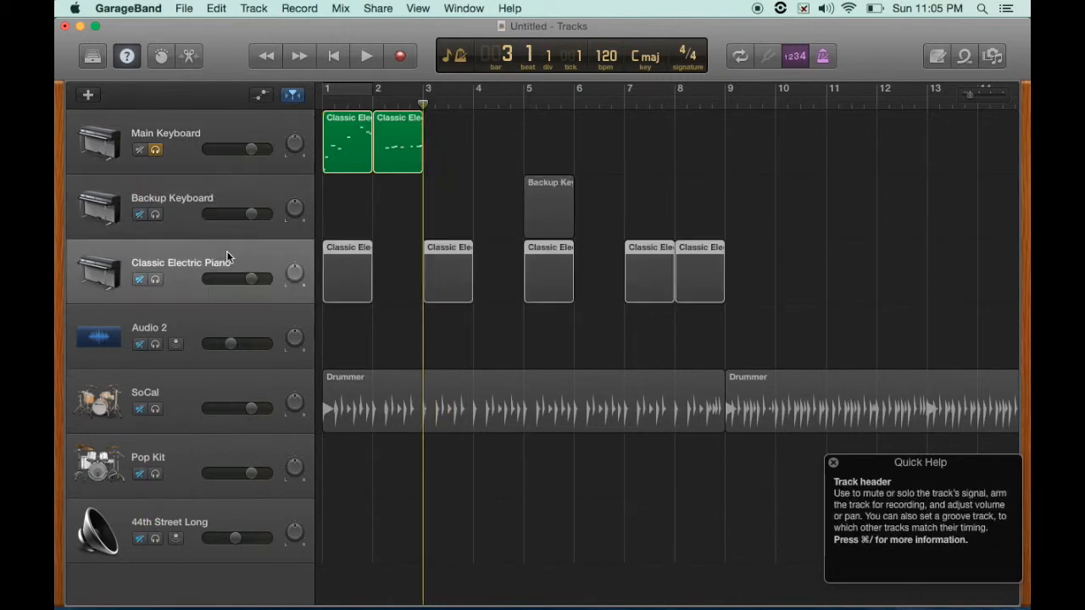
click(233, 128)
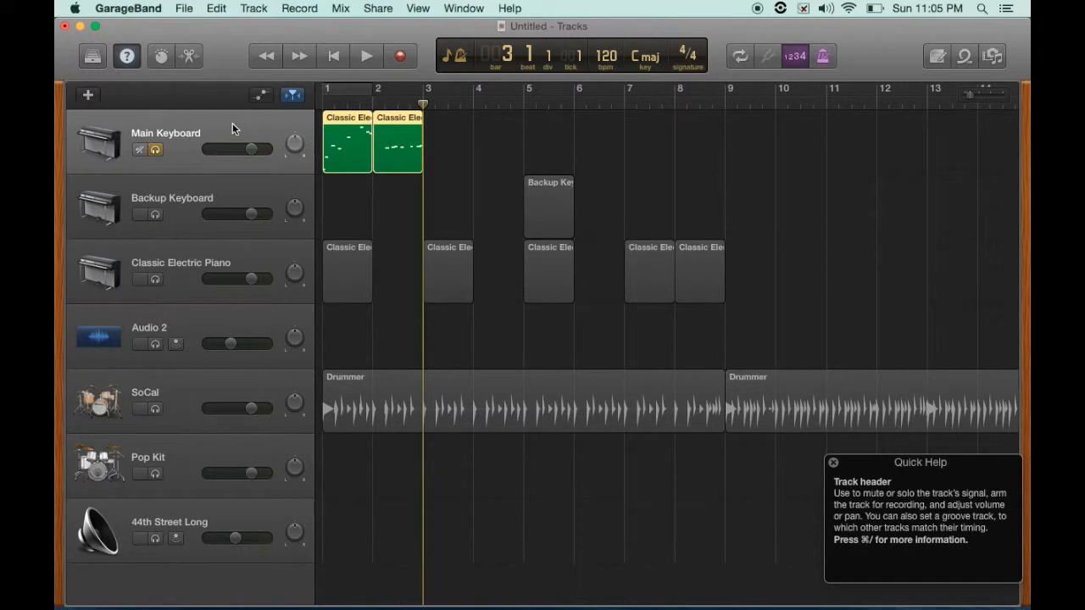
key(super+v)
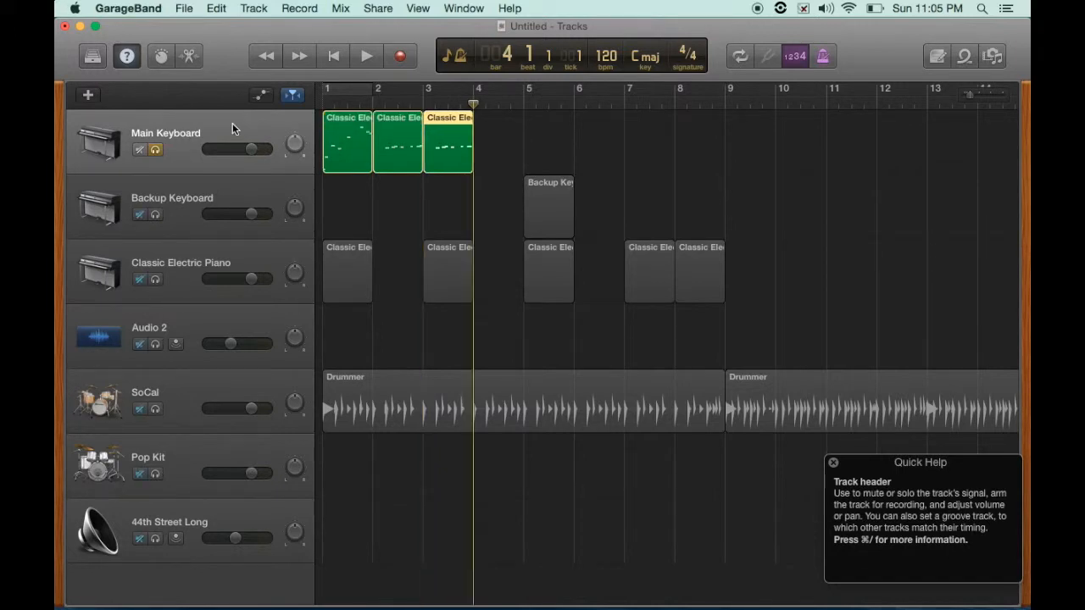
key(super+v)
key(super+v)
key(super+v)
key(super+v)
key(super+v)
key(super+v)
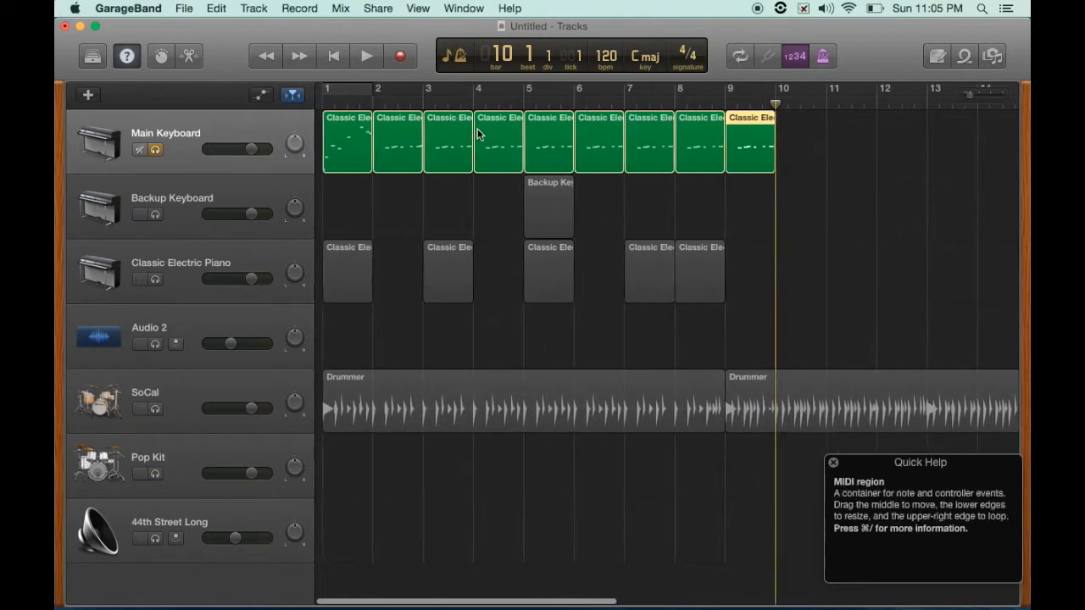
- Open a pasted region in the Piano Roll, raise one note, and play from bar 5
double_click(542, 128)
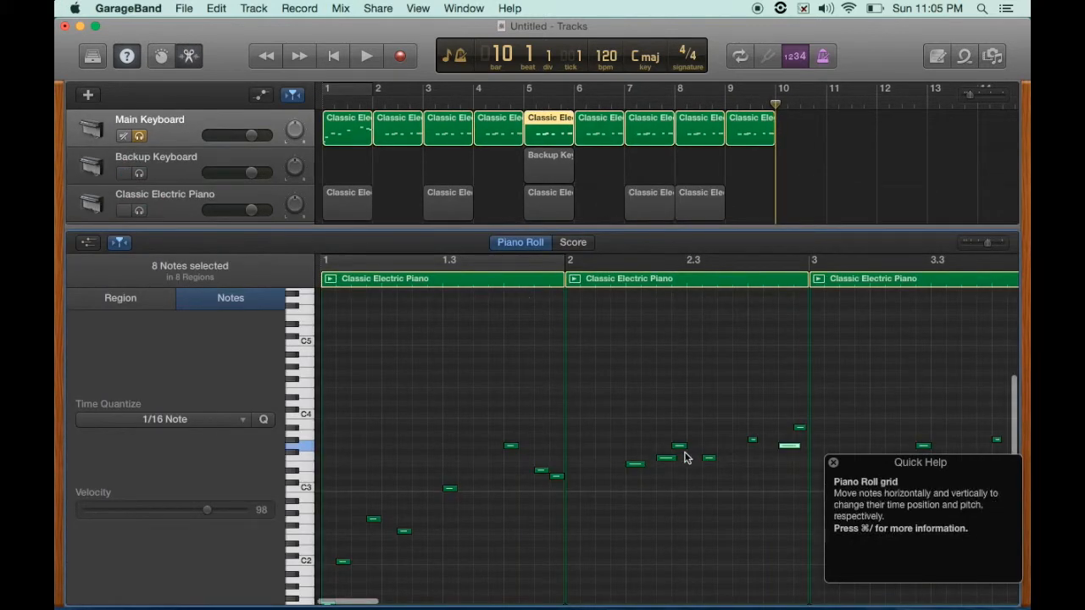
drag(751, 441, 751, 392)
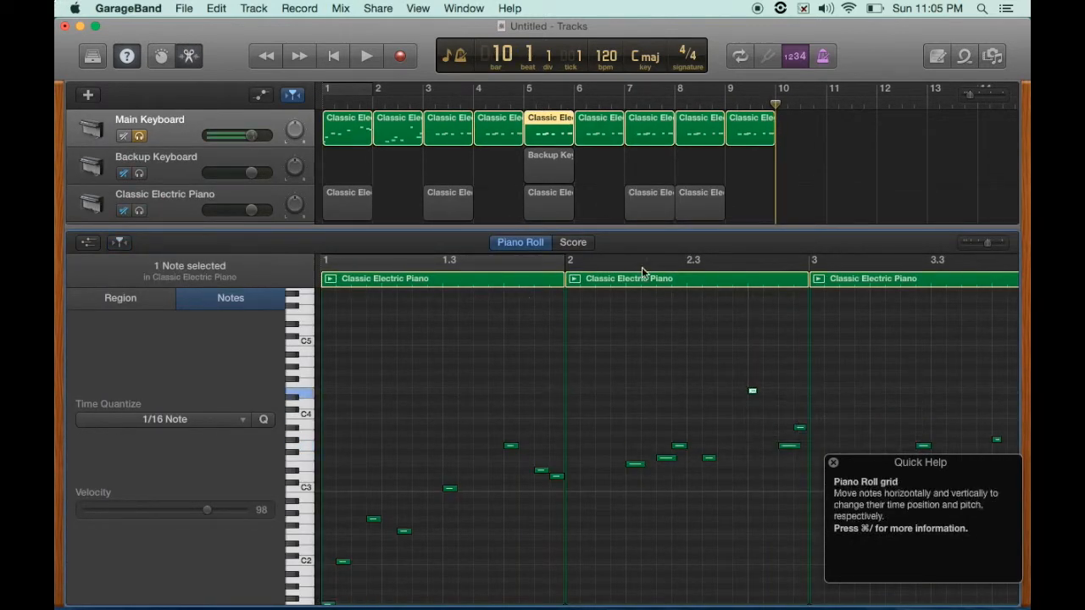
click(524, 104)
key(space)
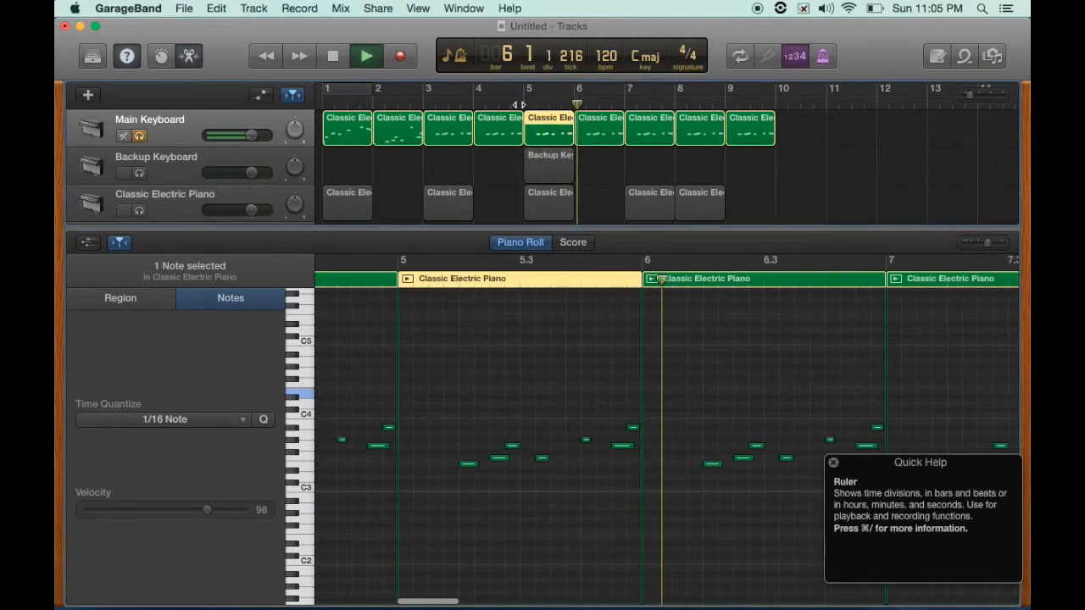
key(space)
- Undo the note change and all the pasted region copies
key(super+z)
key(super+z)
key(super+z)
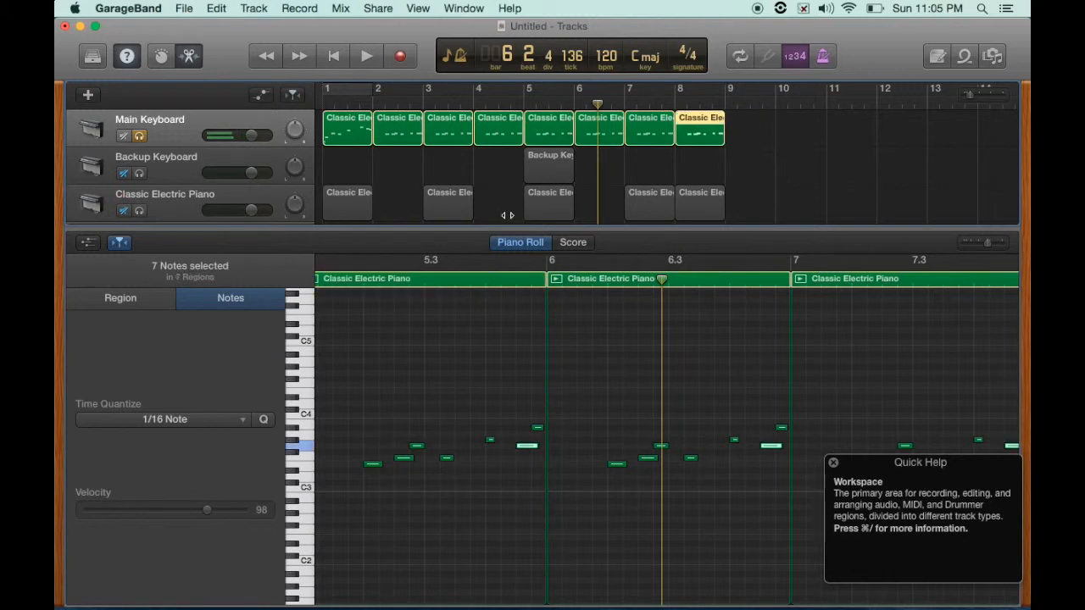
key(super+z)
key(super+z)
key(super+z)
key(super+z)
key(super+z)
key(super+z)
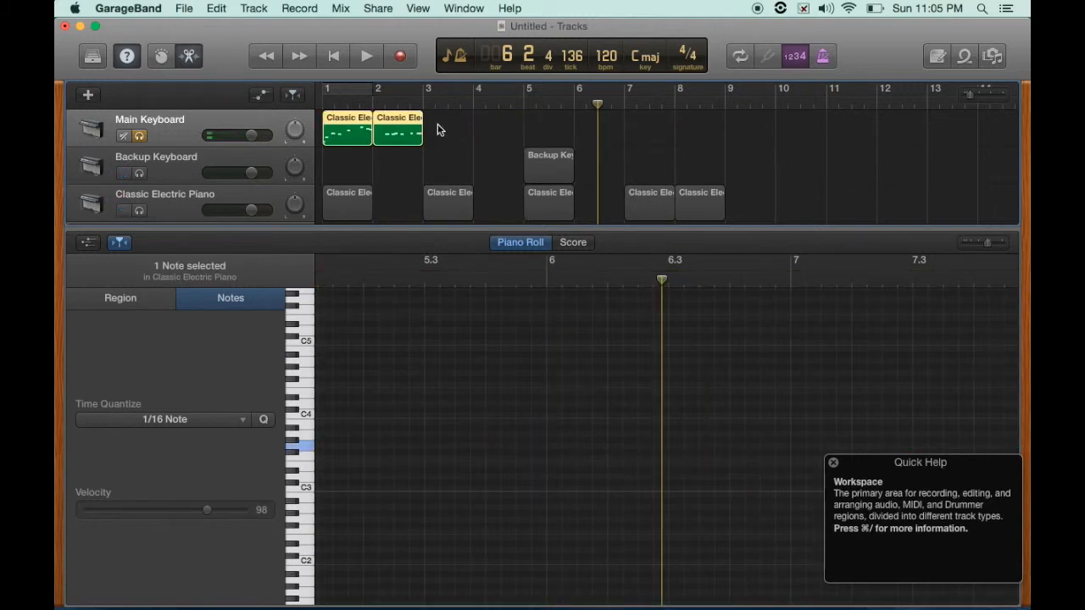
key(super+z)
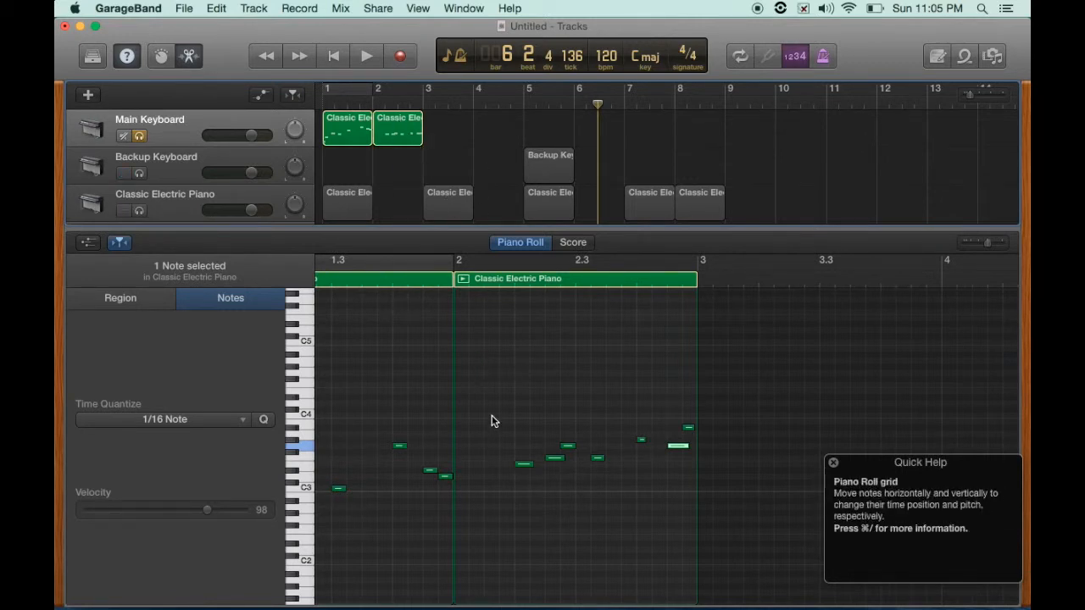
- Select four notes in the second region and paste a copy of them at the start of bar 2
scroll(494, 421, left, 5)
scroll(487, 419, right, 2)
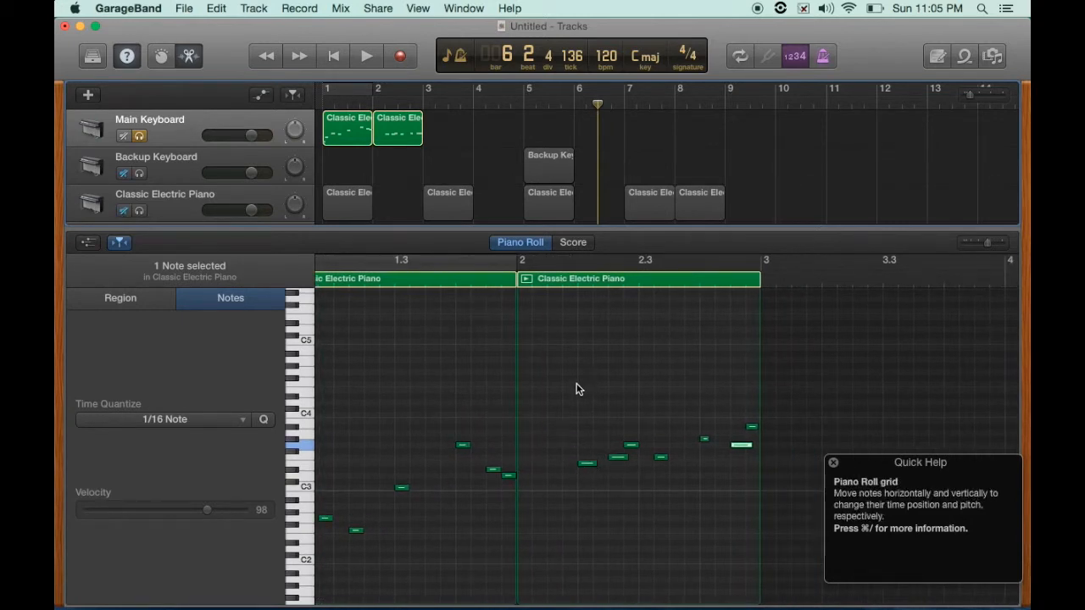
drag(571, 415, 674, 484)
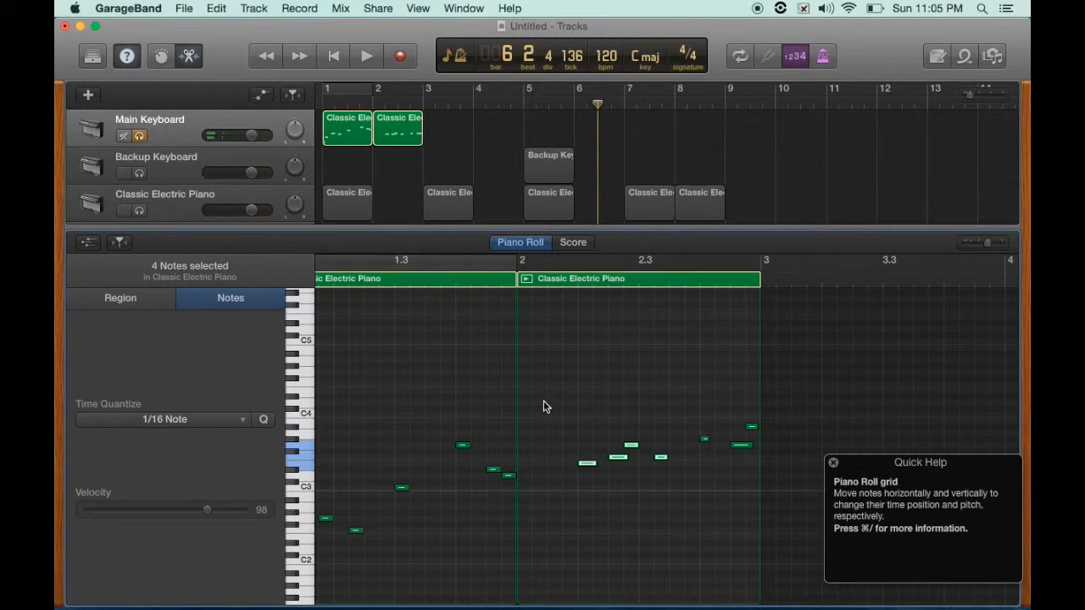
click(514, 281)
key(super+v)
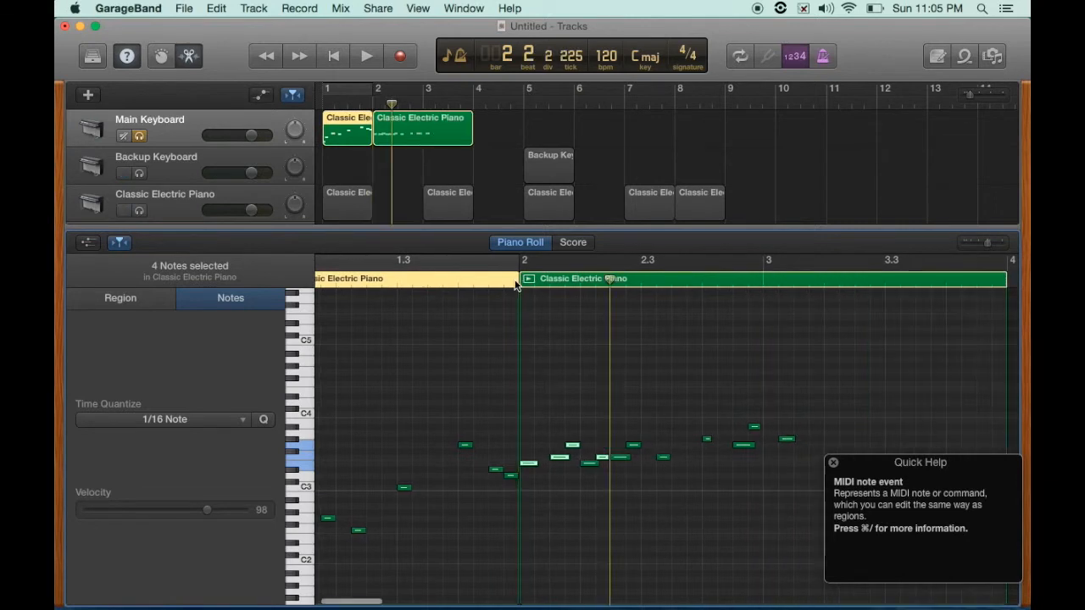
click(529, 278)
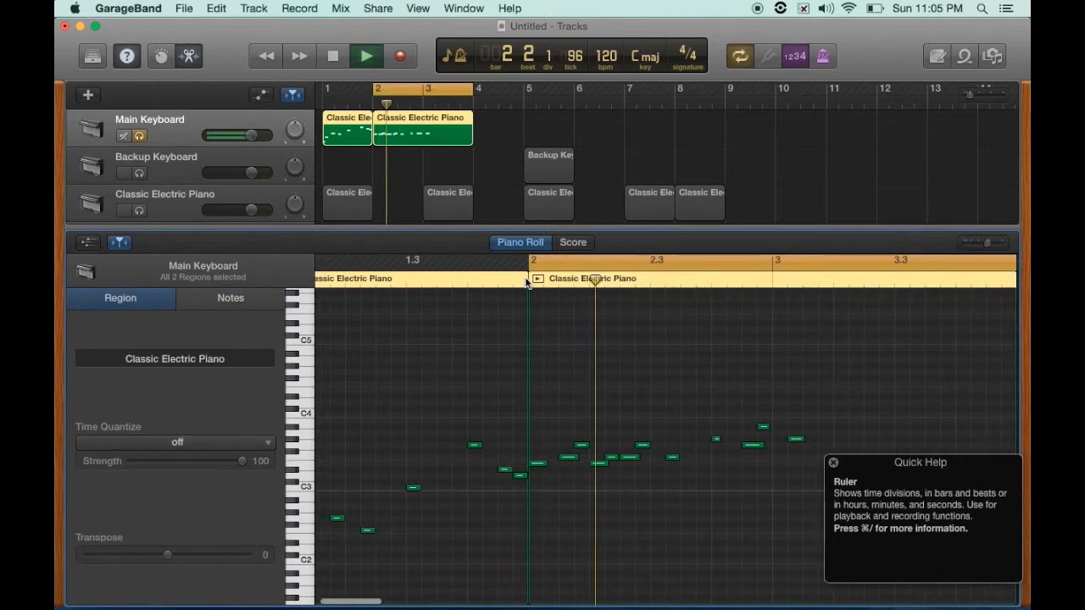
- Stop playback, undo the last note paste, and deselect the regions
key(space)
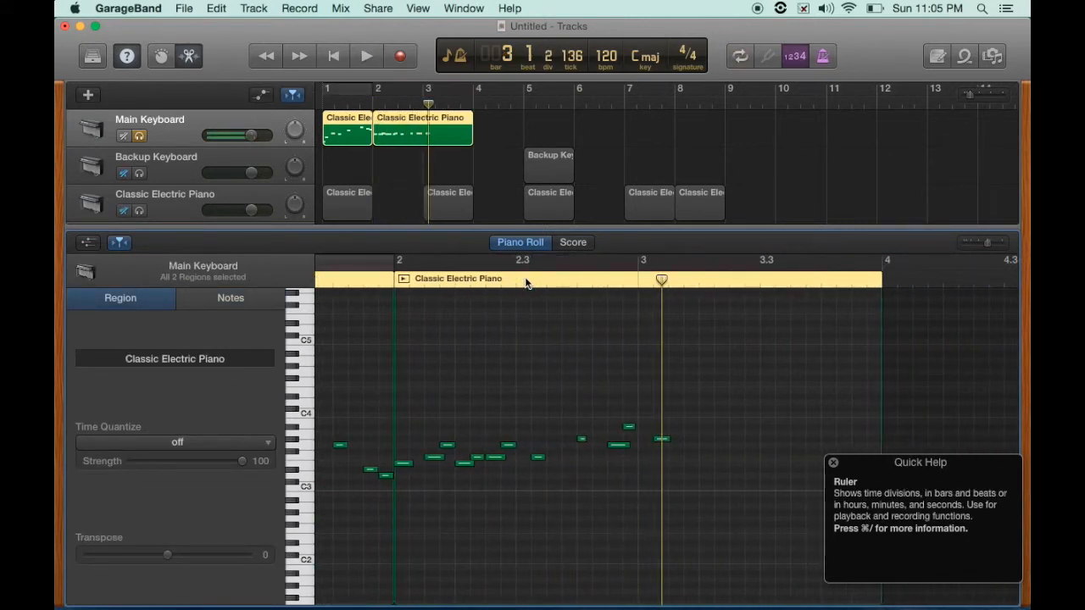
key(super+z)
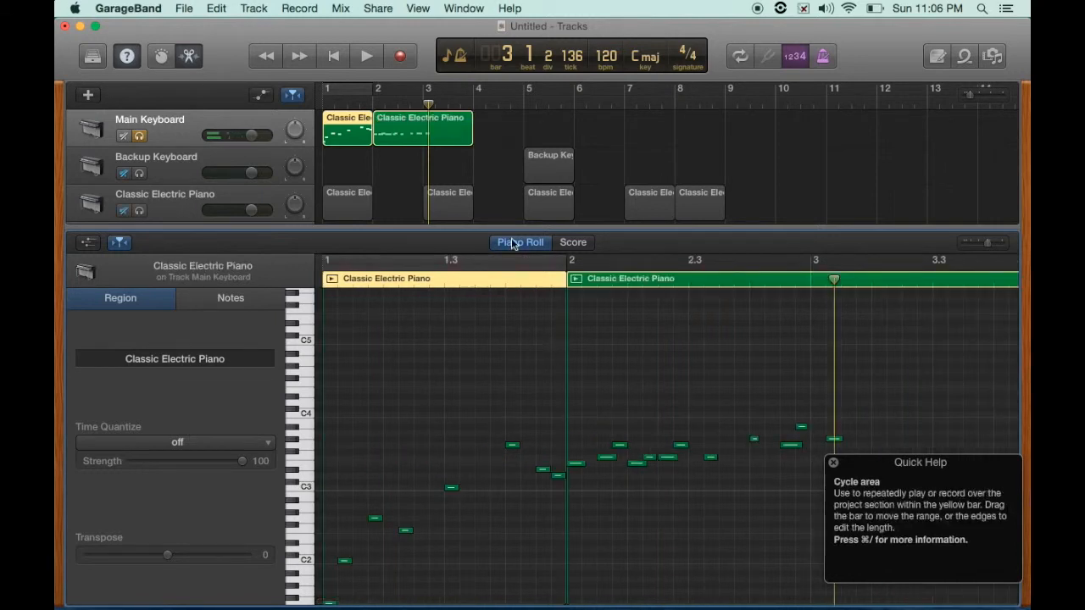
click(477, 175)
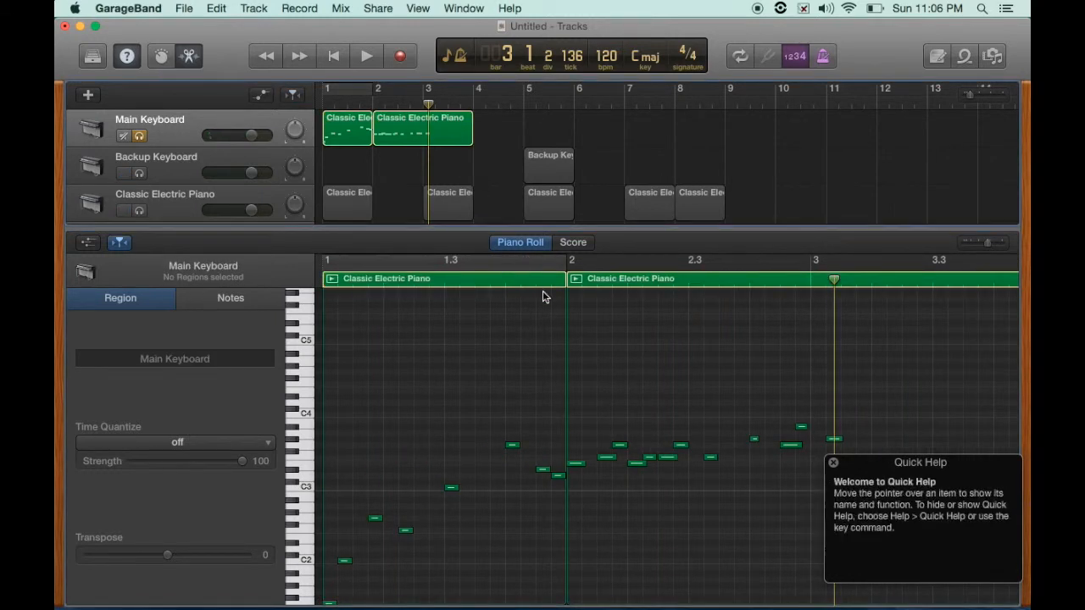
scroll(610, 412, right, 3)
scroll(610, 410, right, 2)
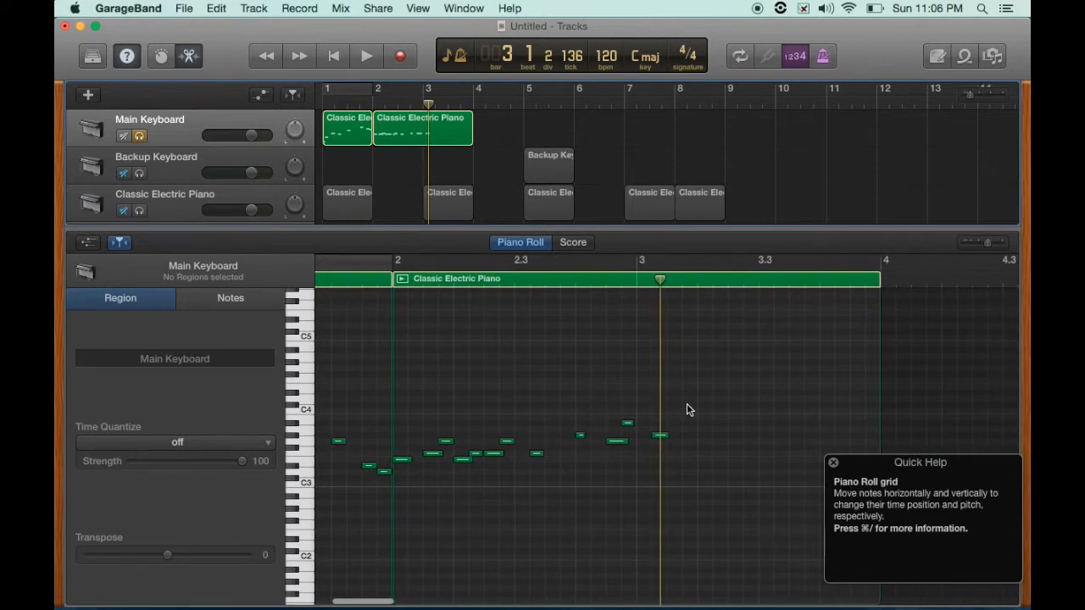
drag(714, 382, 402, 496)
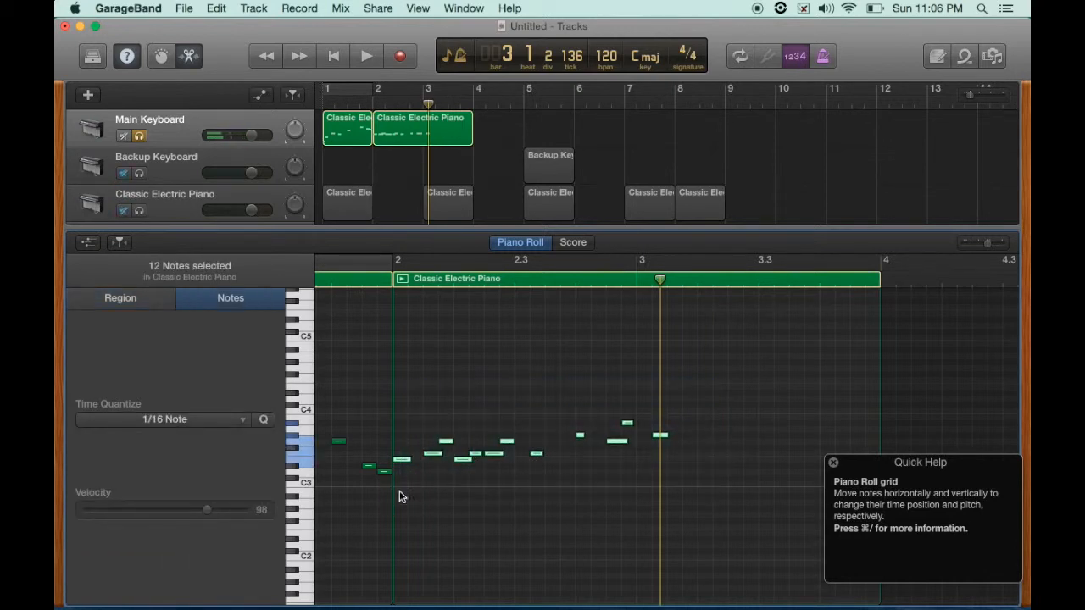
click(631, 156)
drag(631, 155, 538, 197)
click(697, 144)
click(748, 150)
drag(748, 150, 555, 182)
click(805, 162)
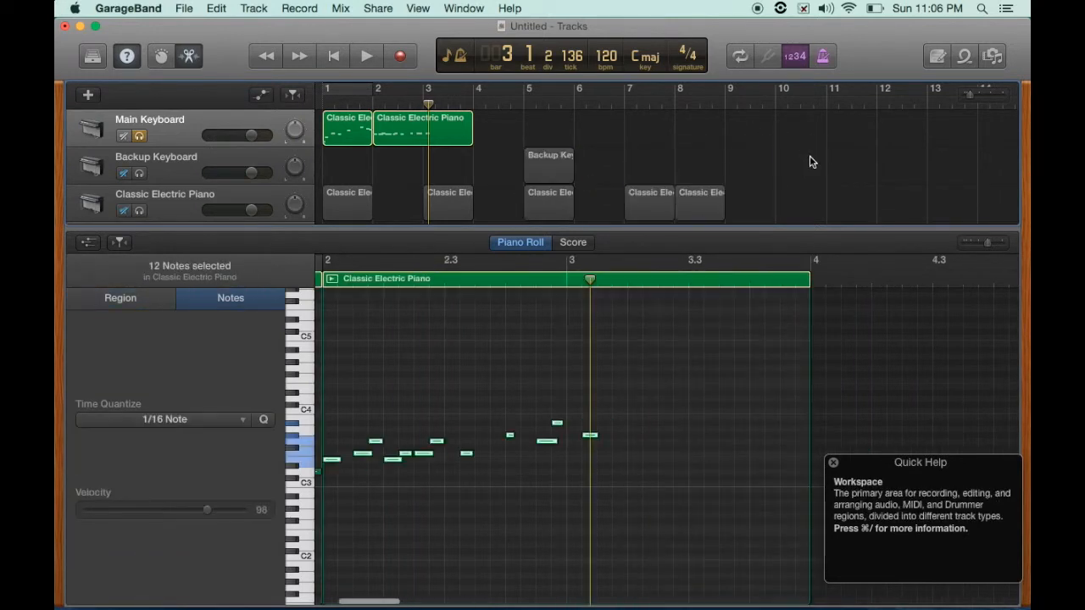
click(485, 381)
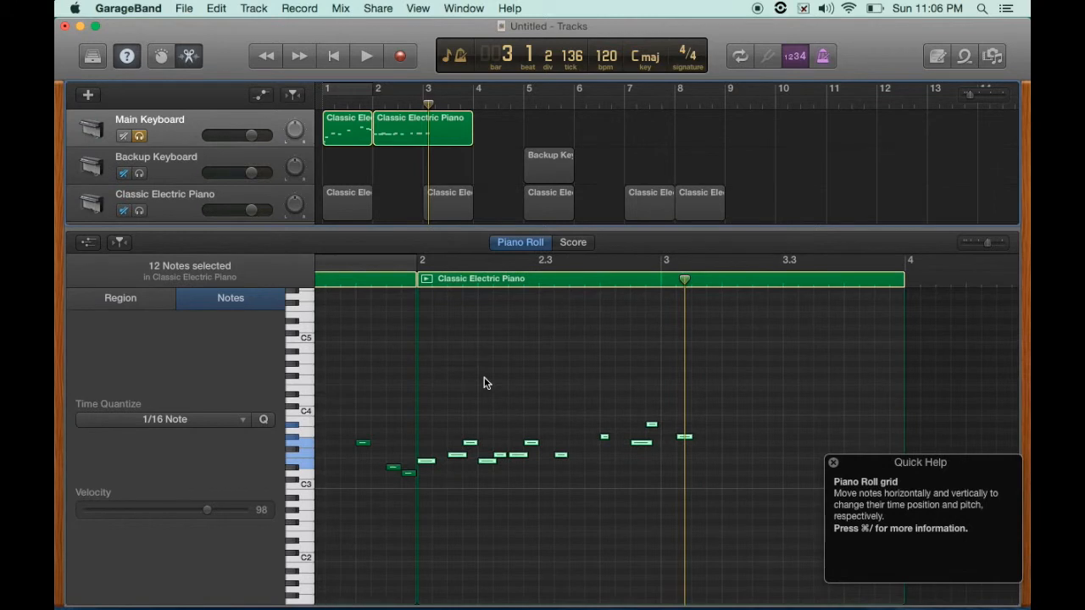
- Select four notes in the bar 2 region, paste a copy of them at the playhead, and toggle region looping on and off
click(470, 444)
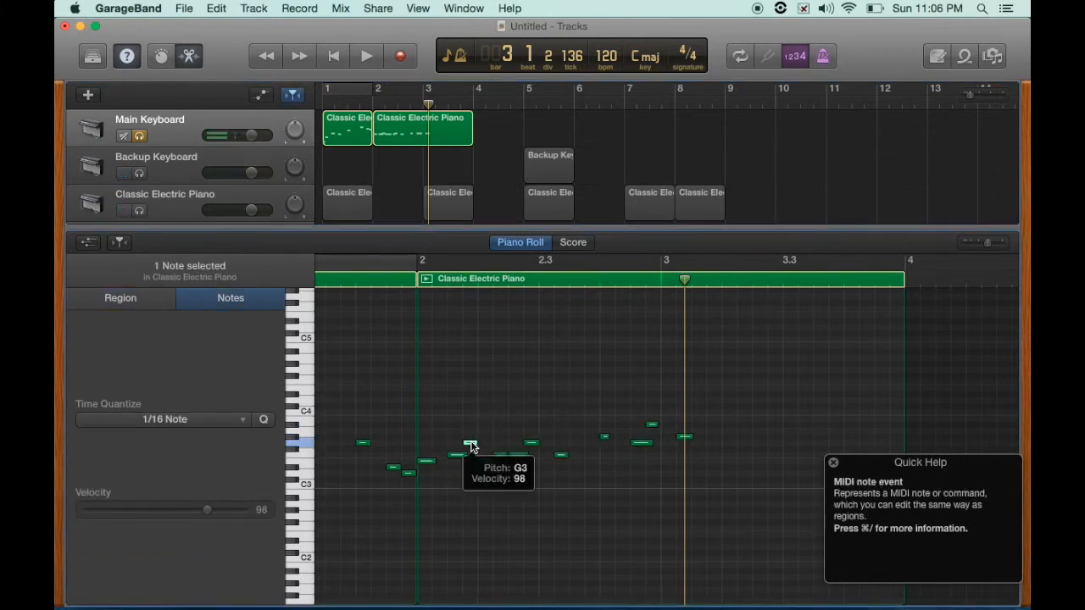
shift+click(561, 455)
shift+click(642, 443)
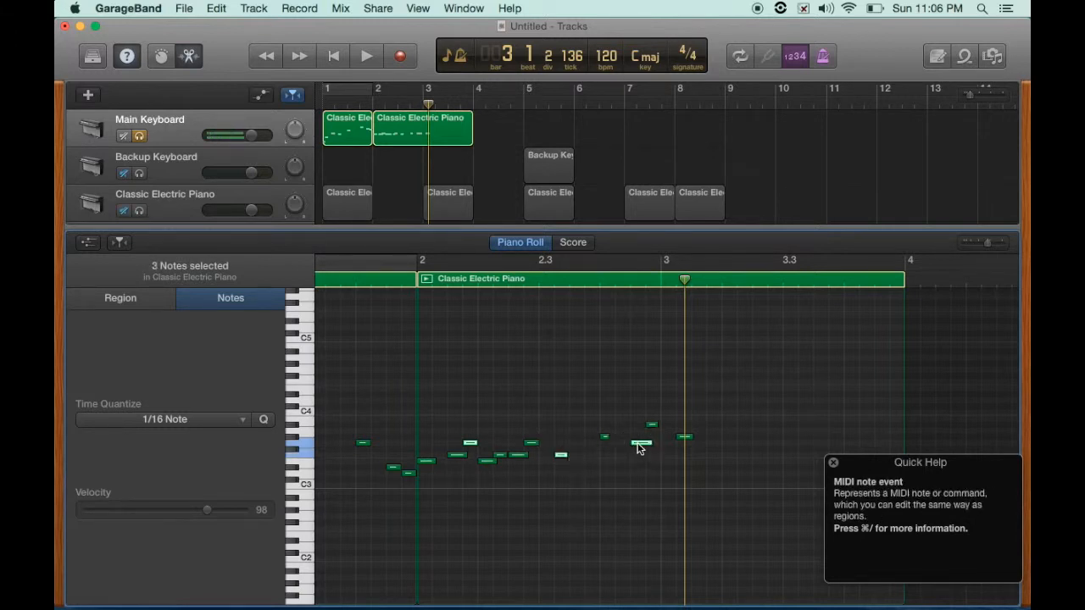
shift+click(486, 461)
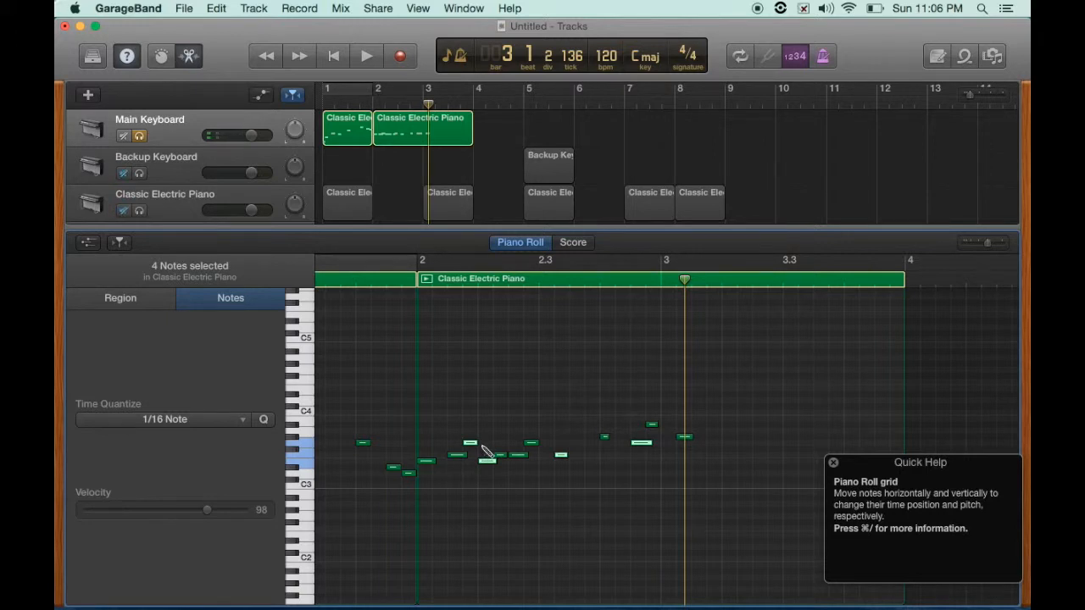
key(super+v)
key(l)
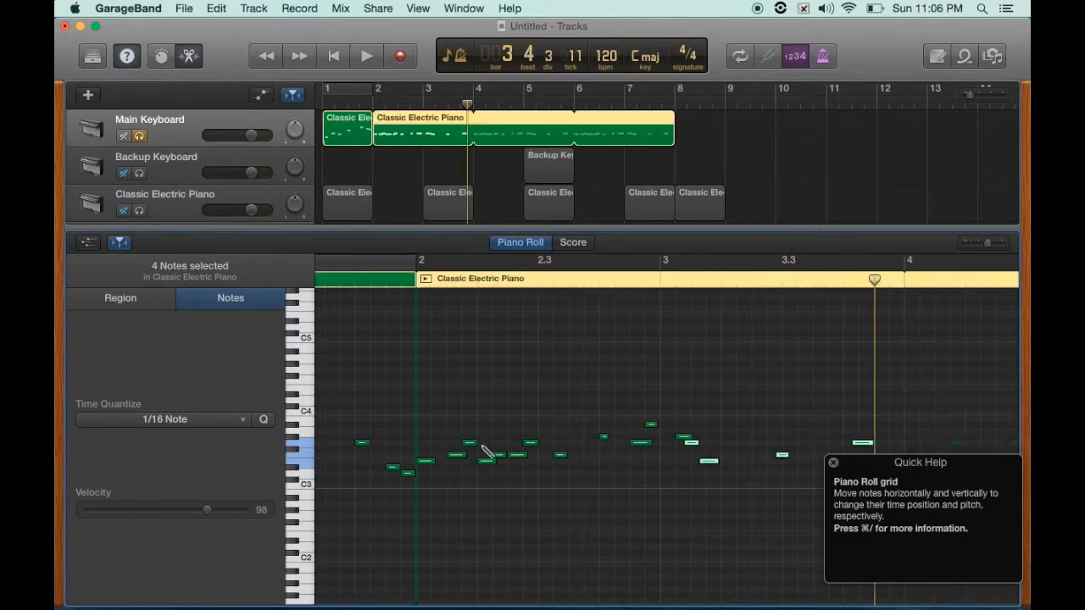
key(l)
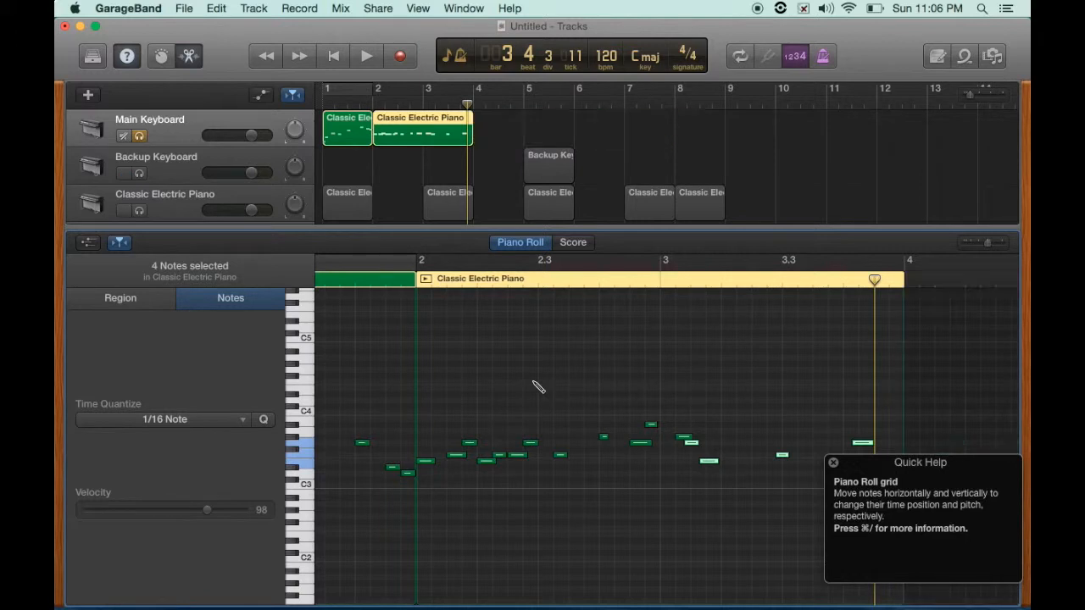
- Undo the last two edits and redo both of them
key(super+z)
key(super+z)
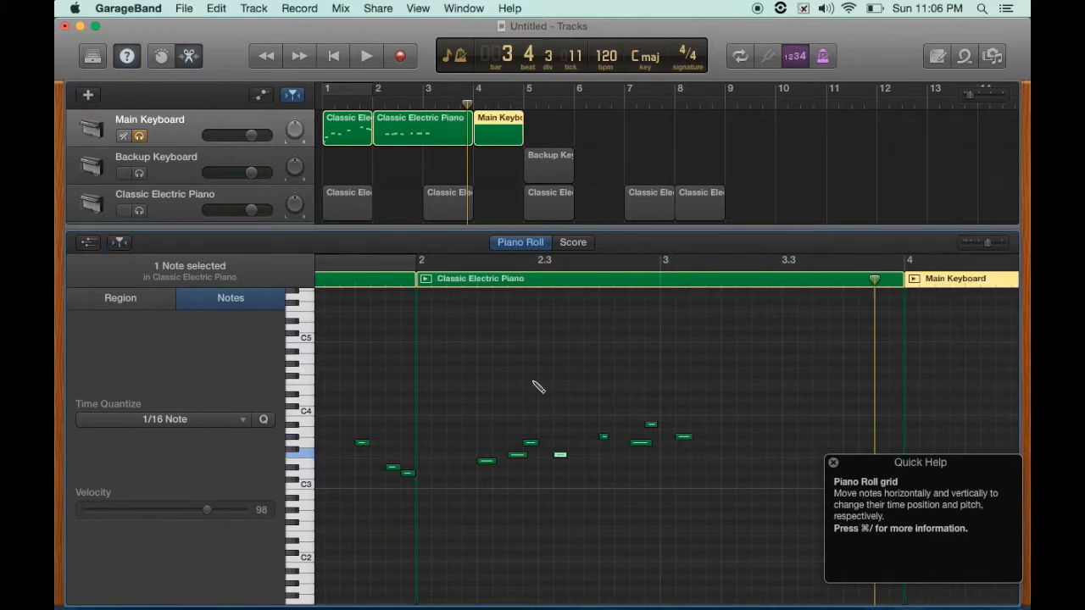
key(super+shift+z)
key(super+shift+z)
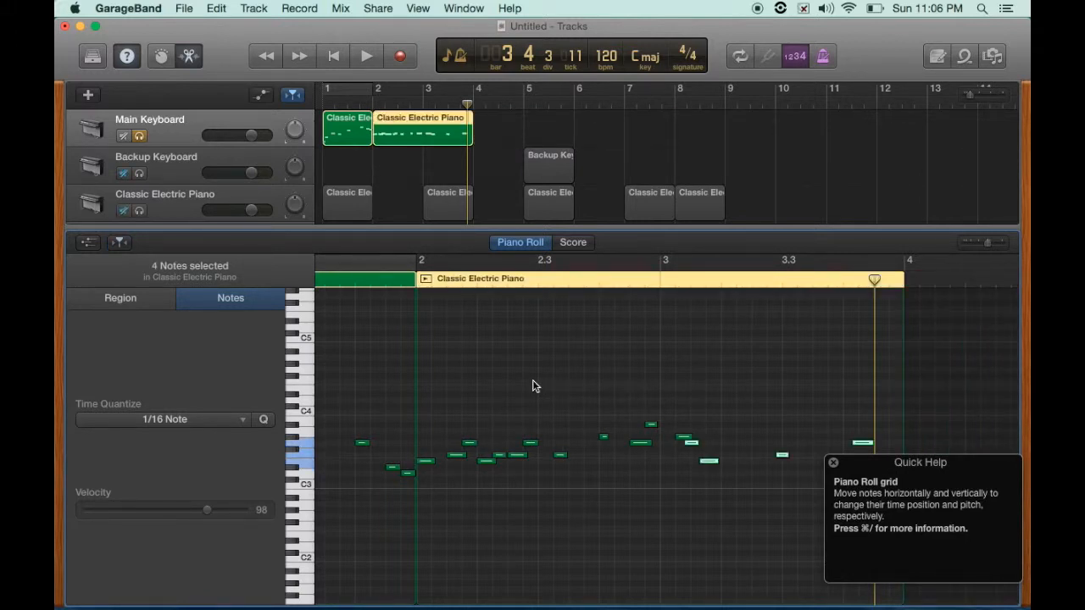
- Select three notes in the bar 2 region, drag them to a different pitch, and undo the last move
click(519, 434)
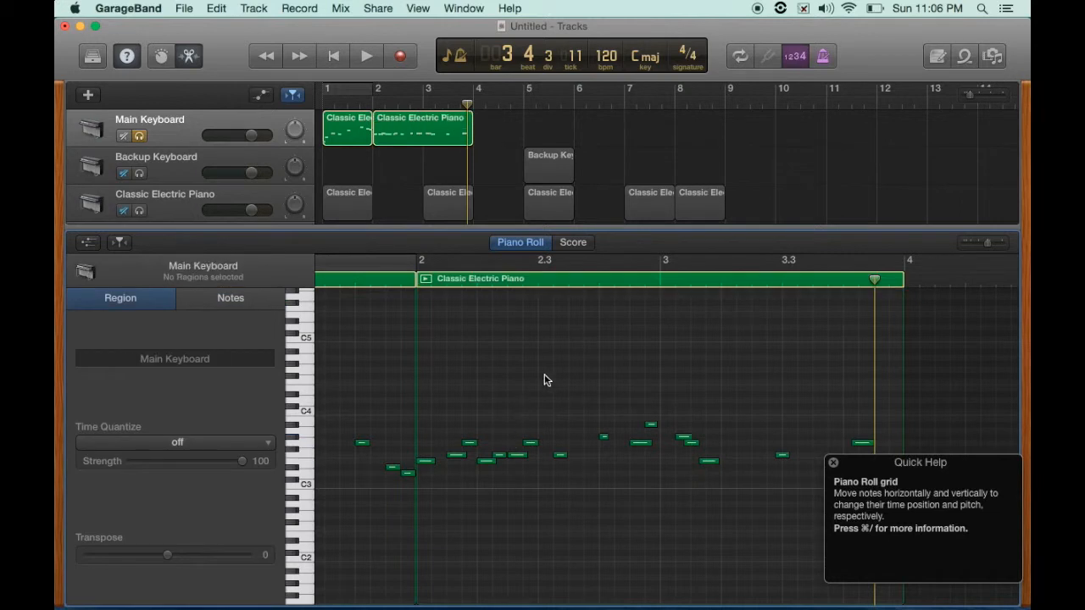
click(468, 442)
shift+click(514, 455)
shift+click(488, 461)
drag(488, 467, 489, 400)
click(488, 437)
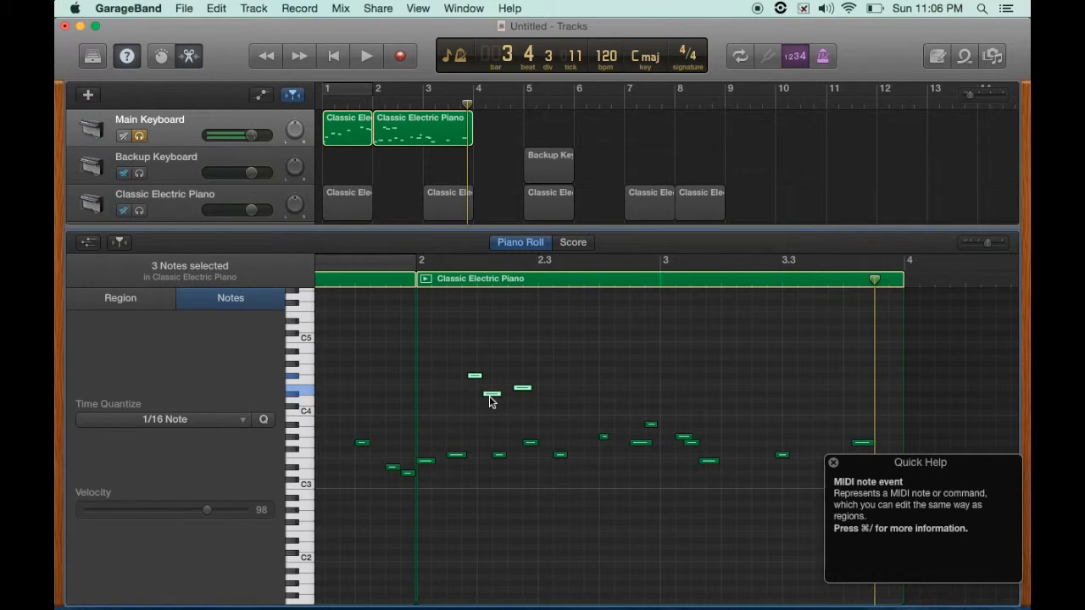
key(super+z)
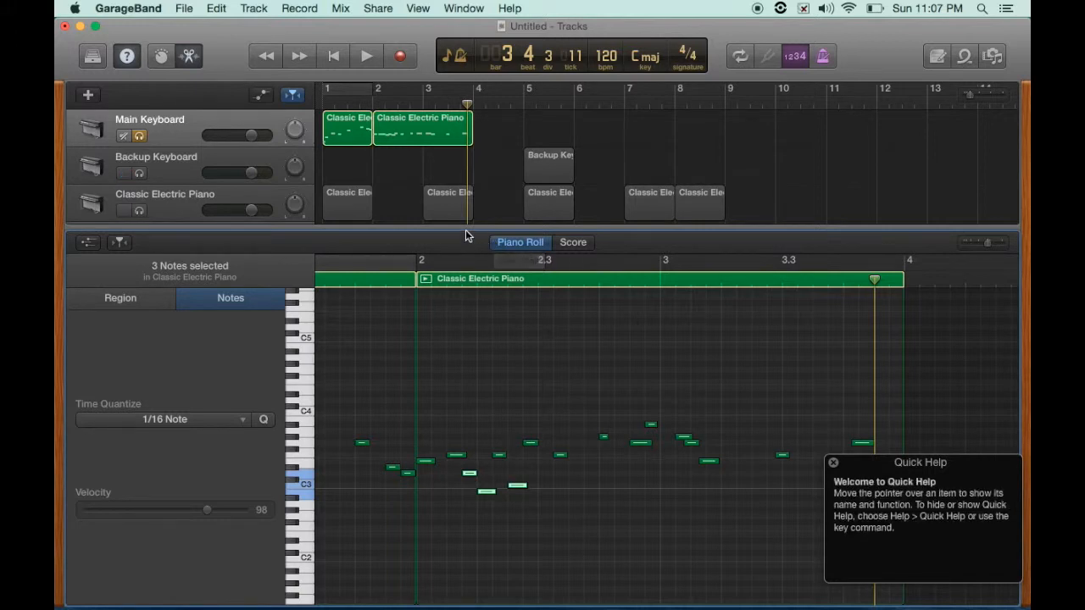
- Close the editor, open the Library, and select the Main Keyboard track
key(e)
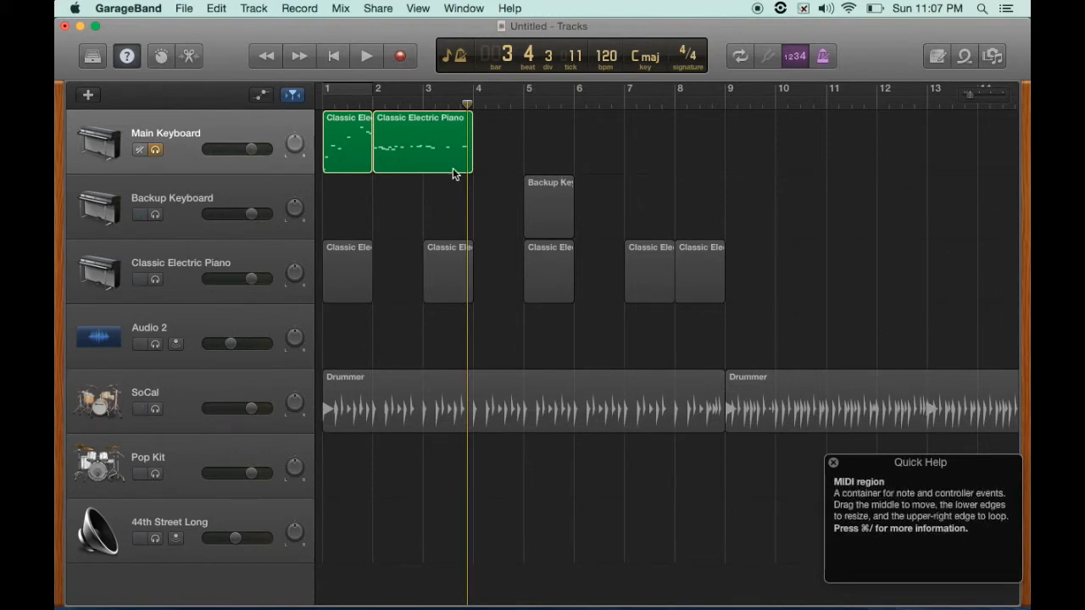
click(93, 56)
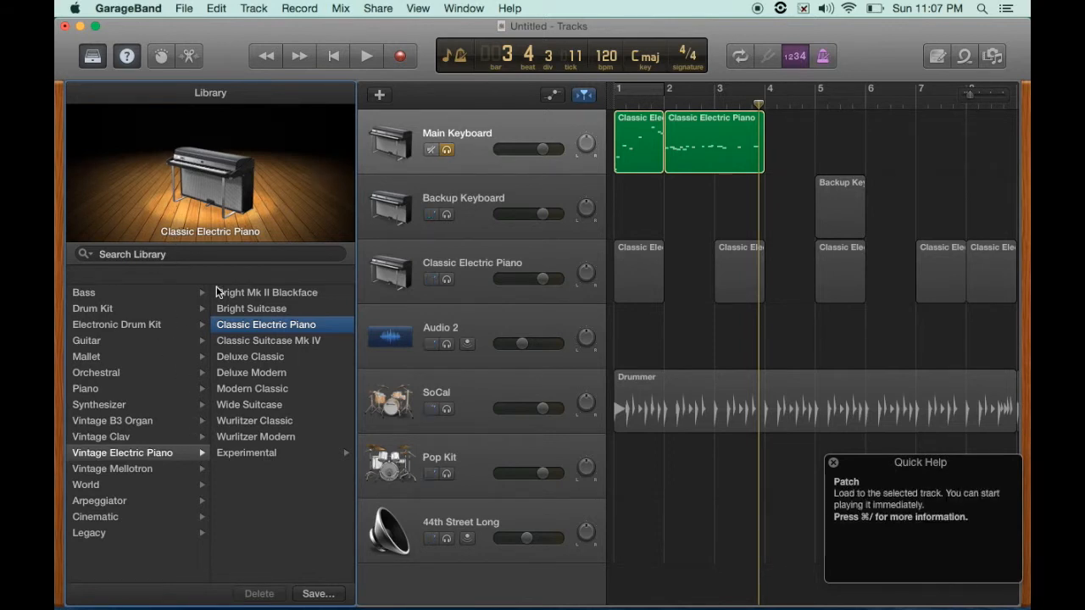
click(521, 134)
click(513, 180)
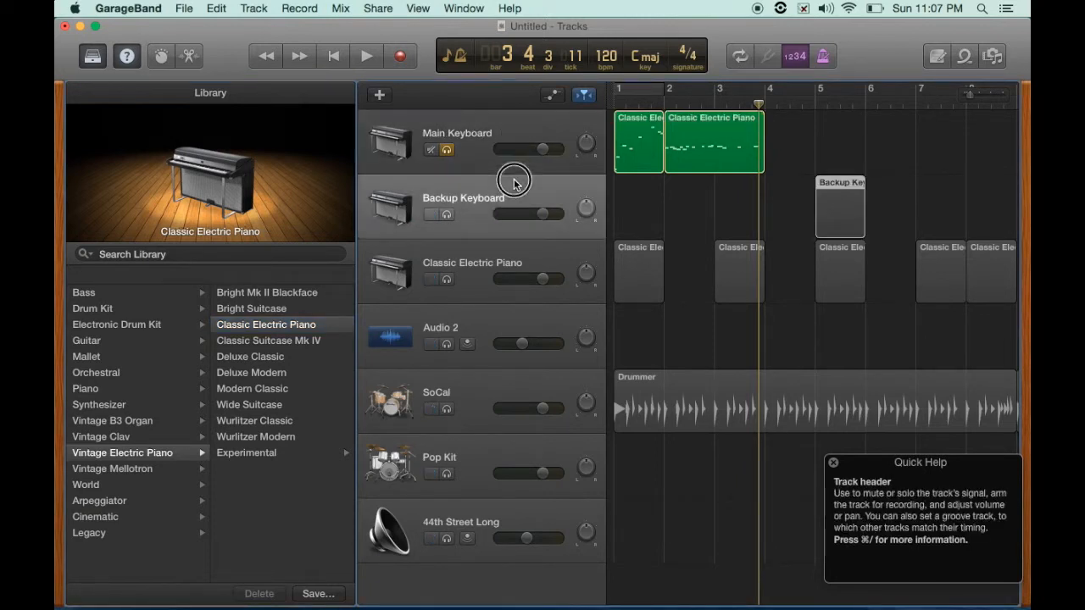
click(513, 123)
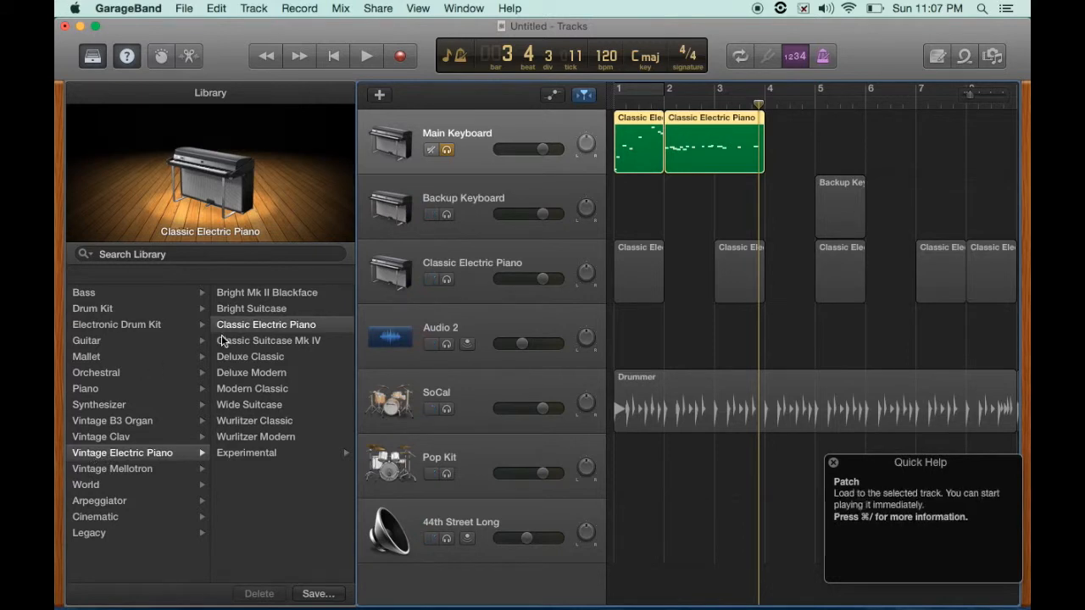
- Load the Piano > Steinway Grand Piano patch on the Main Keyboard track and play it from bar 1
click(267, 325)
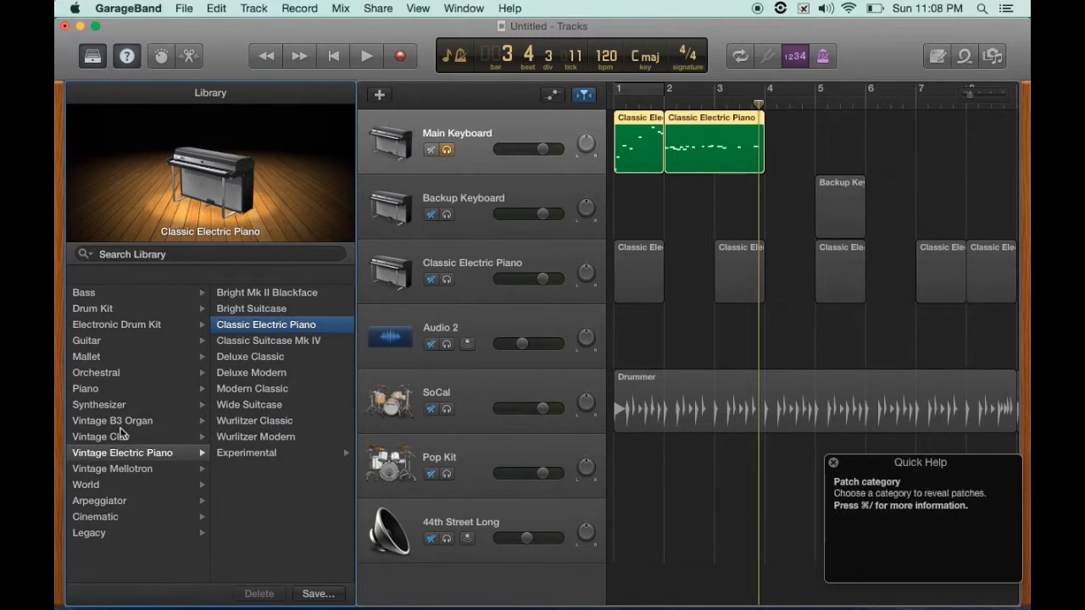
click(88, 389)
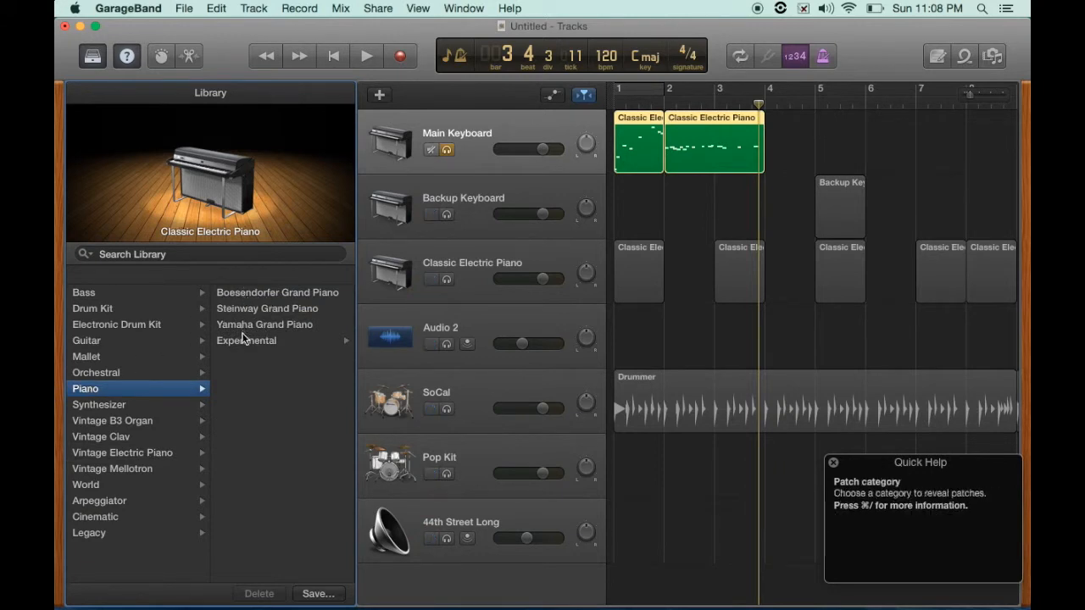
click(243, 310)
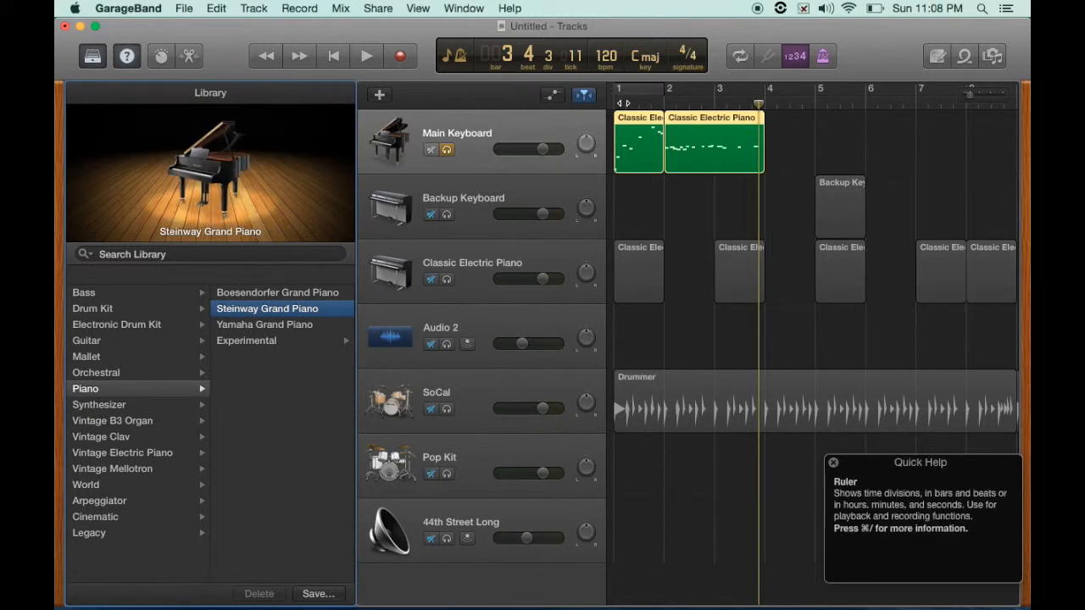
click(623, 103)
key(space)
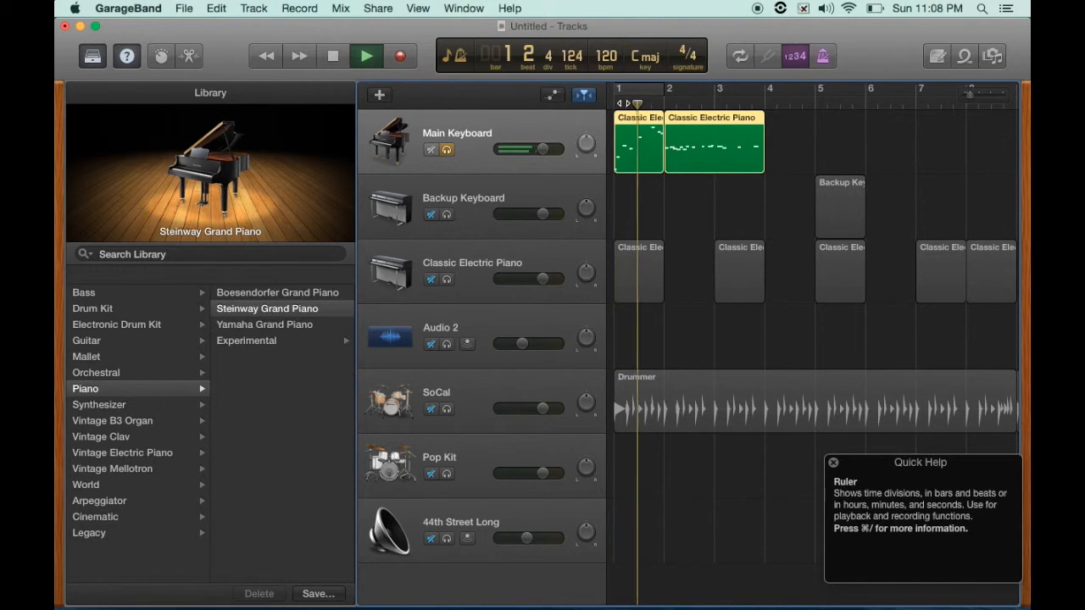
key(space)
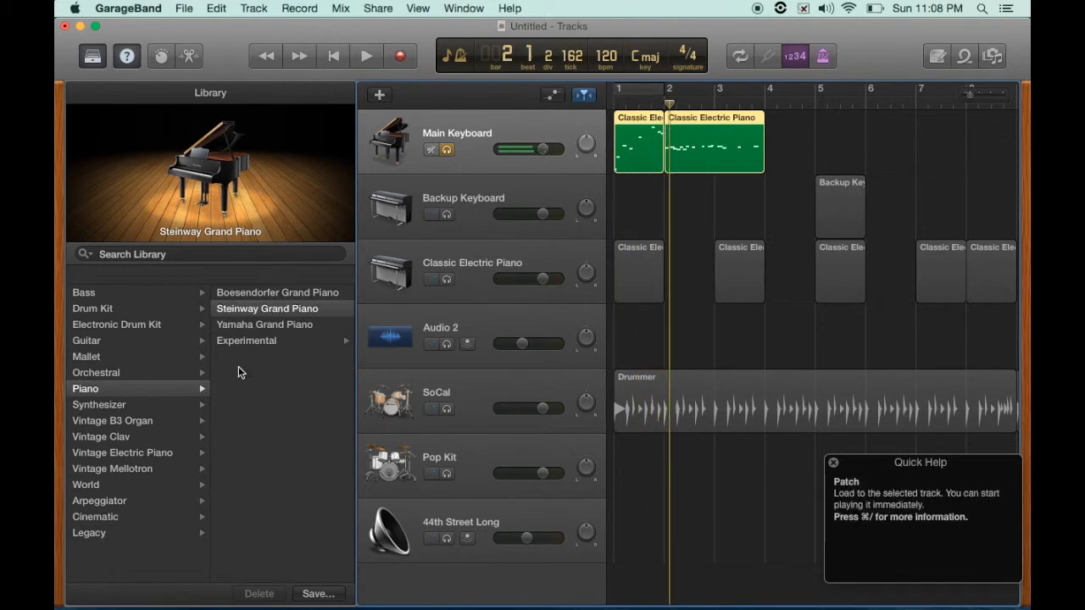
- Switch the track to the Guitar > Classic Clean patch and play it from bar 1
click(93, 342)
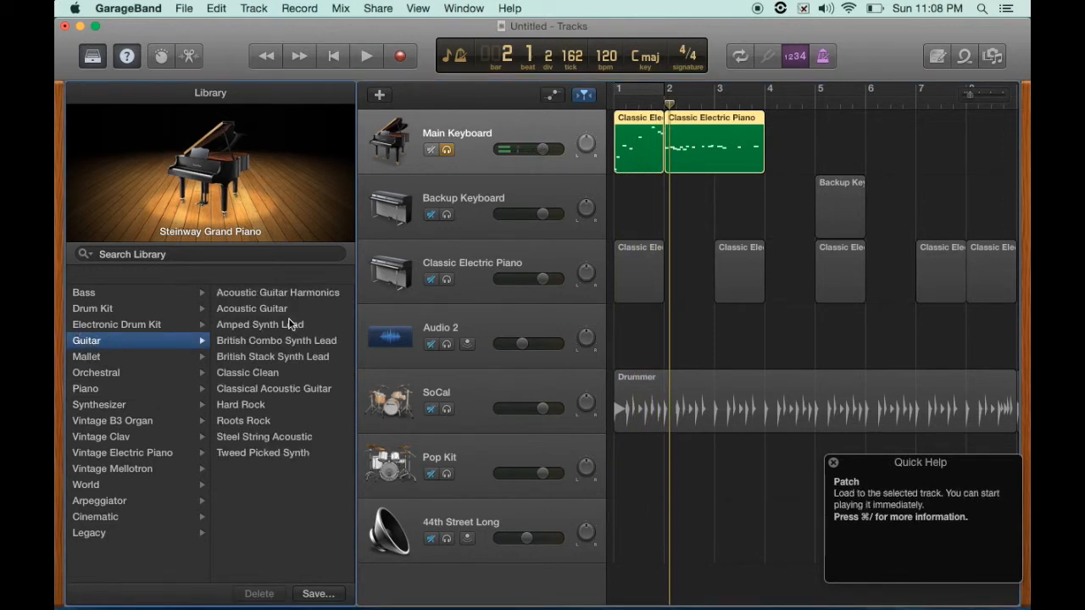
click(263, 372)
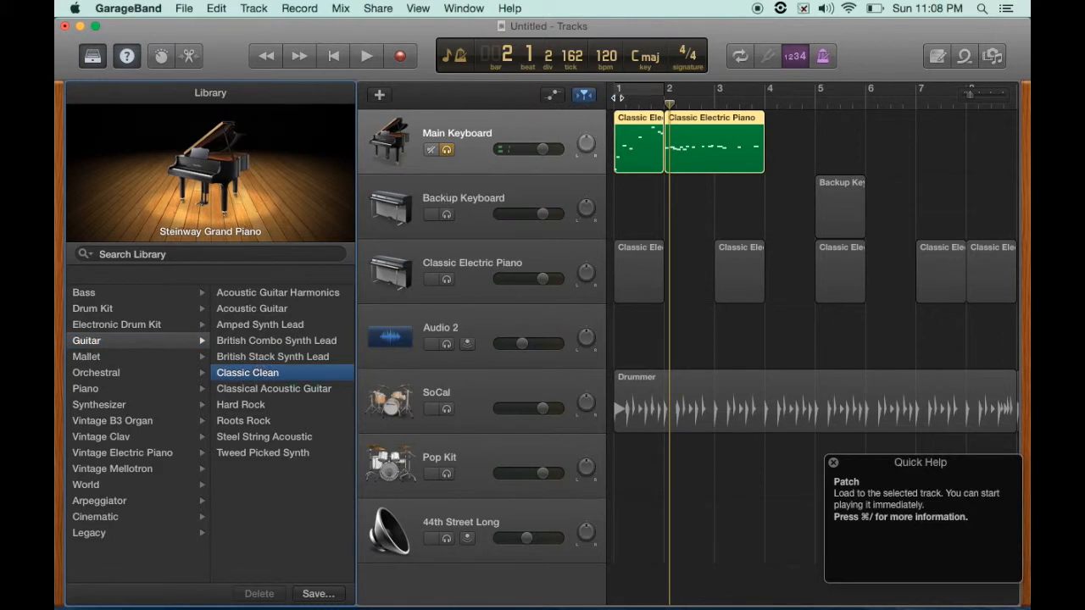
click(616, 101)
key(space)
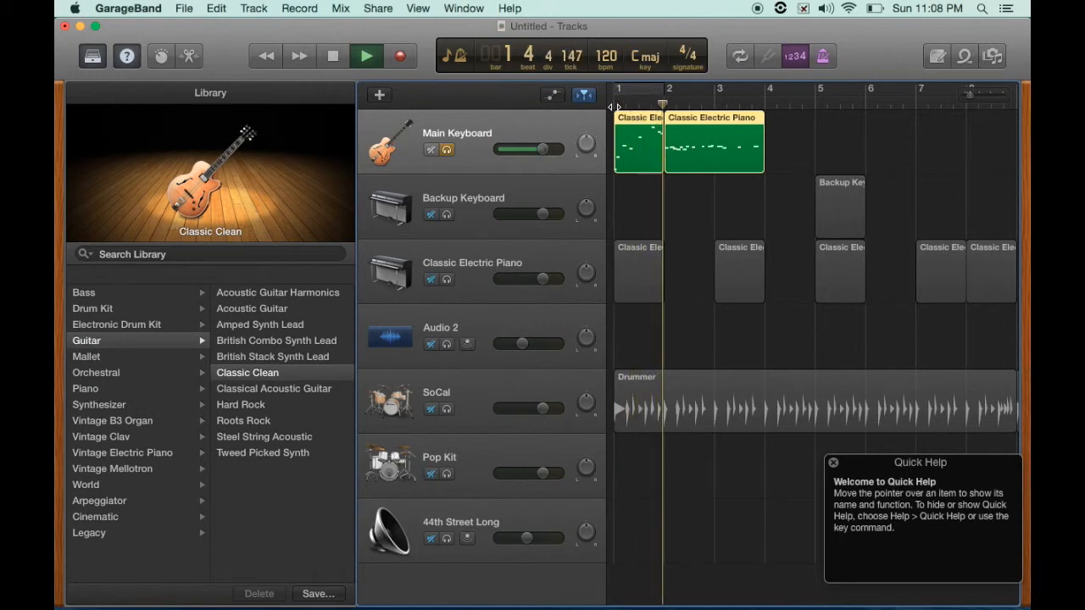
key(space)
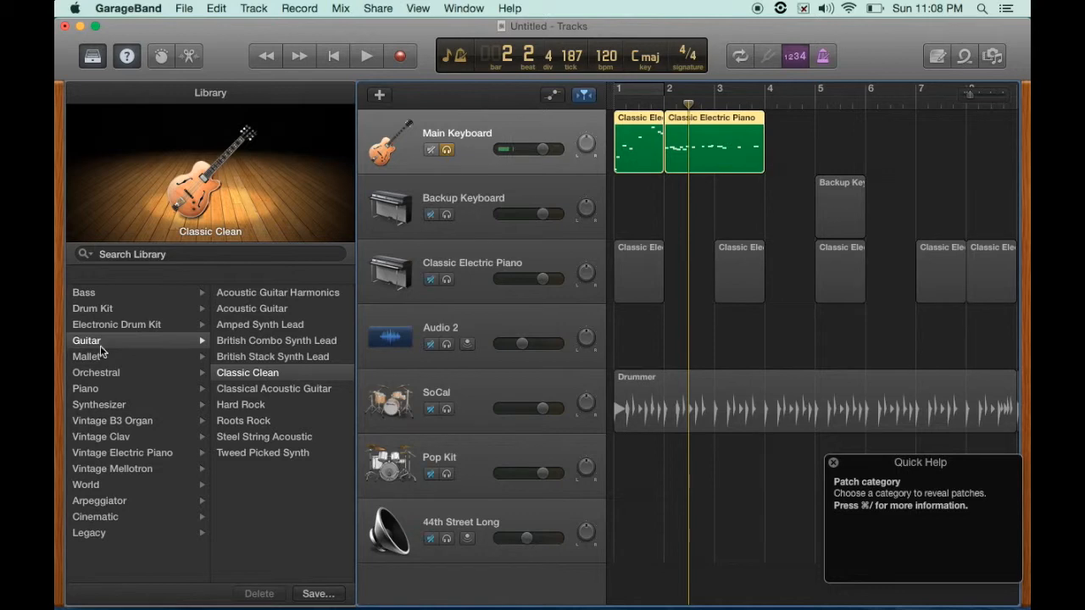
- Load the Synthesizer > Lead > Analog Crunch Lead patch, play it, and return to the Synthesizer category list
click(99, 406)
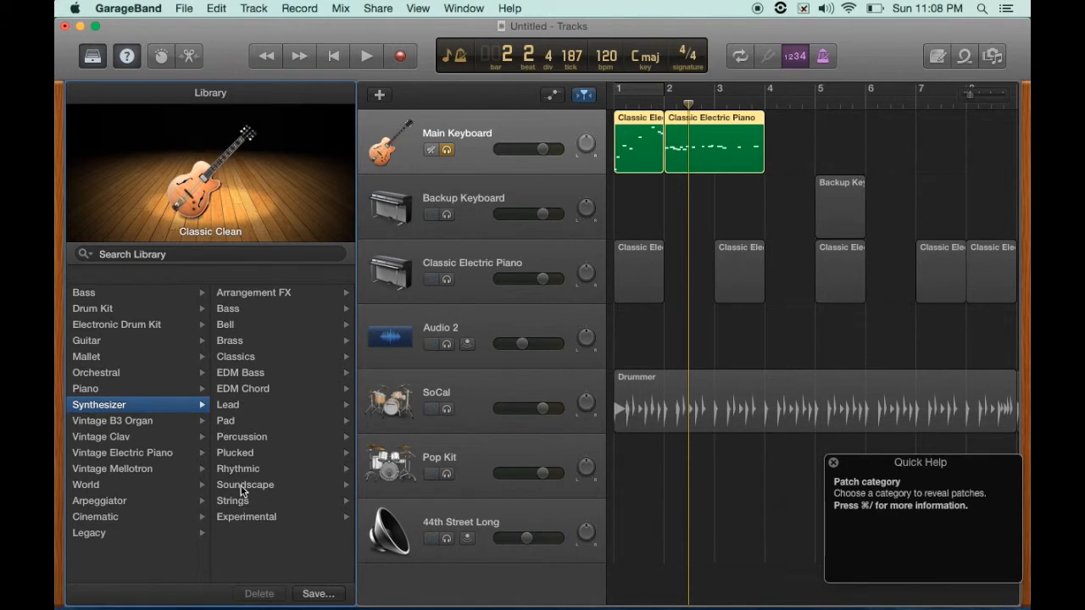
click(229, 404)
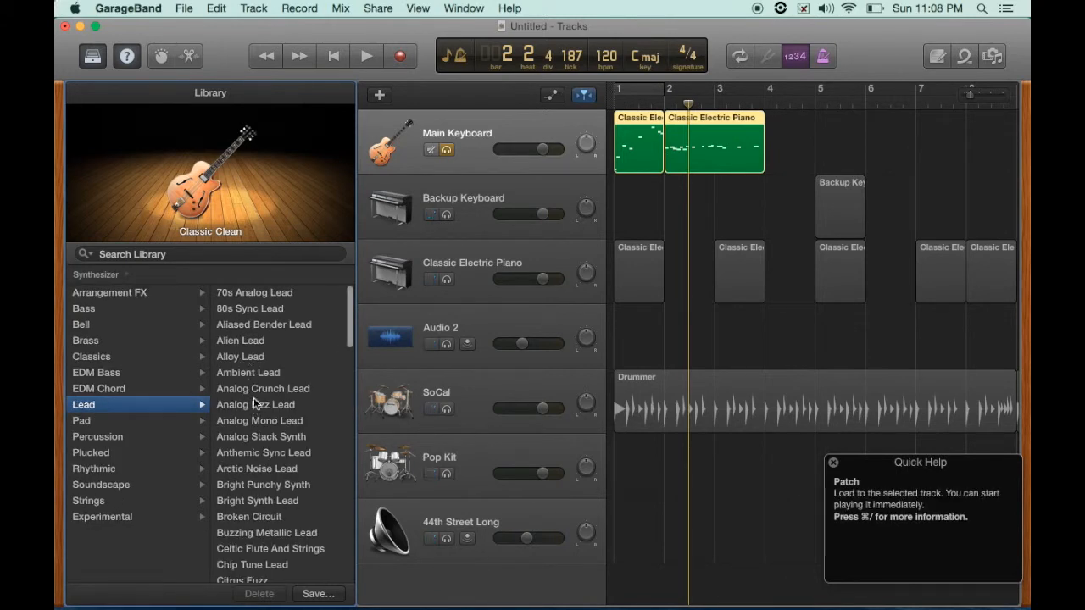
click(253, 389)
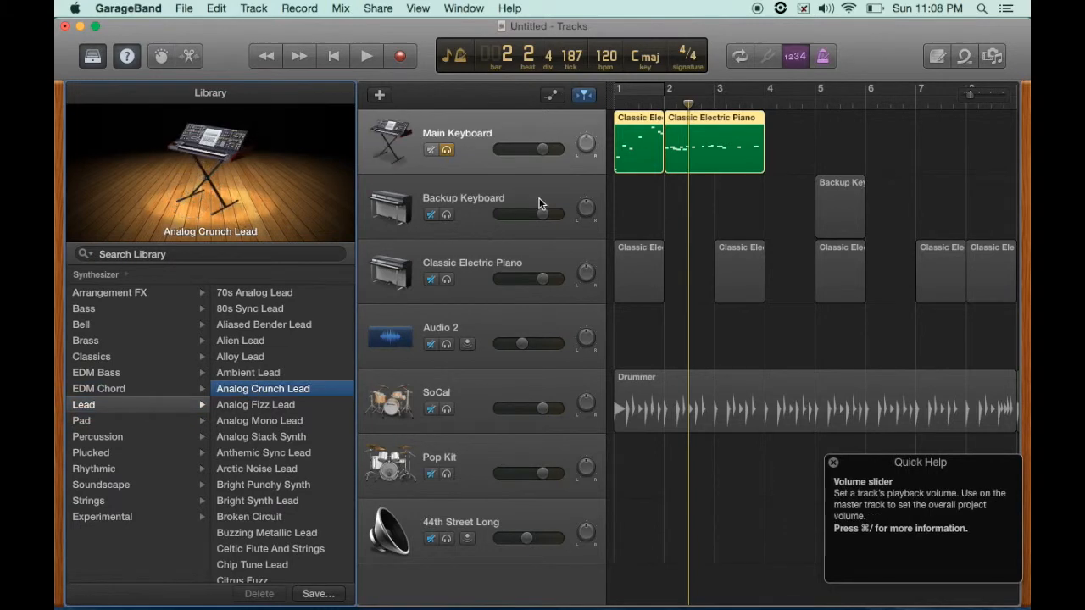
key(space)
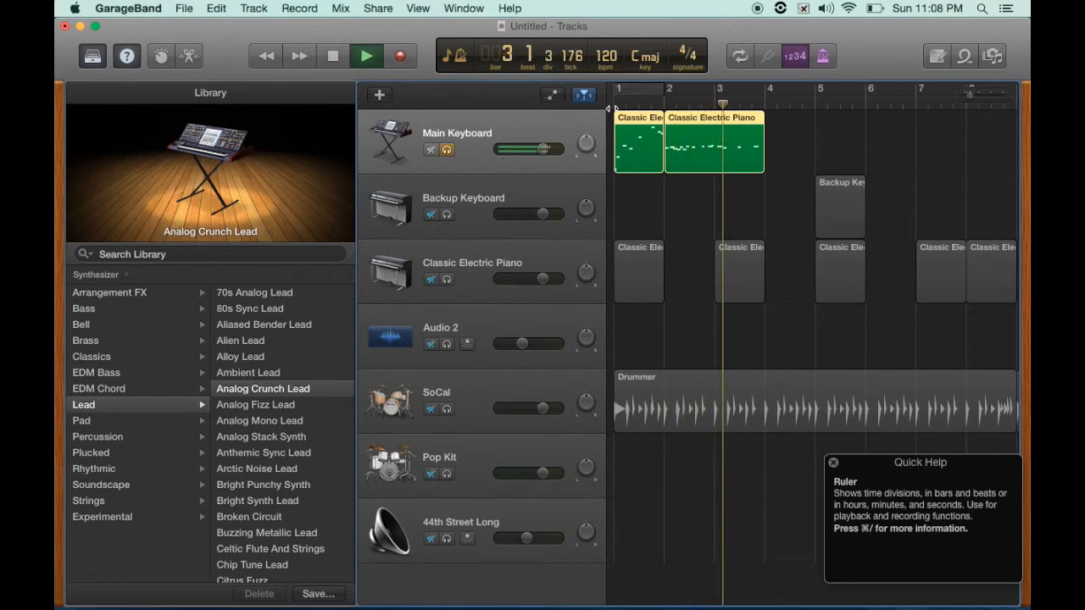
key(space)
scroll(271, 389, left, 5)
scroll(271, 388, left, 3)
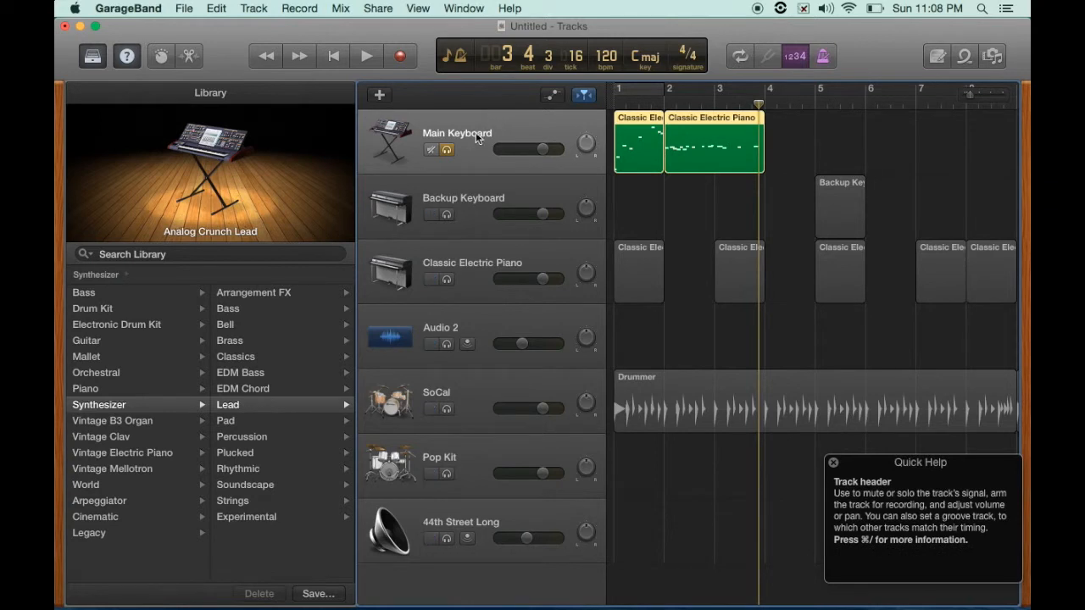
- Reopen the Library and select the Audio 2 track to show its audio patch categories
click(93, 57)
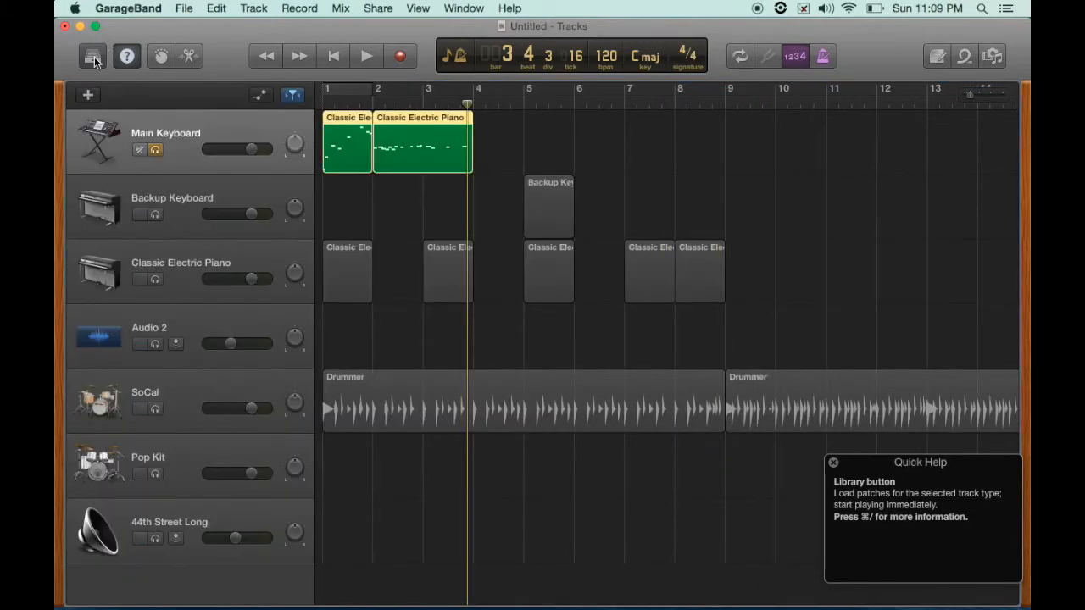
click(93, 57)
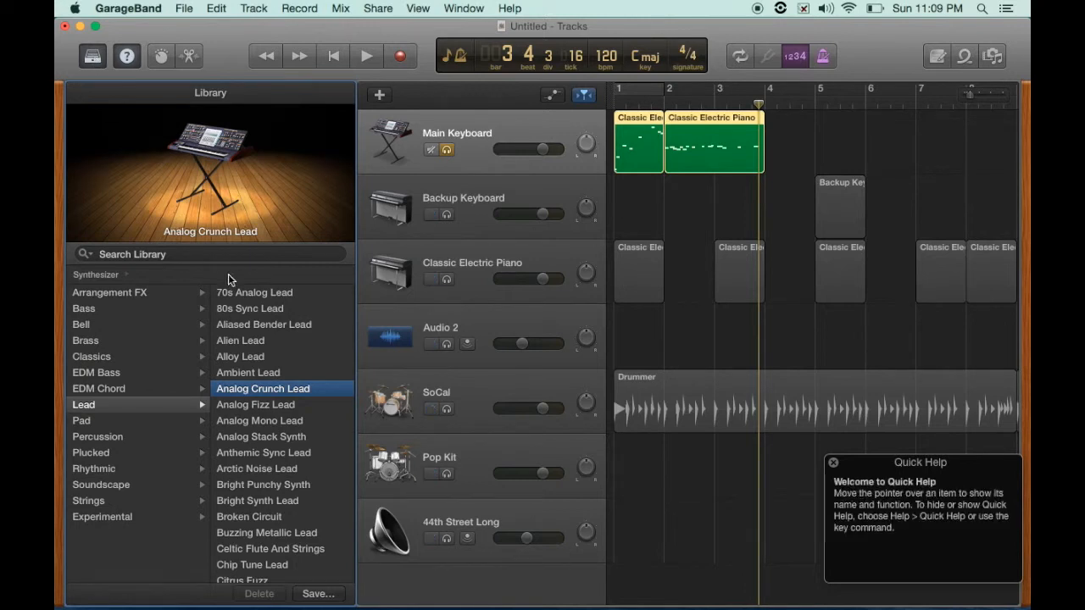
click(494, 328)
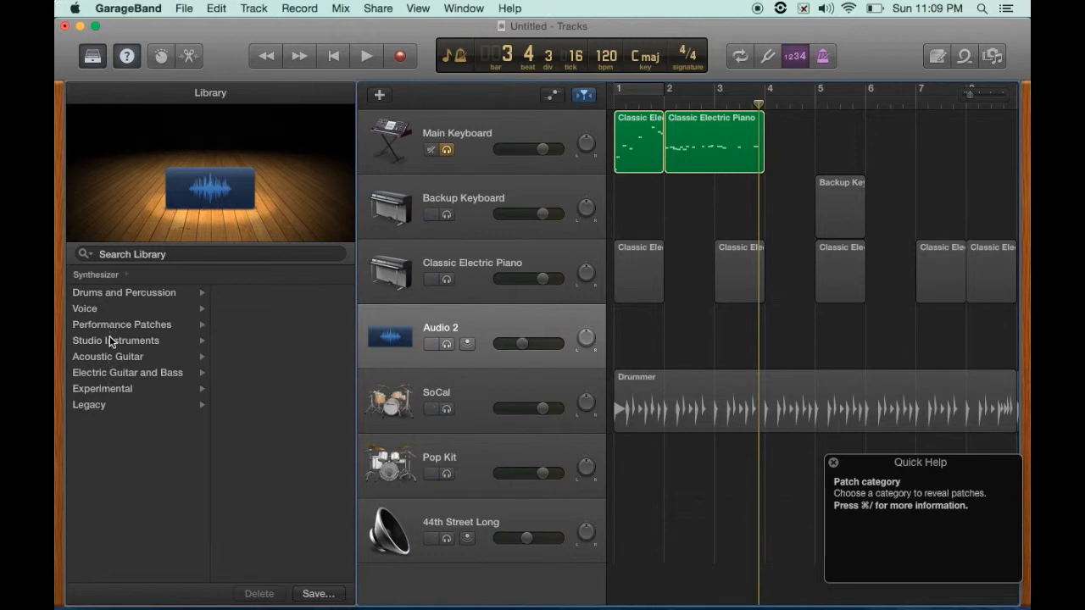
- Browse the audio patch categories, ending in Electric Guitar and Bass > Distorted Guitar
click(111, 340)
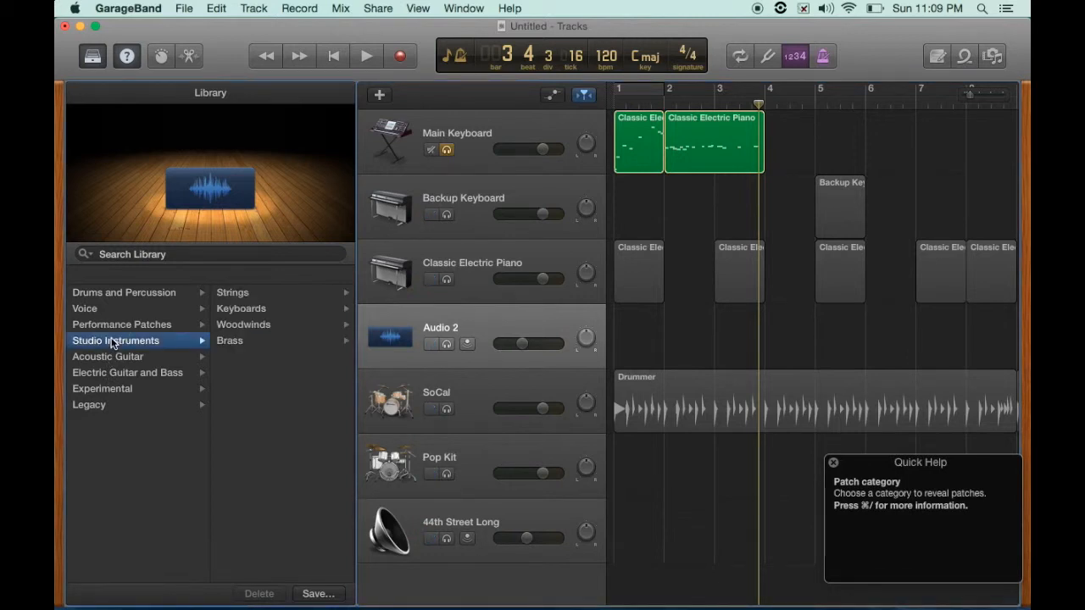
click(113, 328)
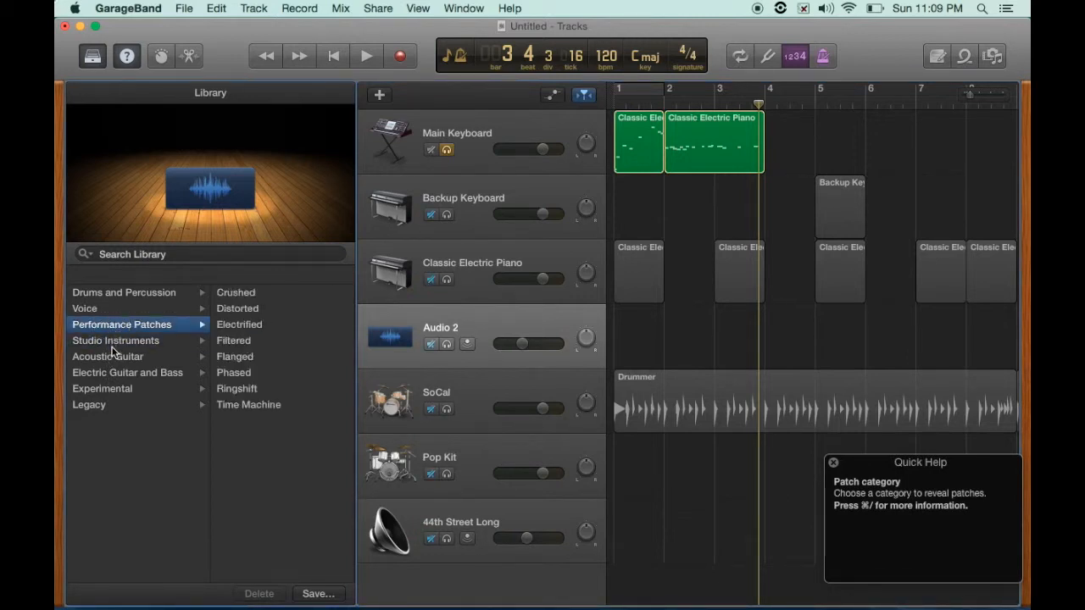
click(113, 357)
click(113, 374)
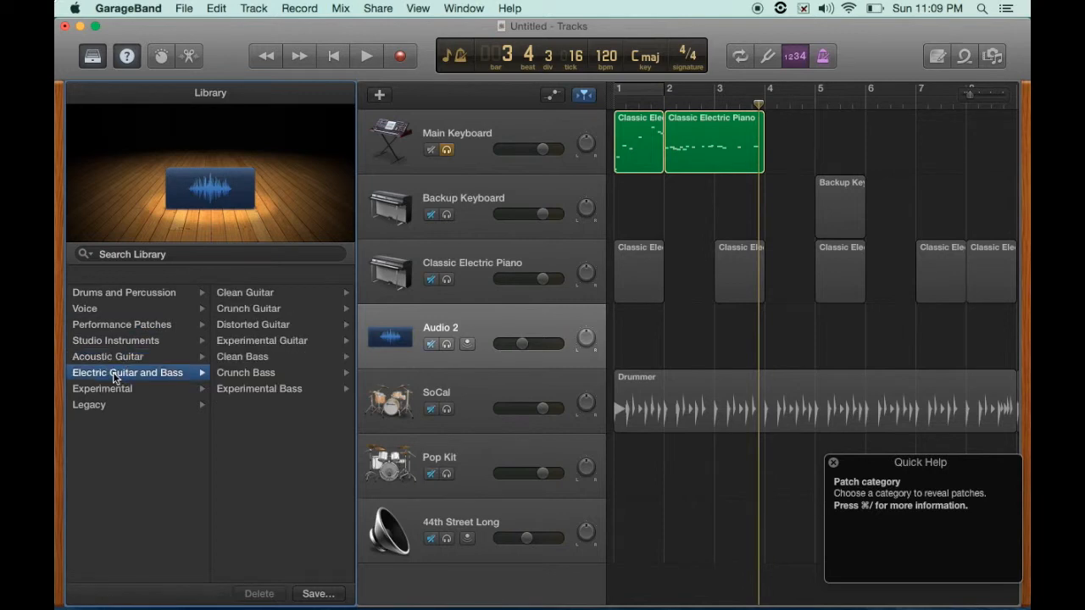
click(251, 326)
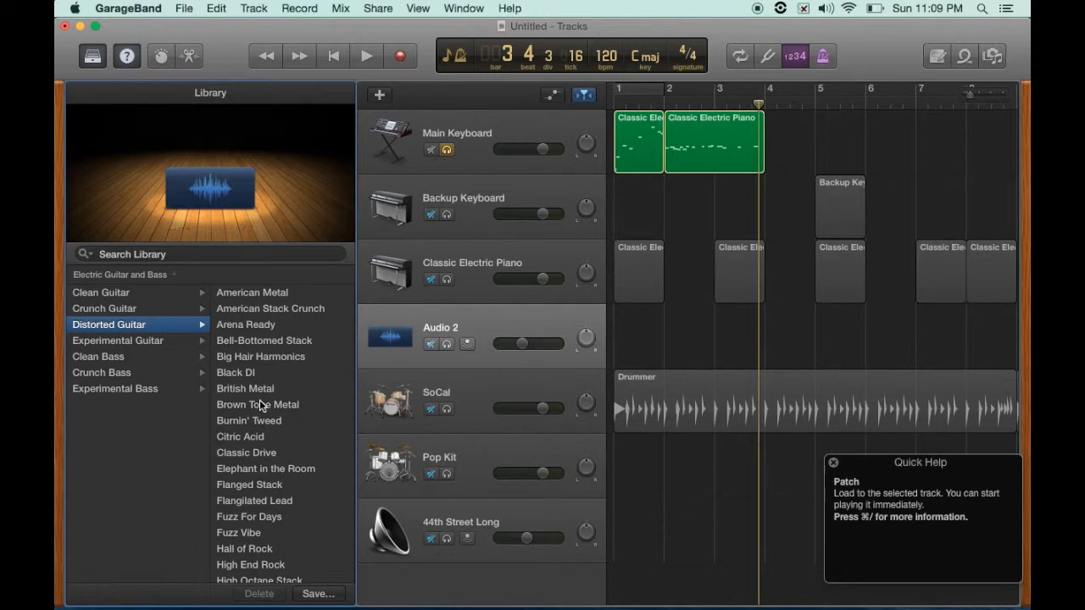
scroll(260, 405, left, 3)
scroll(259, 399, left, 3)
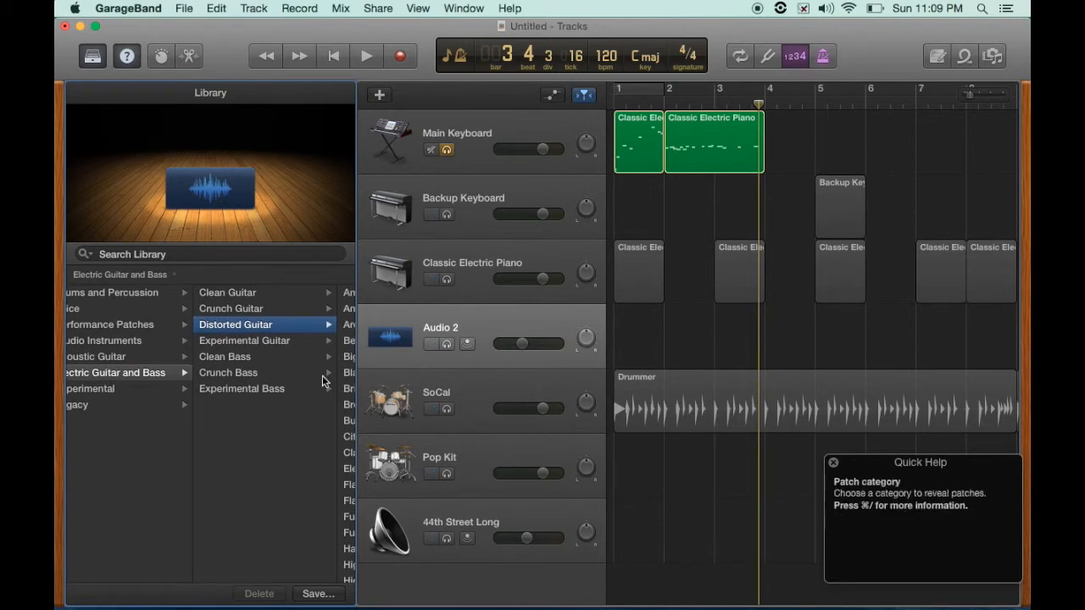
- Enable input monitoring on Audio 2 with its volume at -7.8 dB, and turn off the Main Keyboard solo
click(467, 343)
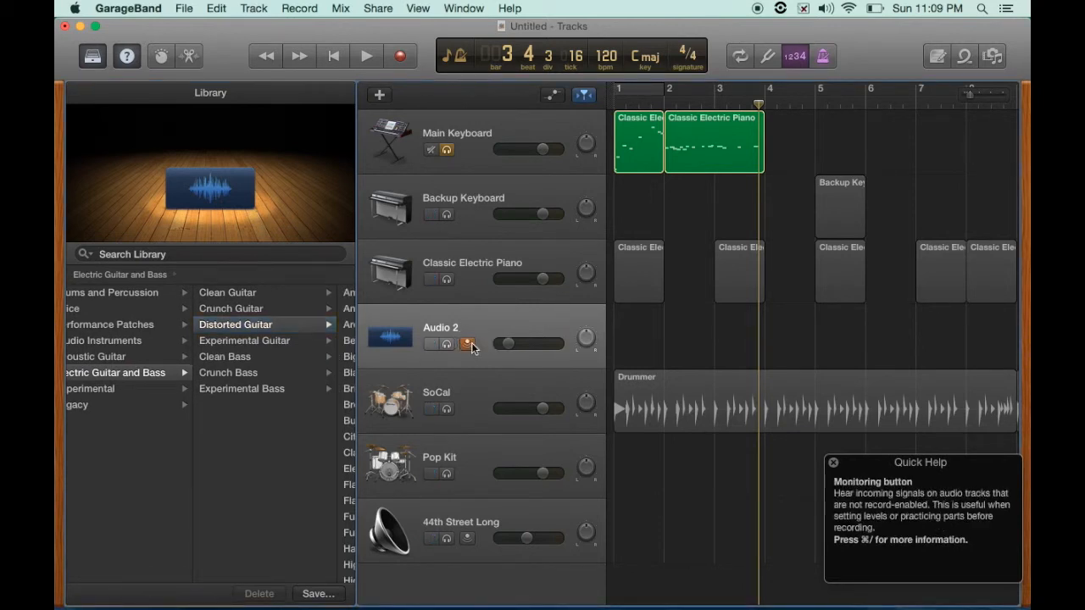
drag(508, 343, 526, 343)
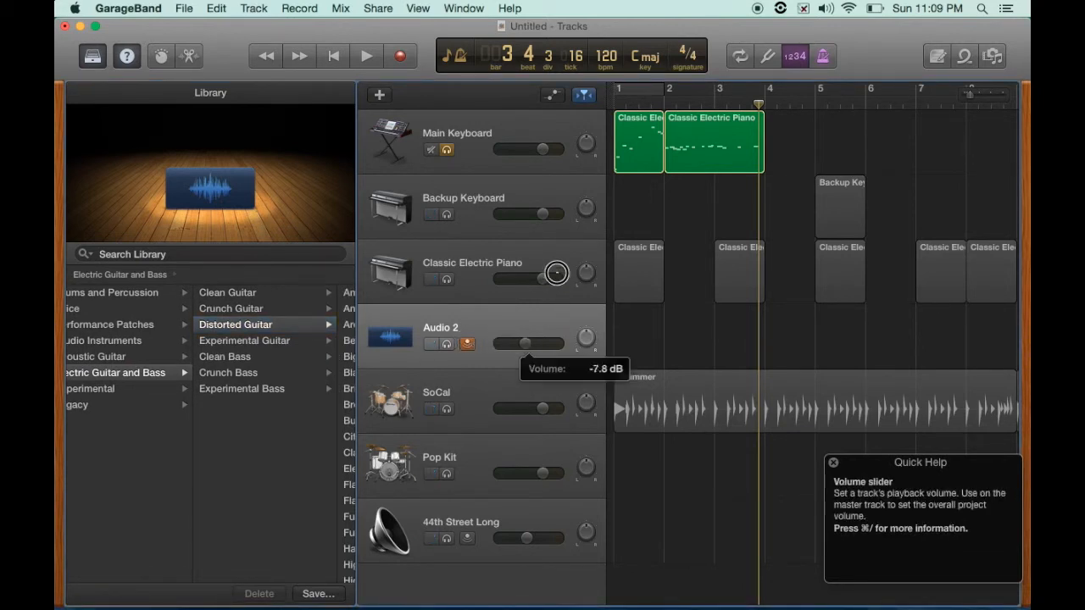
click(446, 150)
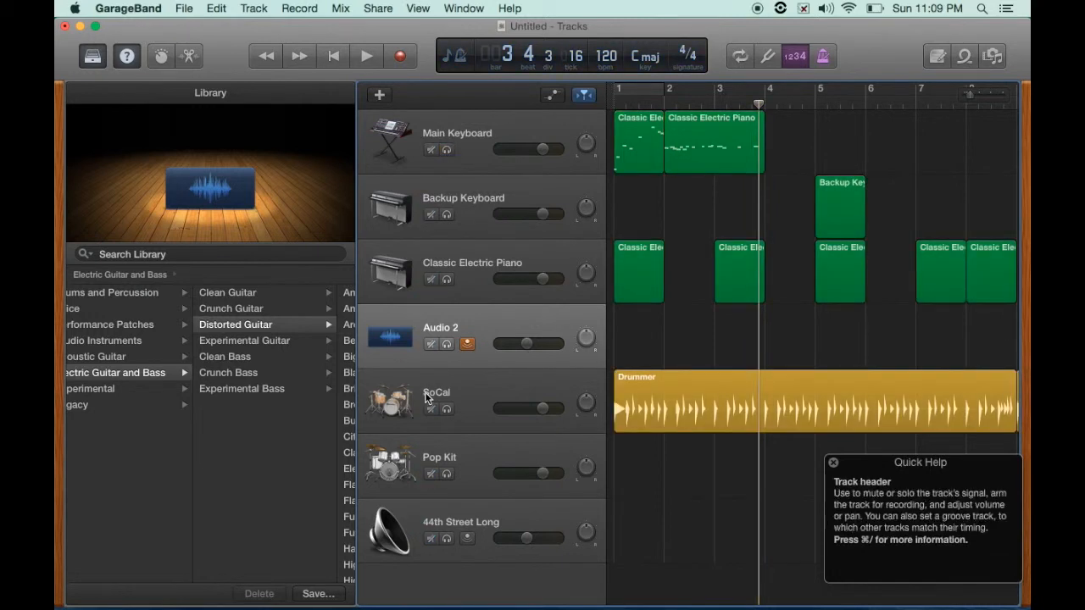
- Load the Electric Guitar and Bass > Distorted Guitar > Arena Ready patch on the Audio 2 track
click(482, 329)
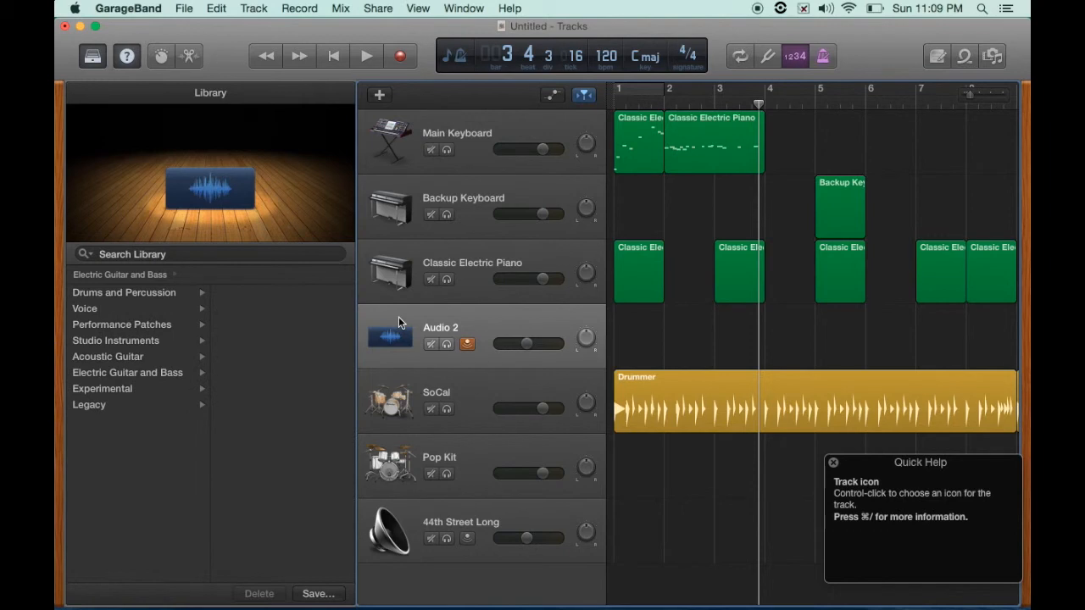
click(115, 371)
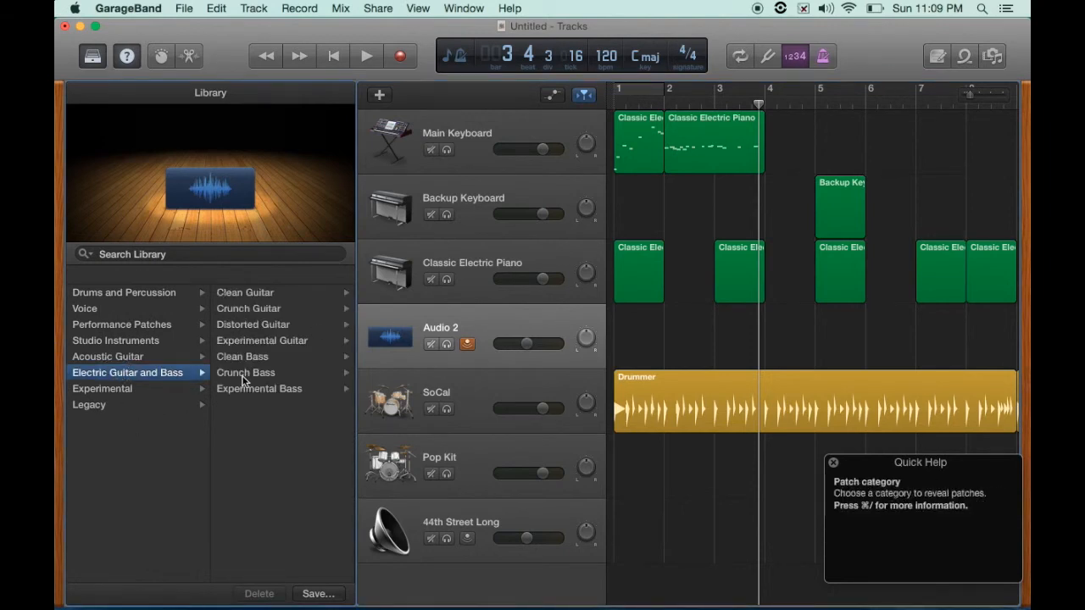
click(247, 326)
click(247, 328)
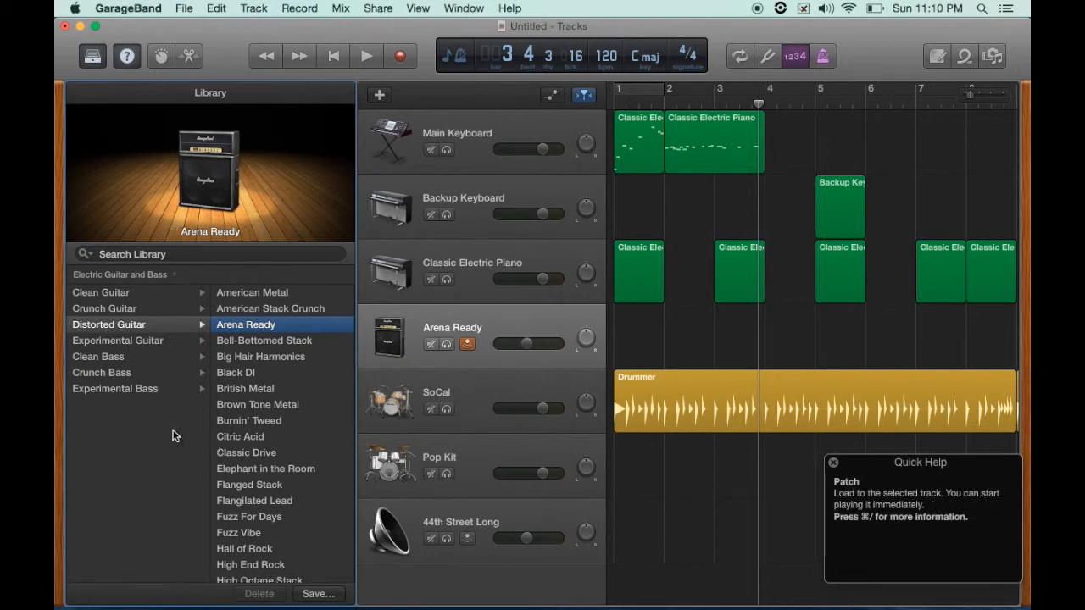
- Switch the audio track to the Voice > Bright Vocal patch
scroll(131, 403, left, 5)
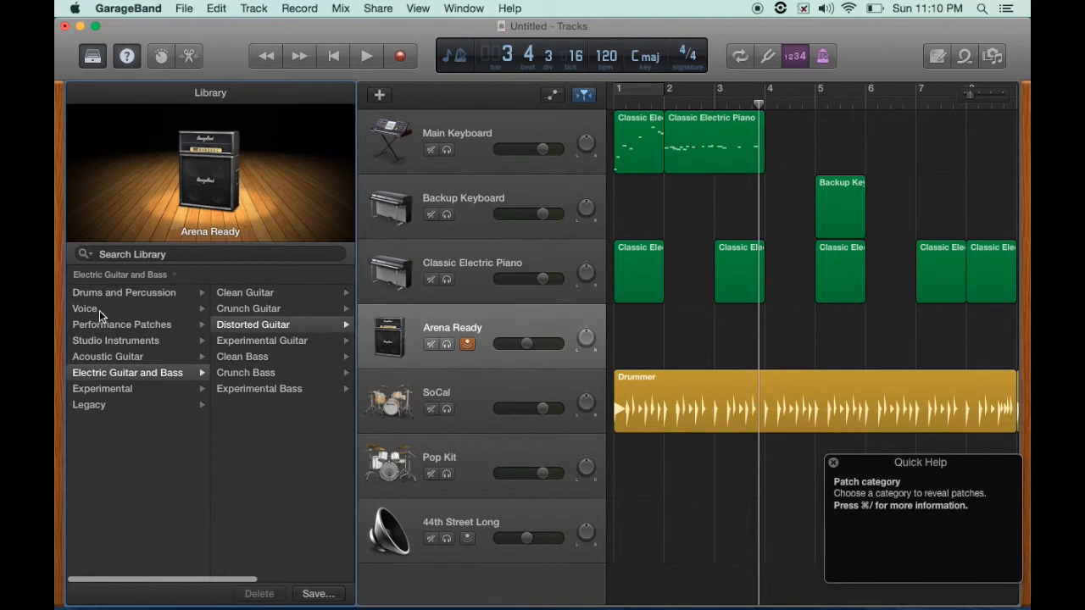
click(93, 309)
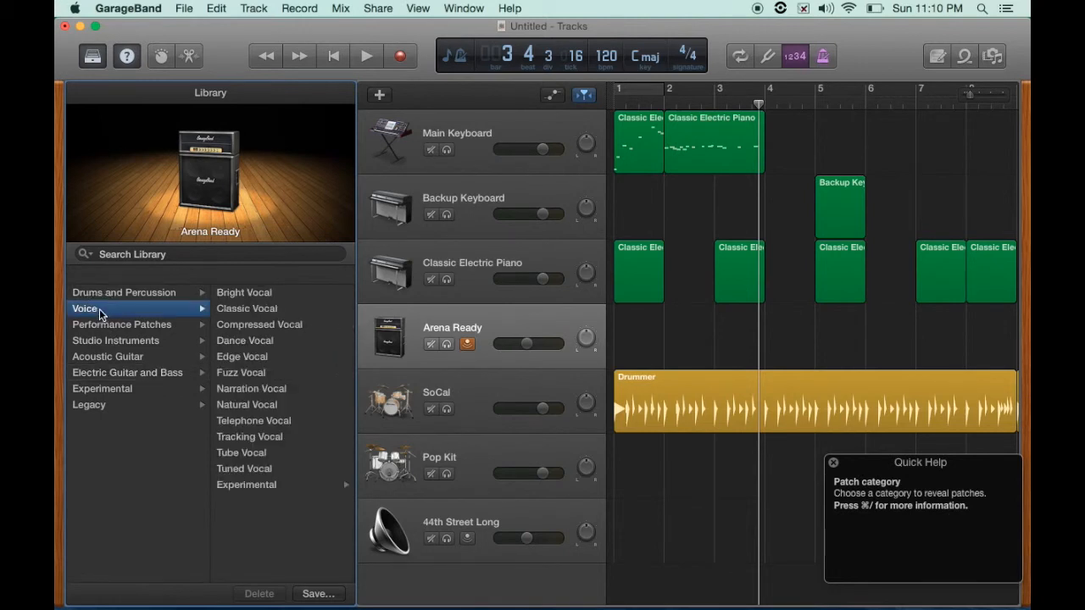
click(258, 297)
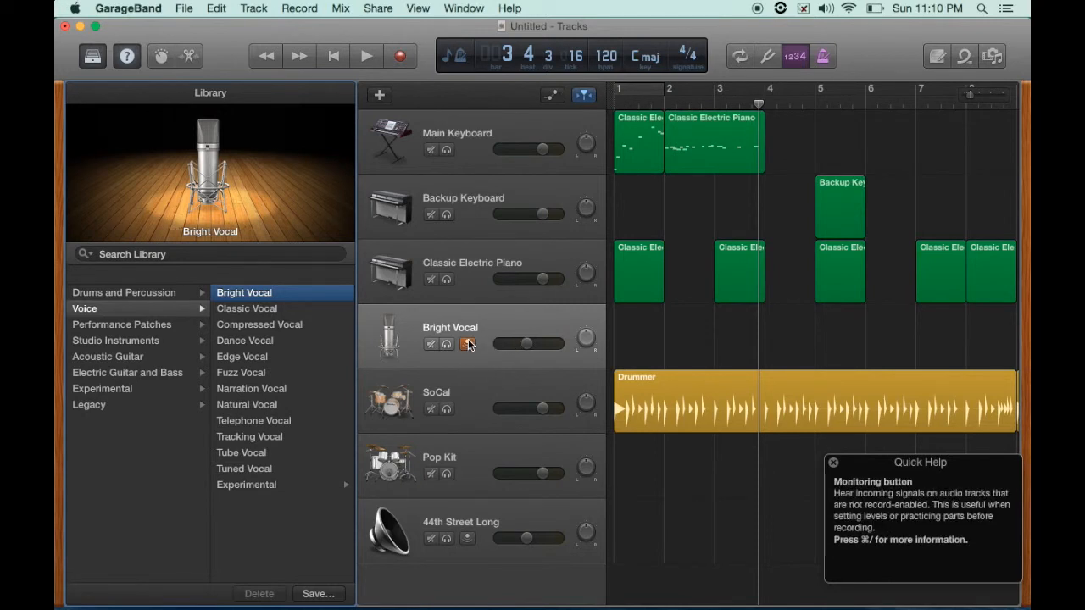
- Raise the Bright Vocal track's volume, record a quick test, then stop and return the playhead to the start
drag(525, 344, 549, 284)
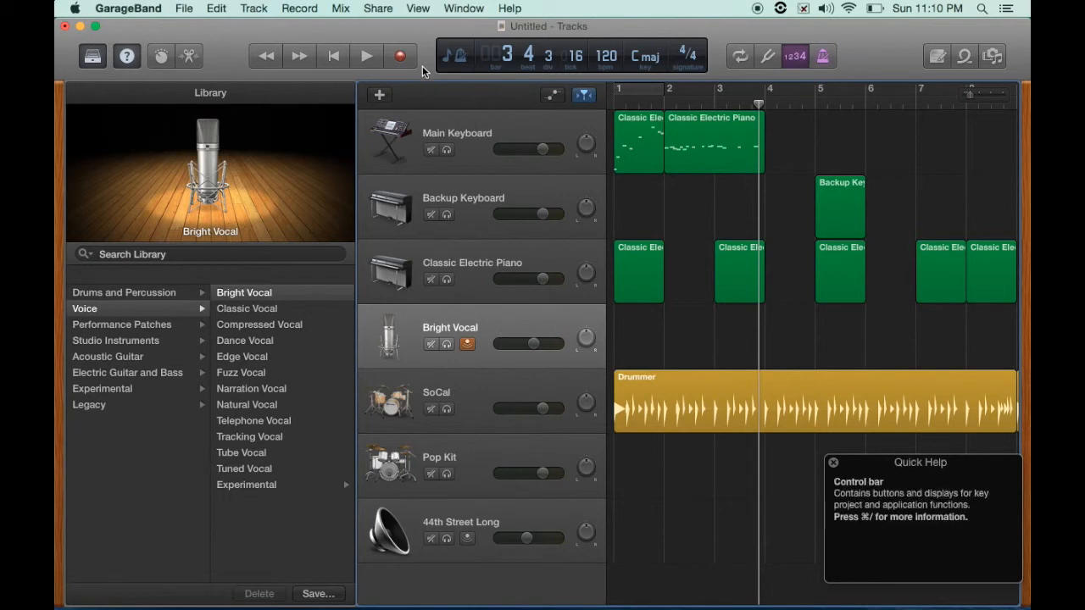
click(403, 54)
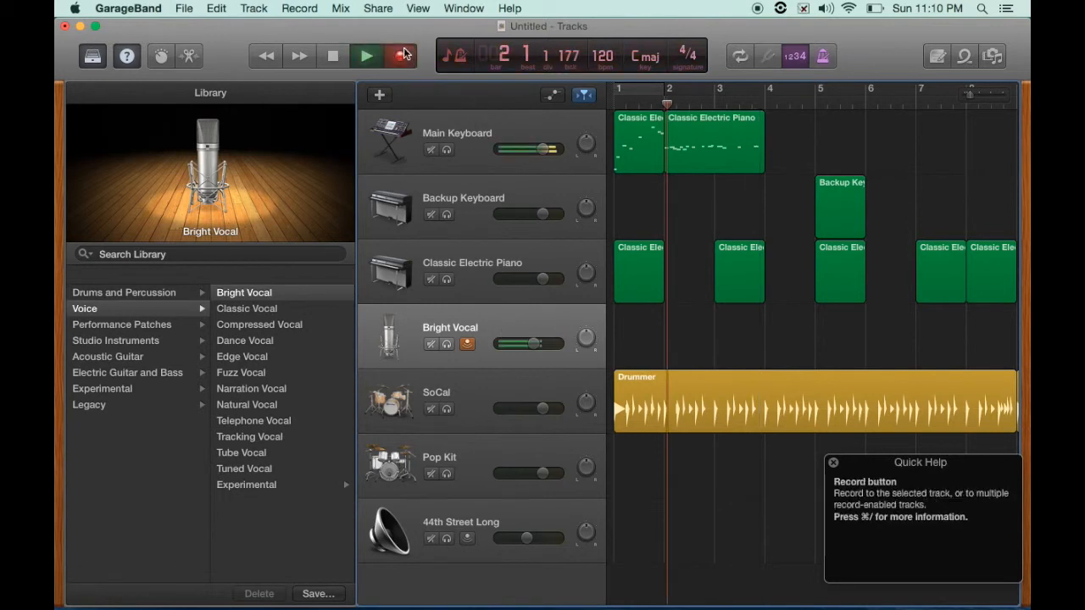
click(334, 57)
click(334, 58)
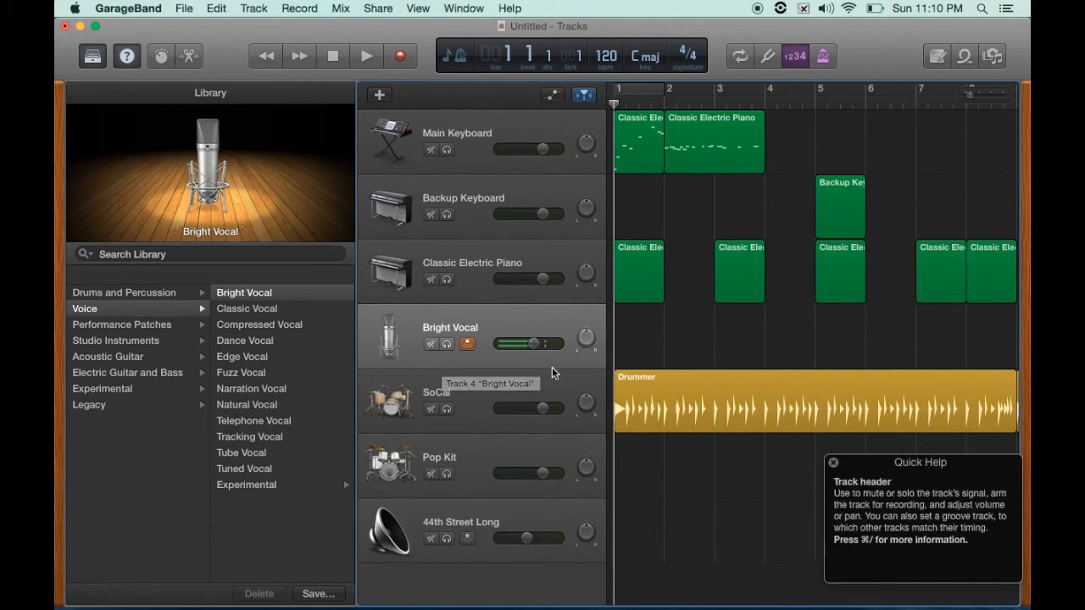
- Lower the vocal track's volume and load the Fuzz Vocal patch
drag(532, 342, 526, 381)
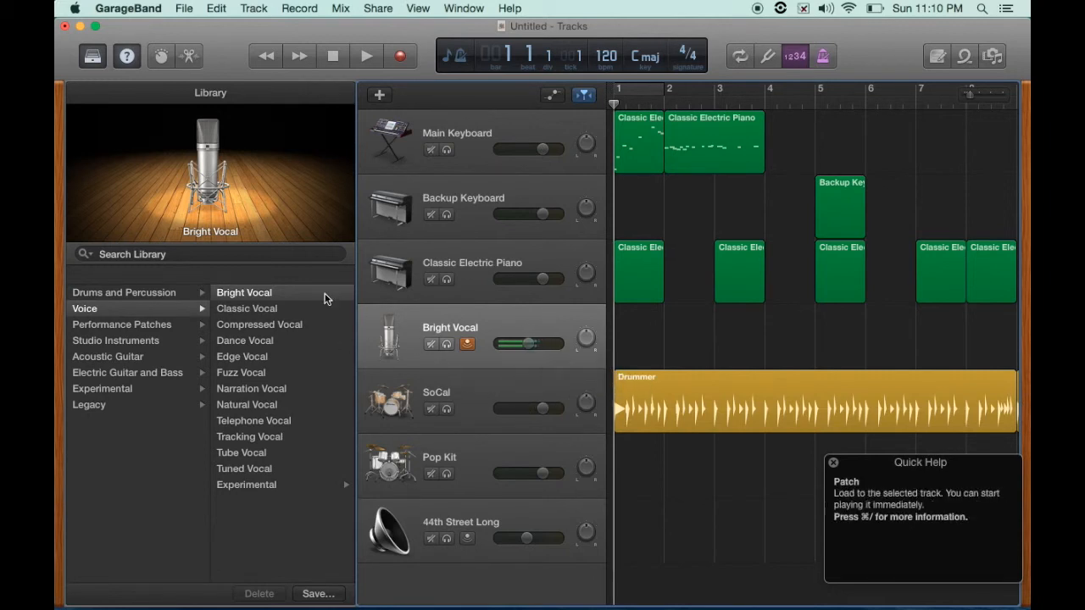
drag(527, 343, 486, 446)
click(240, 373)
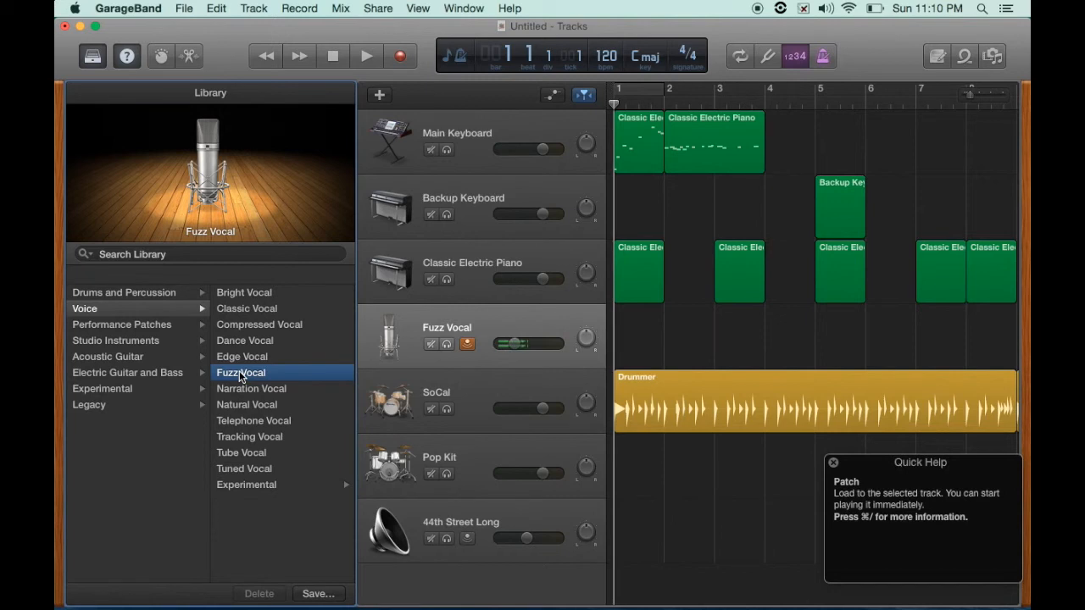
- Raise the volume and audition the Natural Vocal and Telephone Vocal patches before reloading Bright Vocal
drag(515, 344, 517, 293)
click(243, 408)
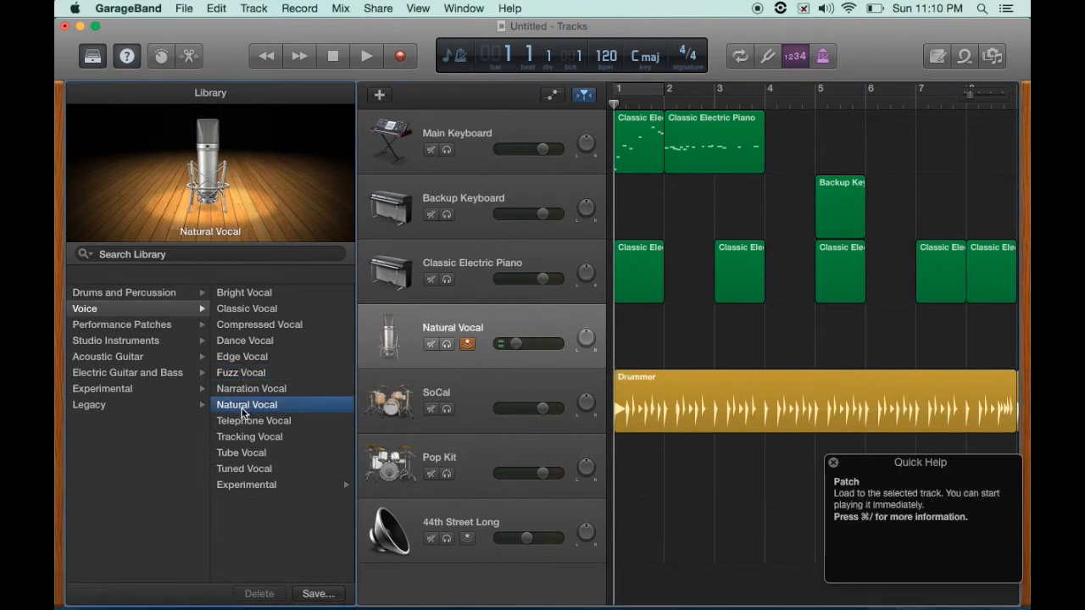
click(243, 424)
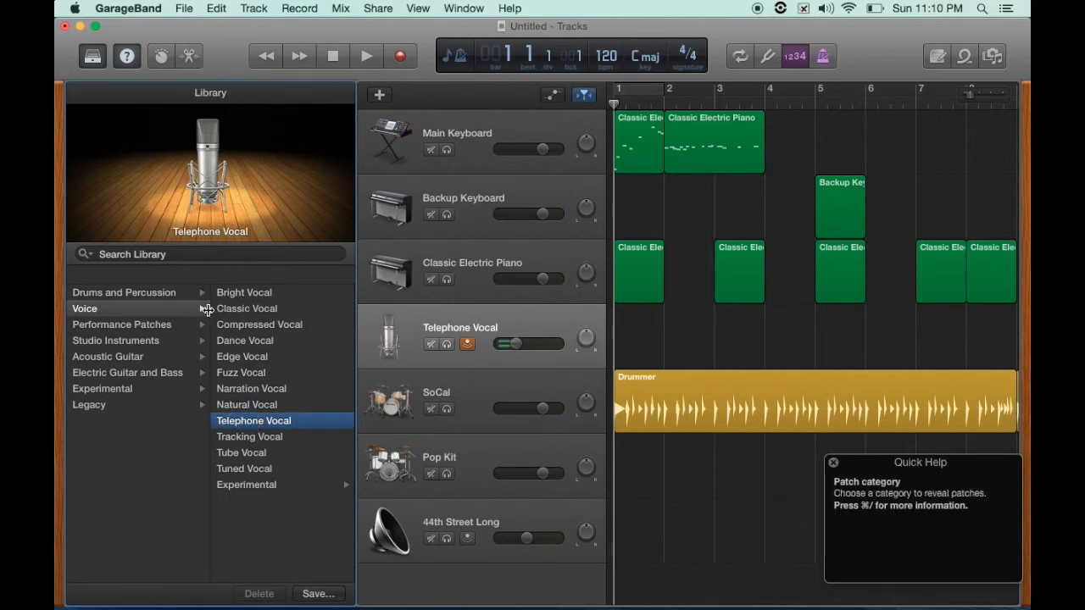
click(243, 292)
- Lower the vocal track's volume and load the Compressed Vocal patch
drag(512, 344, 501, 376)
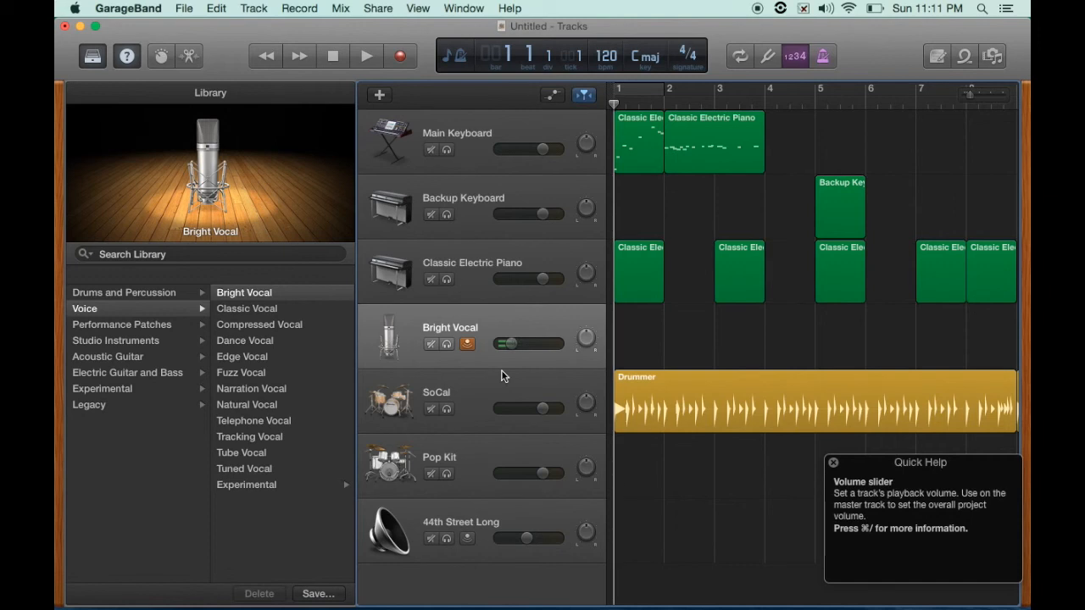
click(241, 328)
- Open the Studio Instruments and Acoustic Guitar patch categories
click(102, 341)
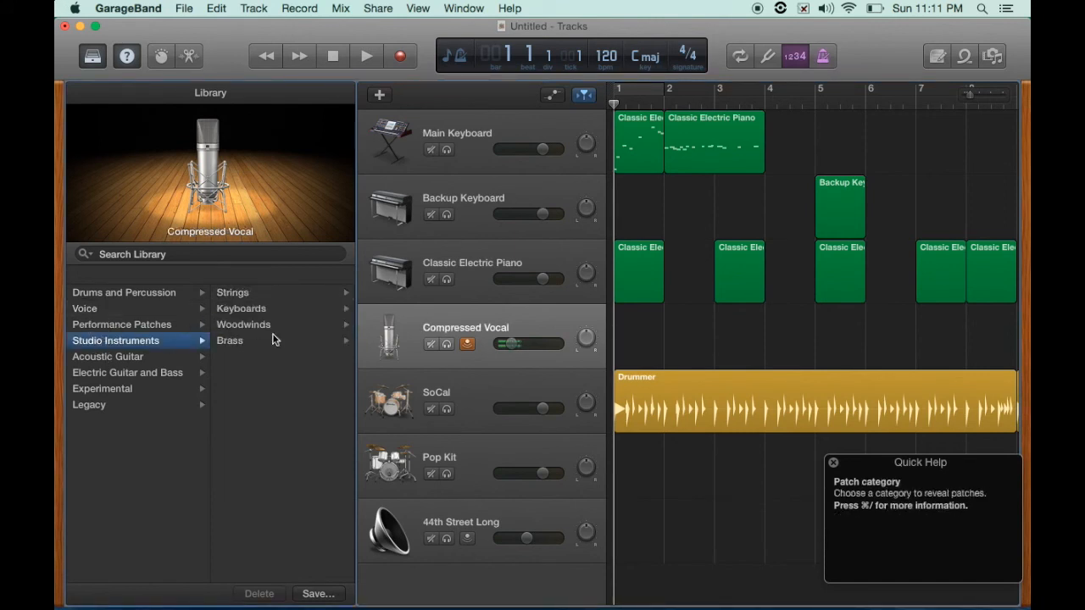
click(140, 358)
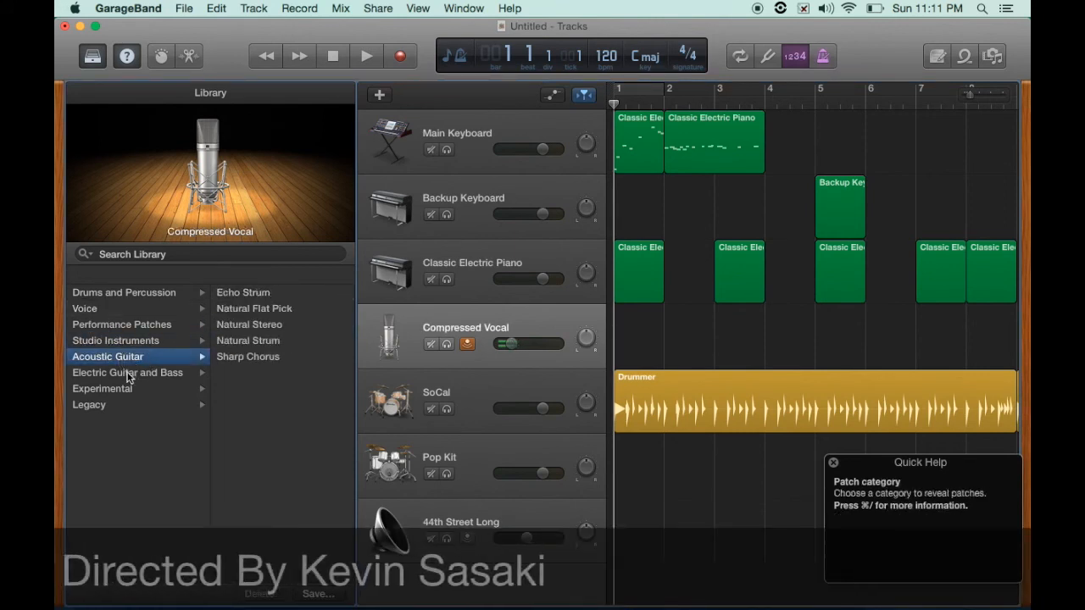